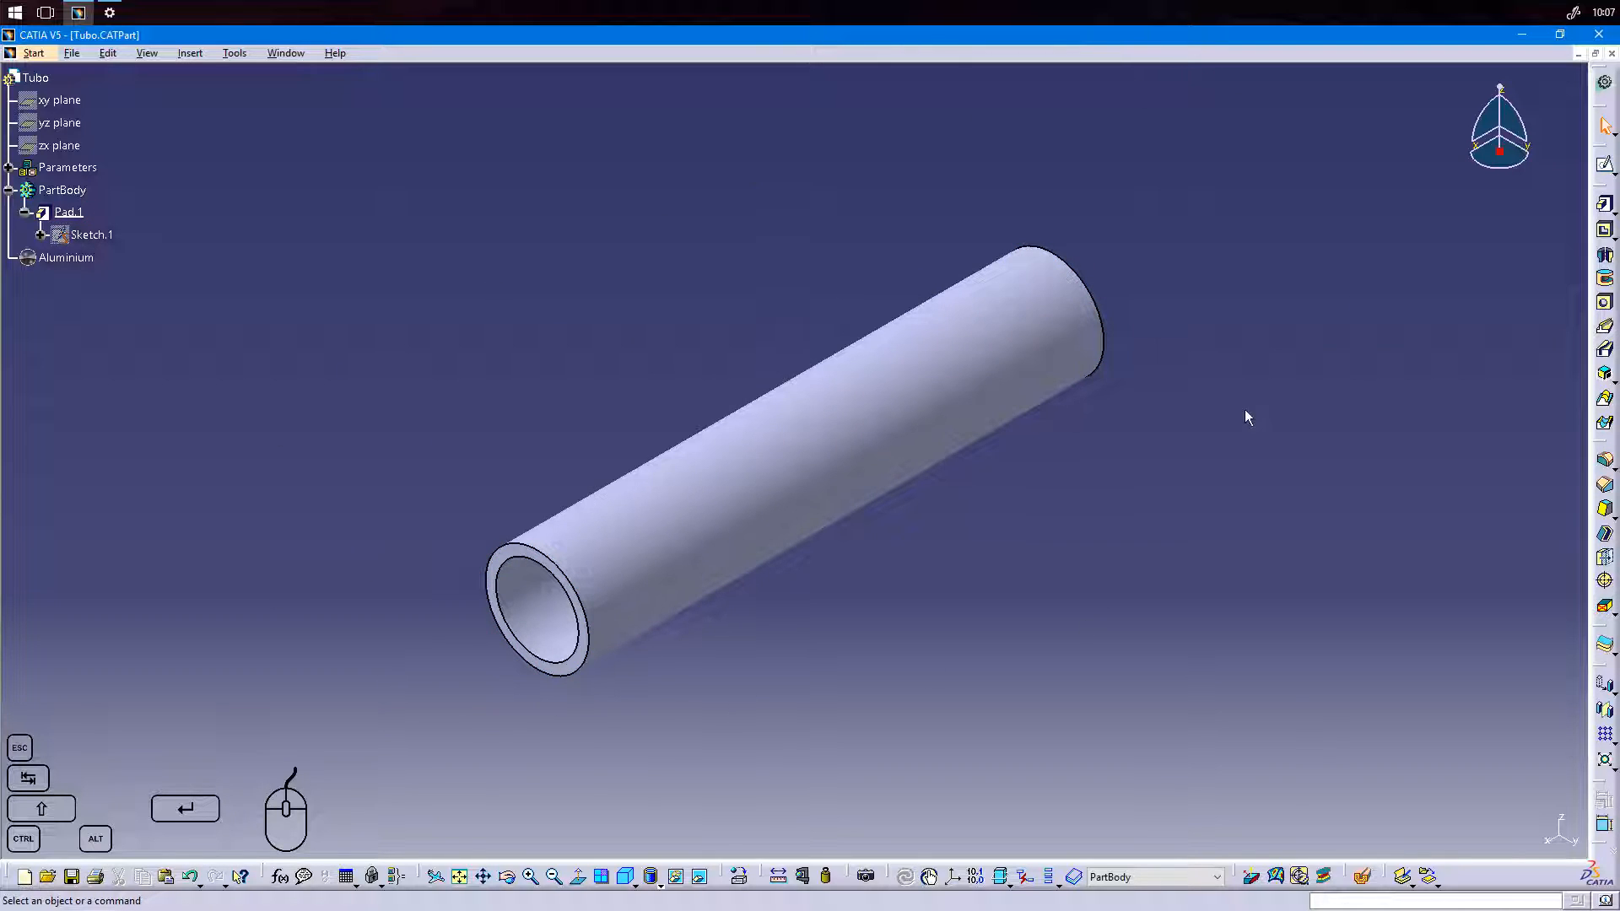
Inspect the tube's profile sketch and return to the solid model without changing it.
{"action": "double_click", "coordinate": [92, 235]}
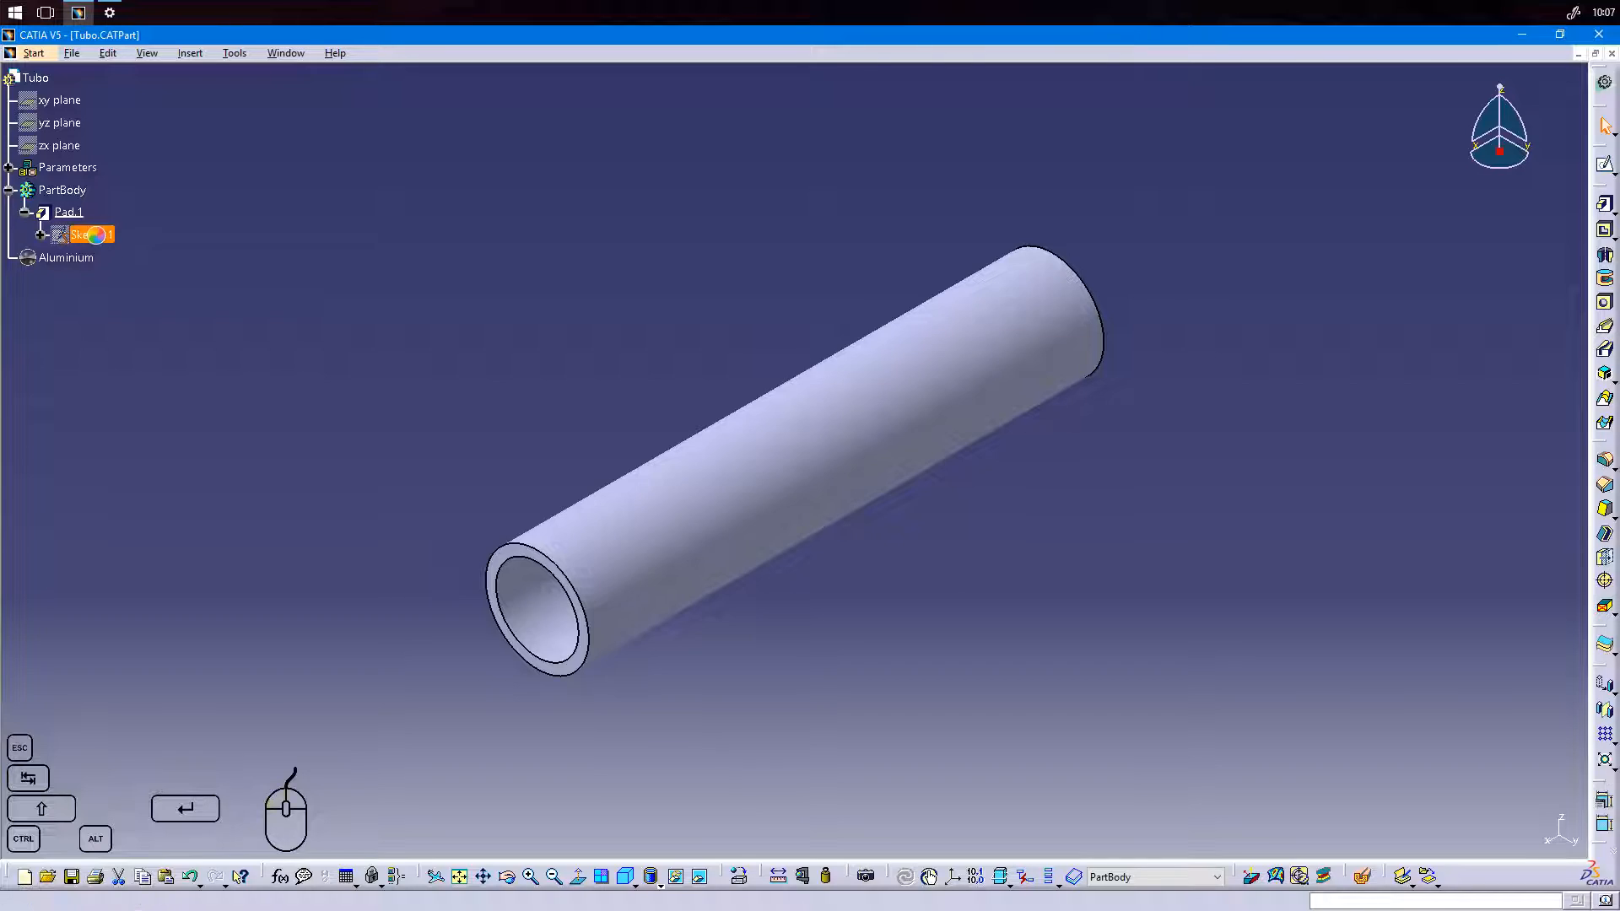
{"action": "mouse_move", "coordinate": [1094, 410]}
{"action": "middle_mouse_down"}
{"action": "mouse_move", "coordinate": [948, 524]}
{"action": "mouse_move", "coordinate": [1032, 486]}
{"action": "mouse_move", "coordinate": [987, 571]}
{"action": "middle_mouse_up"}
{"action": "left_click_drag", "start_coordinate": [929, 280], "coordinate": [1041, 381]}
{"action": "left_click_drag", "start_coordinate": [1023, 524], "coordinate": [954, 470]}
{"action": "left_click", "coordinate": [1605, 112]}
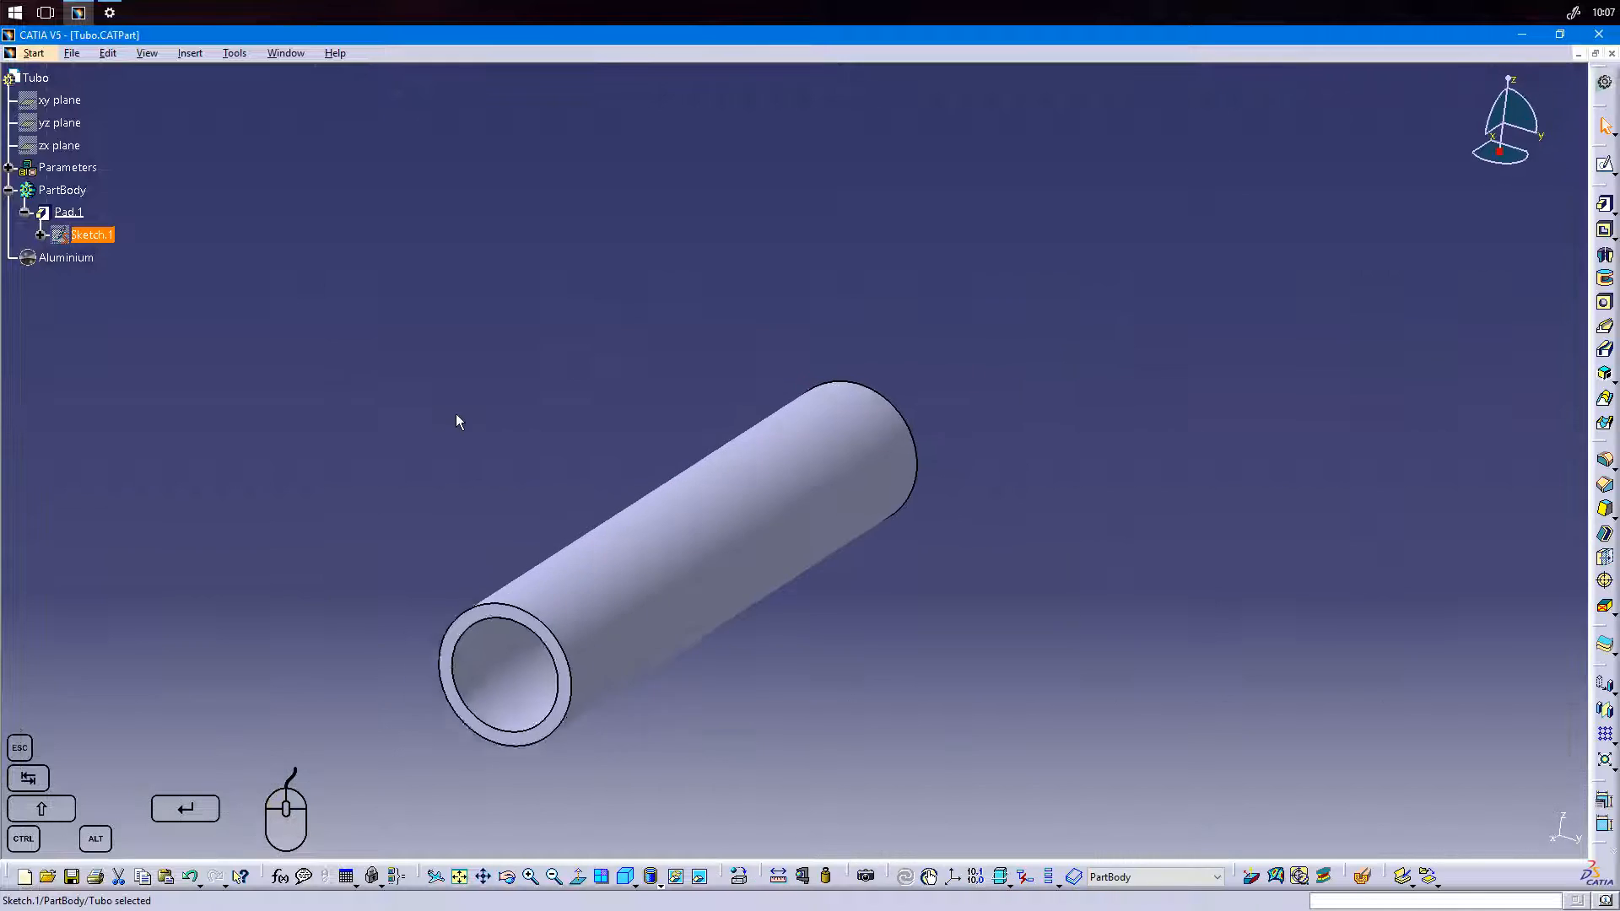
Review the tube's pad definition and highlight its assigned Aluminium material.
{"action": "double_click", "coordinate": [80, 213]}
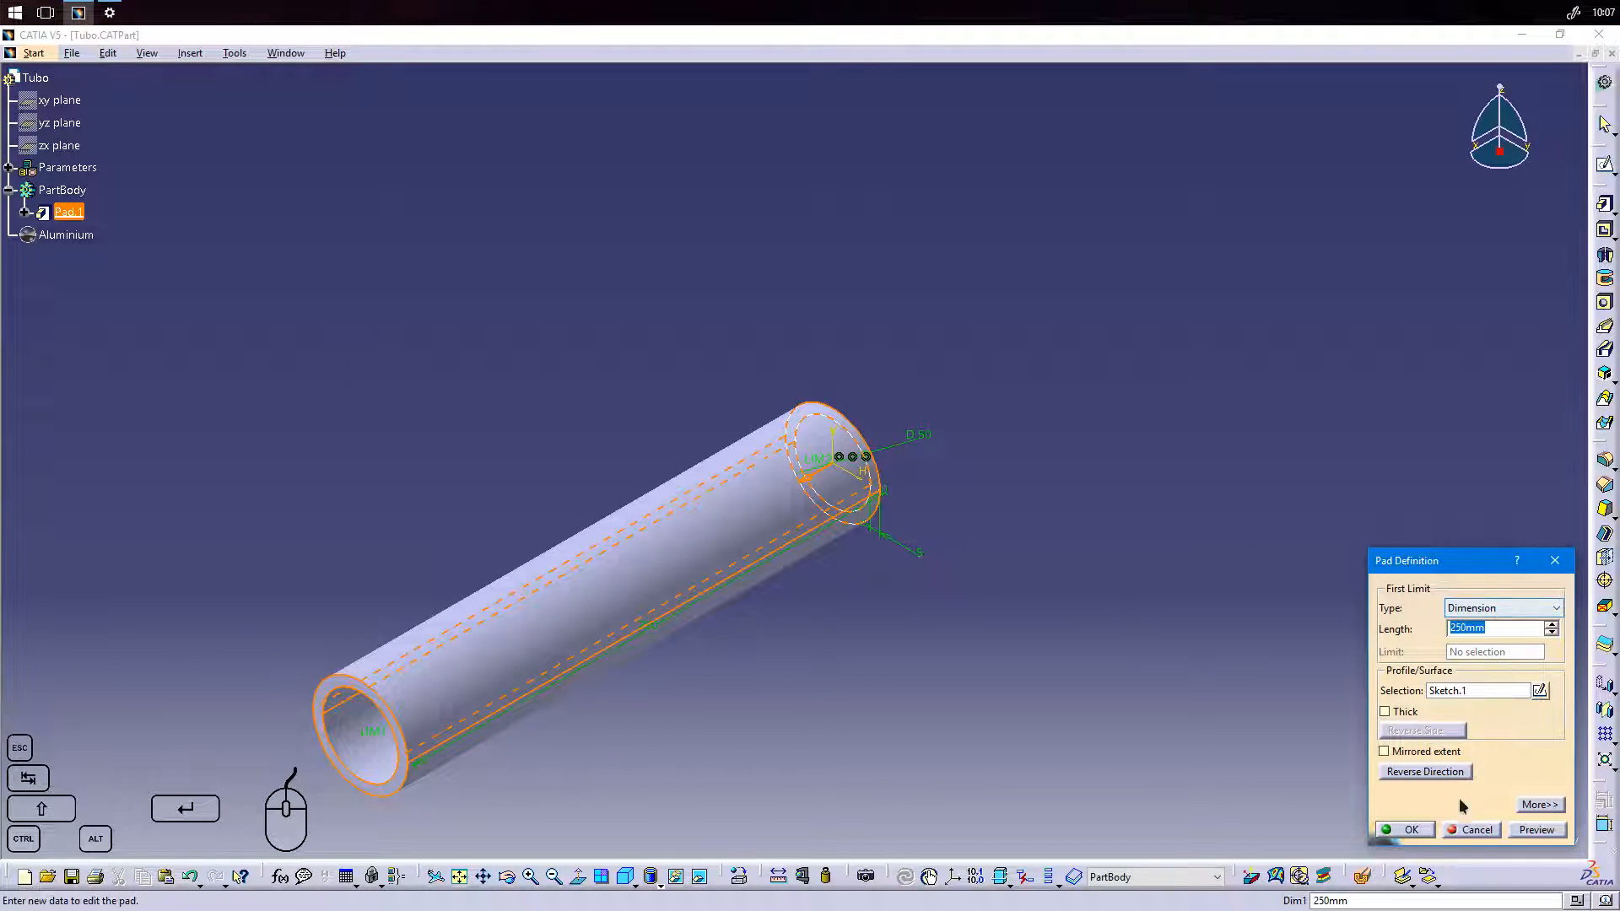
{"action": "left_click", "coordinate": [1426, 831]}
{"action": "middle_click_drag", "start_coordinate": [852, 631], "coordinate": [926, 481]}
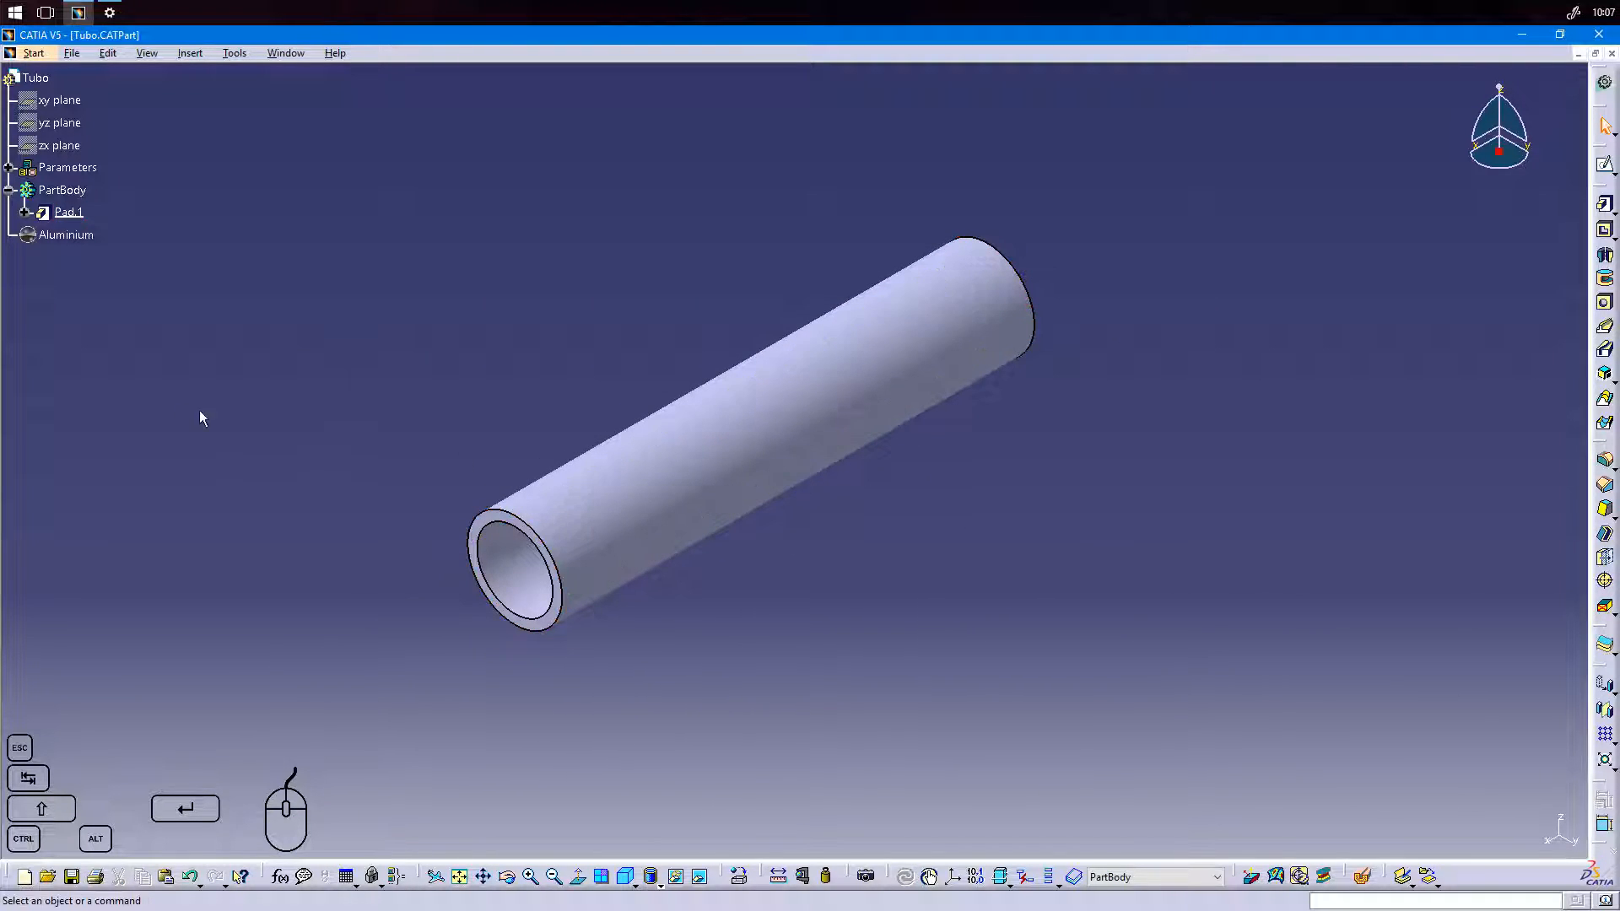
{"action": "left_click", "coordinate": [85, 238]}
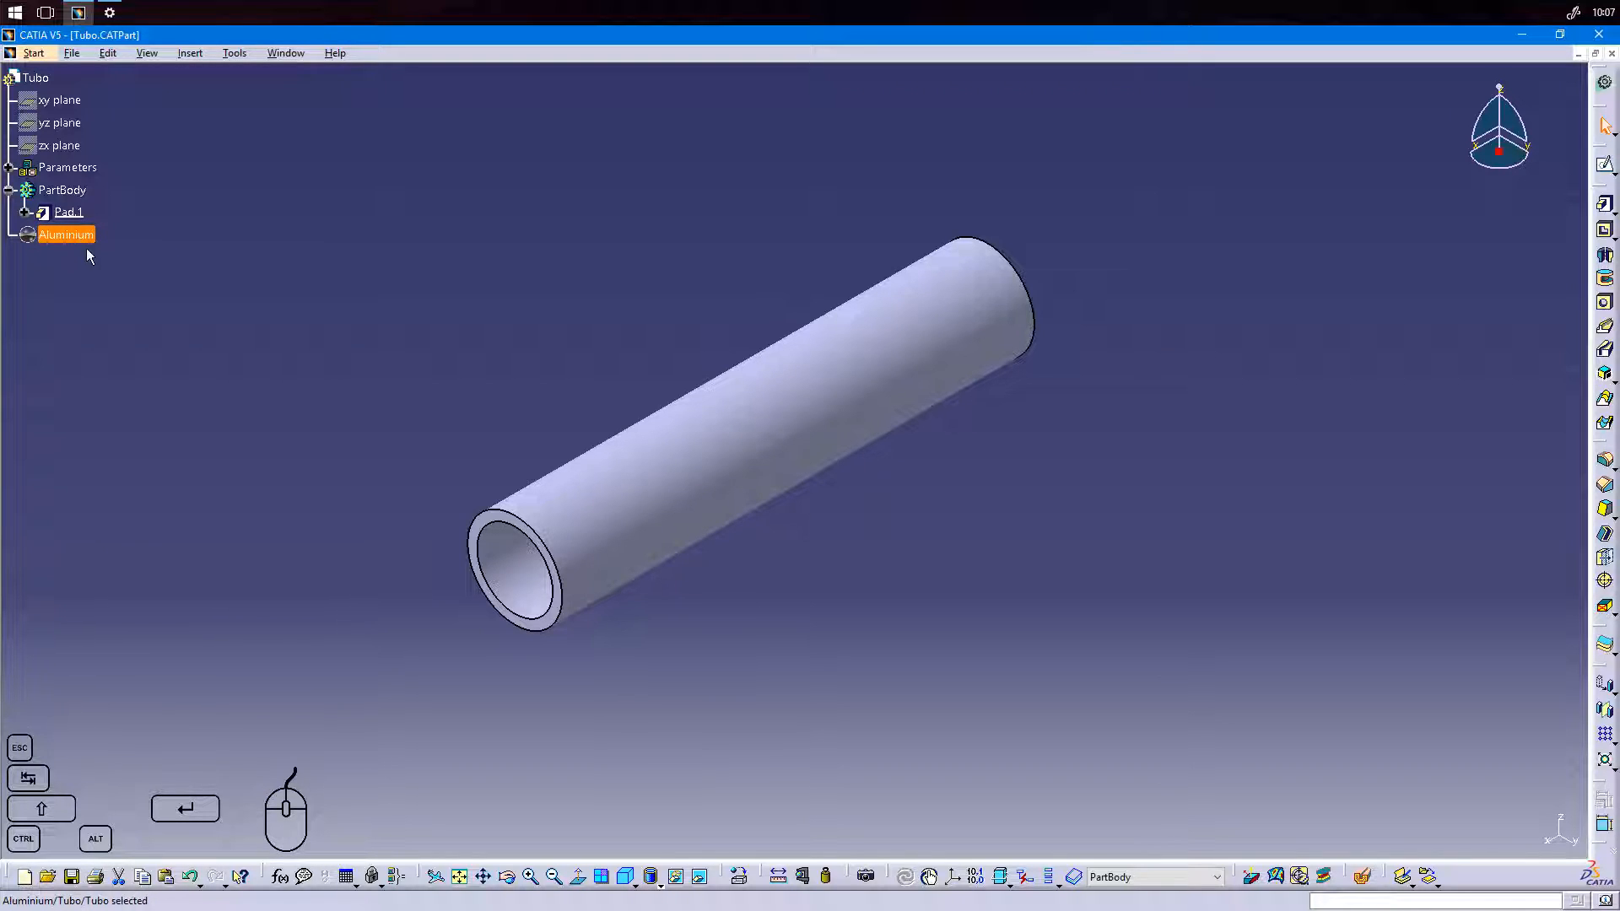
{"action": "left_click", "coordinate": [159, 258]}
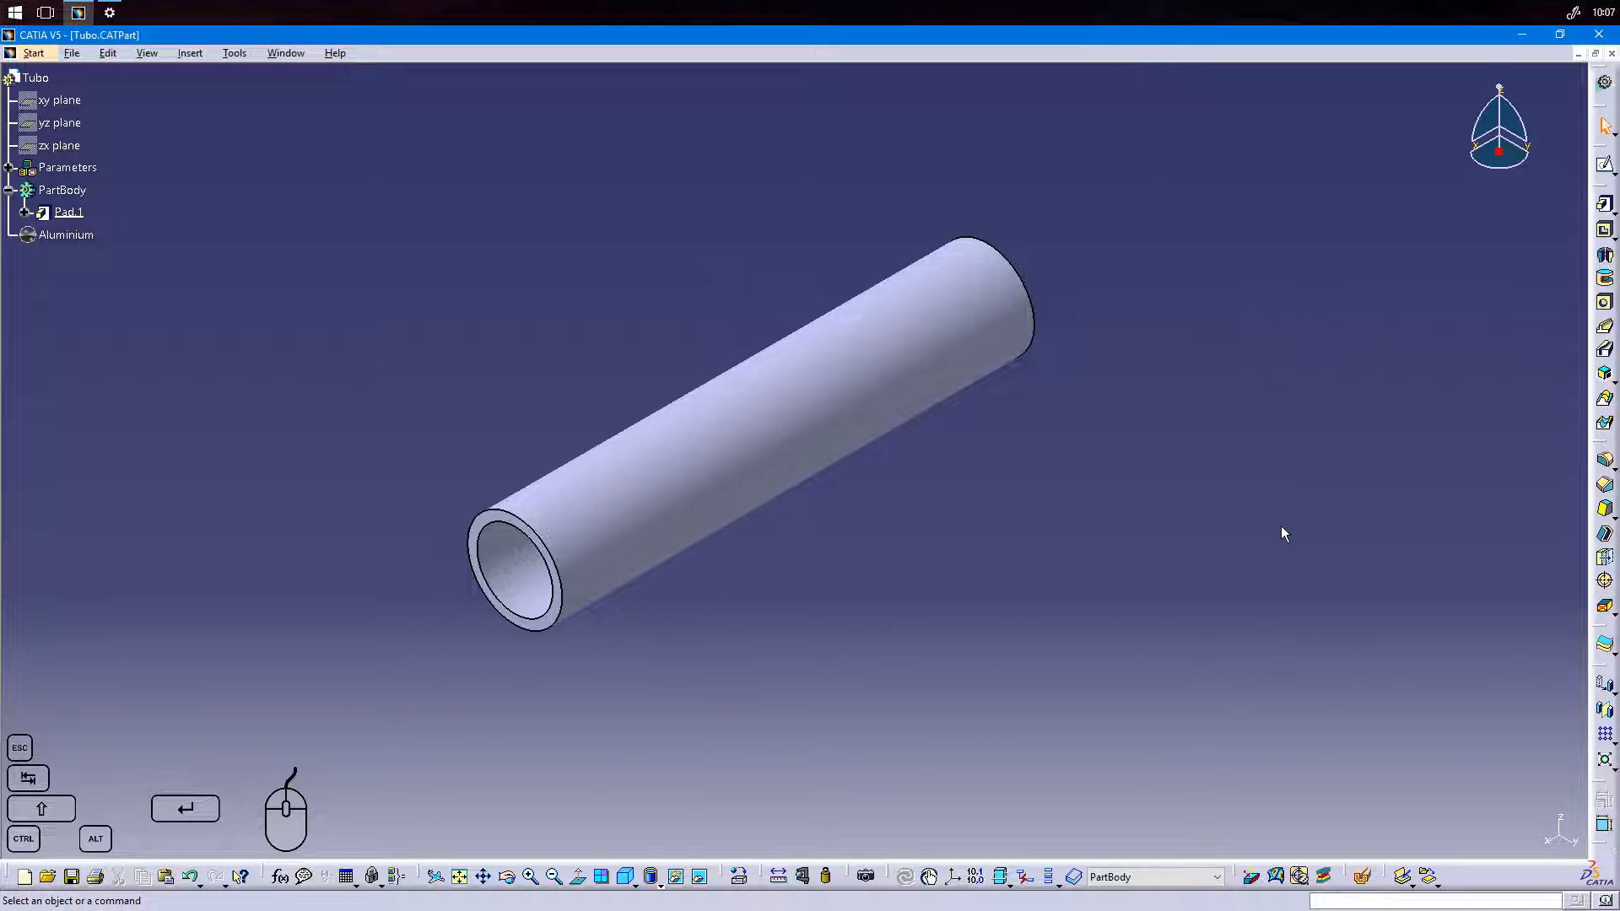
Start a Generative Structural Analysis of the tube with a Static Analysis case.
{"action": "mouse_move", "coordinate": [894, 594]}
{"action": "middle_mouse_down"}
{"action": "mouse_move", "coordinate": [936, 568]}
{"action": "mouse_move", "coordinate": [915, 579]}
{"action": "middle_mouse_up"}
{"action": "middle_click_drag", "start_coordinate": [802, 575], "coordinate": [886, 589]}
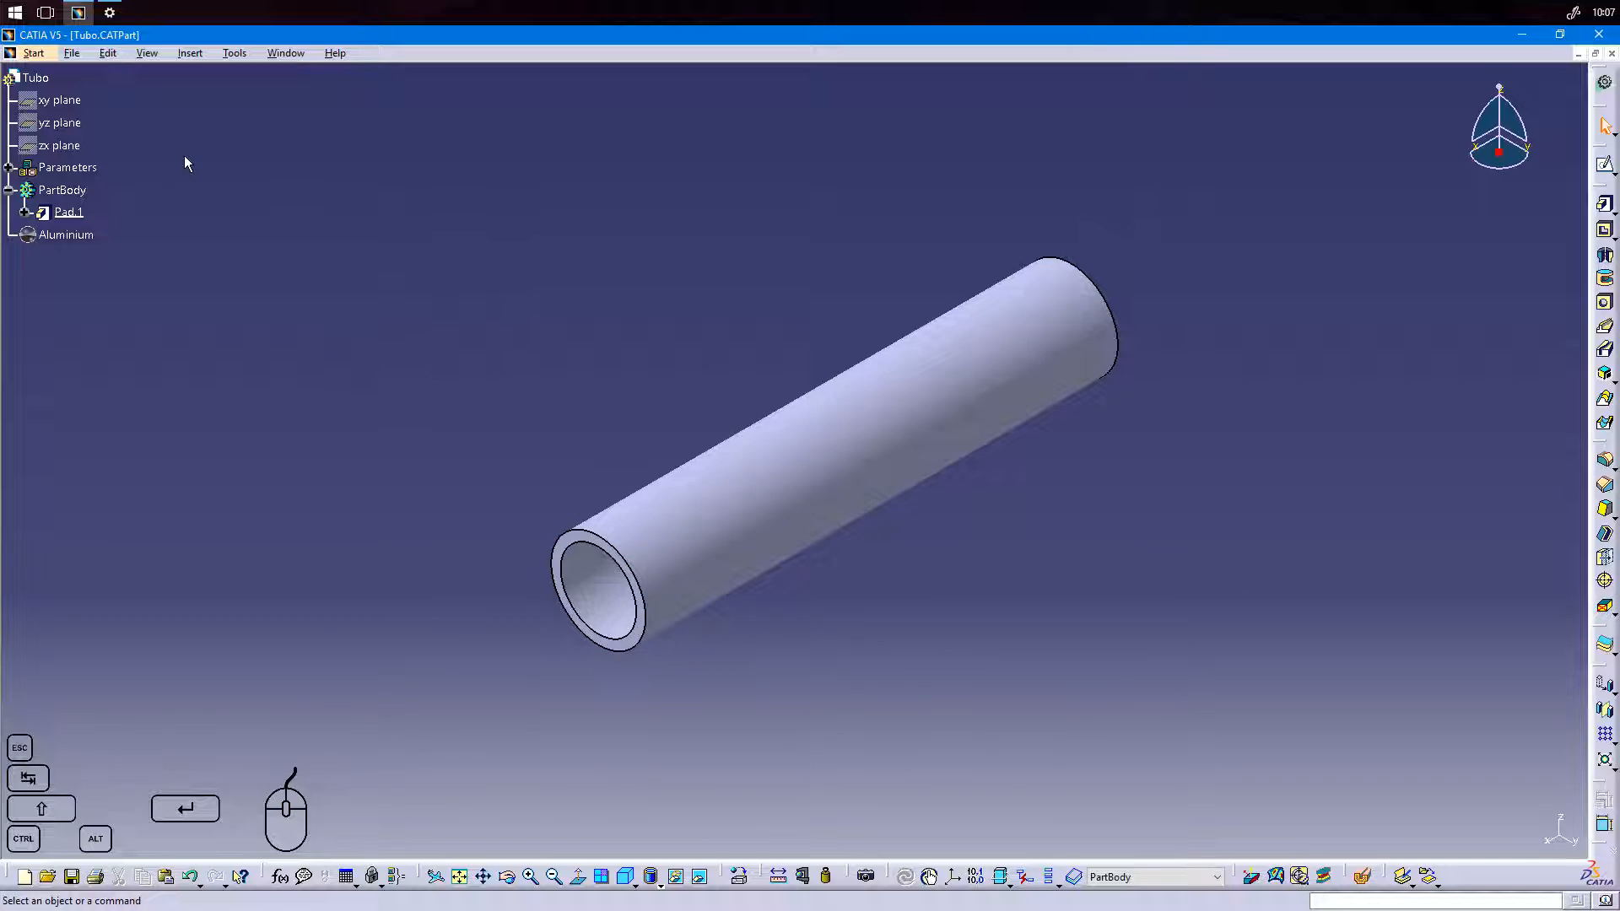
{"action": "left_click", "coordinate": [33, 54]}
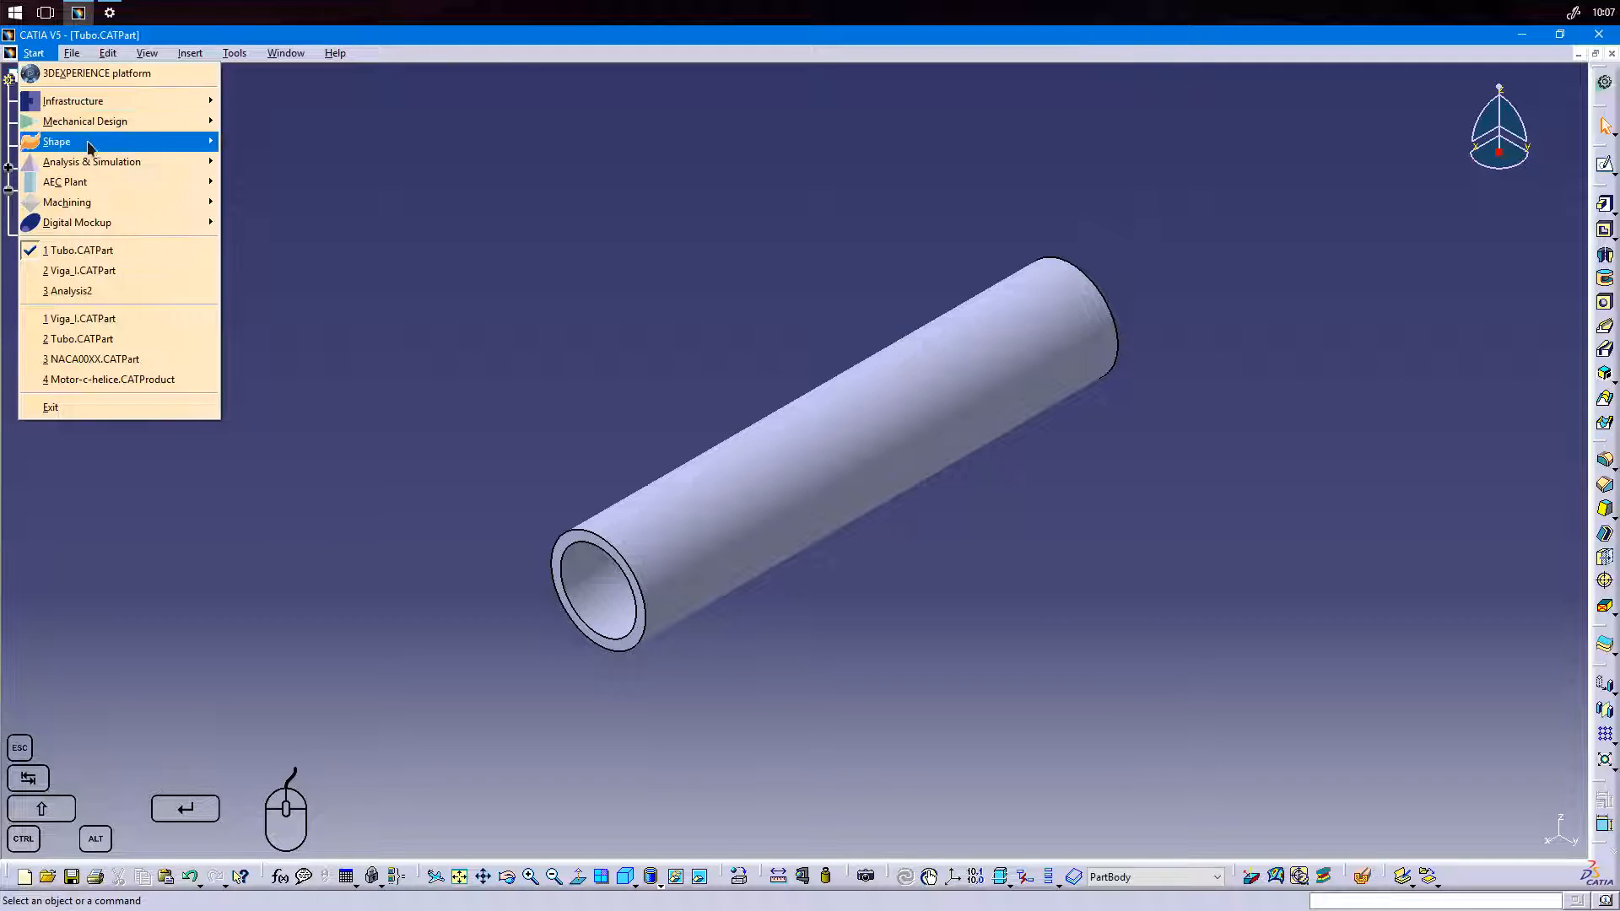
{"action": "mouse_move", "coordinate": [32, 158]}
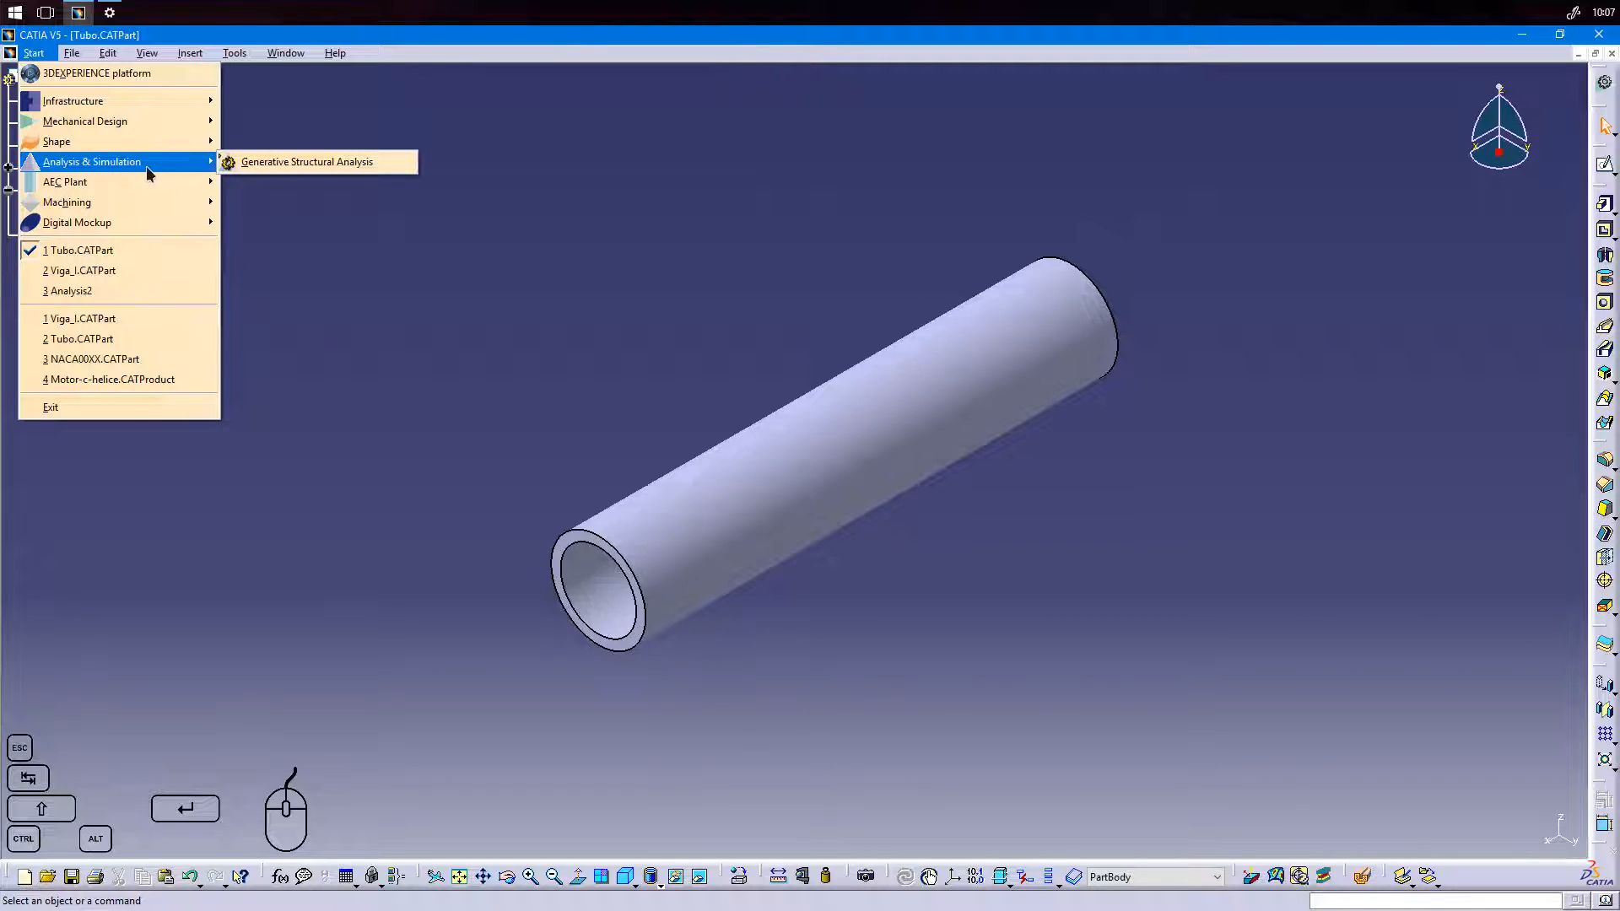
{"action": "left_click", "coordinate": [322, 168]}
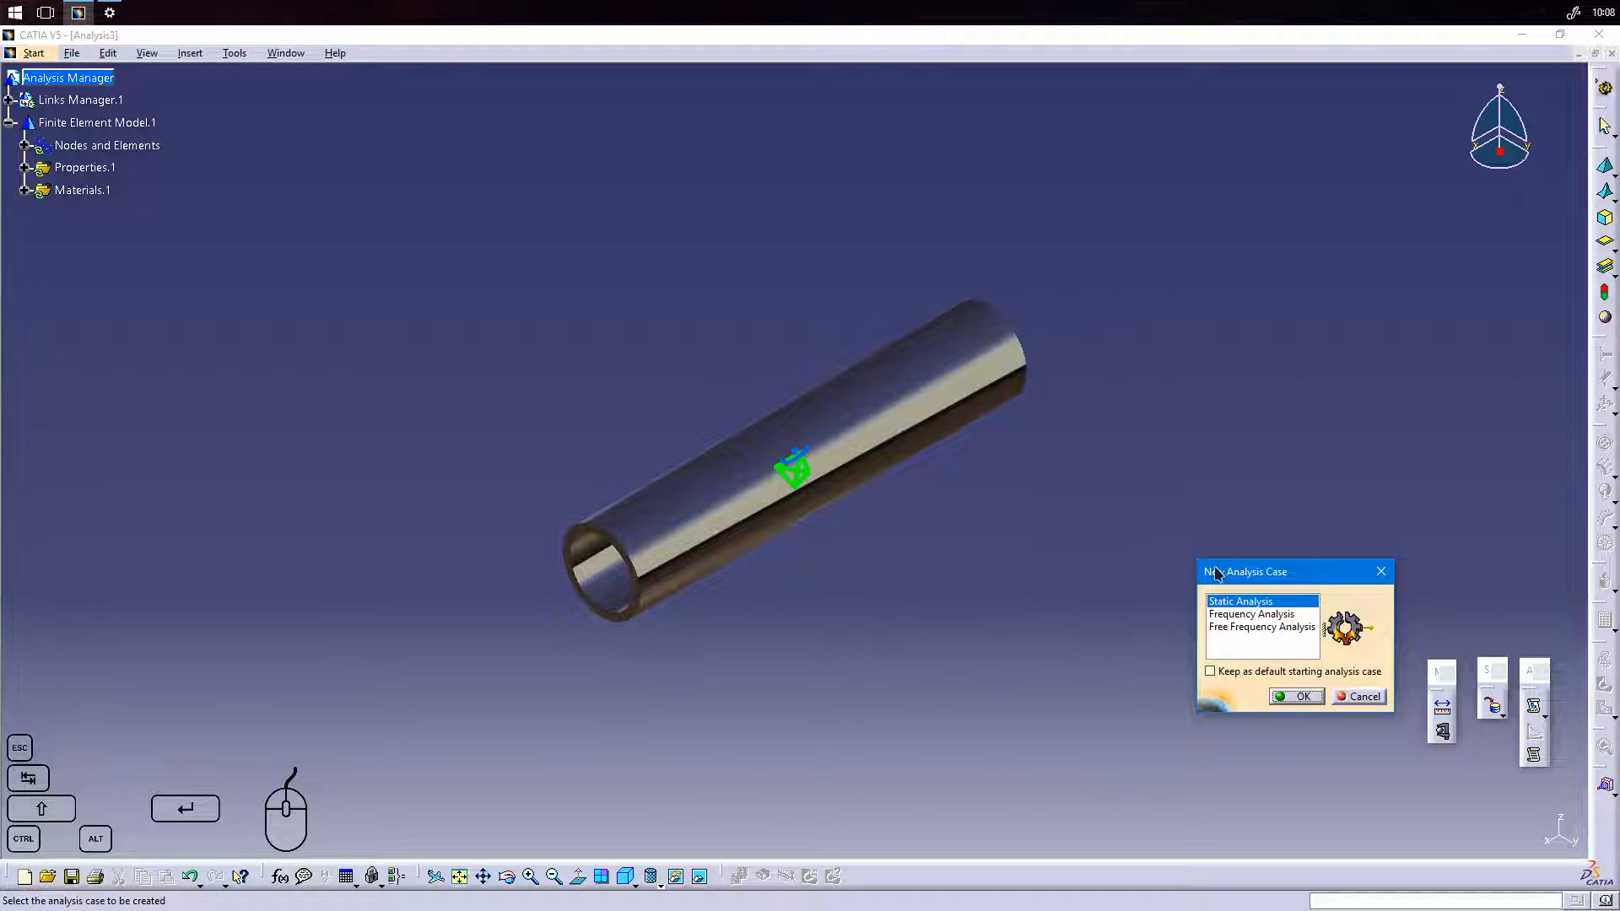
{"action": "left_click_drag", "start_coordinate": [1299, 574], "coordinate": [1249, 568]}
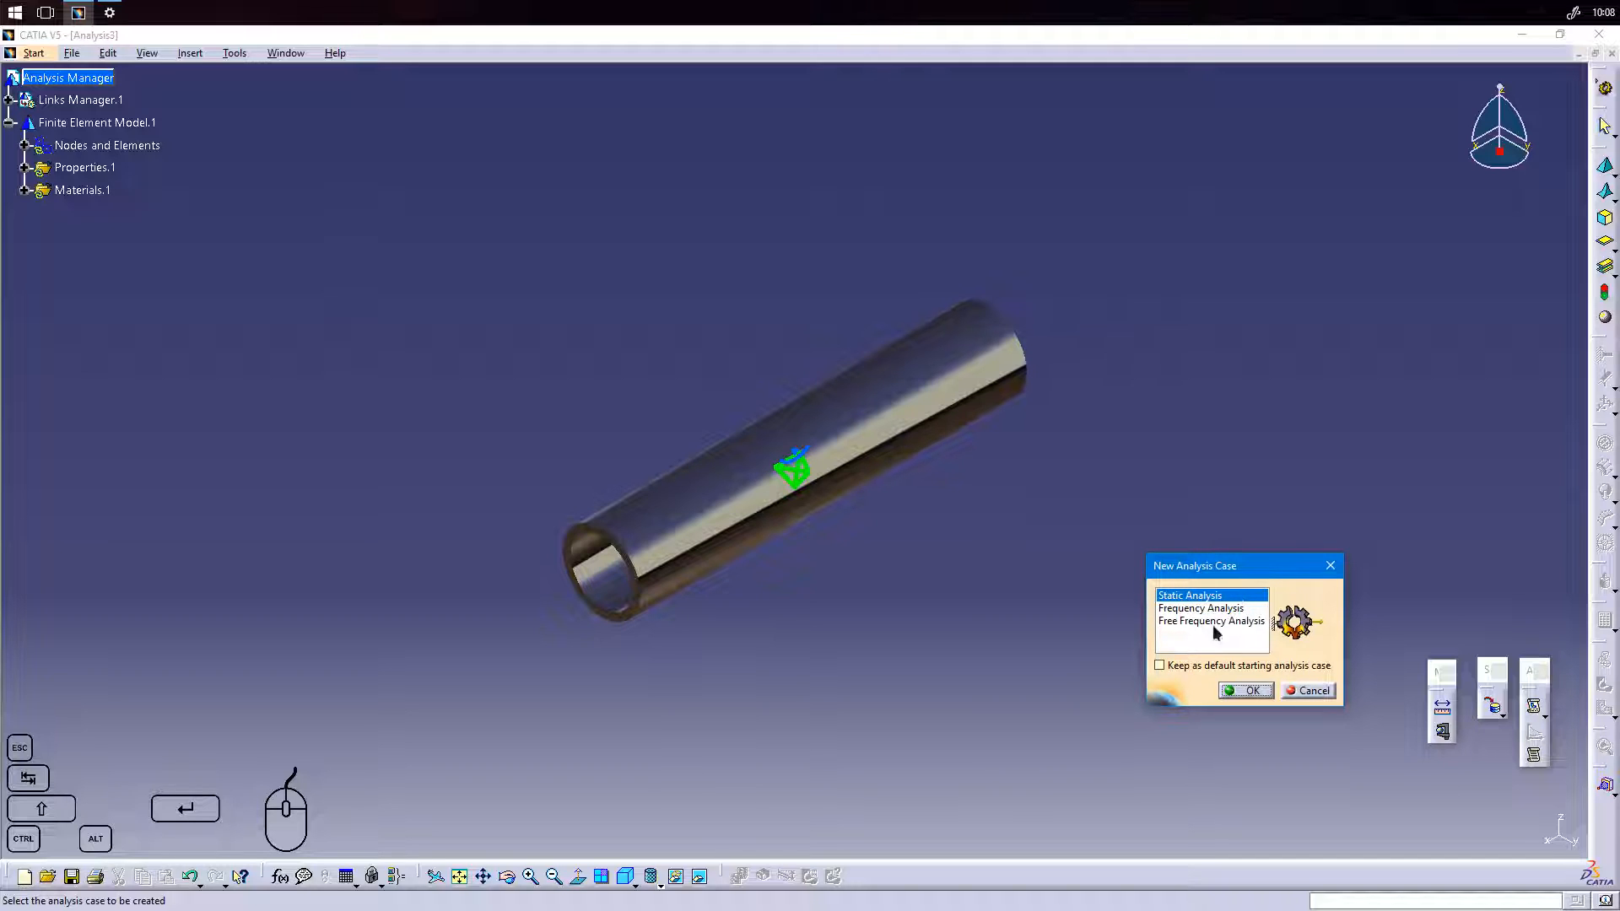
{"action": "left_click", "coordinate": [1252, 690]}
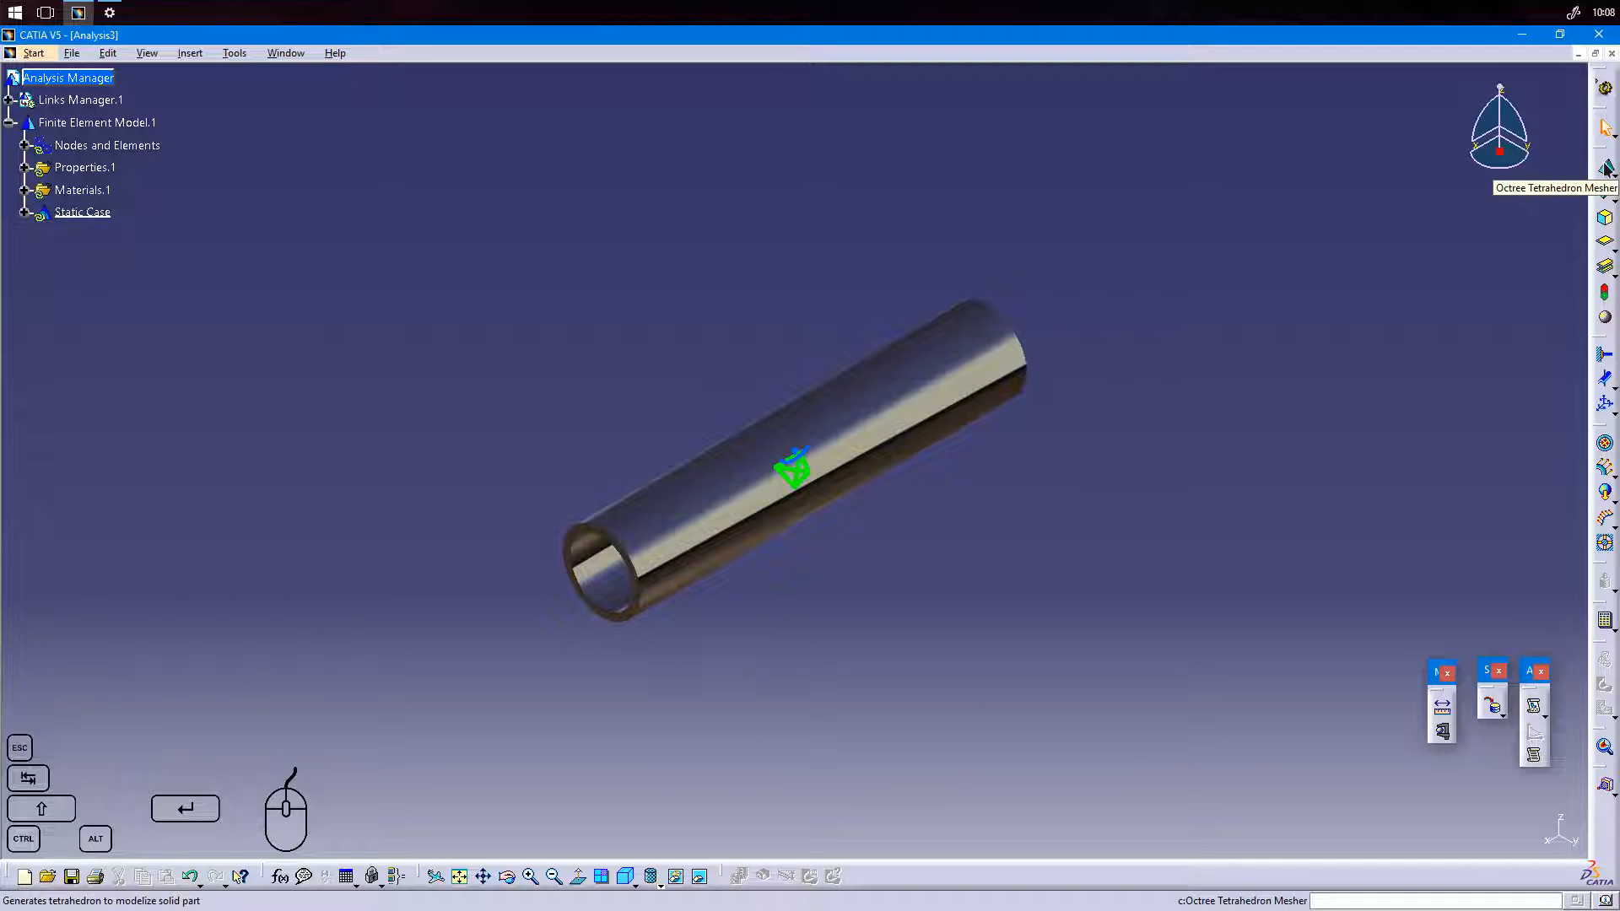
Examine the workbench's meshing, property, restraint, load, compute and external storage tools.
{"action": "left_click", "coordinate": [1611, 175]}
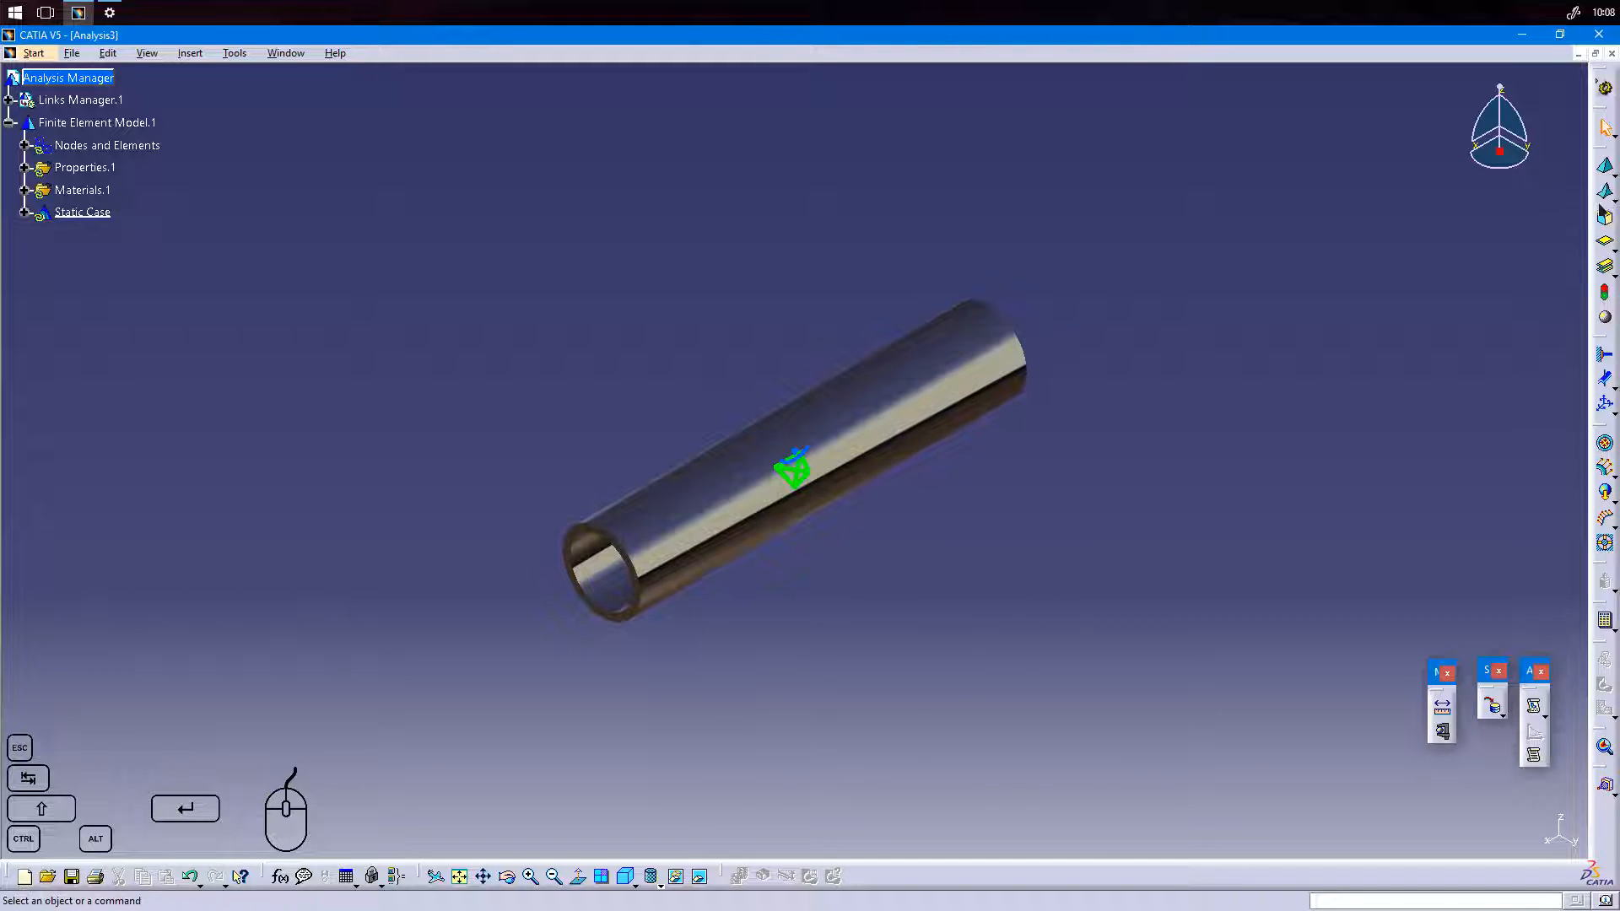
{"action": "left_click", "coordinate": [1614, 202]}
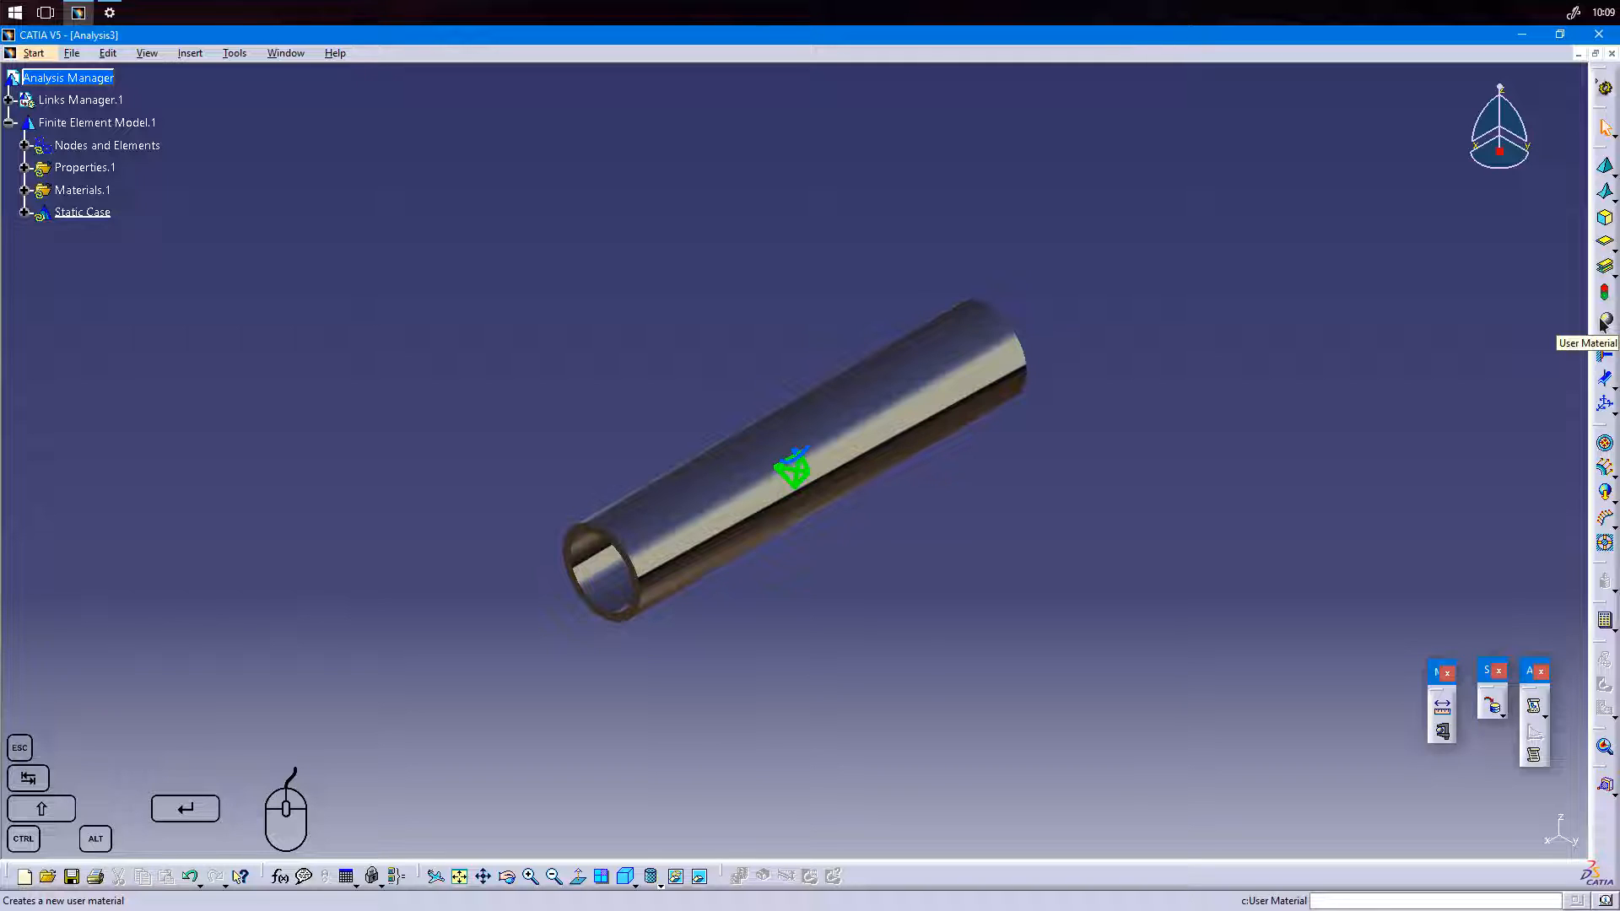
{"action": "left_click", "coordinate": [1610, 388]}
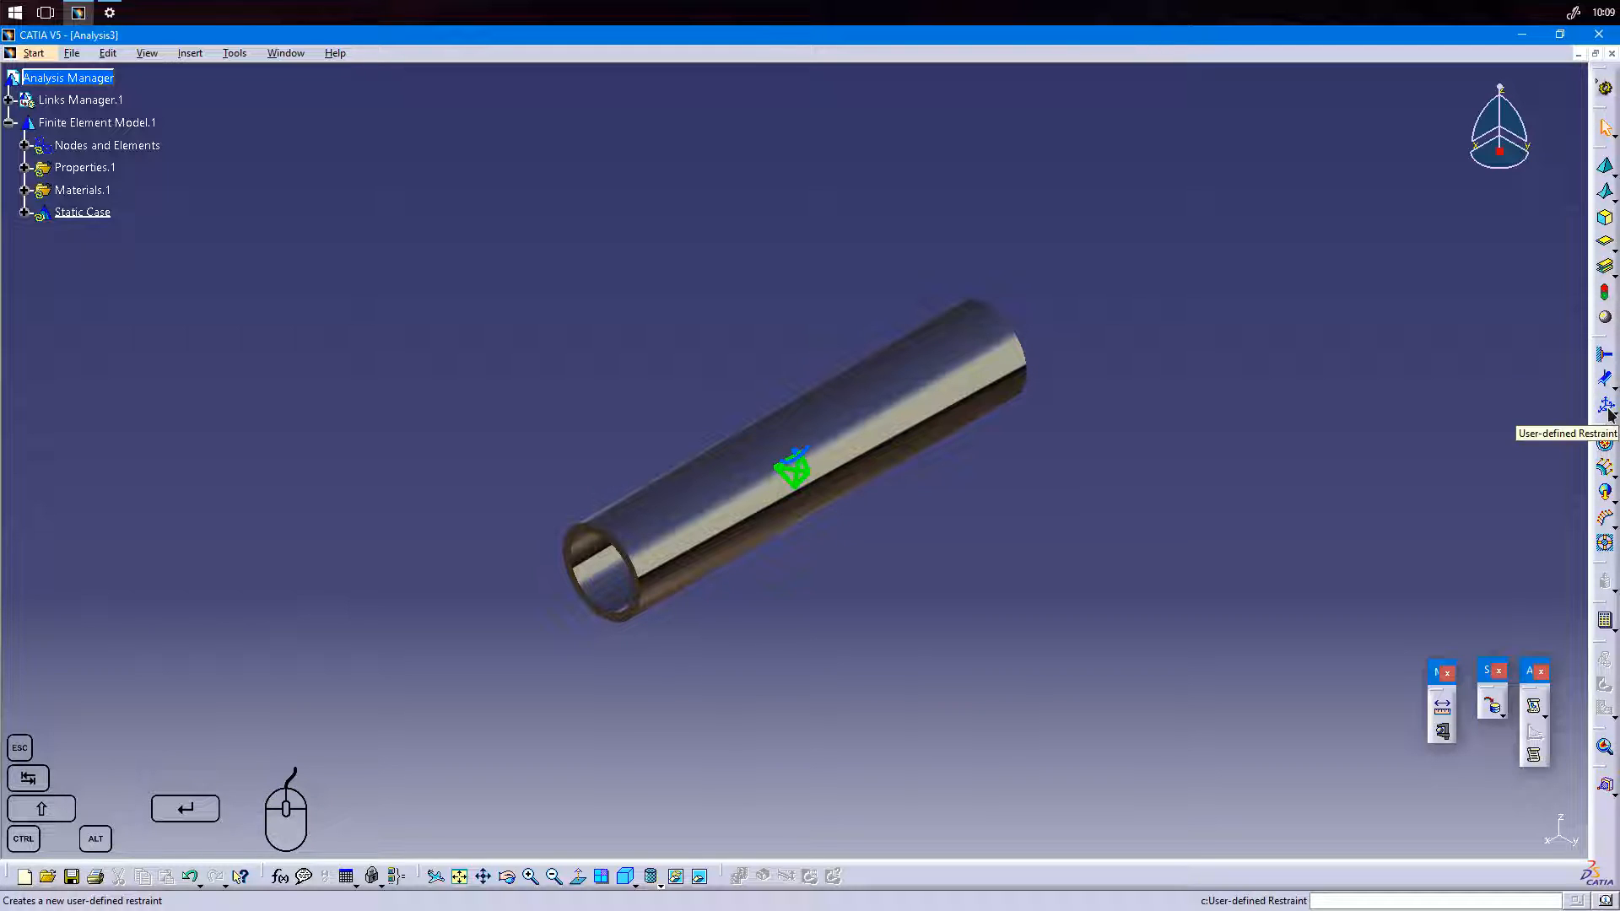
{"action": "left_click", "coordinate": [1610, 415]}
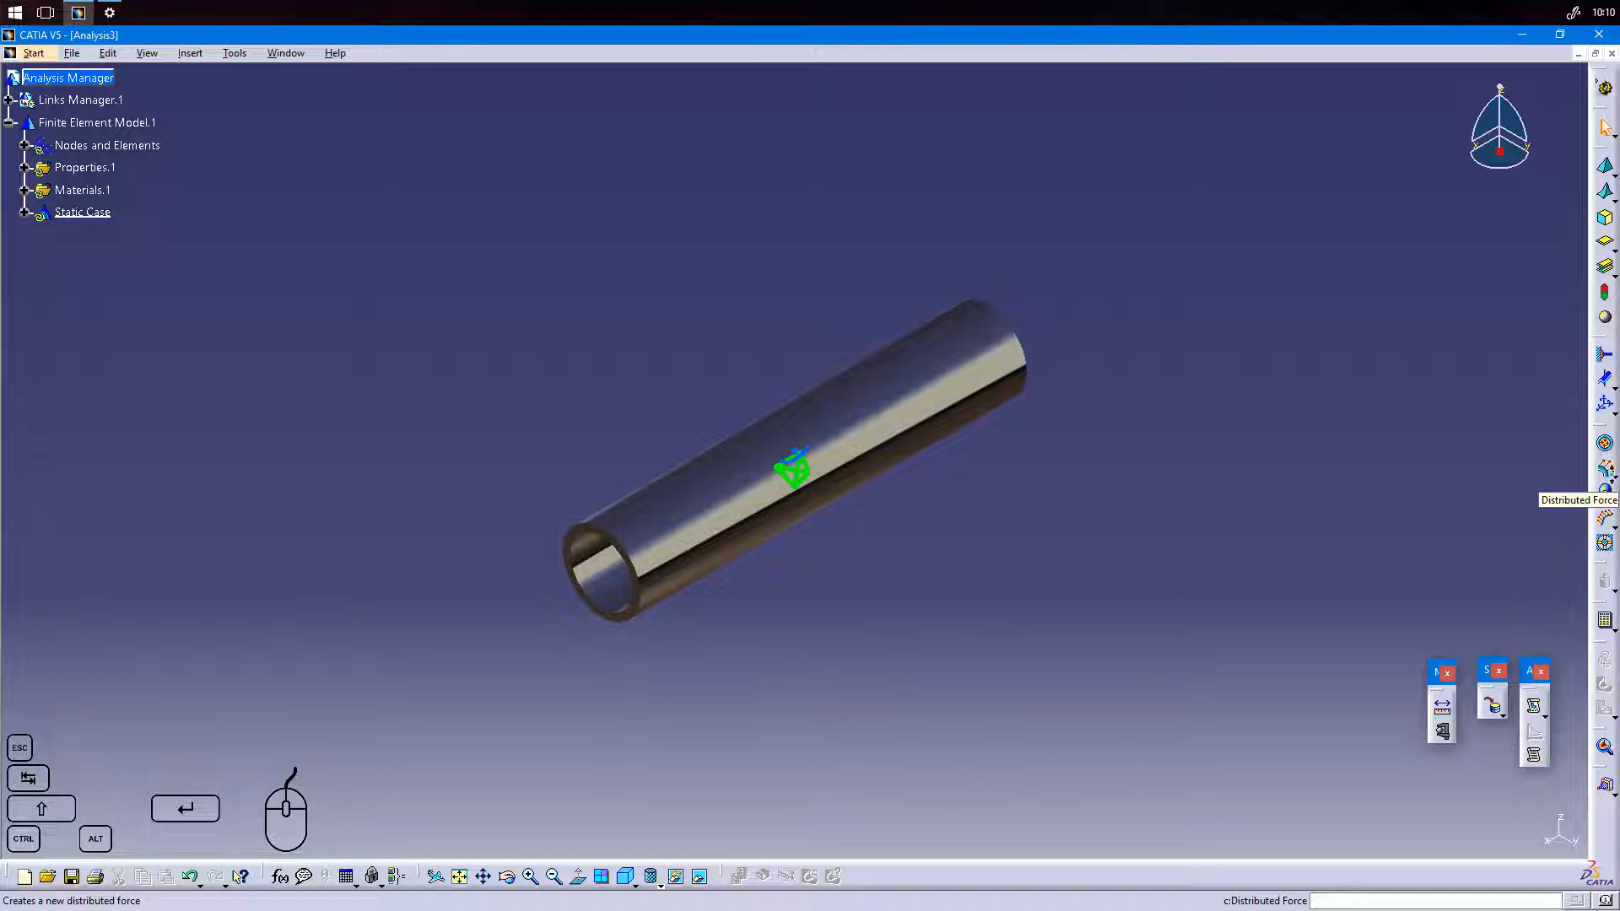
{"action": "left_click", "coordinate": [1606, 483]}
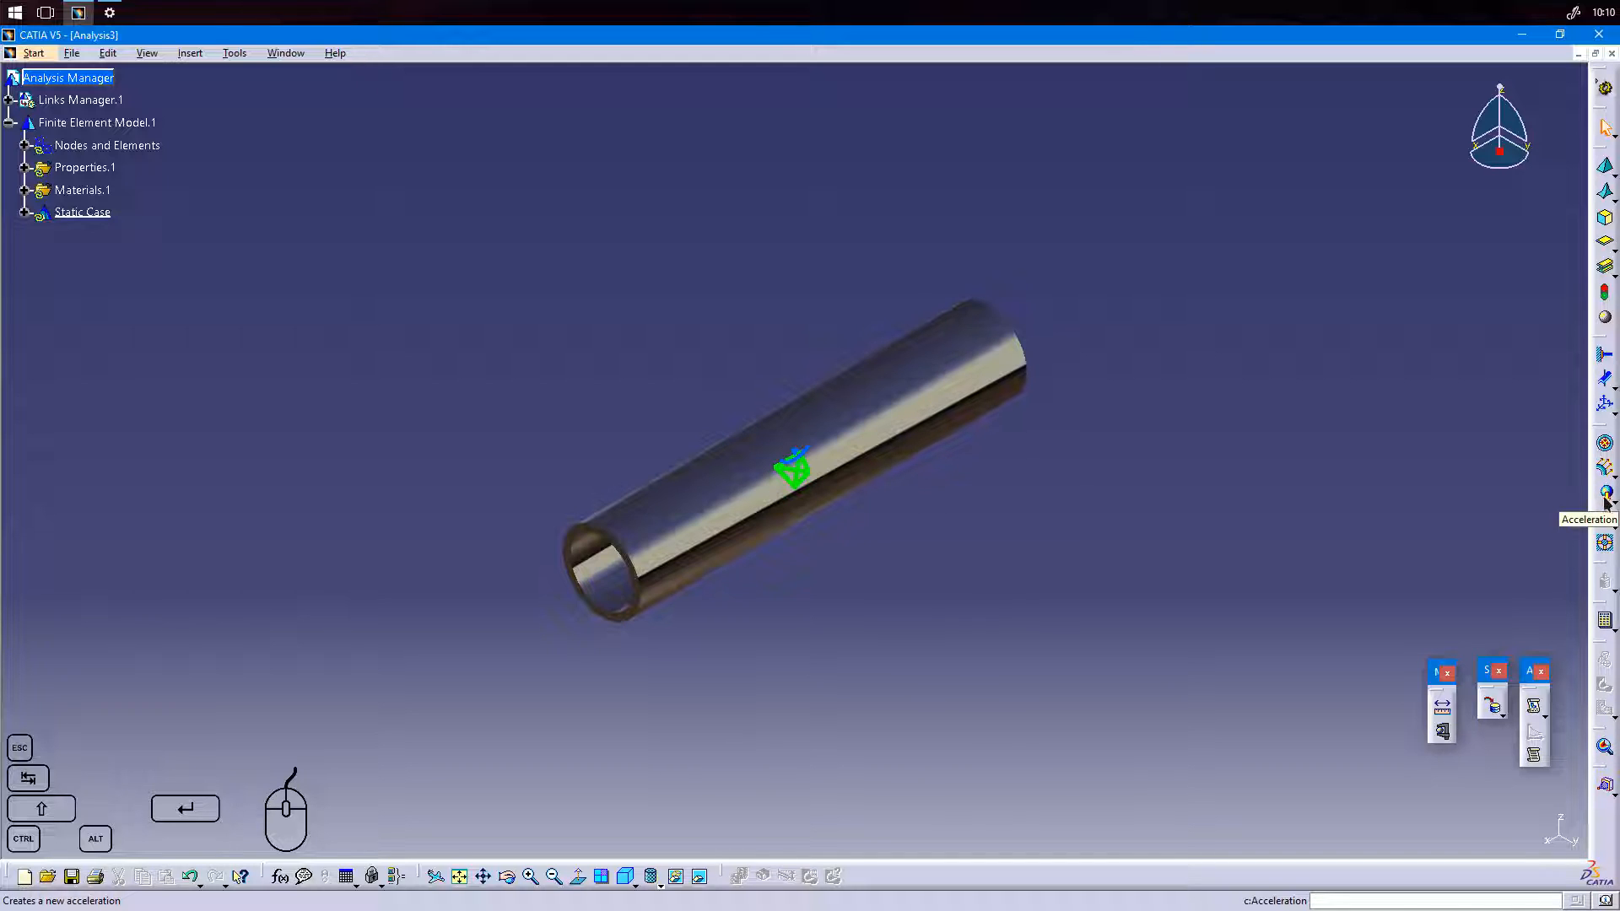
{"action": "left_click", "coordinate": [1608, 501]}
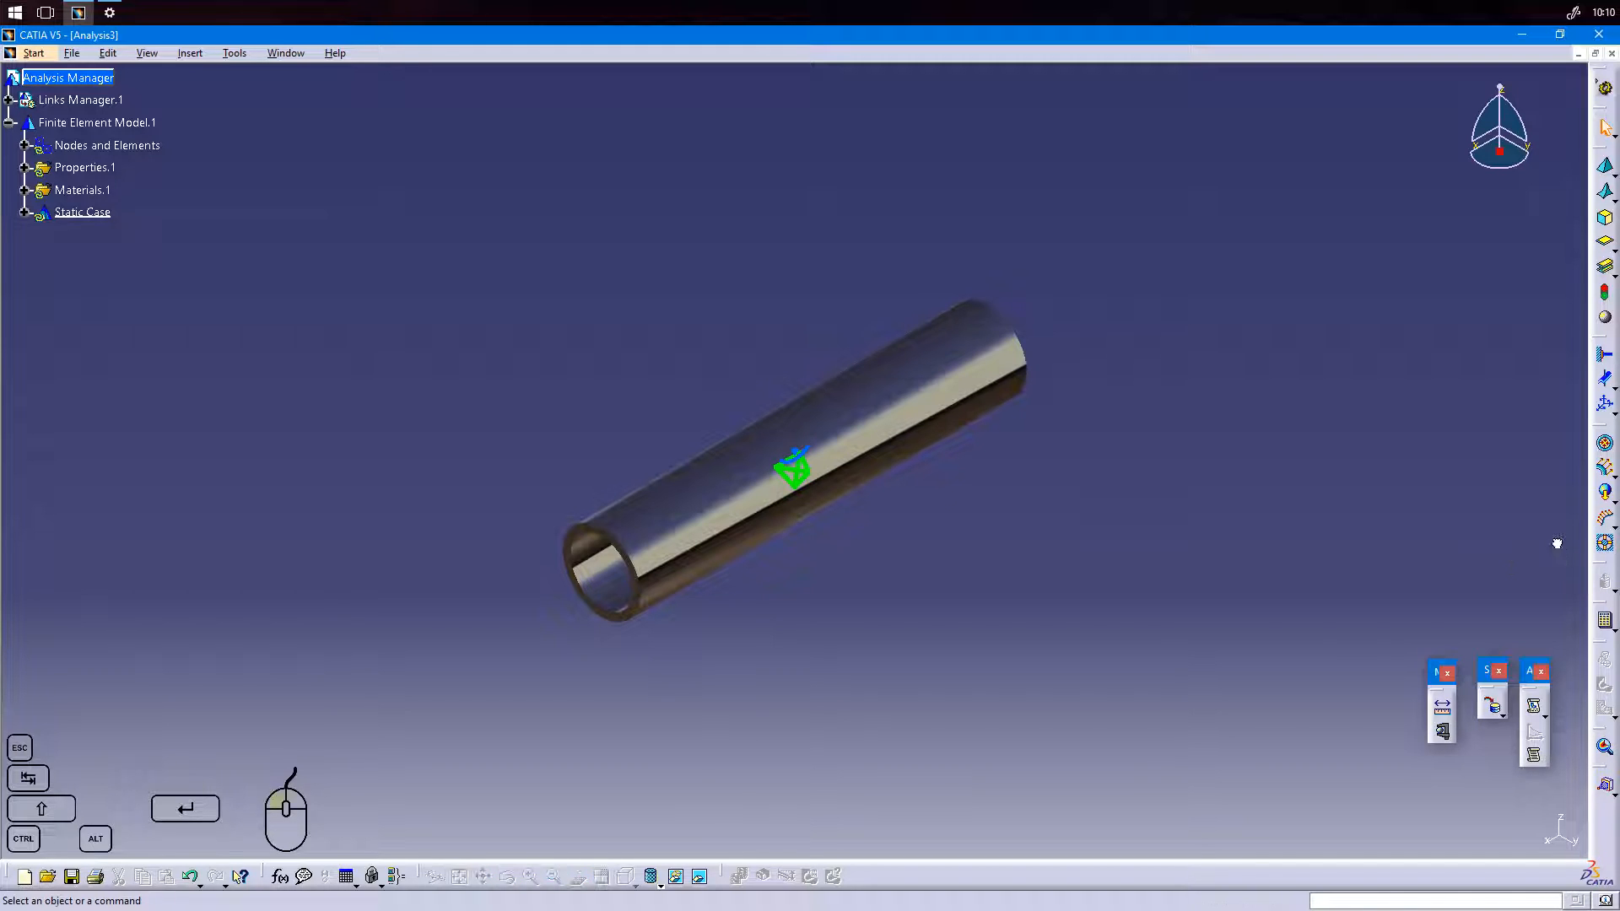
{"action": "left_click", "coordinate": [1612, 630]}
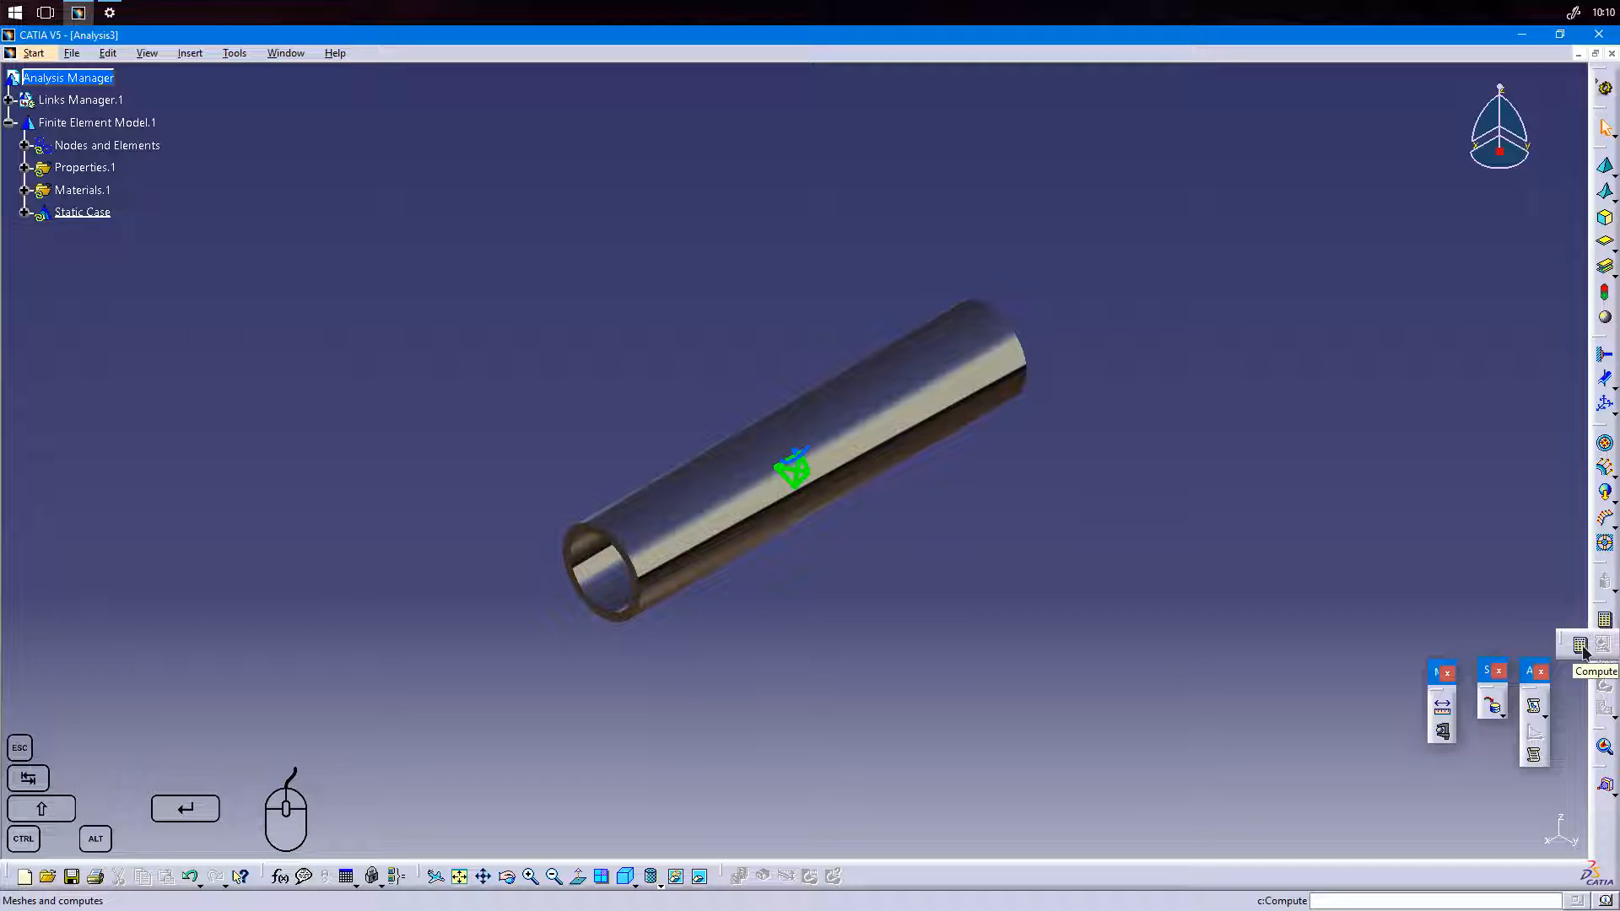
{"action": "left_click", "coordinate": [1581, 646]}
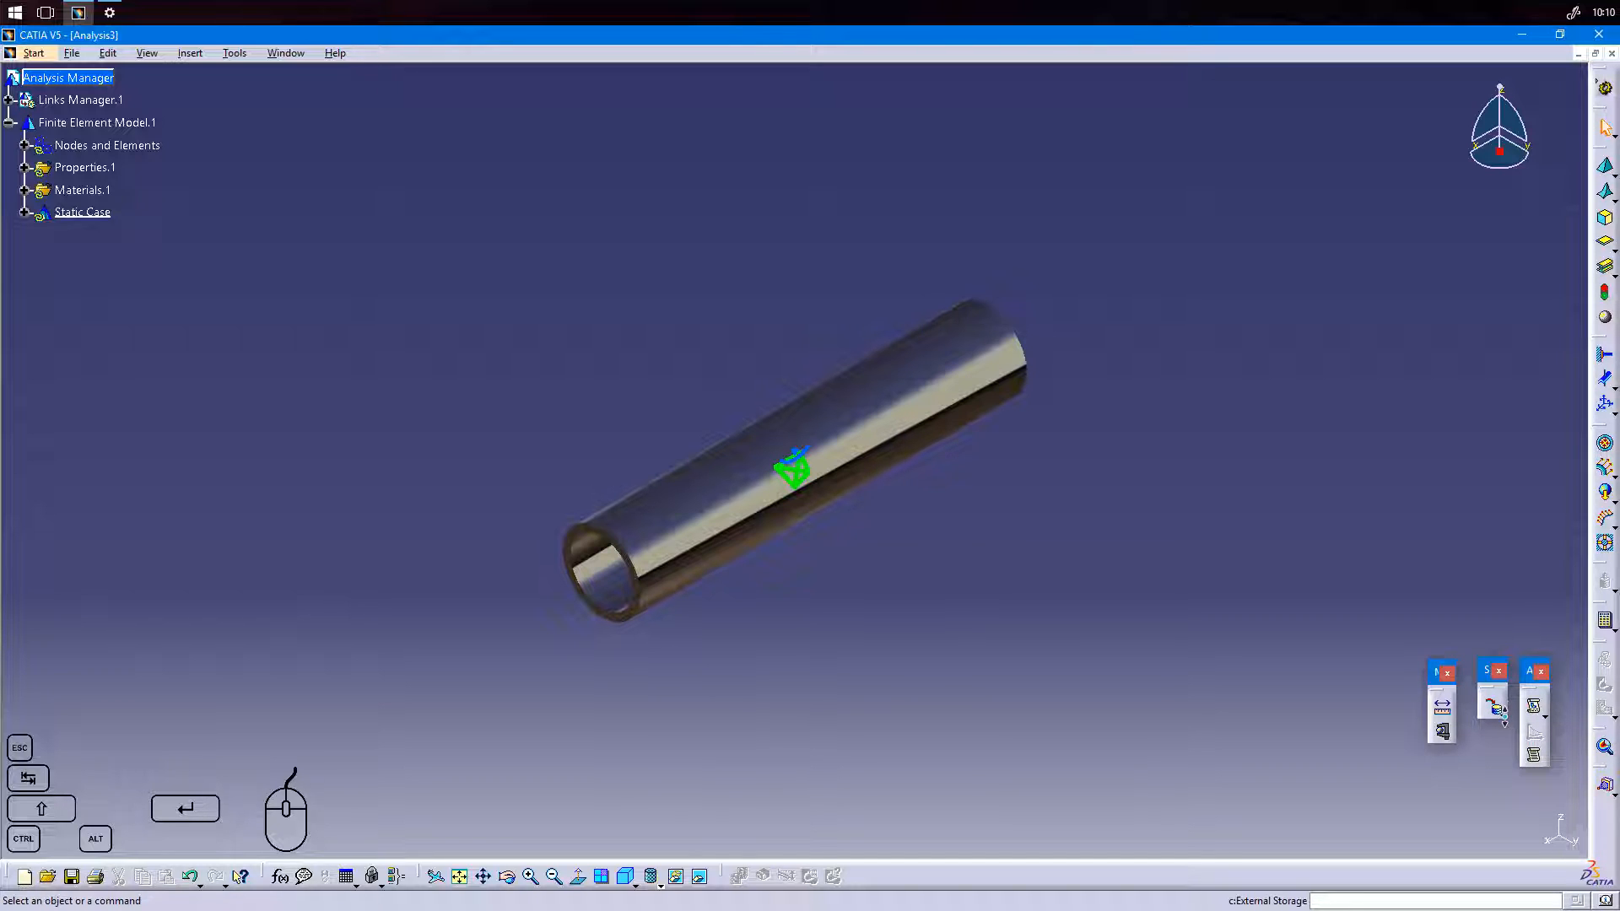
{"action": "left_click", "coordinate": [1504, 719]}
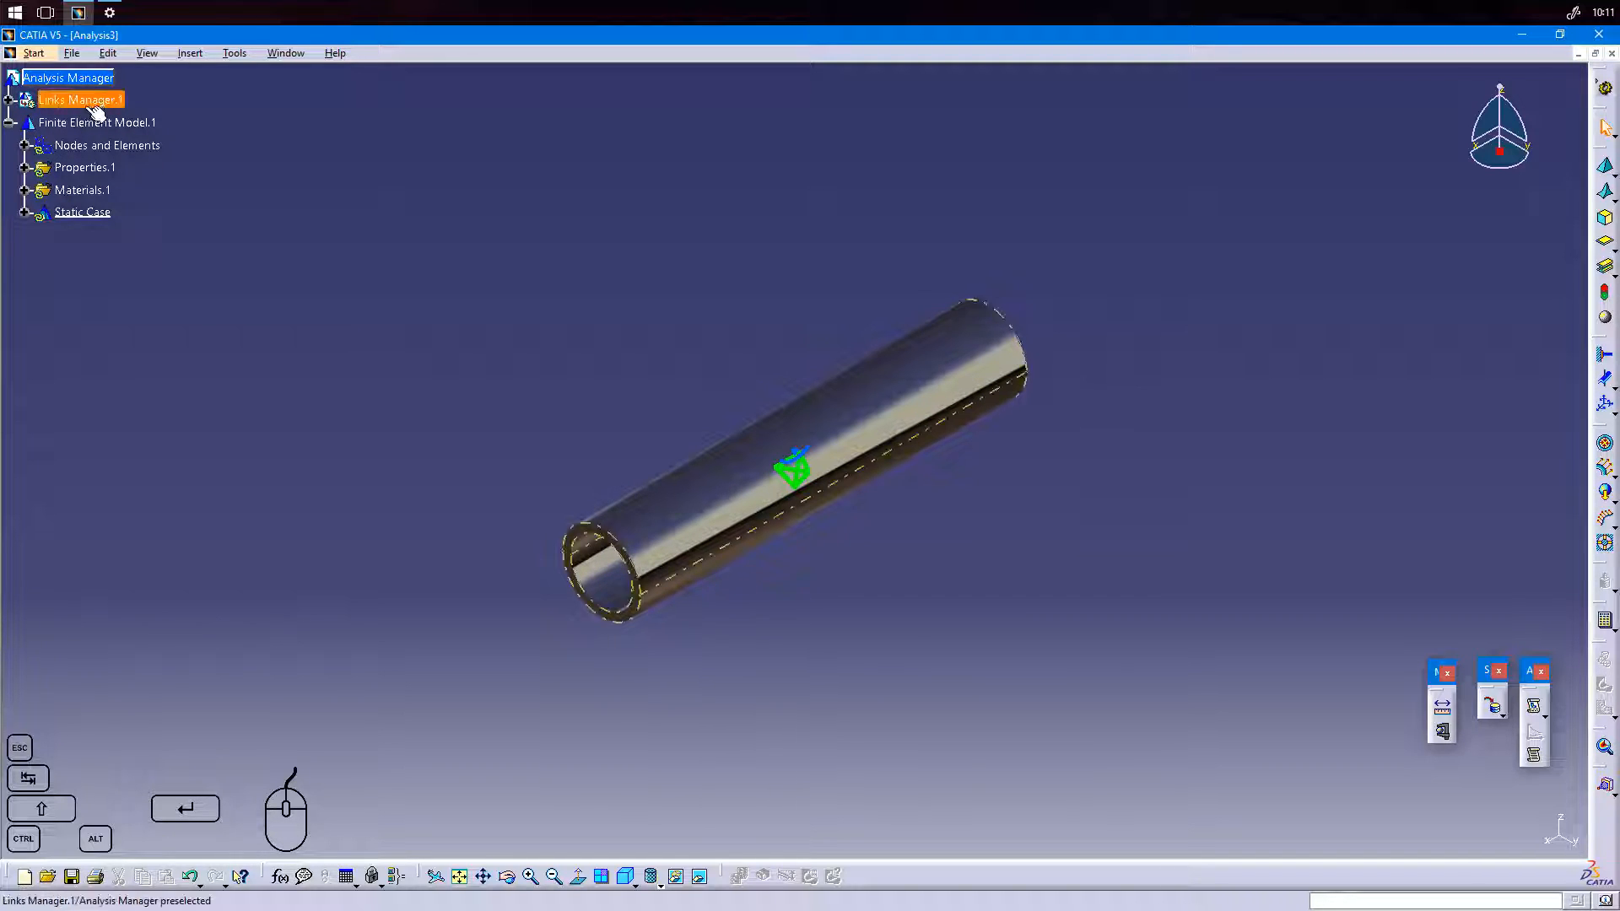
Inspect the part linked to the analysis under Links Manager.1, including its planes, body and material, and collapse the branch again.
{"action": "left_click", "coordinate": [10, 100]}
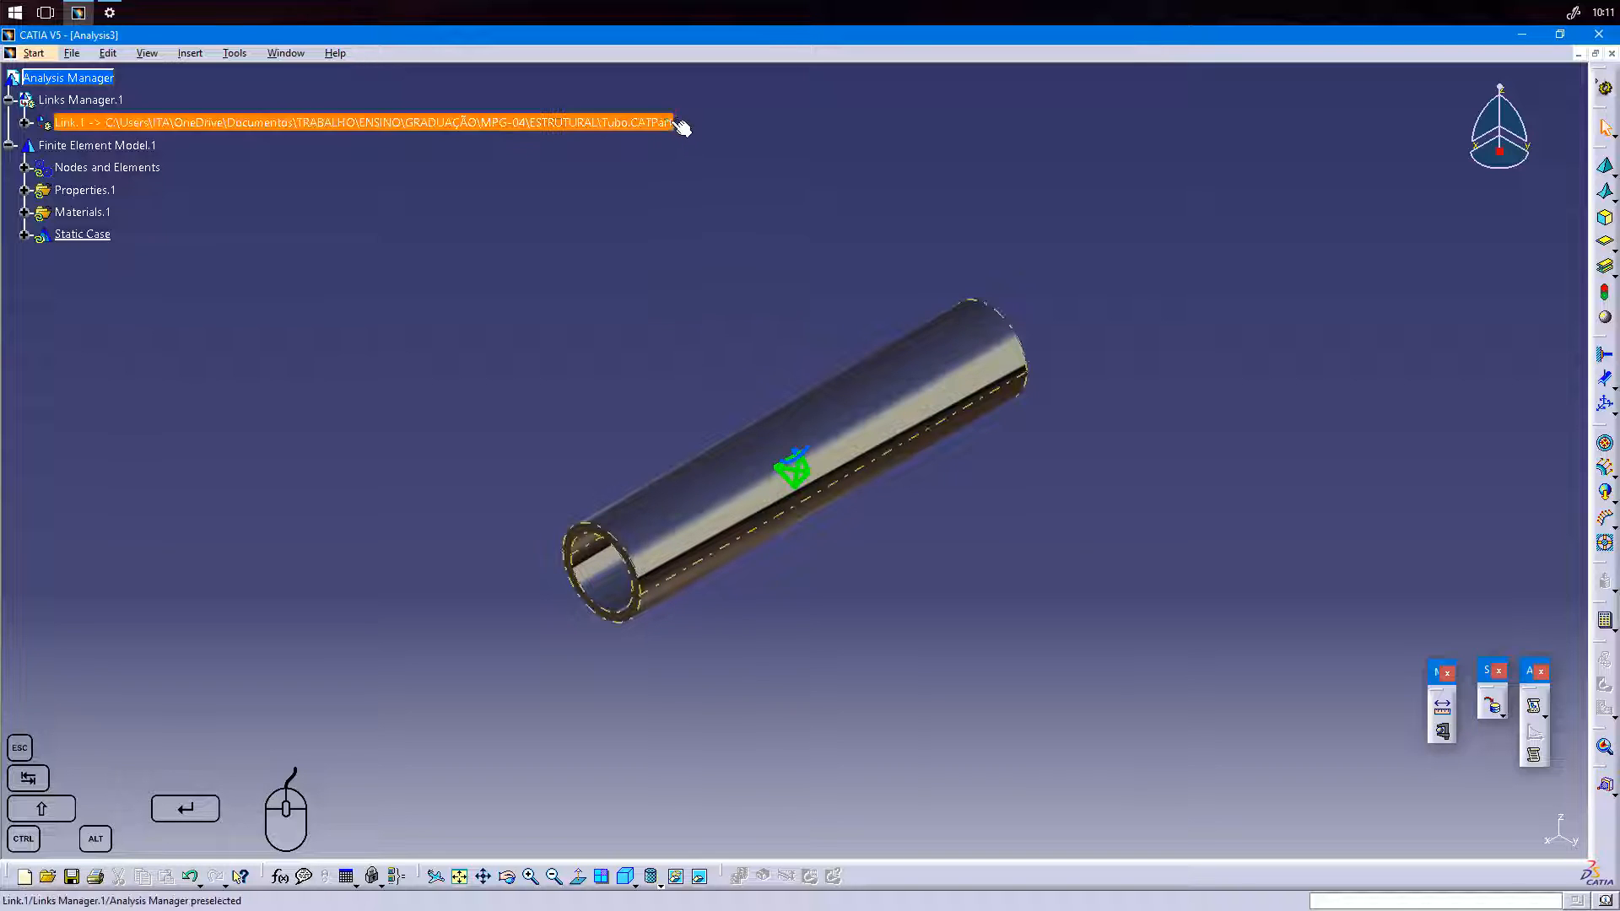
{"action": "left_click", "coordinate": [25, 123]}
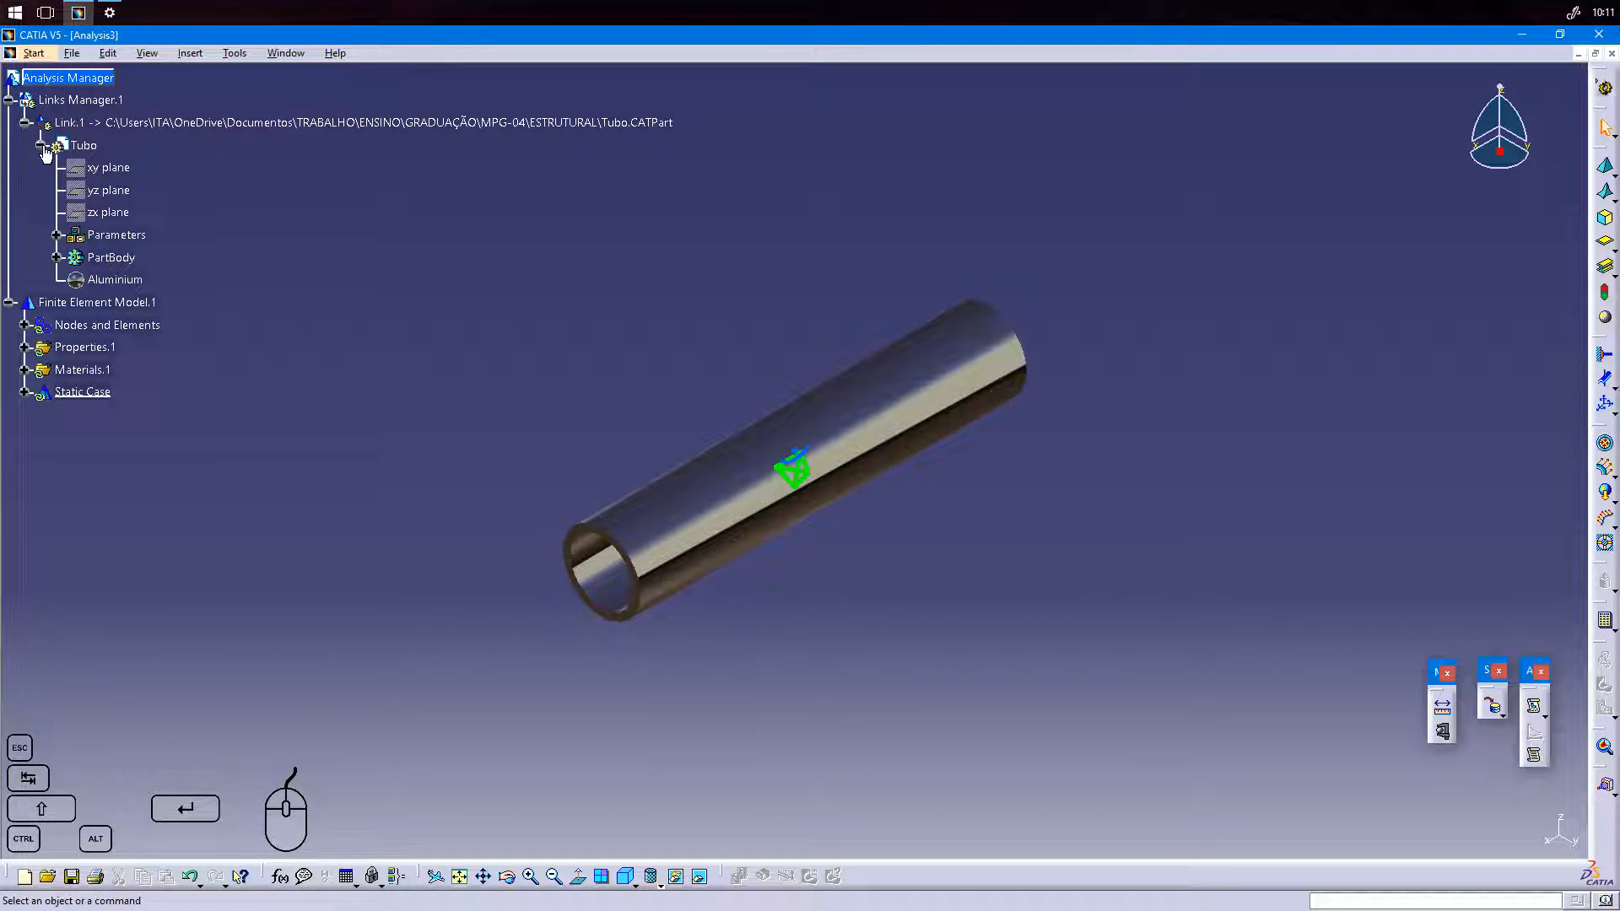
{"action": "left_click", "coordinate": [40, 146]}
{"action": "left_click", "coordinate": [26, 123]}
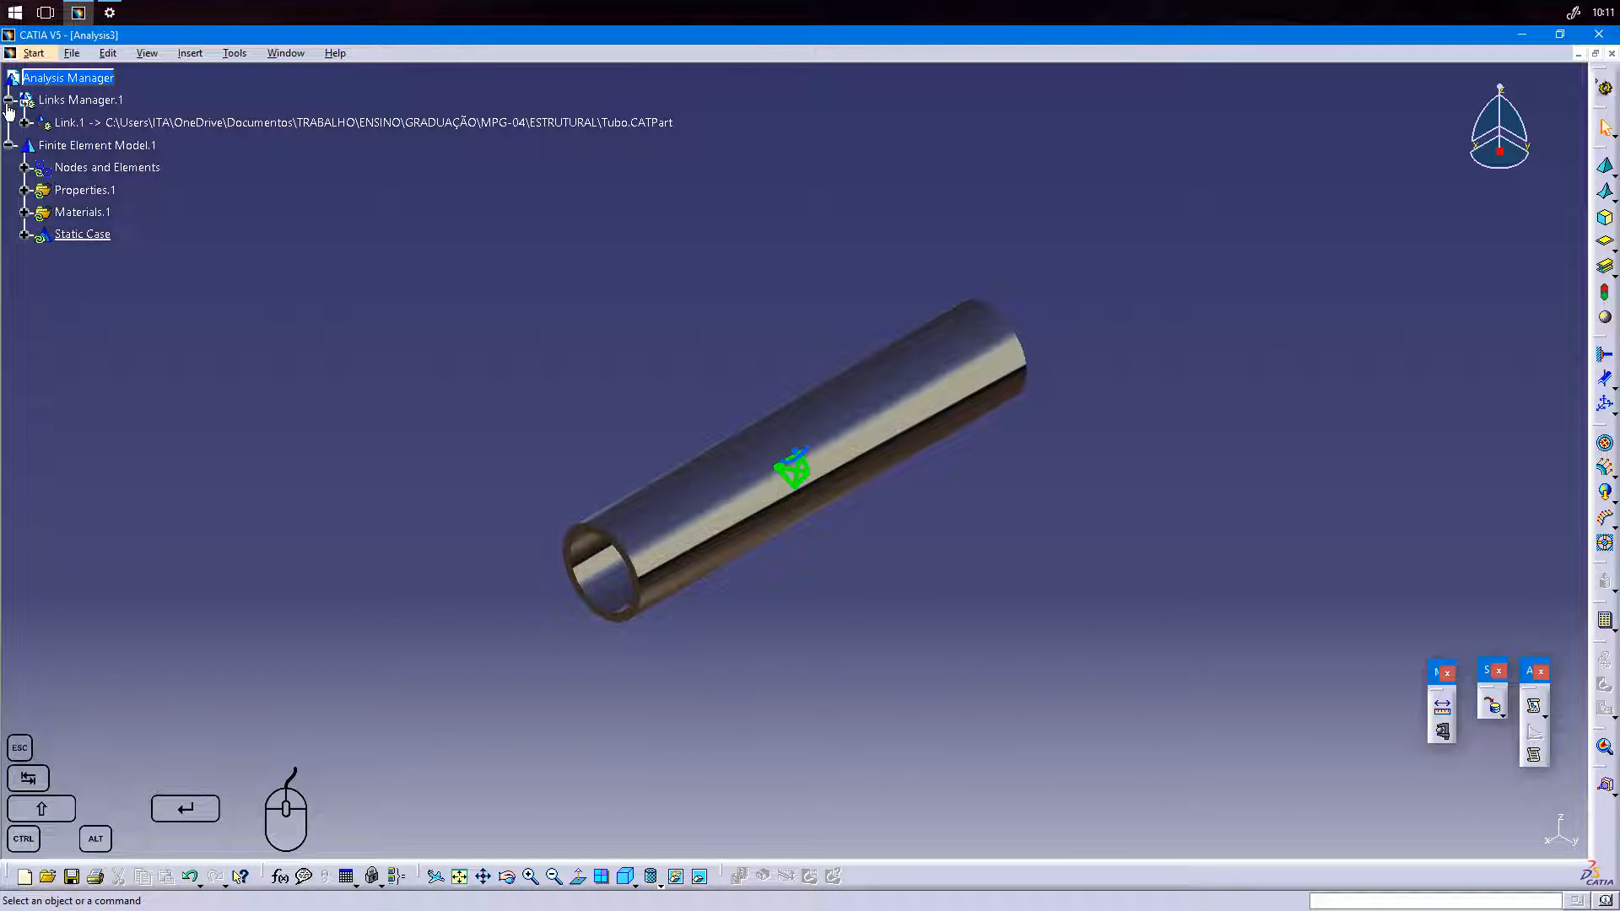
{"action": "left_click", "coordinate": [9, 99]}
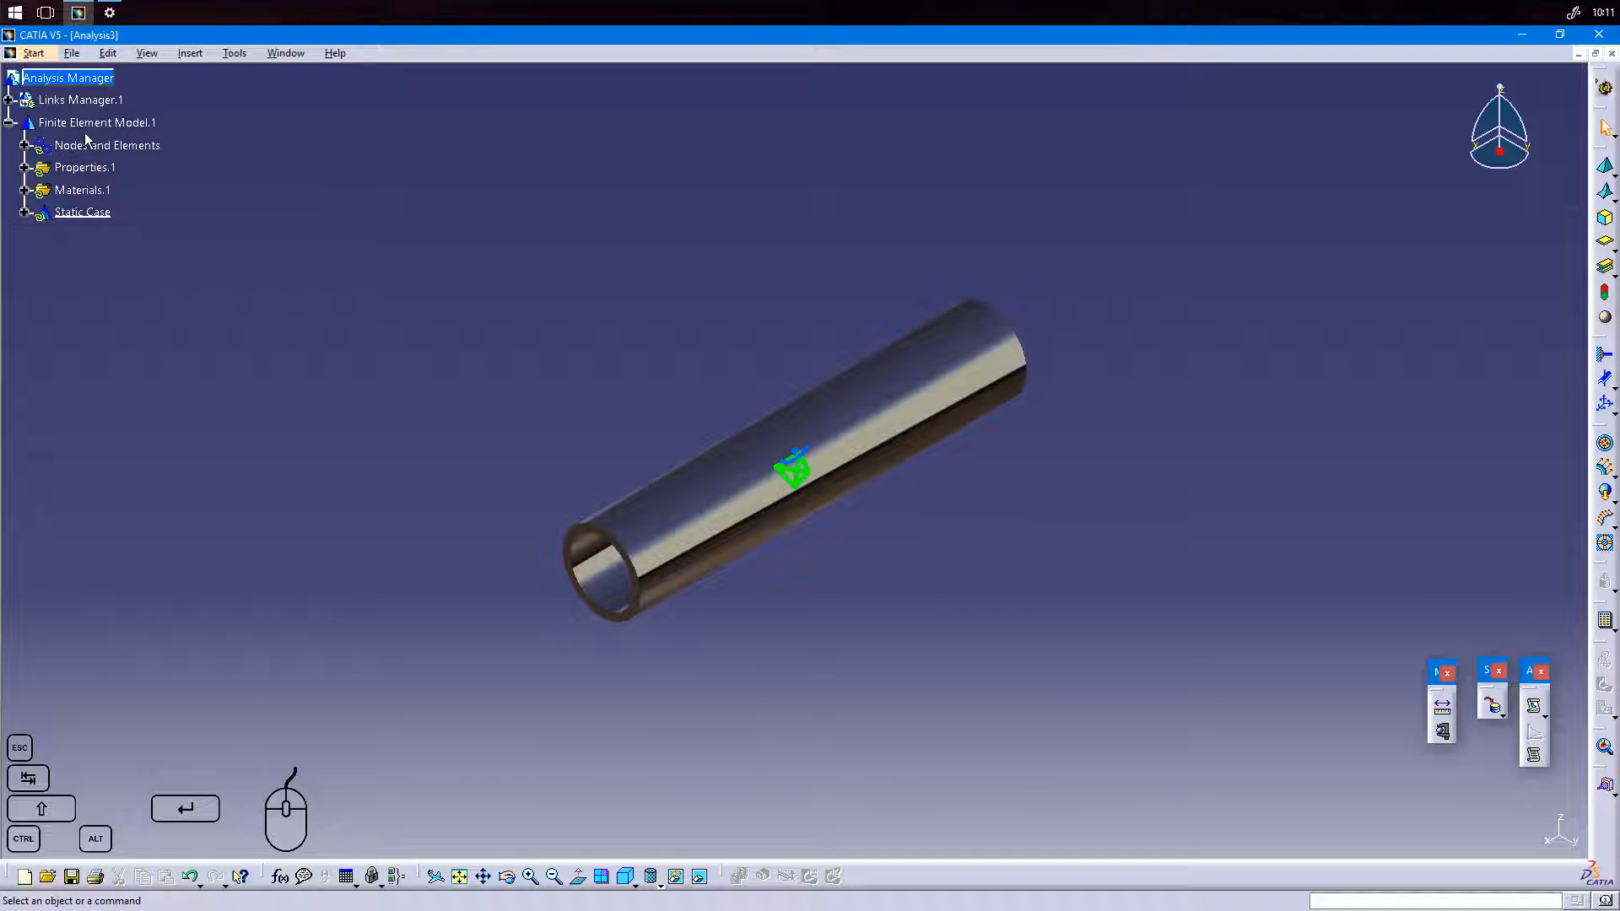
Review the global and local parameters of the tube's OCTREE tetrahedron mesh and leave them unchanged.
{"action": "left_click", "coordinate": [25, 145]}
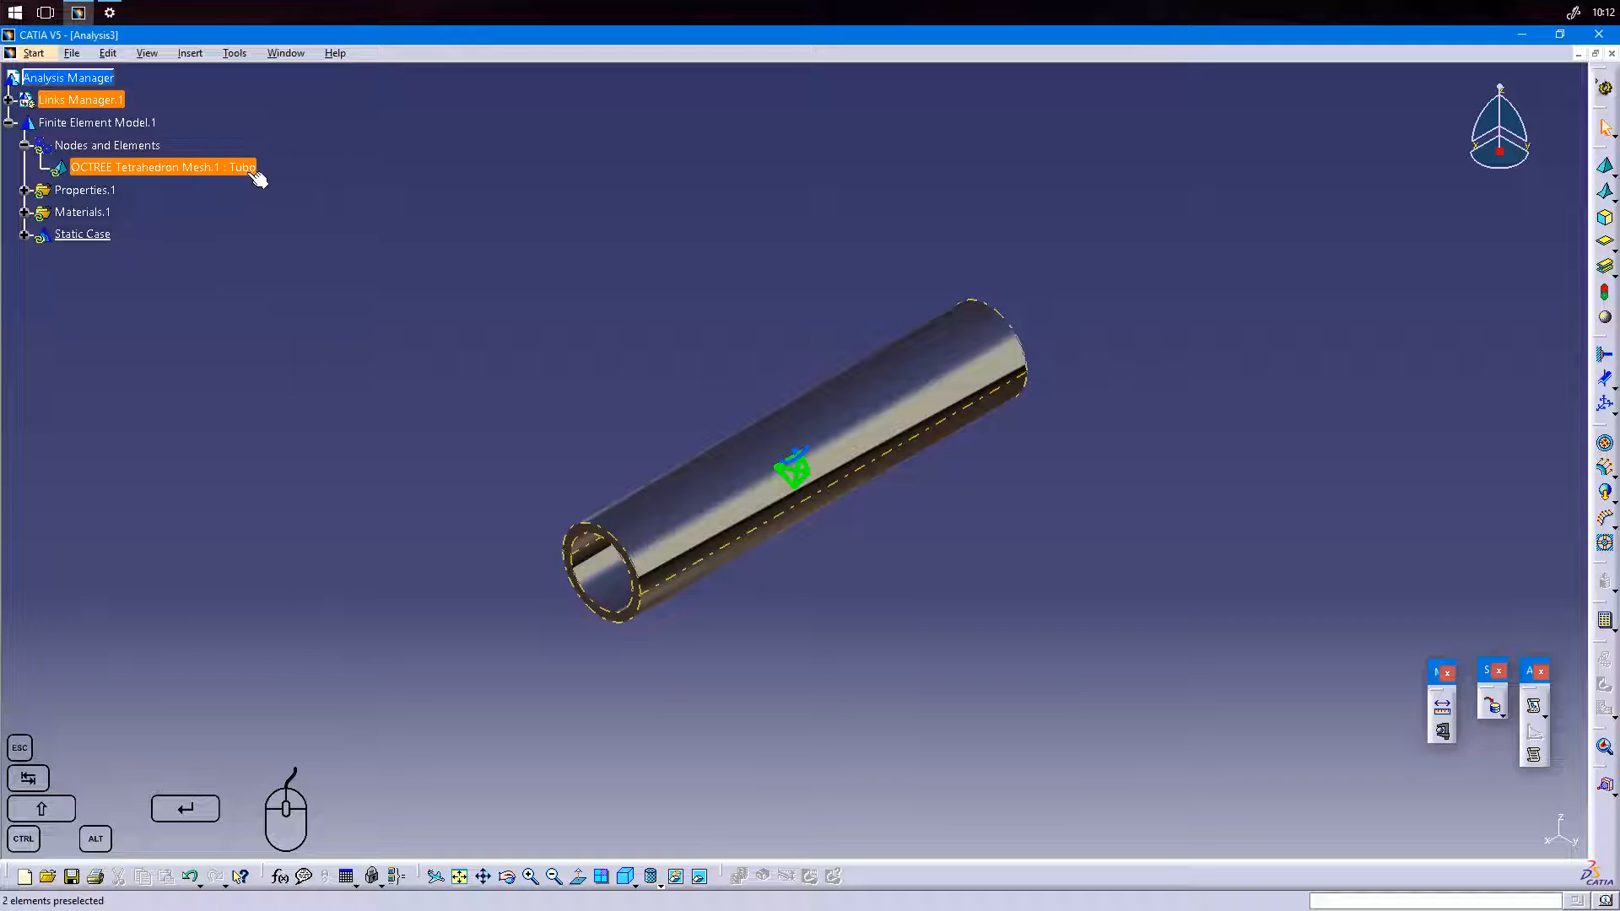
{"action": "double_click", "coordinate": [145, 168]}
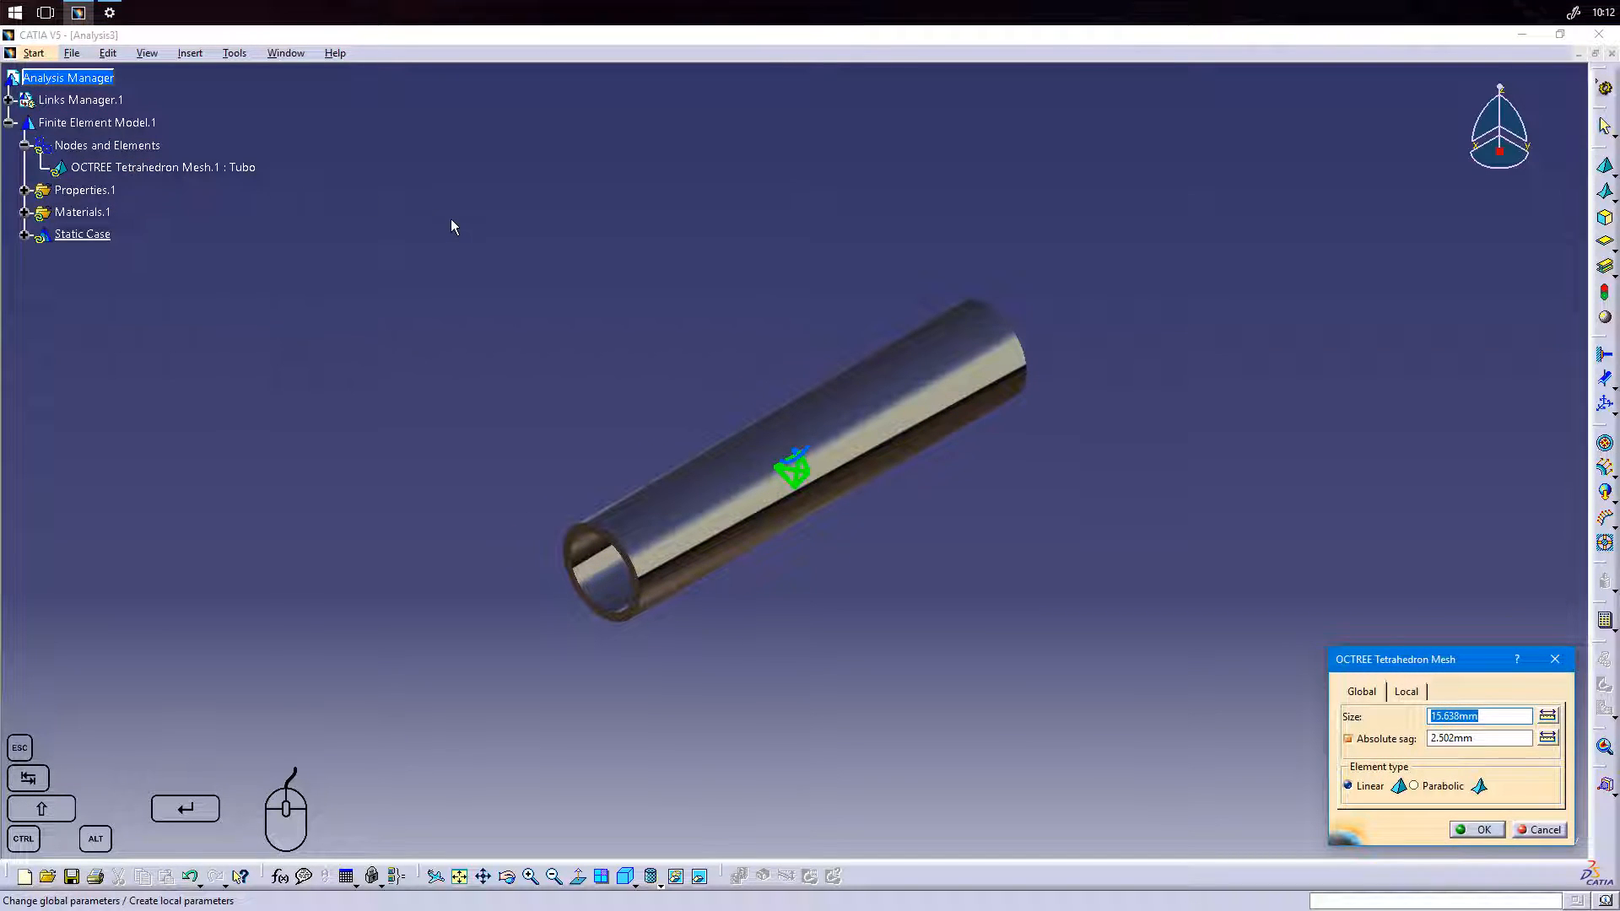
{"action": "left_click_drag", "start_coordinate": [1426, 662], "coordinate": [1208, 479]}
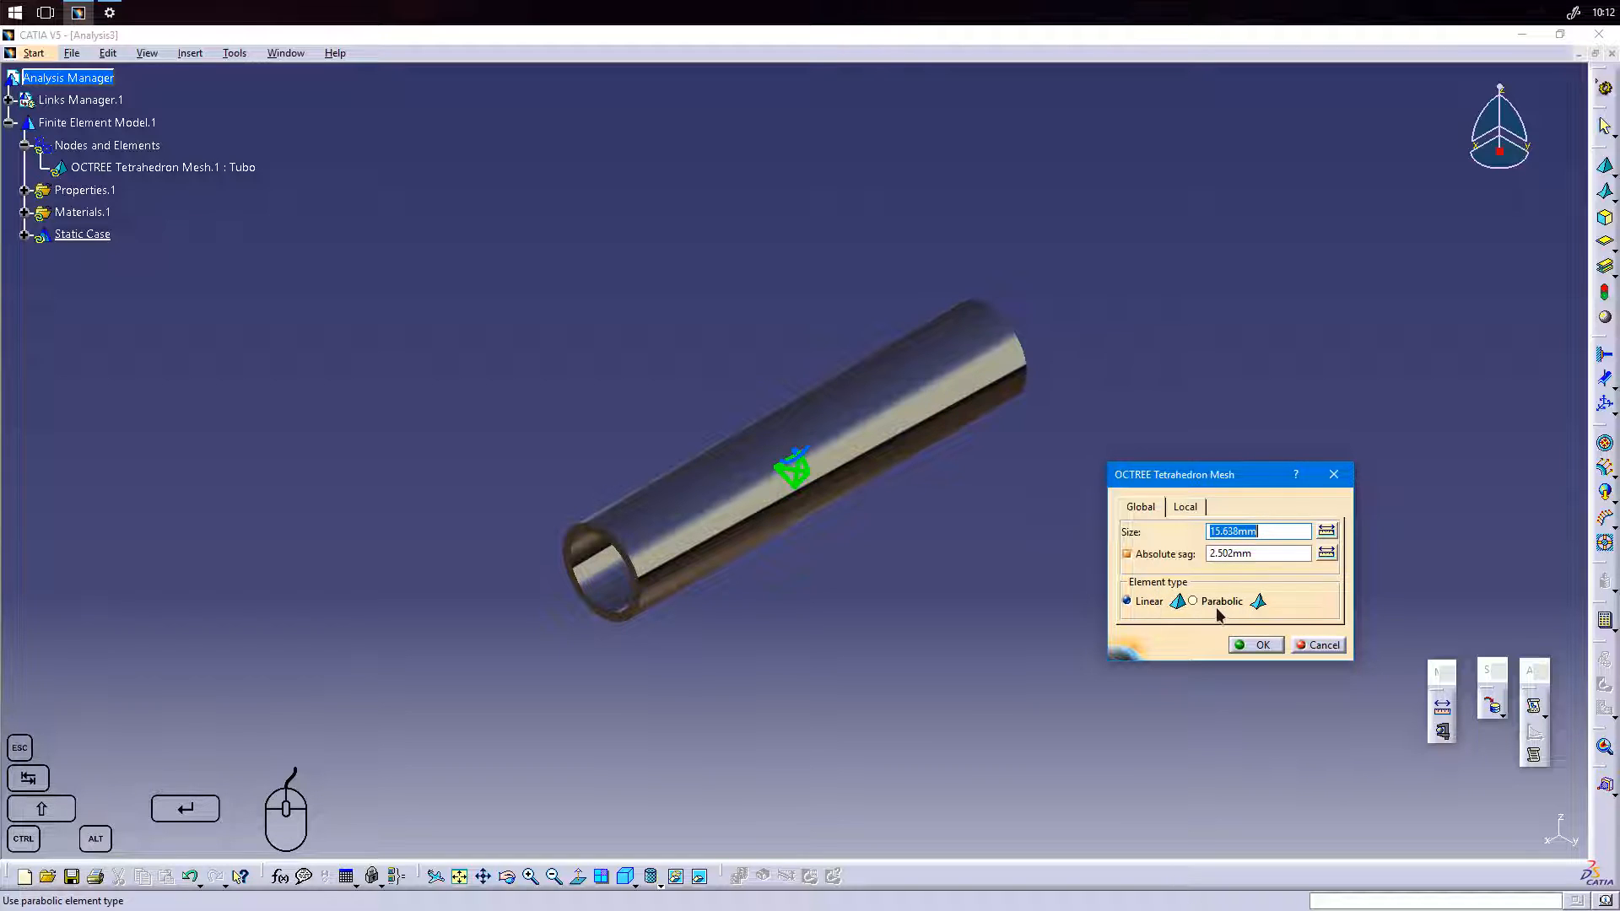
{"action": "left_click", "coordinate": [1185, 510]}
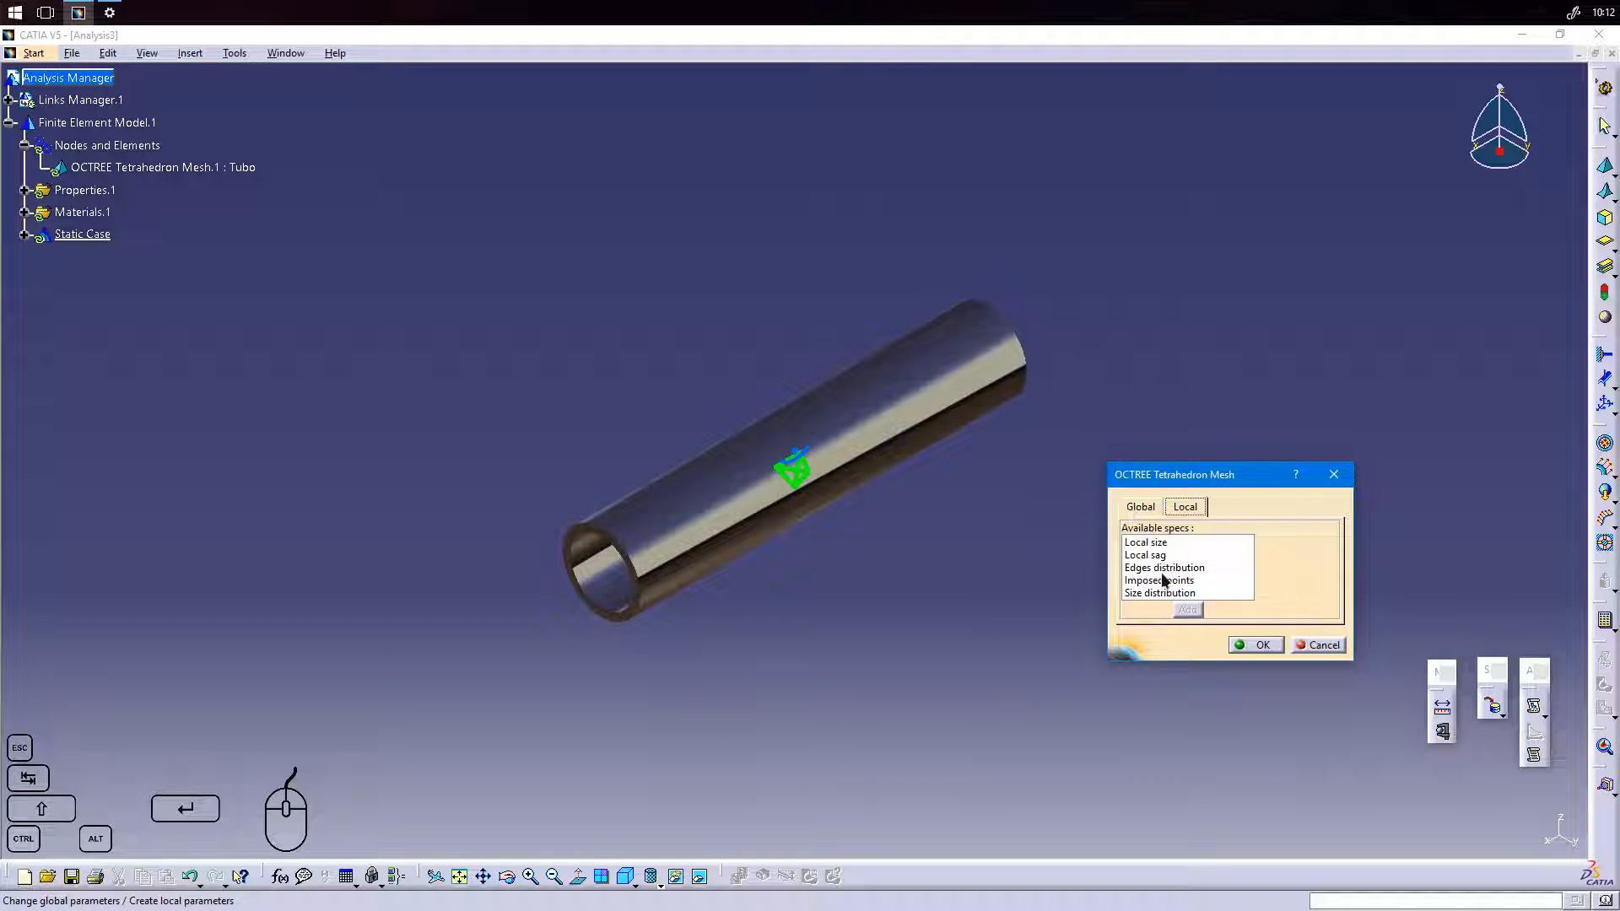
{"action": "left_click", "coordinate": [1141, 508]}
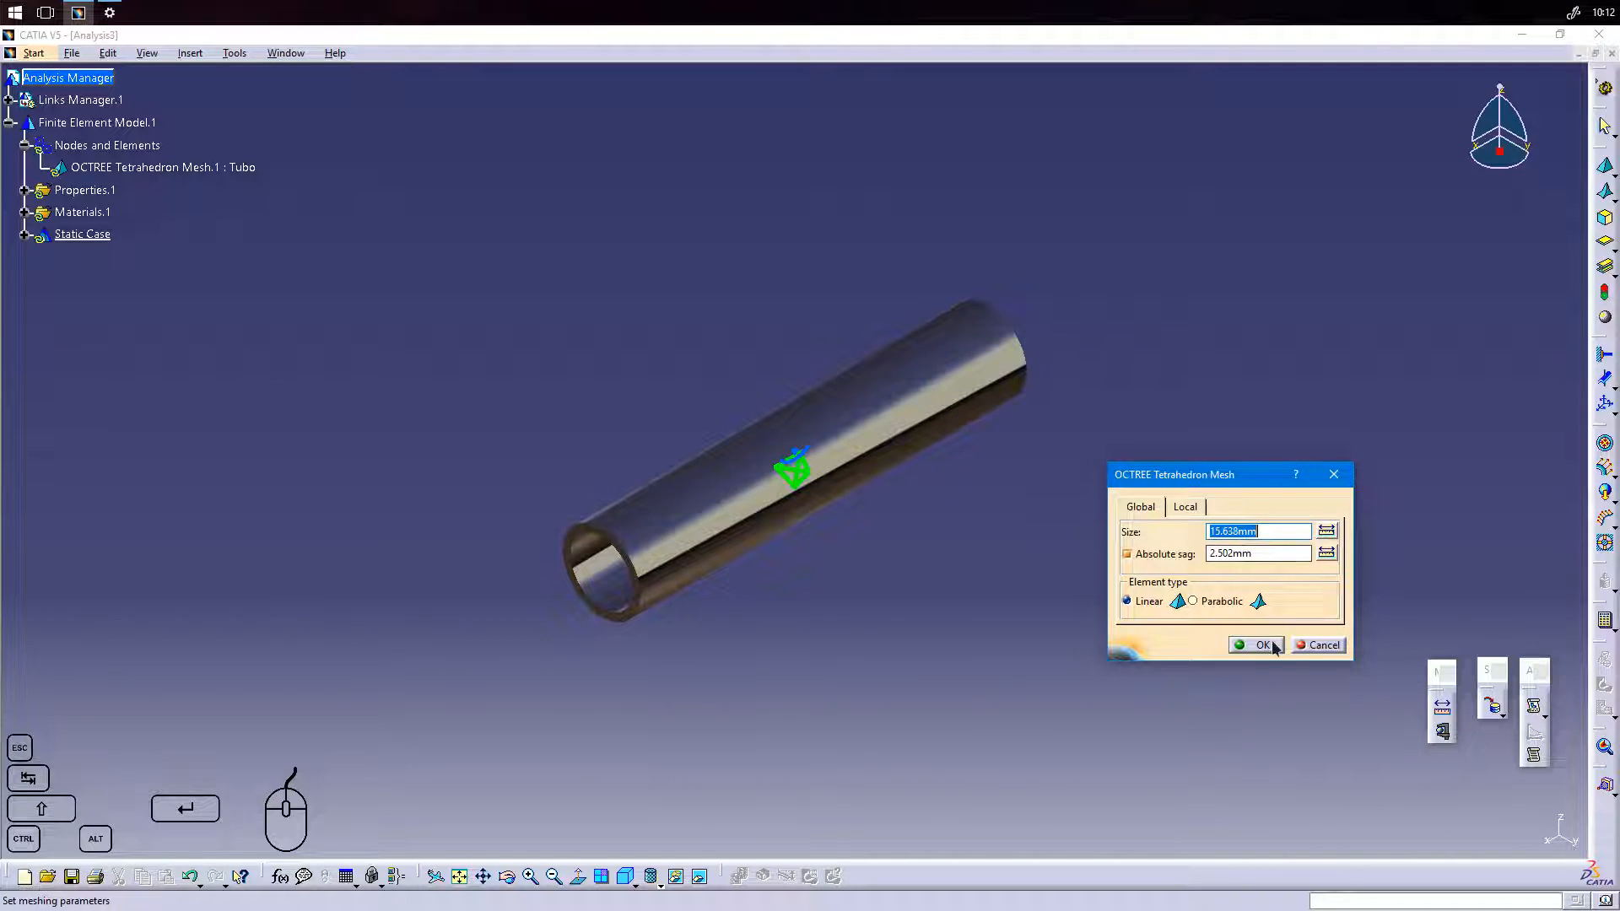
{"action": "left_click", "coordinate": [1315, 648]}
{"action": "left_click", "coordinate": [877, 528]}
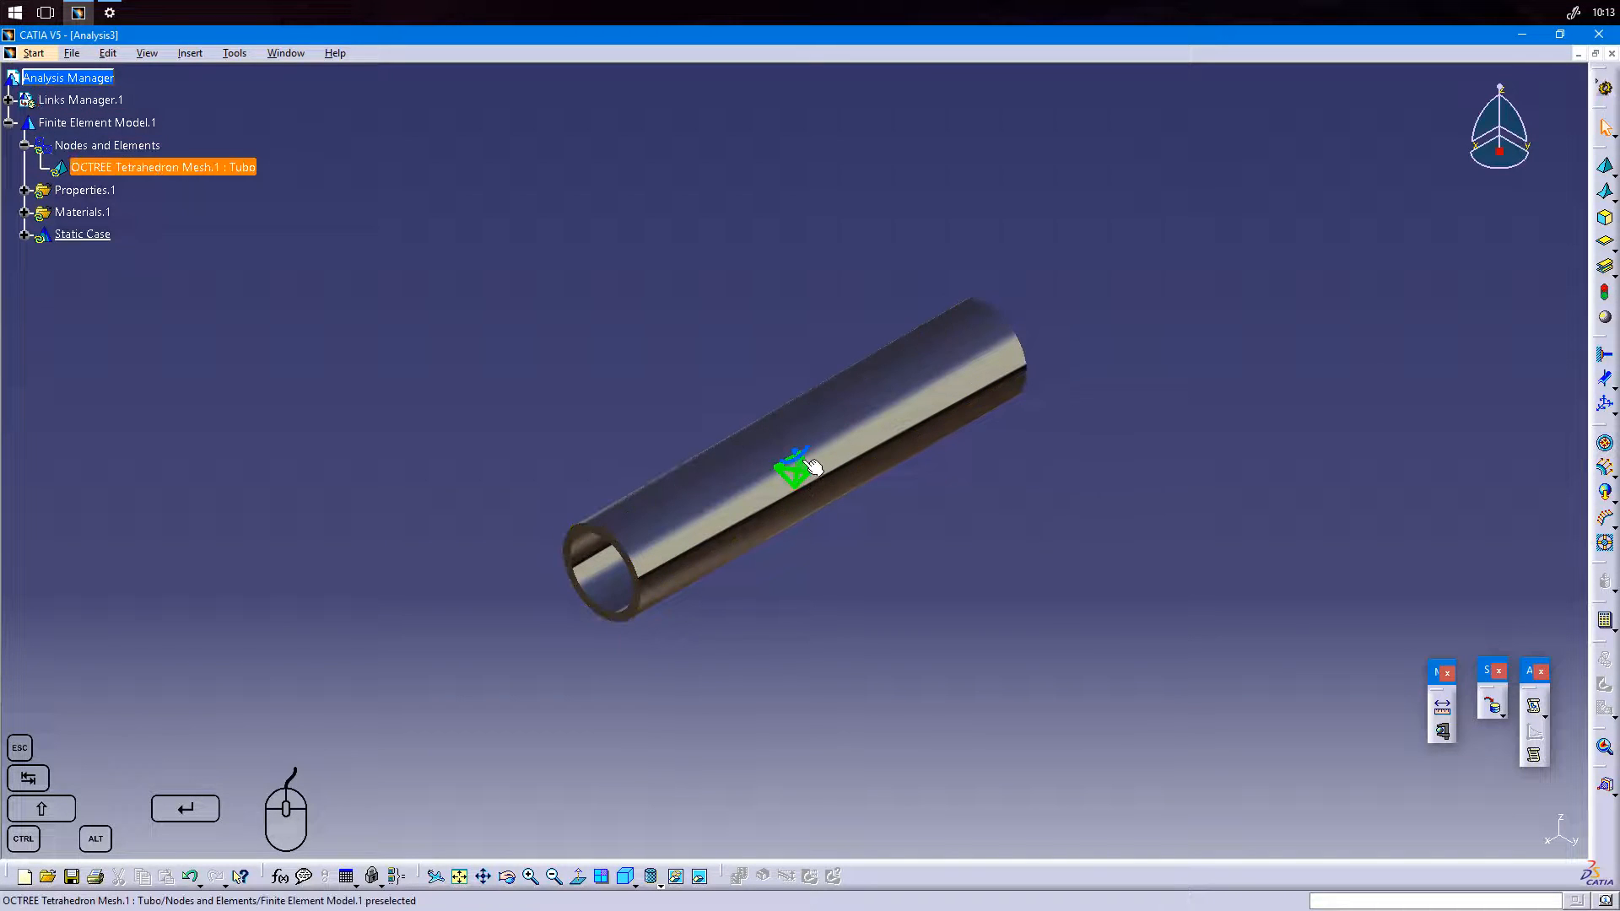
Edit the tube's OCTREE tetrahedron mesh and set its global element size to 5 mm.
{"action": "double_click", "coordinate": [797, 472]}
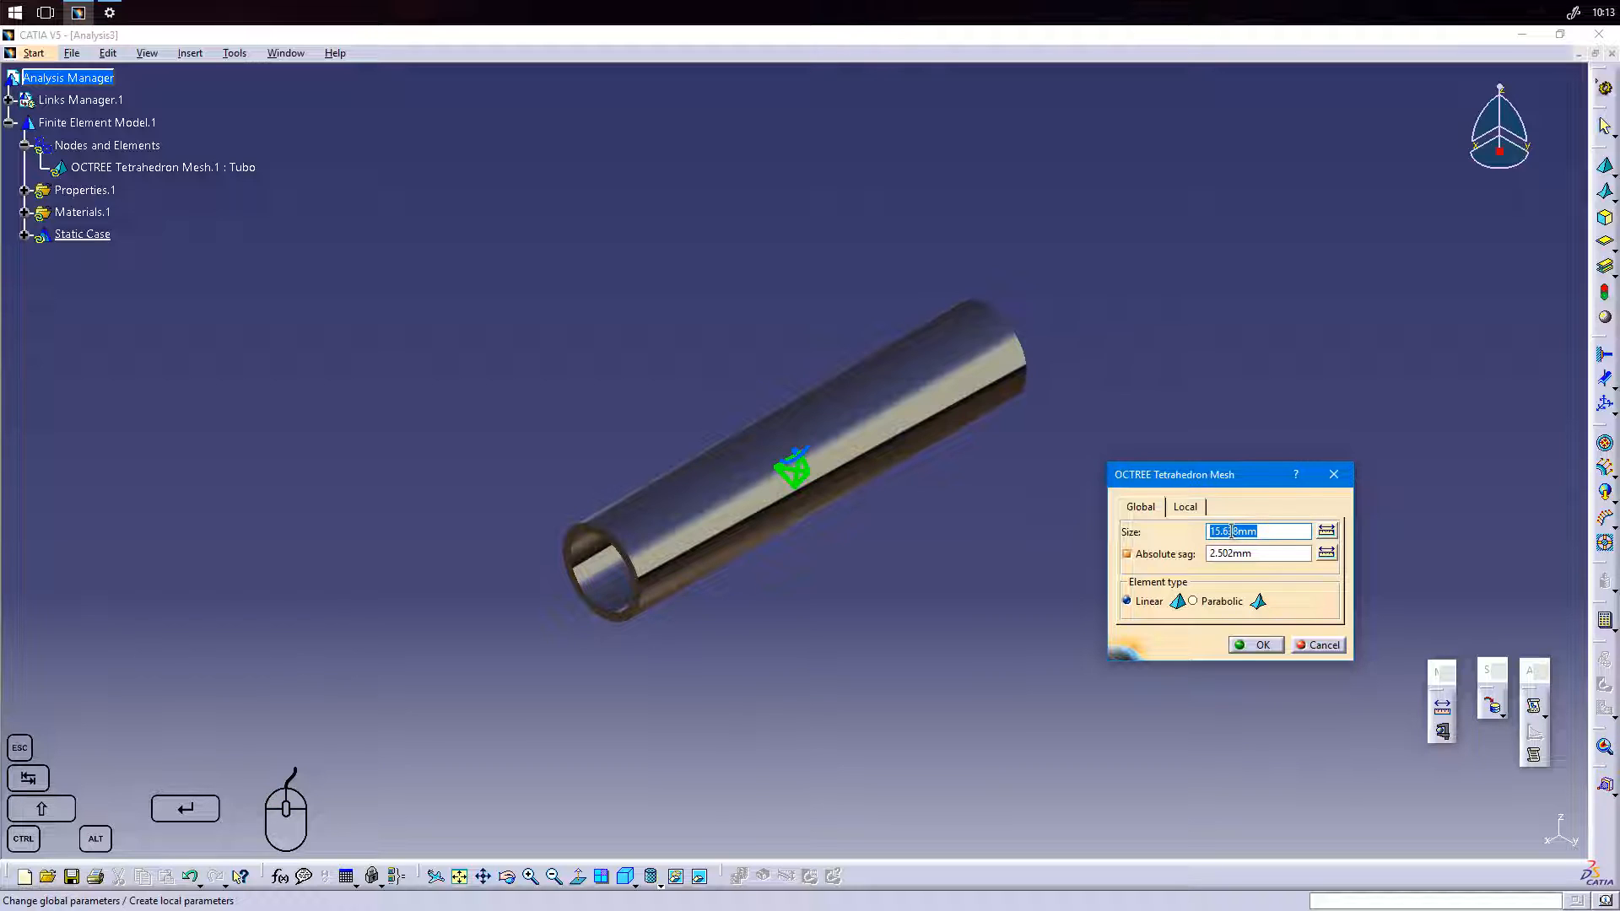
{"action": "type", "text": "5mm"}
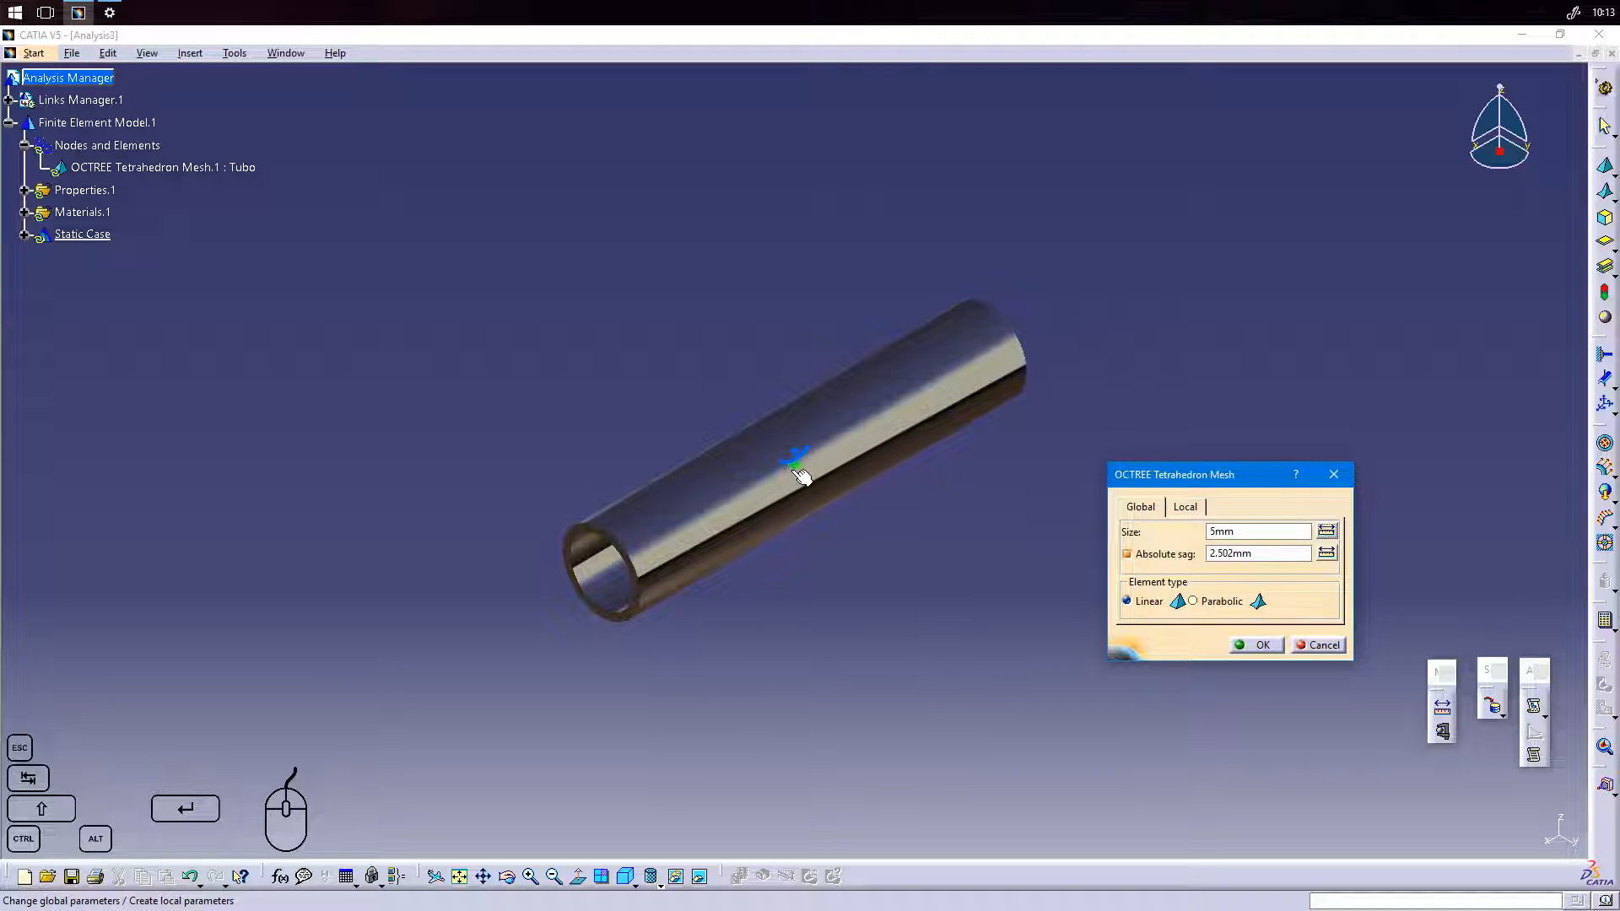
{"action": "middle_click_drag", "start_coordinate": [829, 506], "coordinate": [872, 394]}
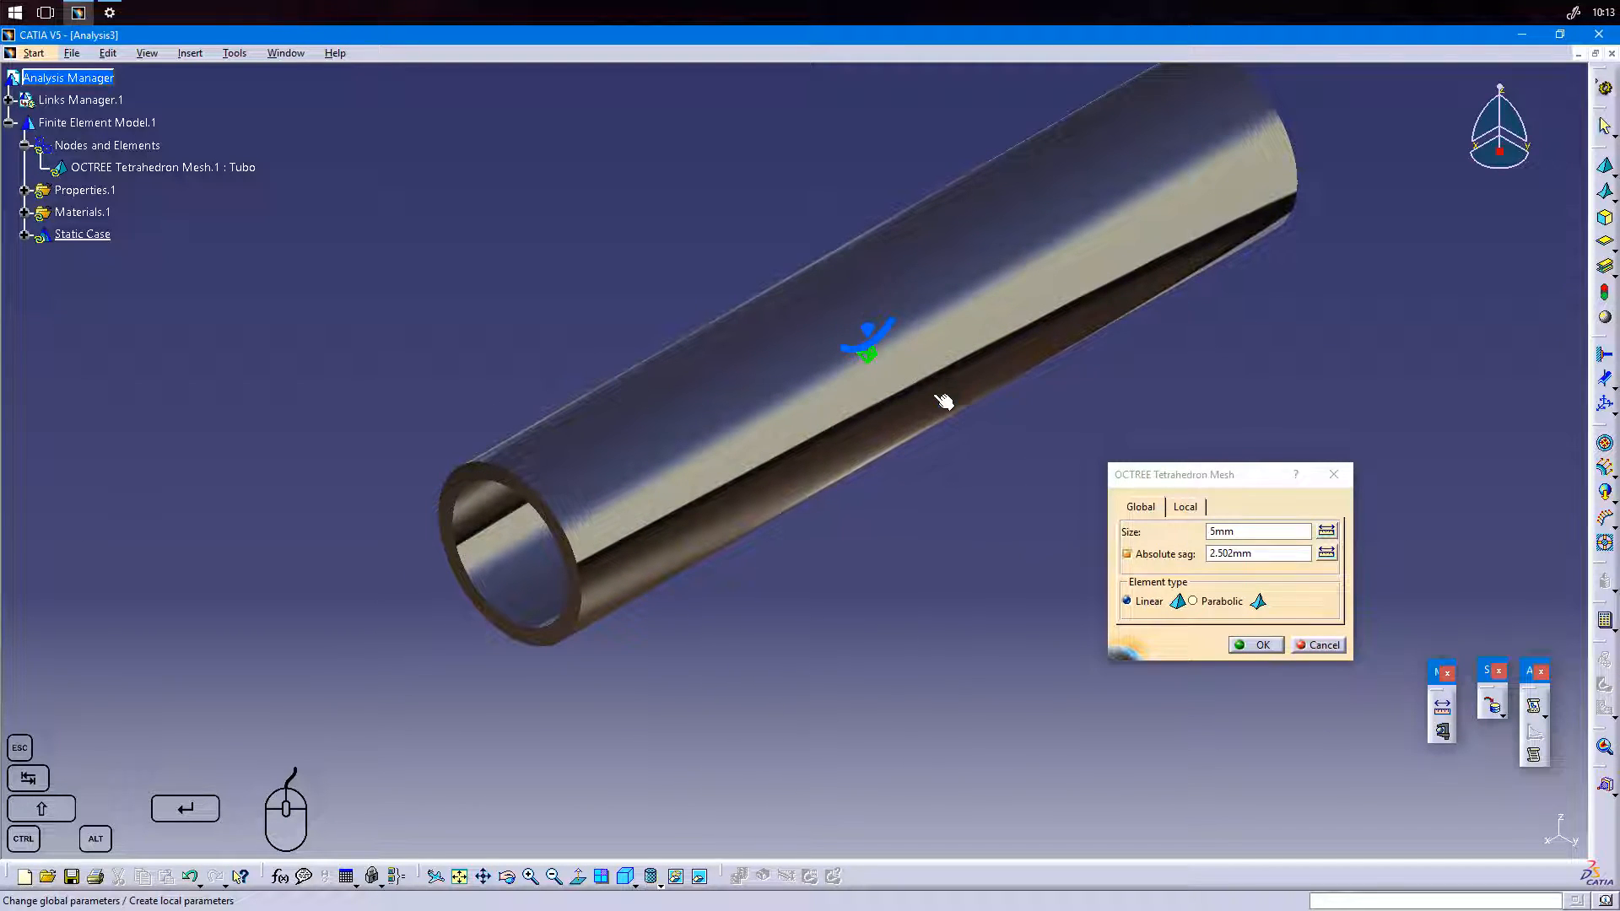
Refine the mesh's global element size to 3 mm.
{"action": "left_click_drag", "start_coordinate": [1263, 531], "coordinate": [1182, 533]}
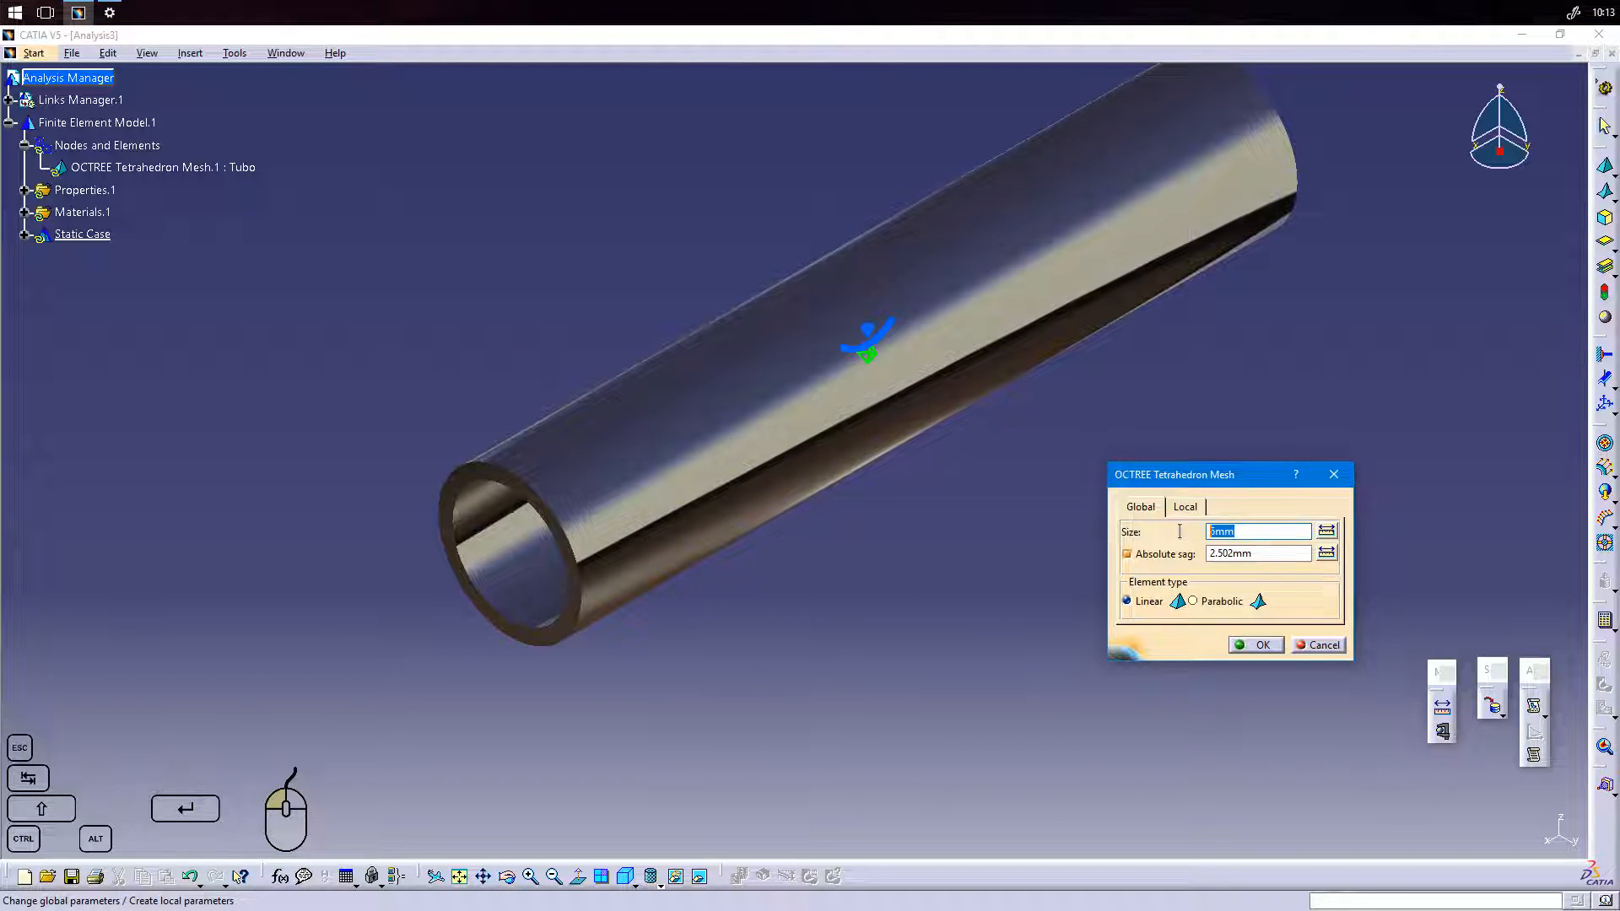
{"action": "type", "text": "3"}
{"action": "left_click", "coordinate": [1274, 554]}
{"action": "middle_click_drag", "start_coordinate": [910, 412], "coordinate": [901, 516]}
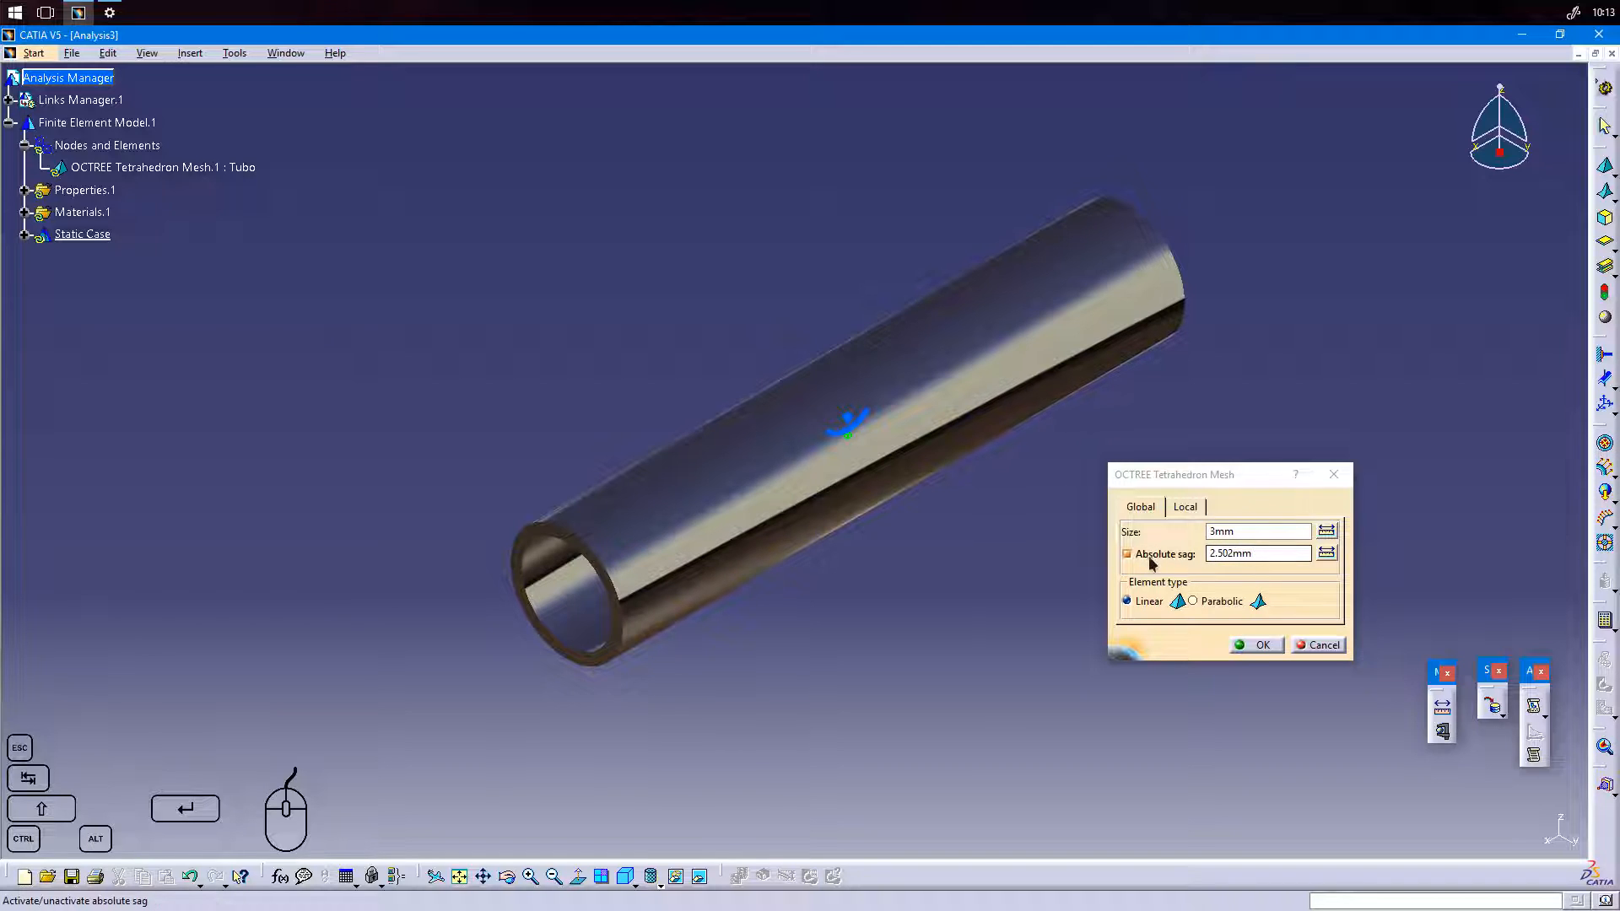
Accept the tetrahedron mesh settings and generate the mesh visualization of Nodes and Elements, allowing the mesh update.
{"action": "left_click", "coordinate": [1249, 531]}
{"action": "left_click", "coordinate": [1260, 645]}
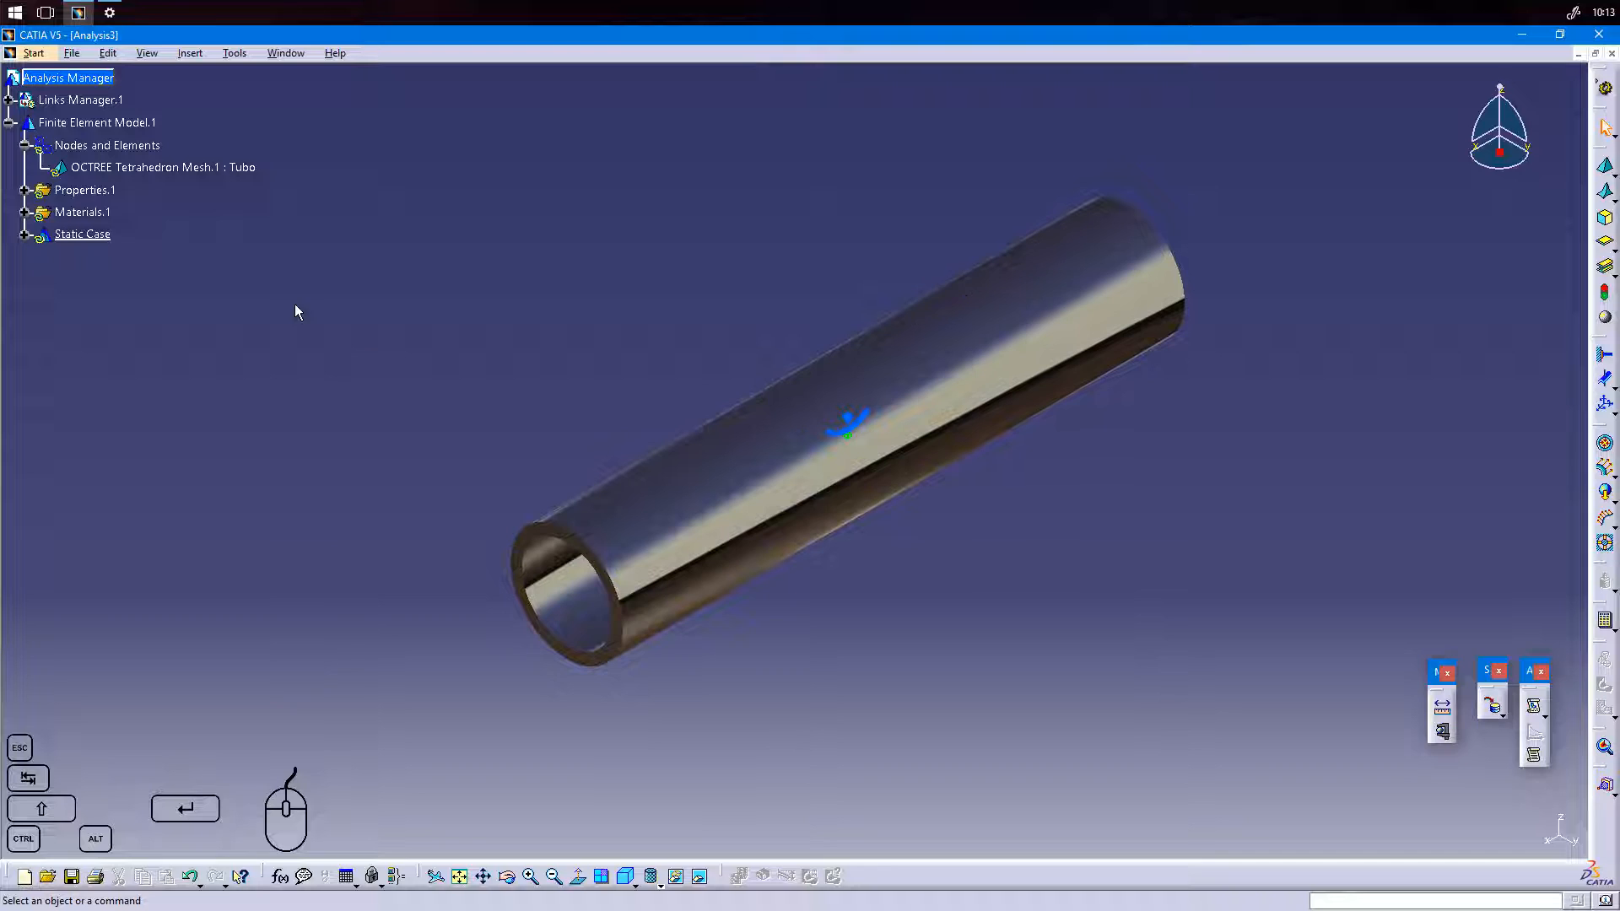
{"action": "right_click", "coordinate": [142, 154]}
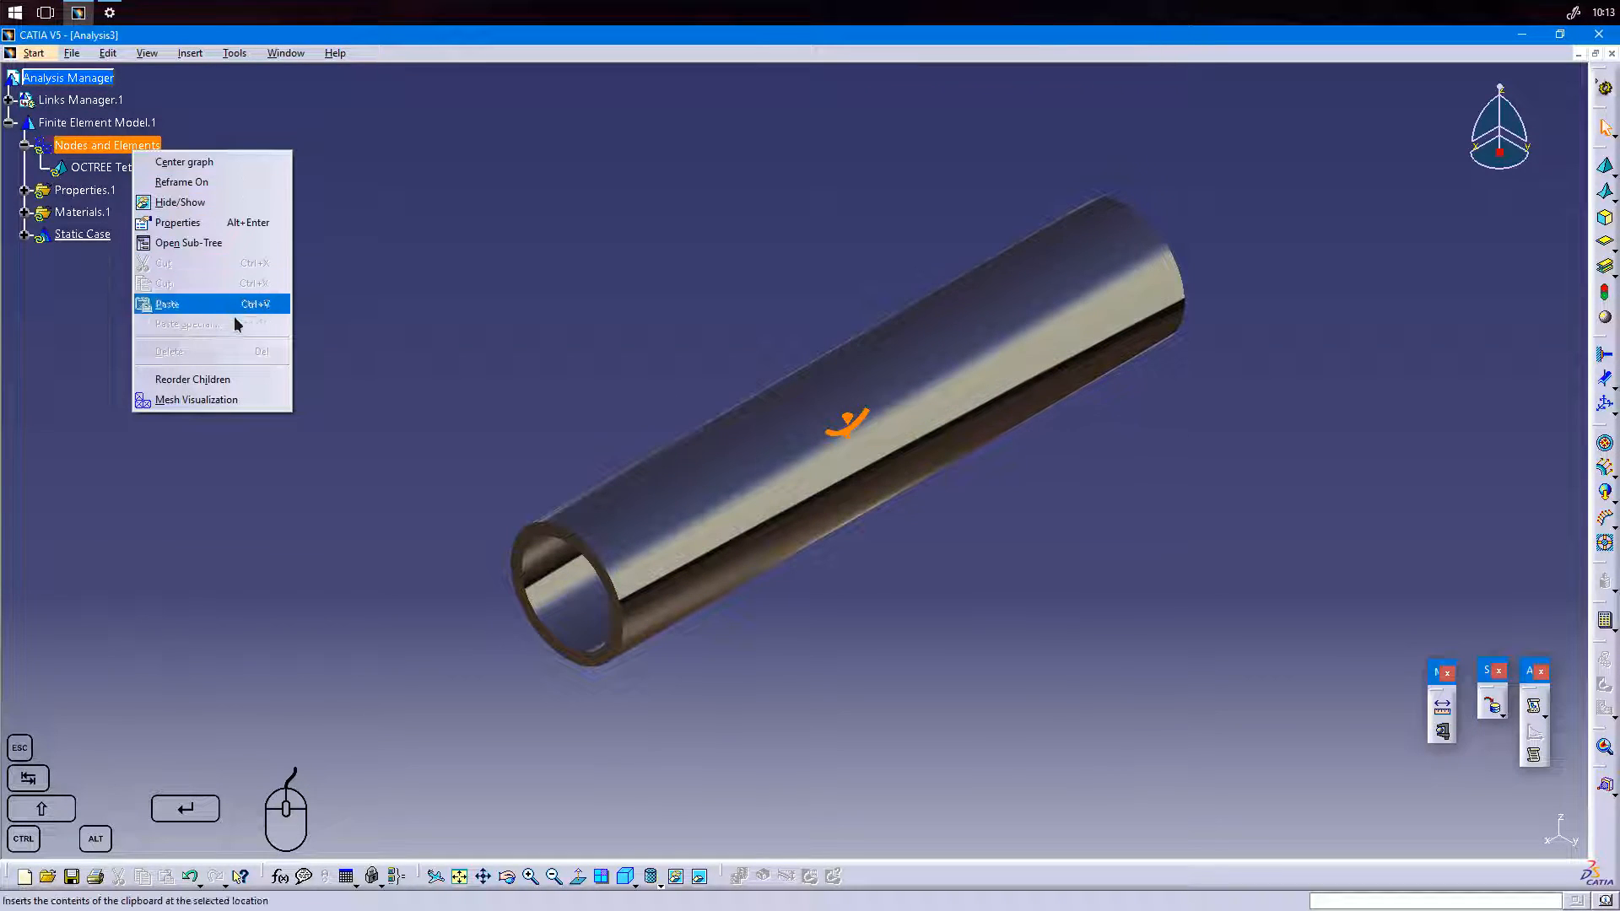
{"action": "left_click", "coordinate": [251, 411]}
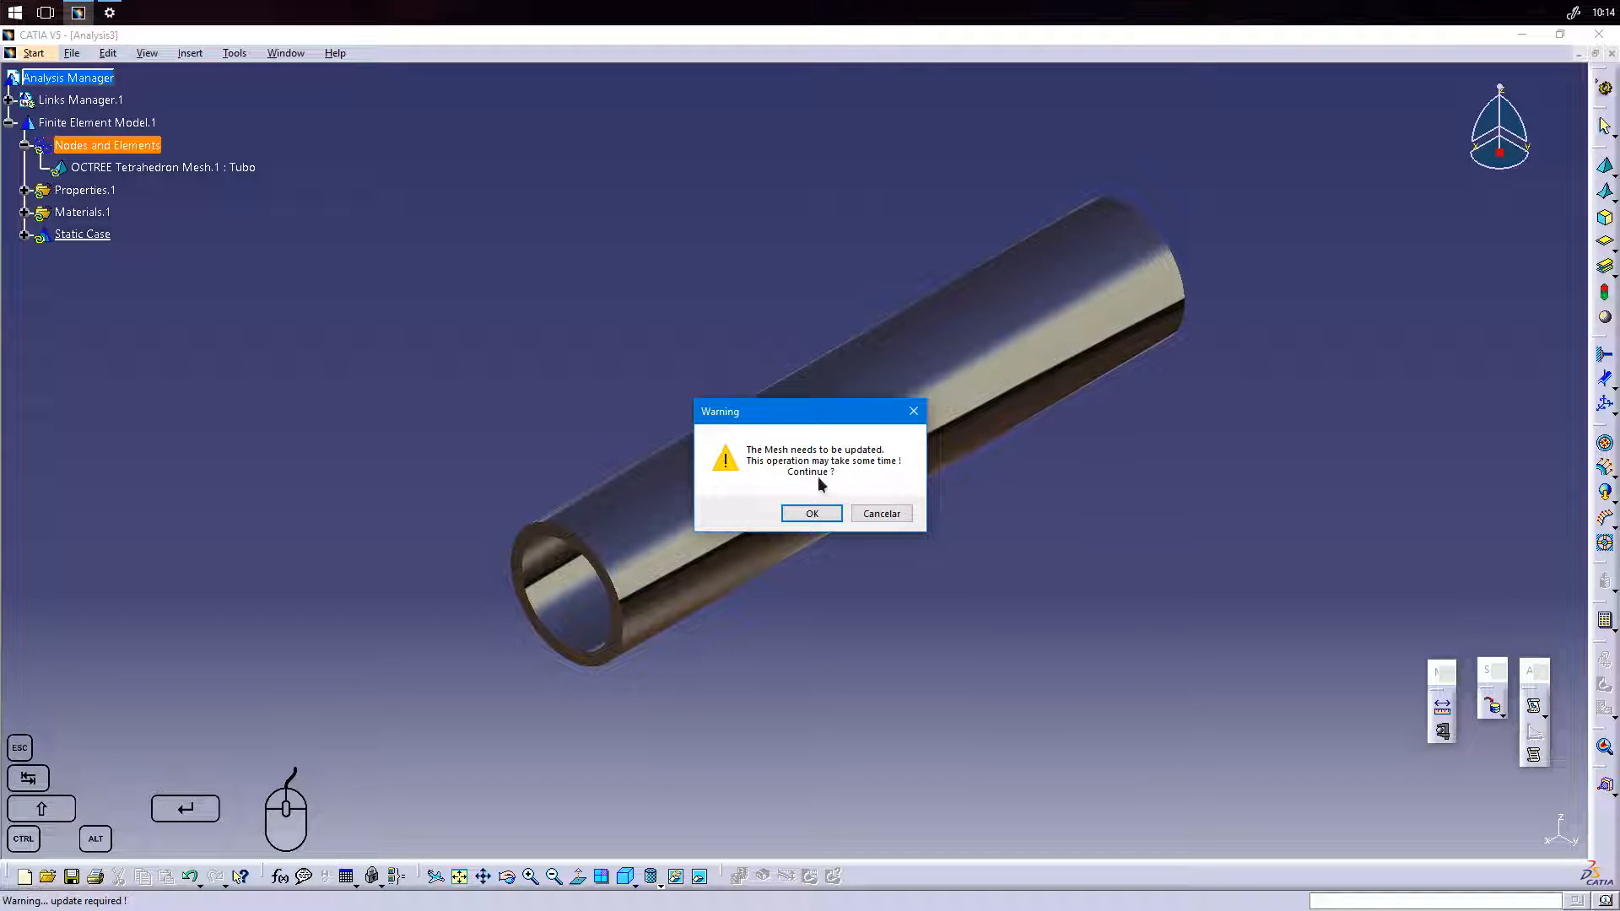
{"action": "left_click", "coordinate": [811, 514]}
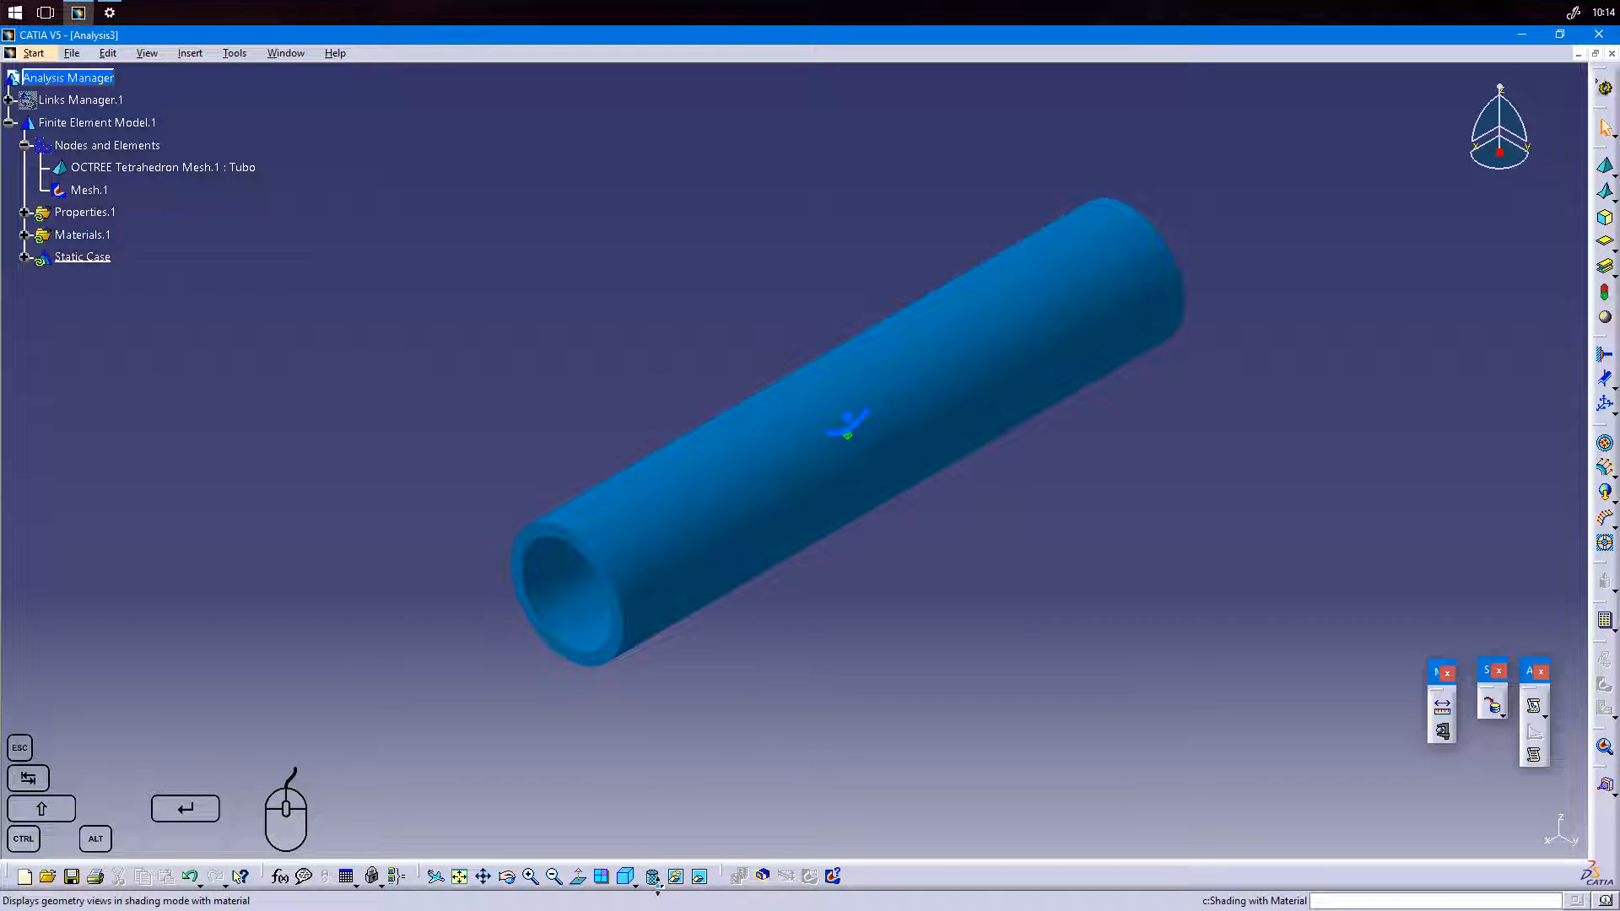
Display the mesh as Shading with Edges without Smooth Edges, and return to Shading with Material.
{"action": "left_click", "coordinate": [655, 883]}
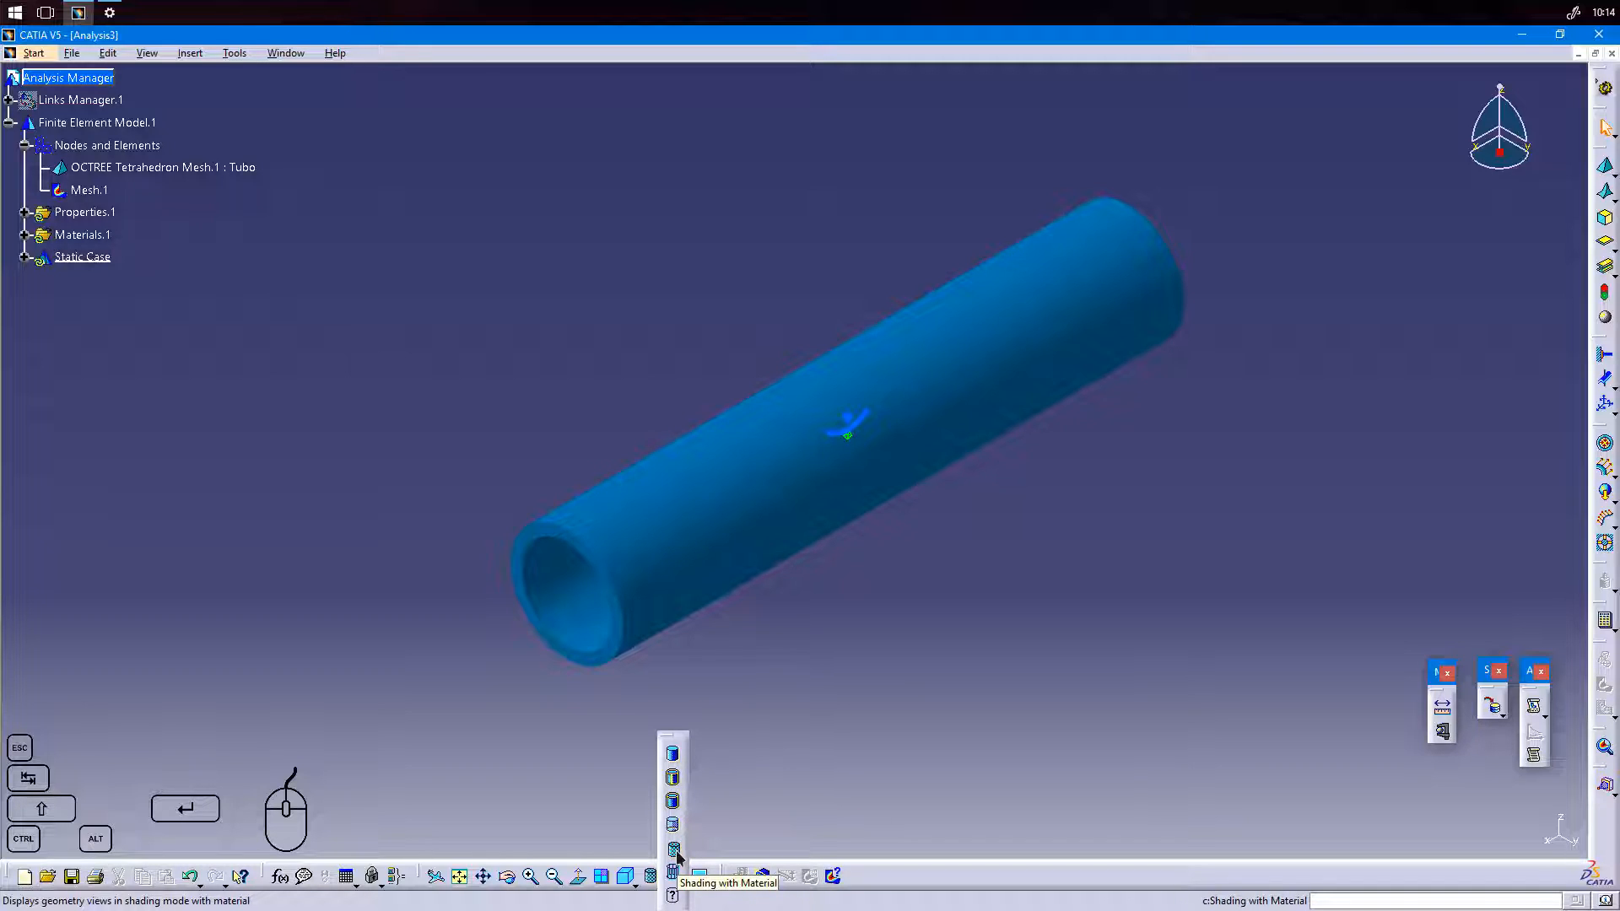
{"action": "left_click", "coordinate": [674, 804]}
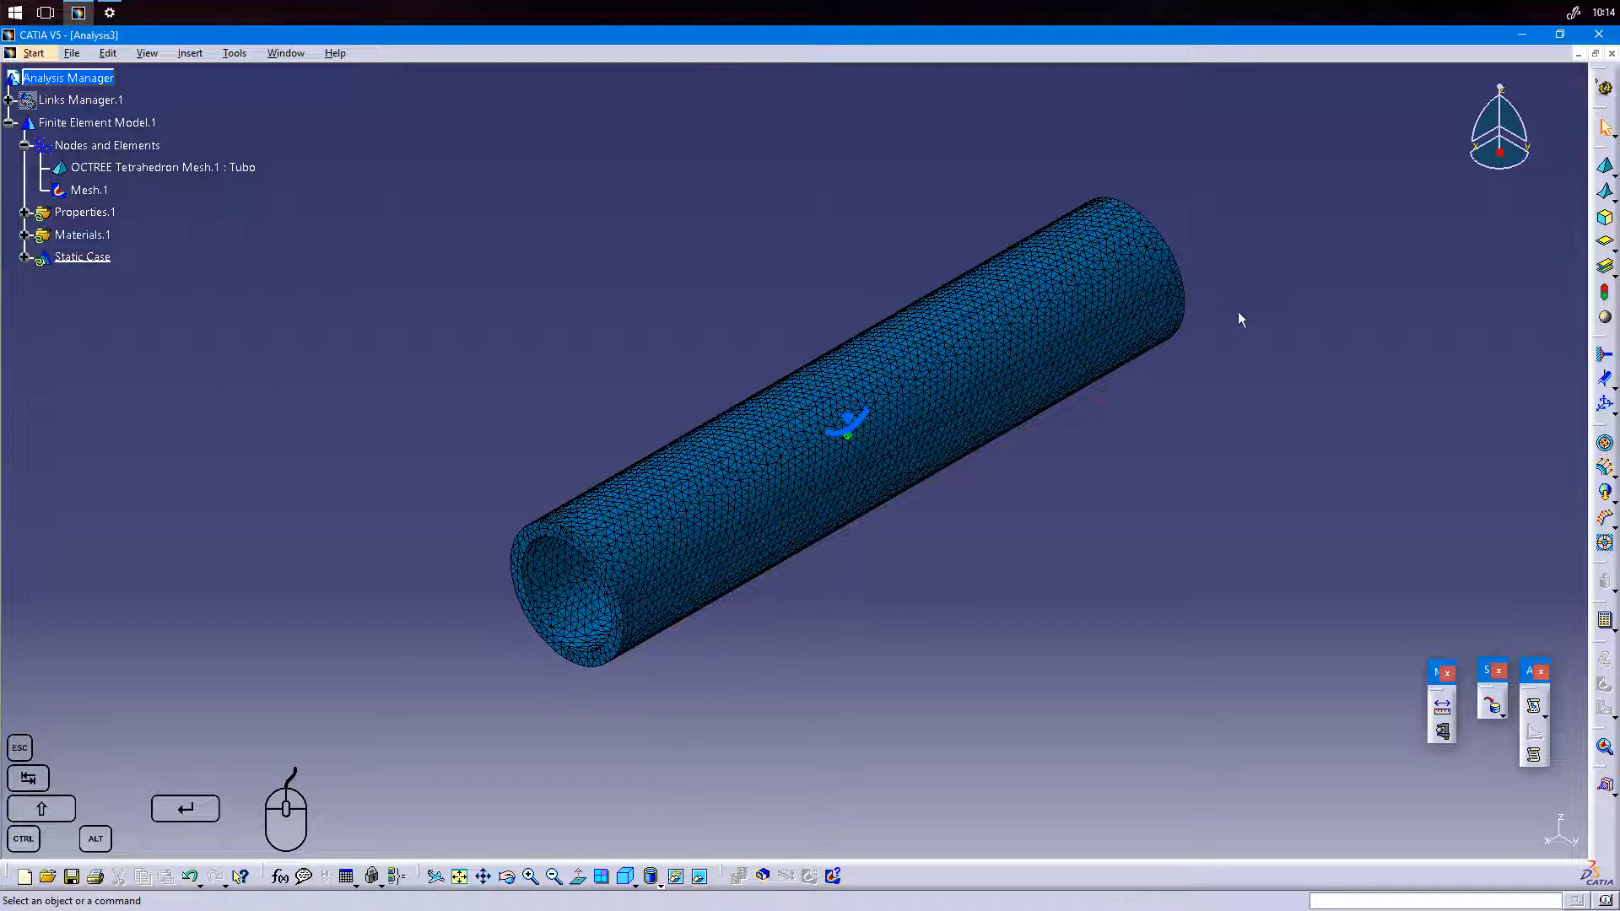
{"action": "left_click", "coordinate": [661, 884]}
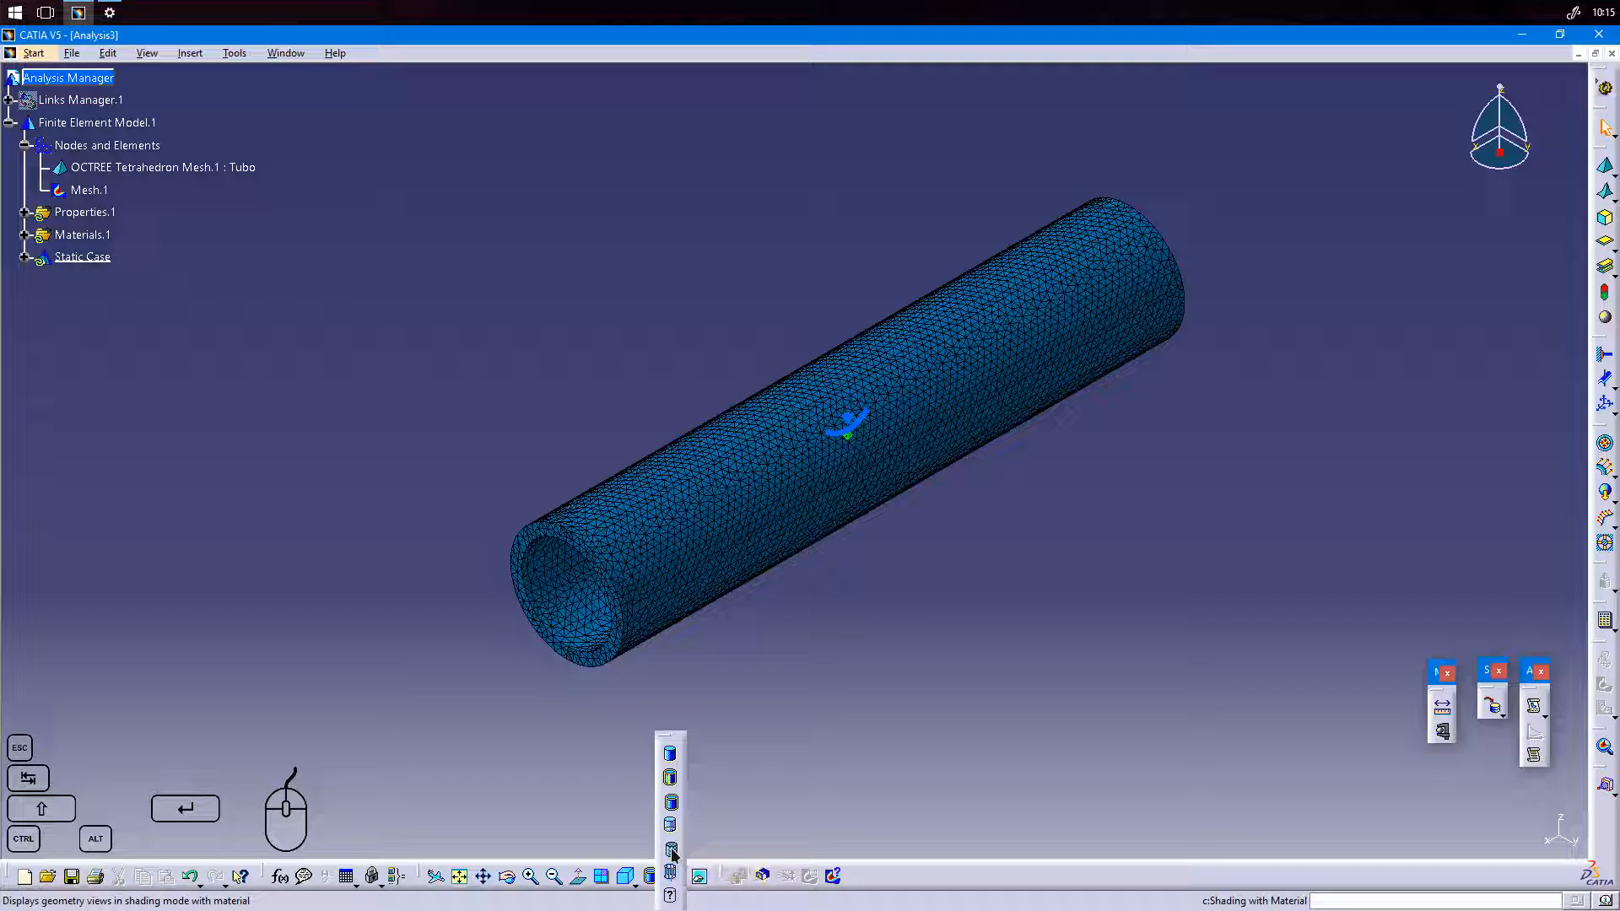
{"action": "left_click", "coordinate": [673, 853]}
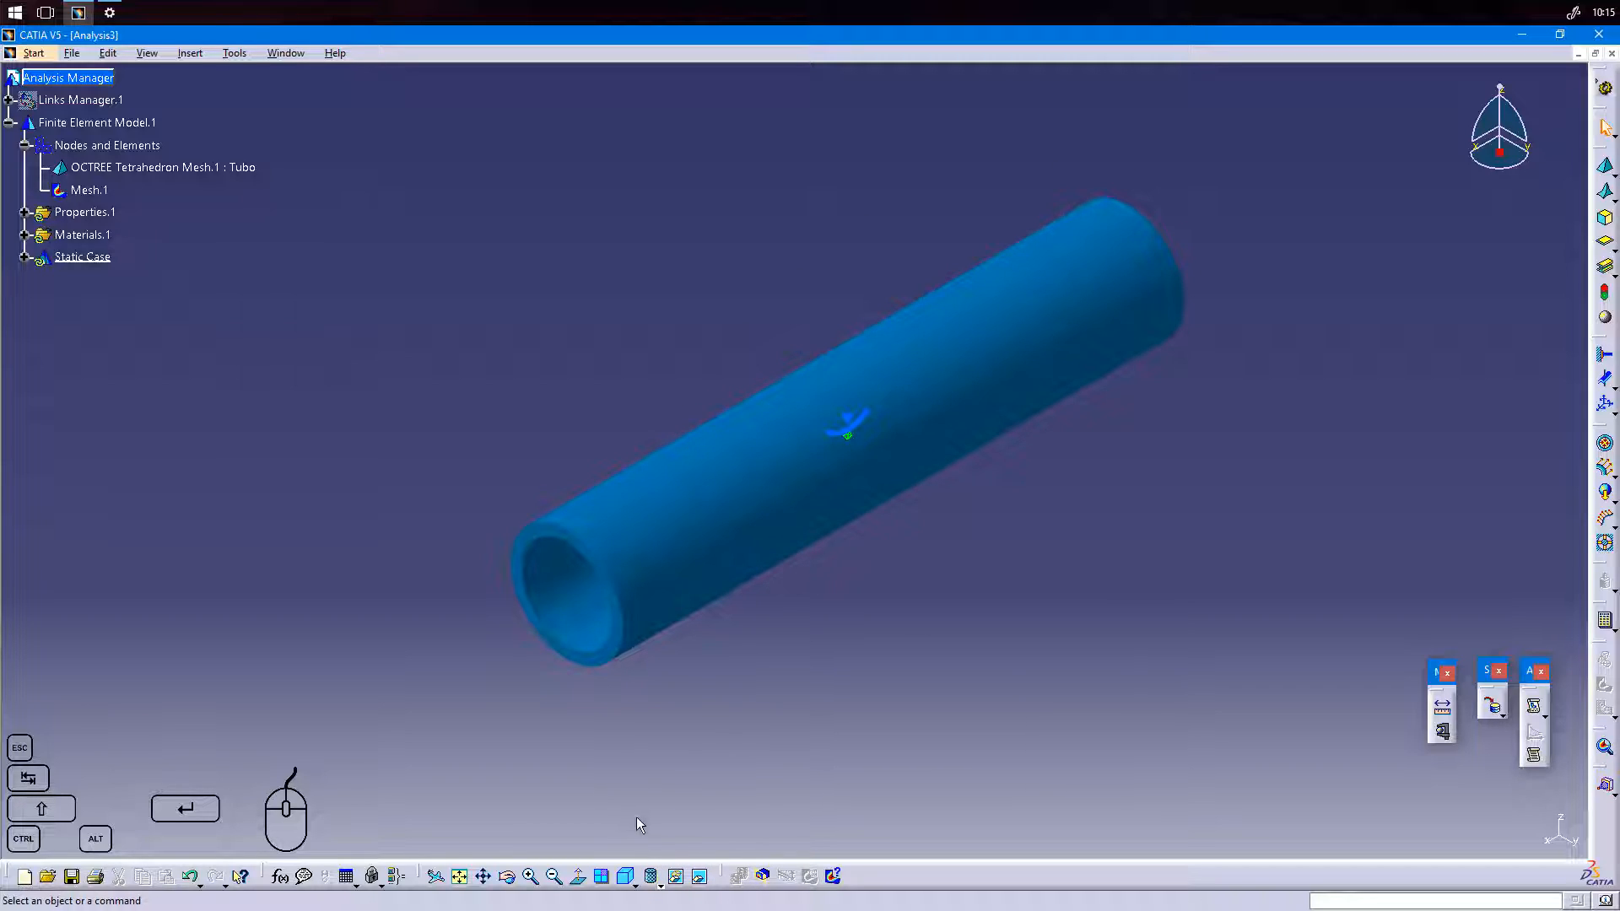
Customize the view mode to show all edges and points with Material shading, toggling Edges and points to compare.
{"action": "left_click", "coordinate": [660, 886]}
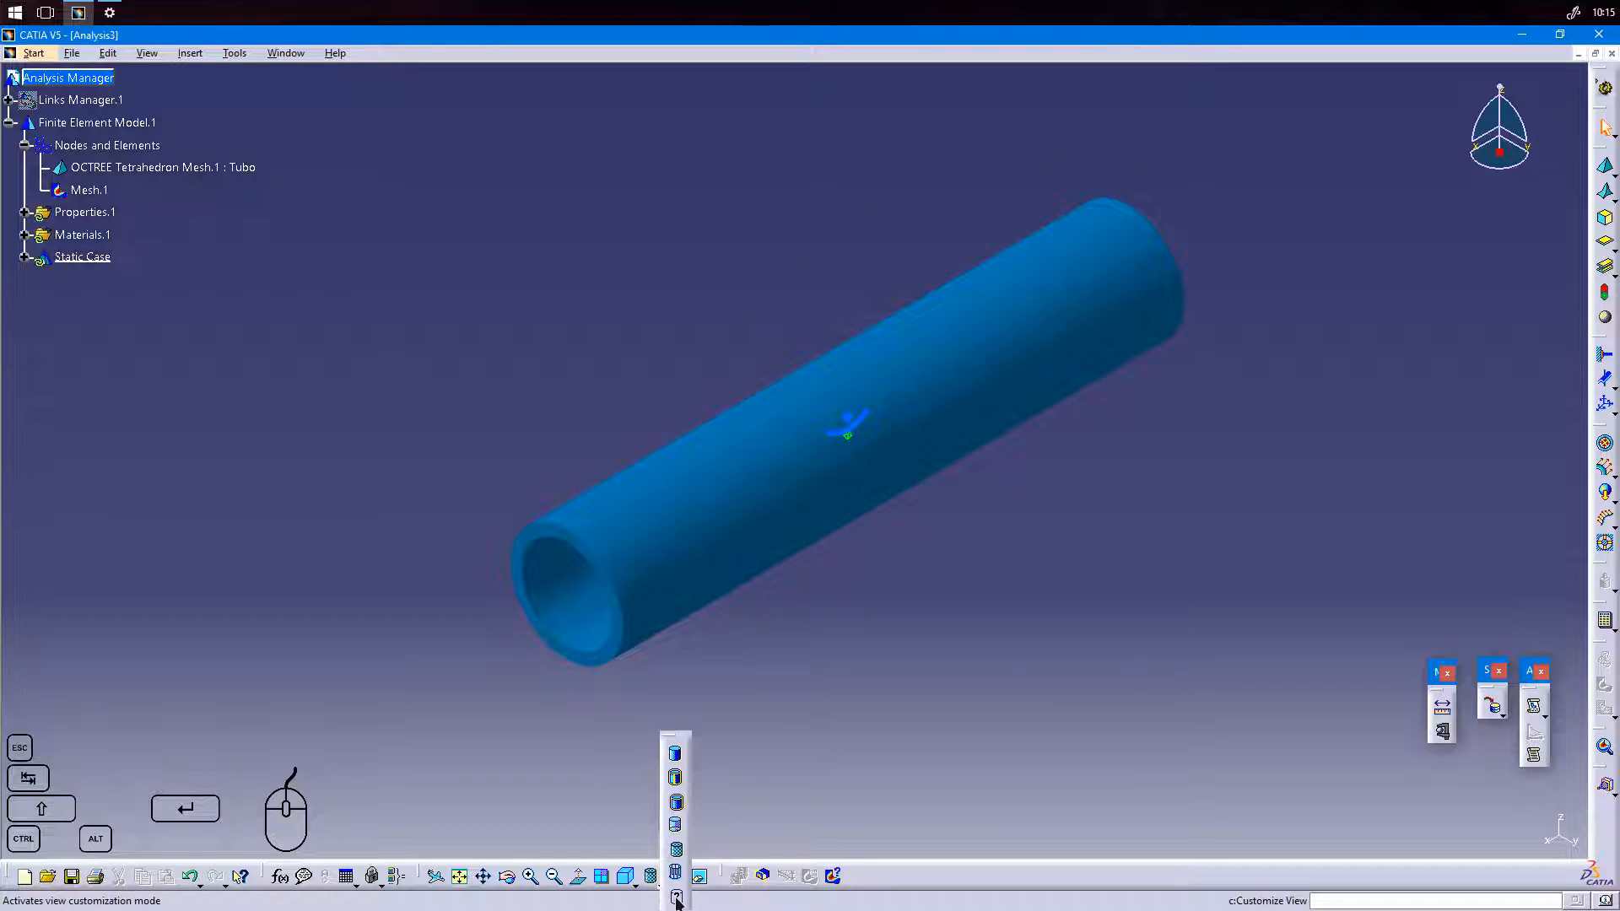
{"action": "left_click", "coordinate": [676, 897]}
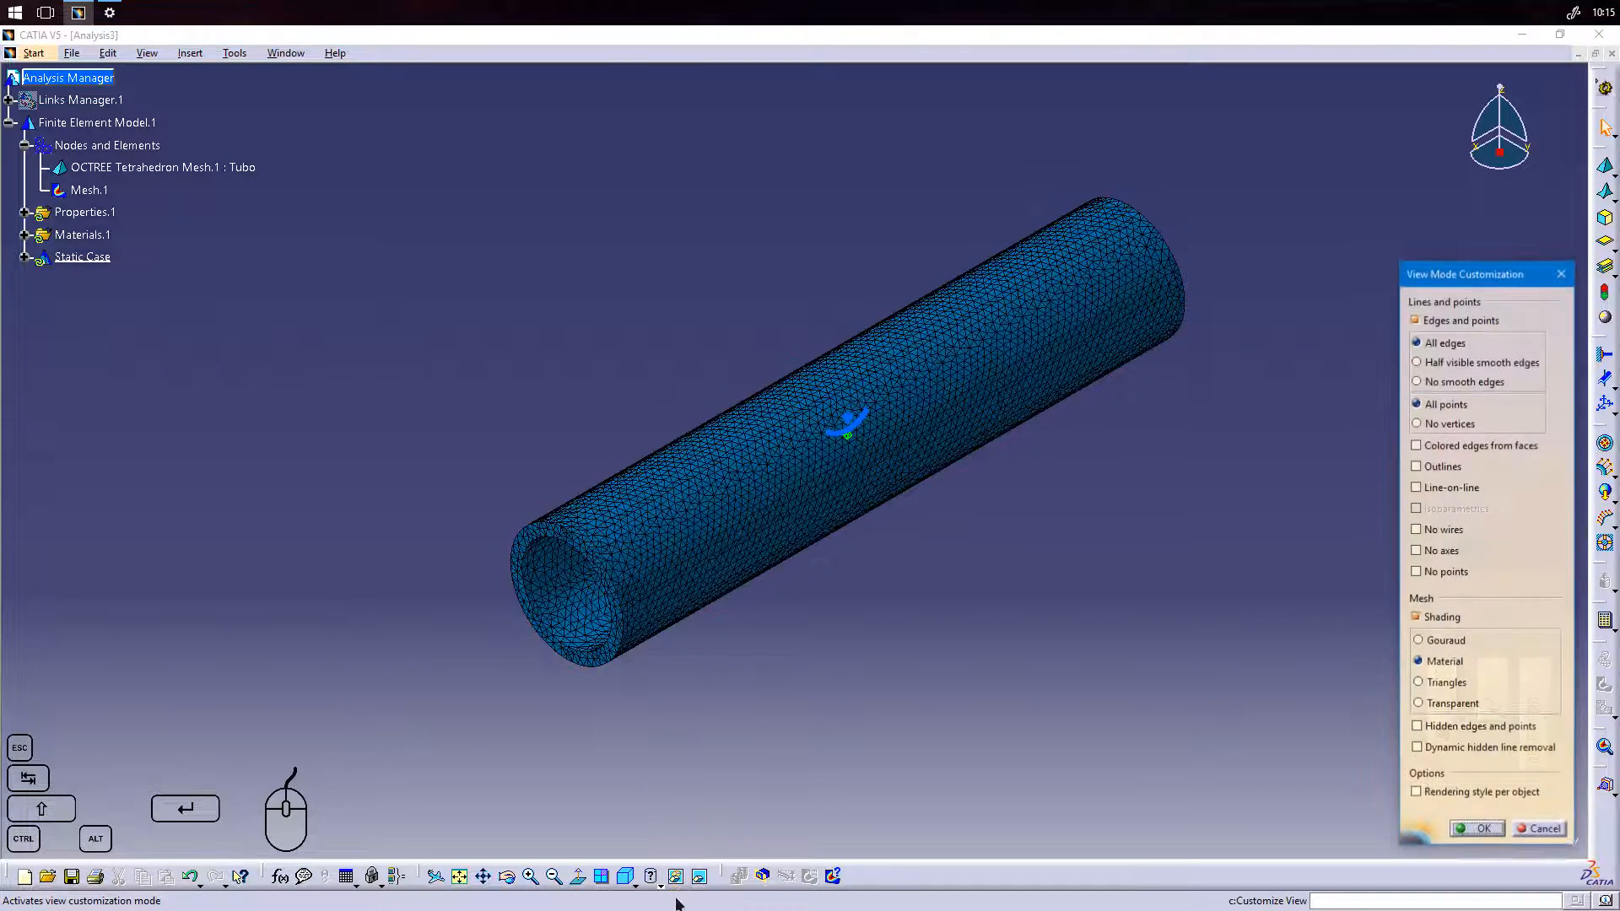
{"action": "left_click", "coordinate": [1415, 319]}
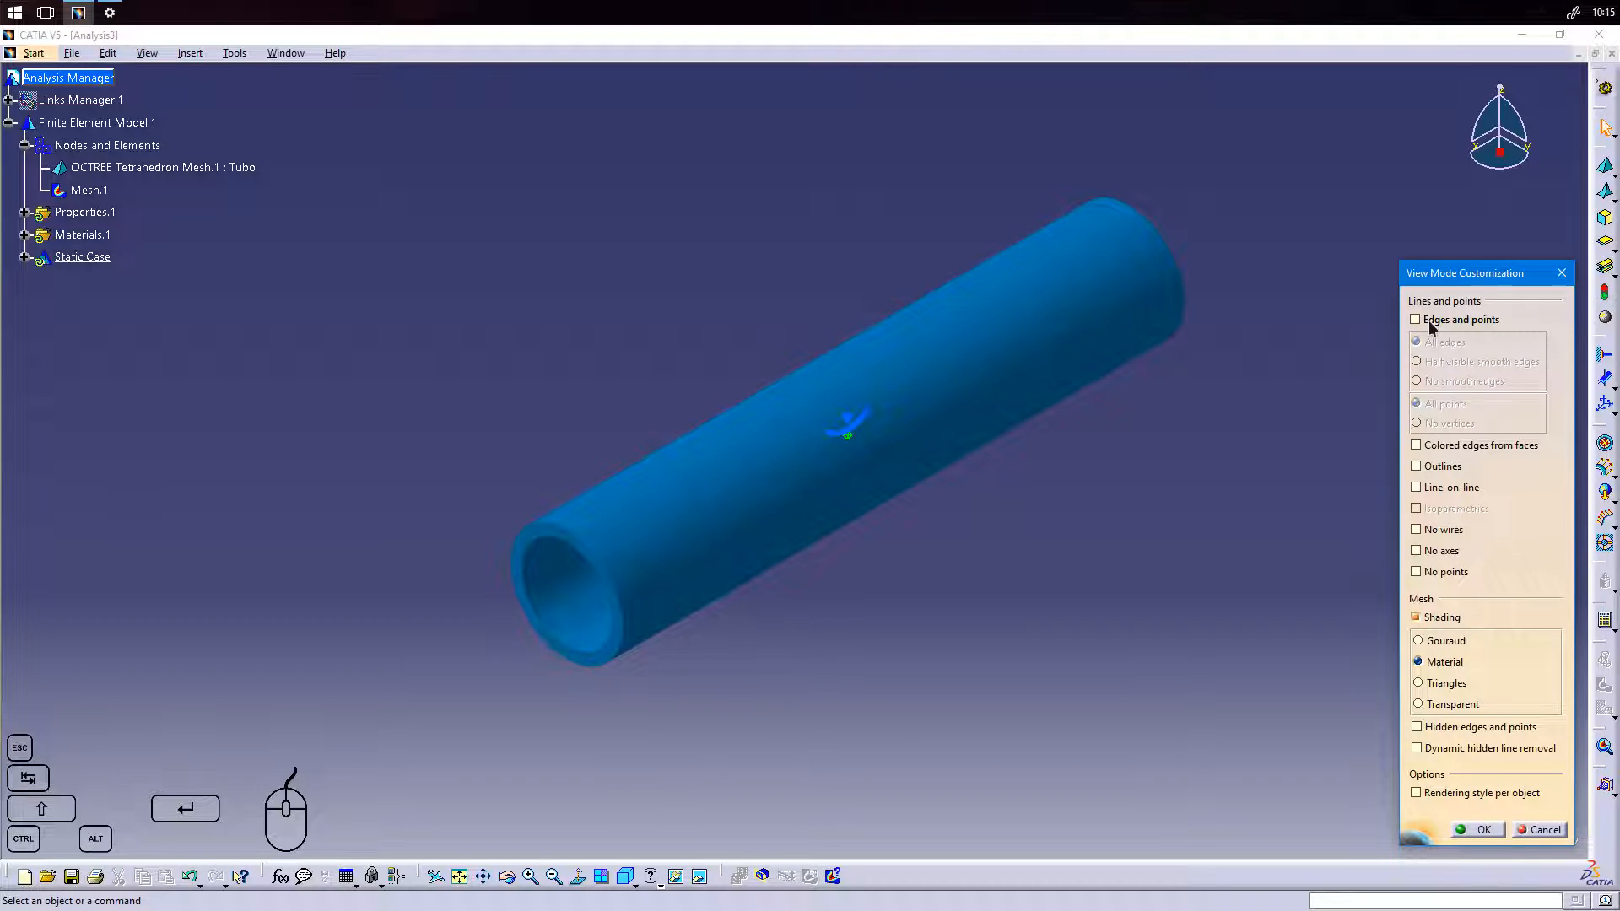
{"action": "left_click", "coordinate": [1430, 324]}
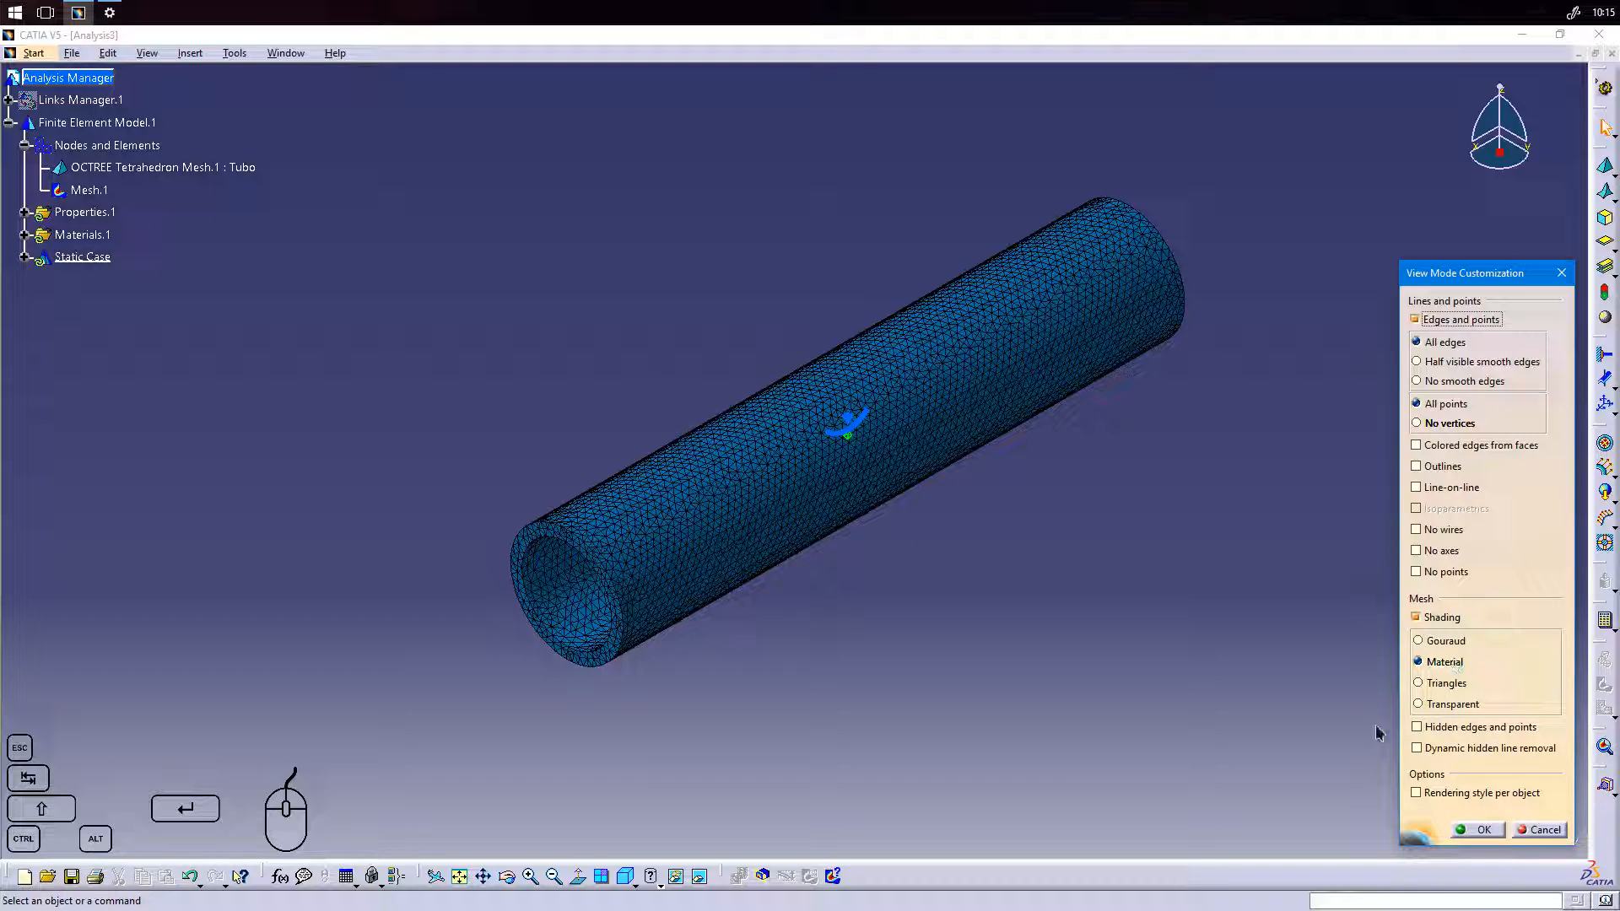
{"action": "left_click", "coordinate": [1478, 829]}
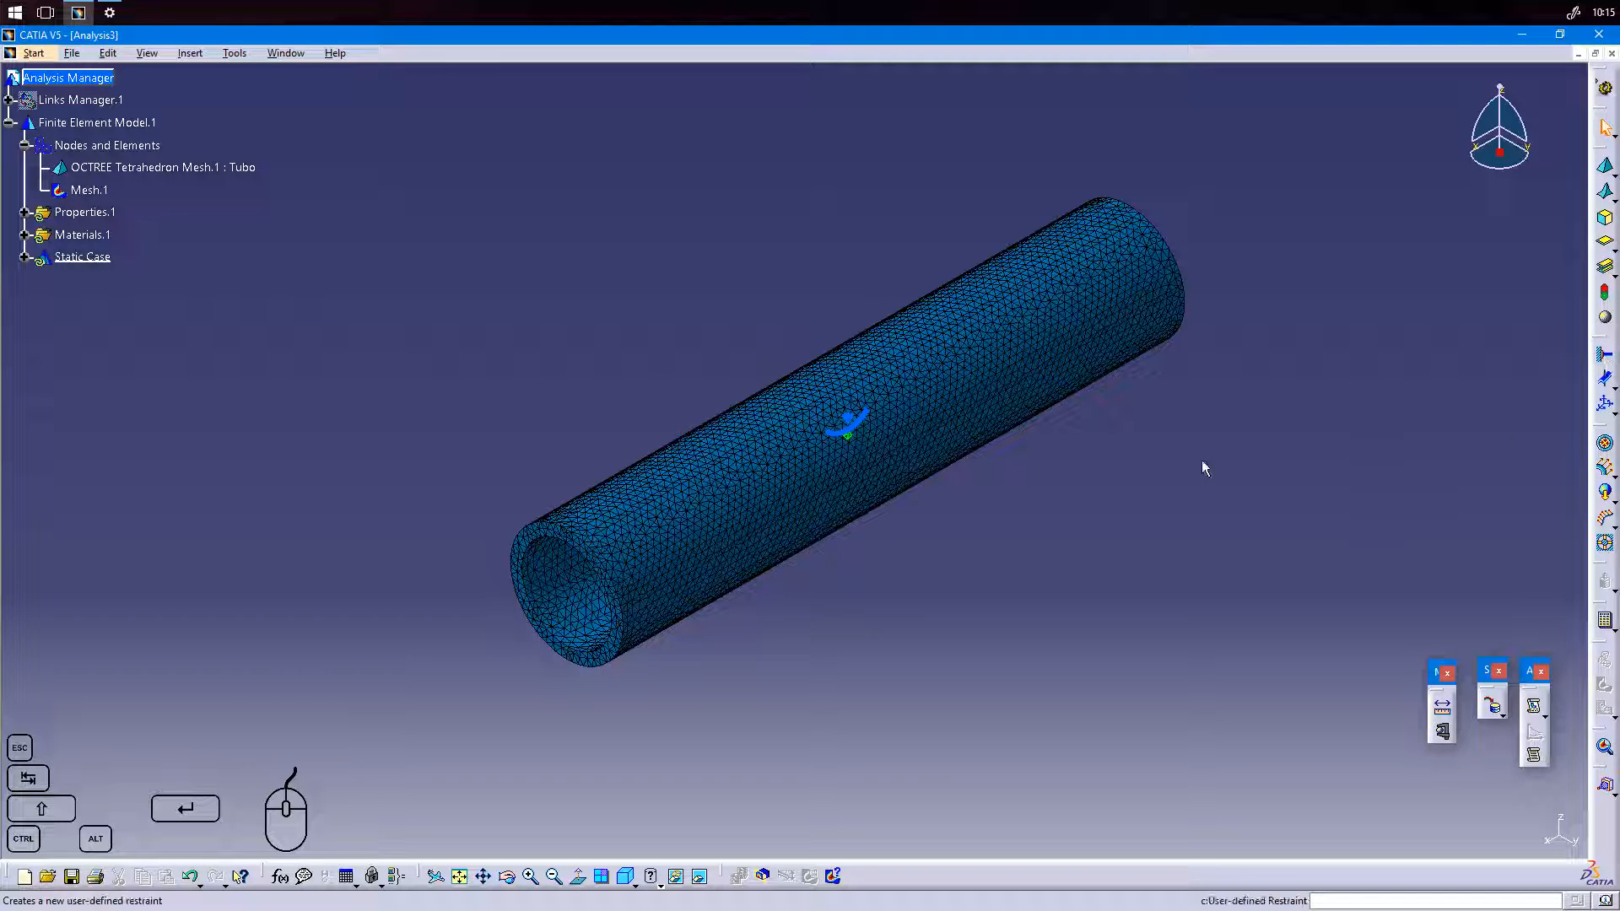
Deactivate the Mesh.1 image and apply a clamp restraint to the annular end face at the tube's far end.
{"action": "right_click", "coordinate": [91, 194]}
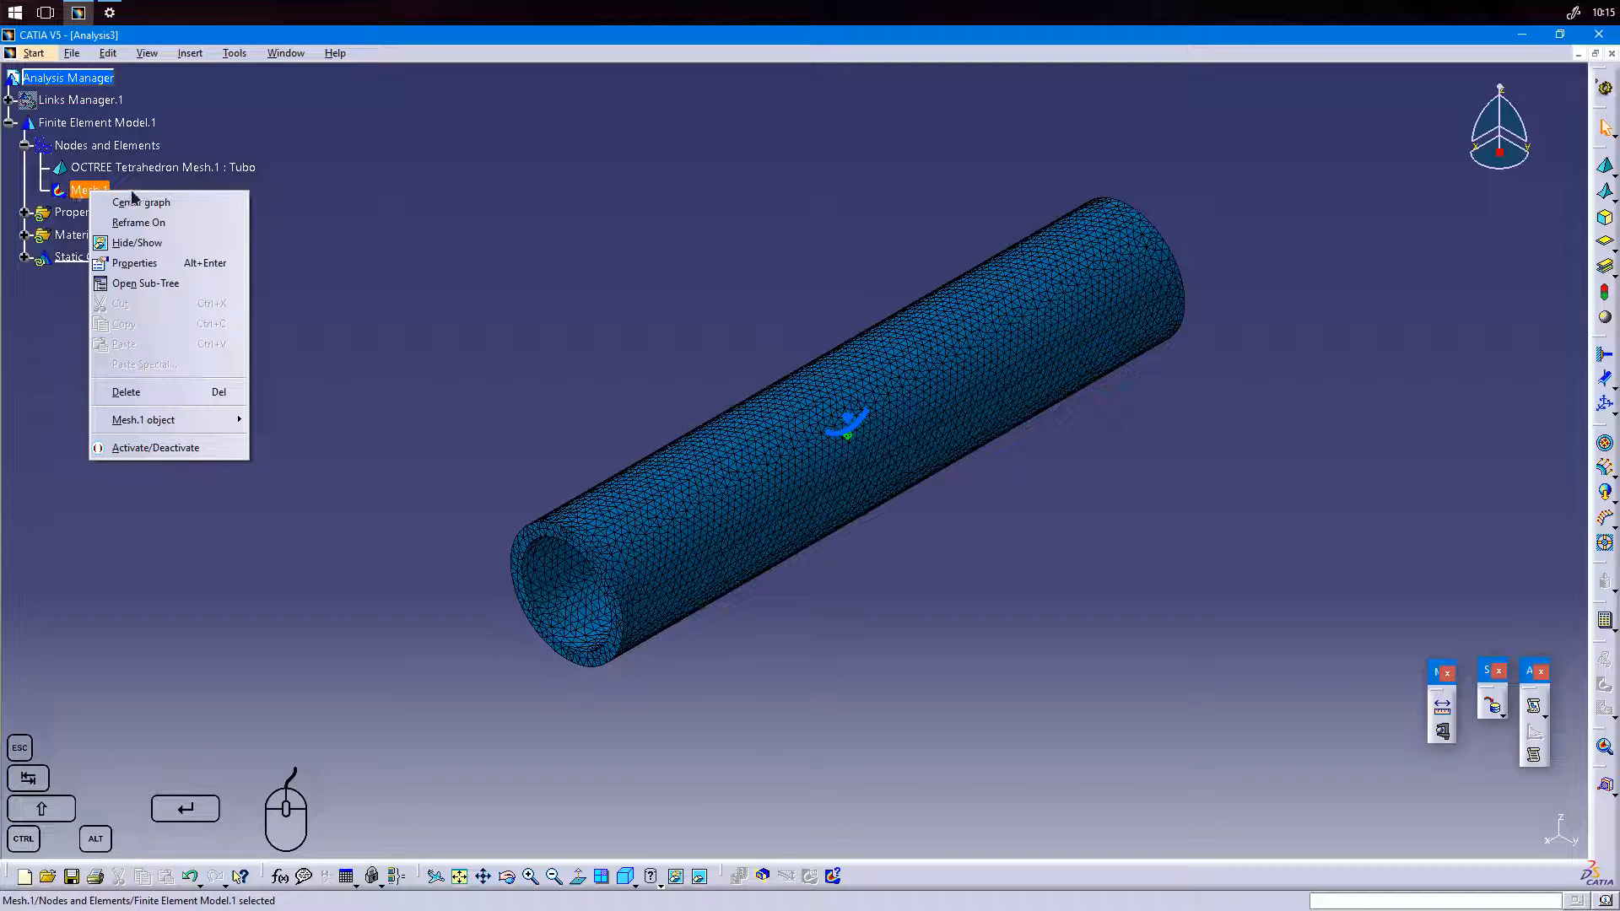
{"action": "left_click", "coordinate": [186, 448]}
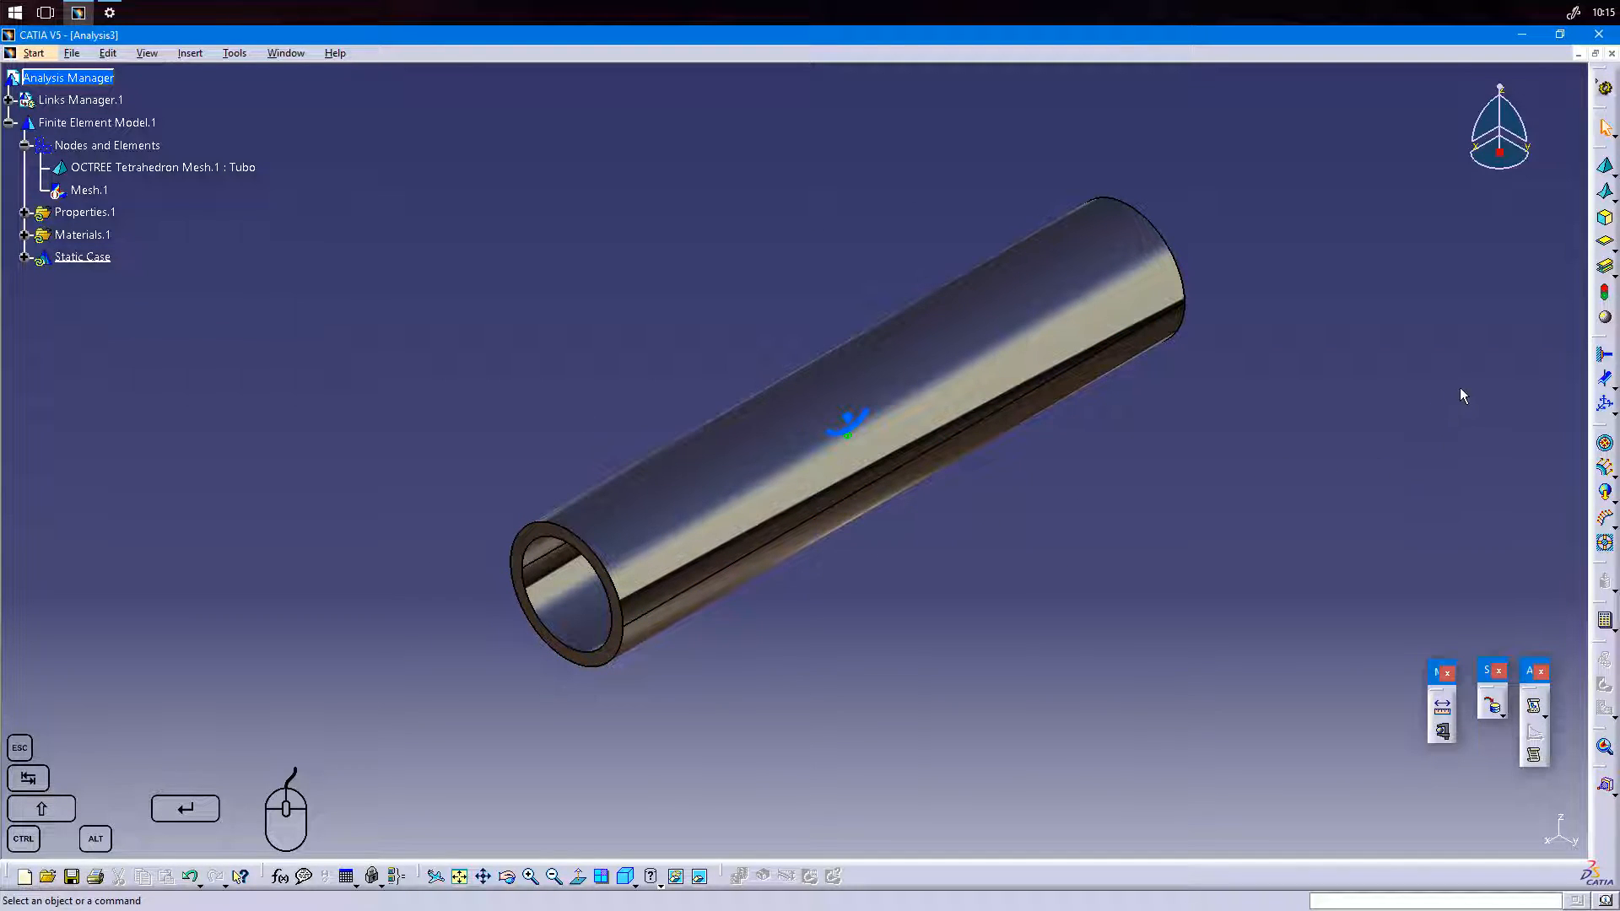
{"action": "left_click", "coordinate": [1606, 359]}
{"action": "middle_click_drag", "start_coordinate": [1391, 468], "coordinate": [891, 577]}
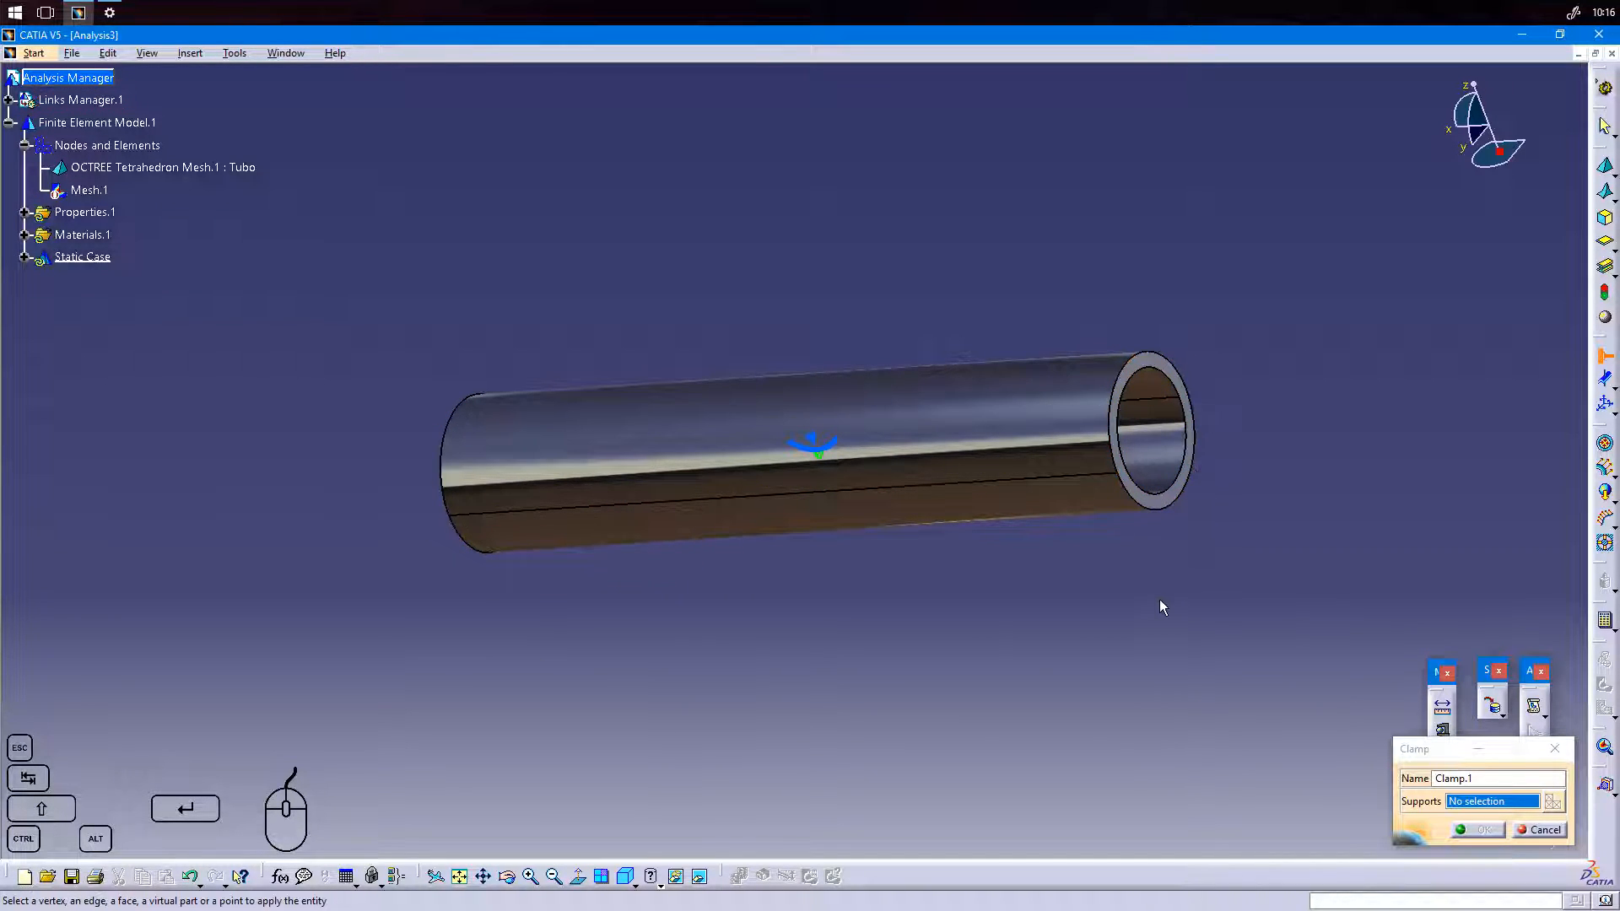
{"action": "middle_click_drag", "start_coordinate": [1152, 554], "coordinate": [1197, 592]}
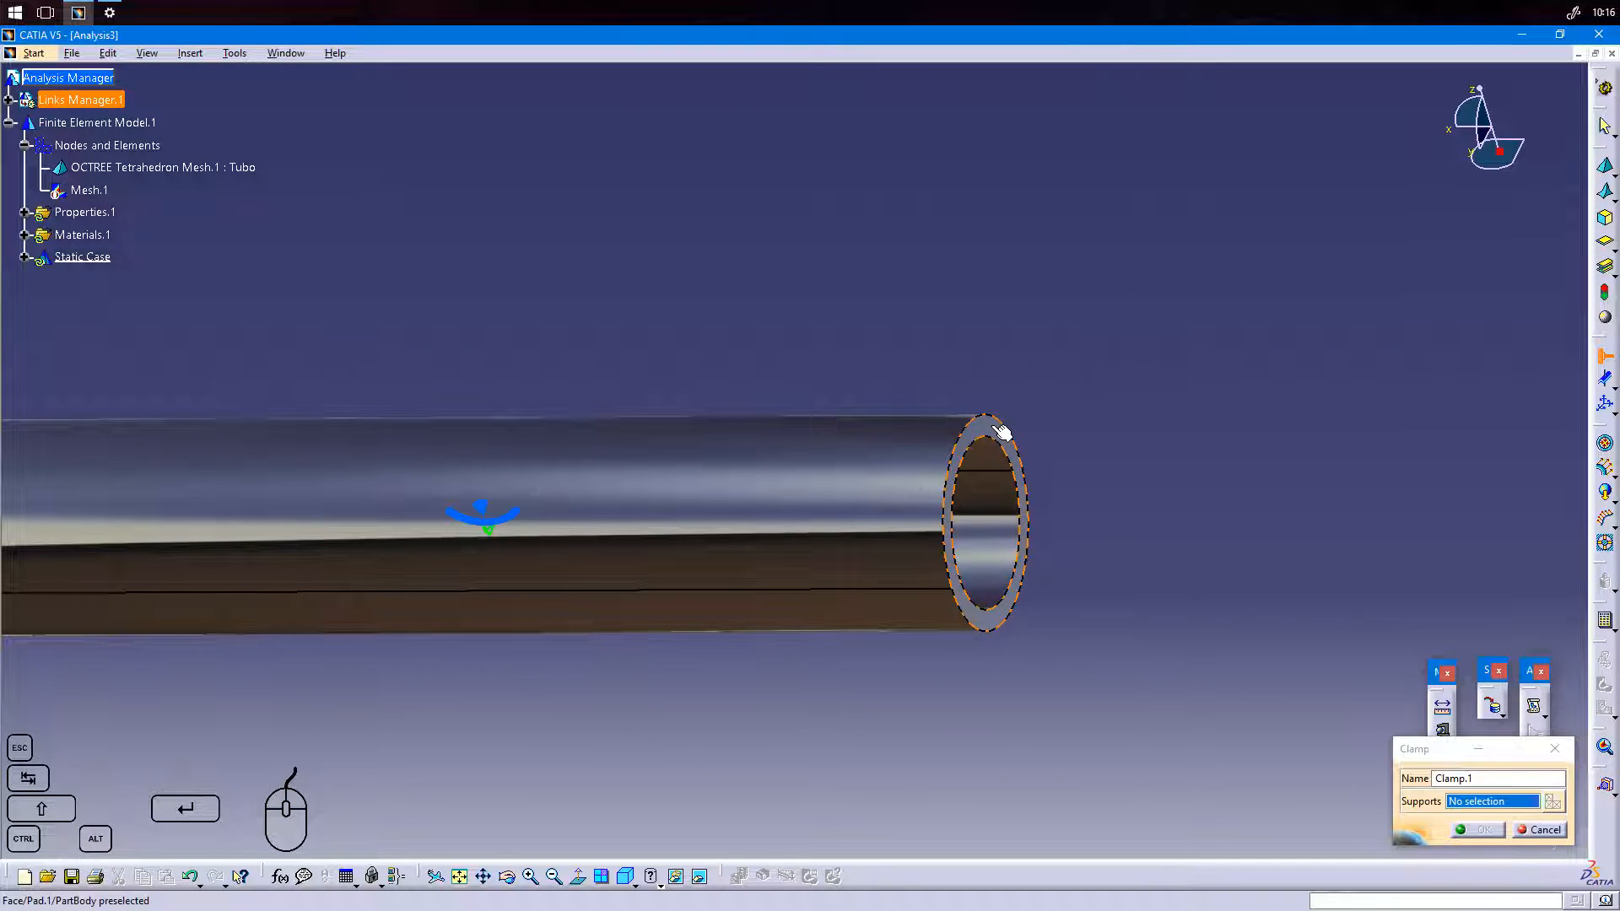
{"action": "left_click", "coordinate": [1001, 432]}
{"action": "middle_click_drag", "start_coordinate": [1146, 650], "coordinate": [821, 709]}
{"action": "middle_click_drag", "start_coordinate": [660, 813], "coordinate": [952, 691]}
{"action": "left_click", "coordinate": [1478, 830]}
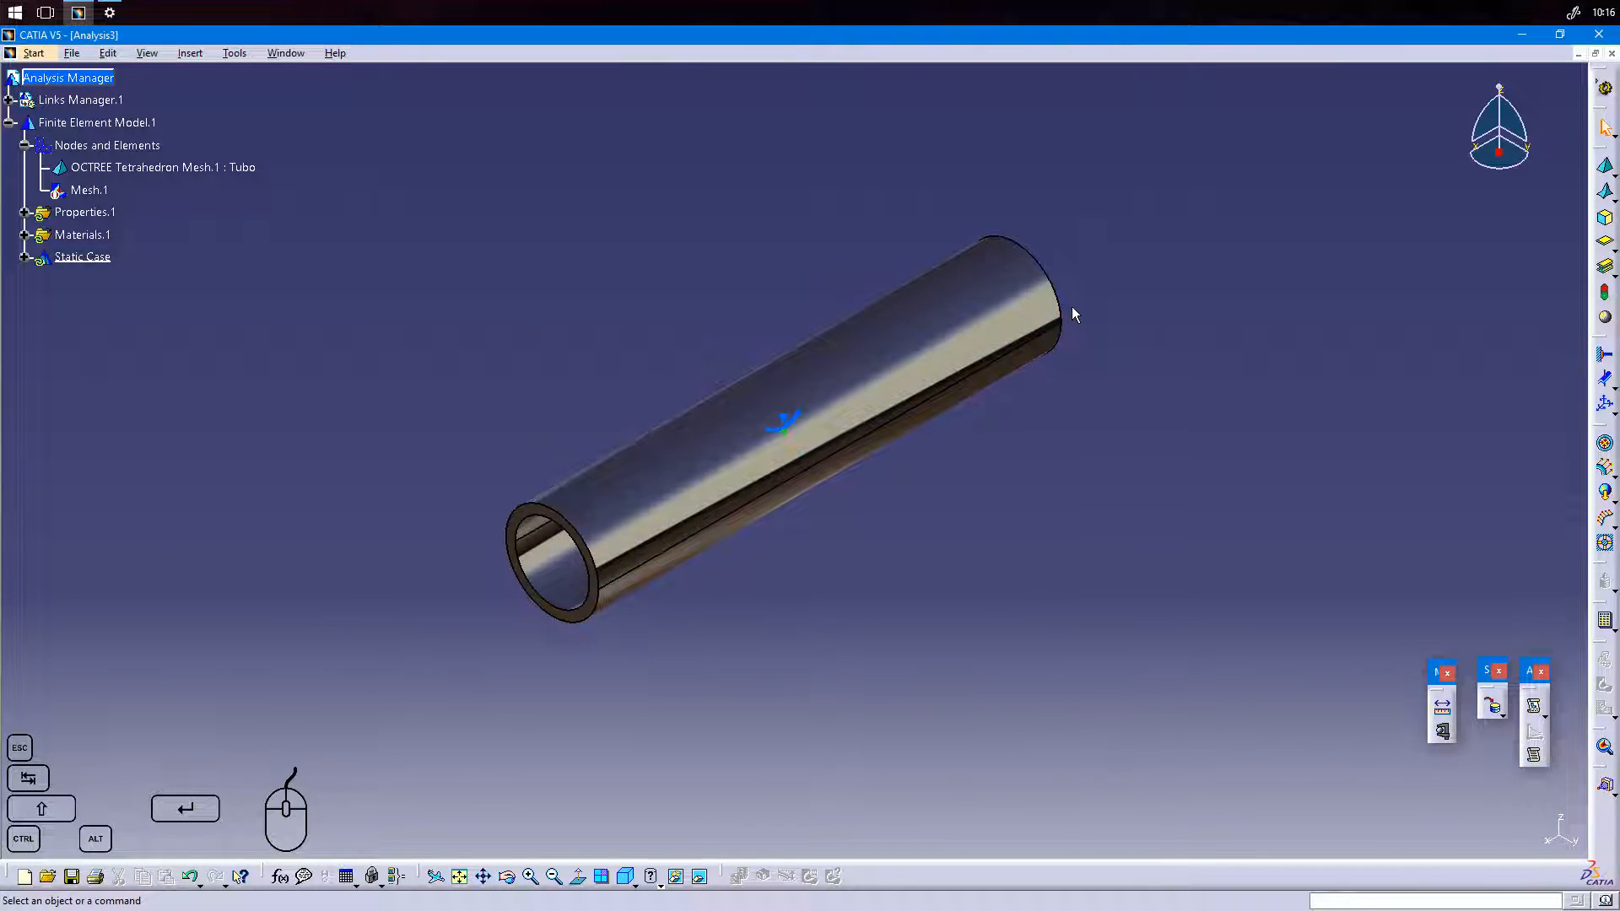
Examine the restraints under Static Case and the definition of Material.1 without changing it.
{"action": "left_click", "coordinate": [24, 257]}
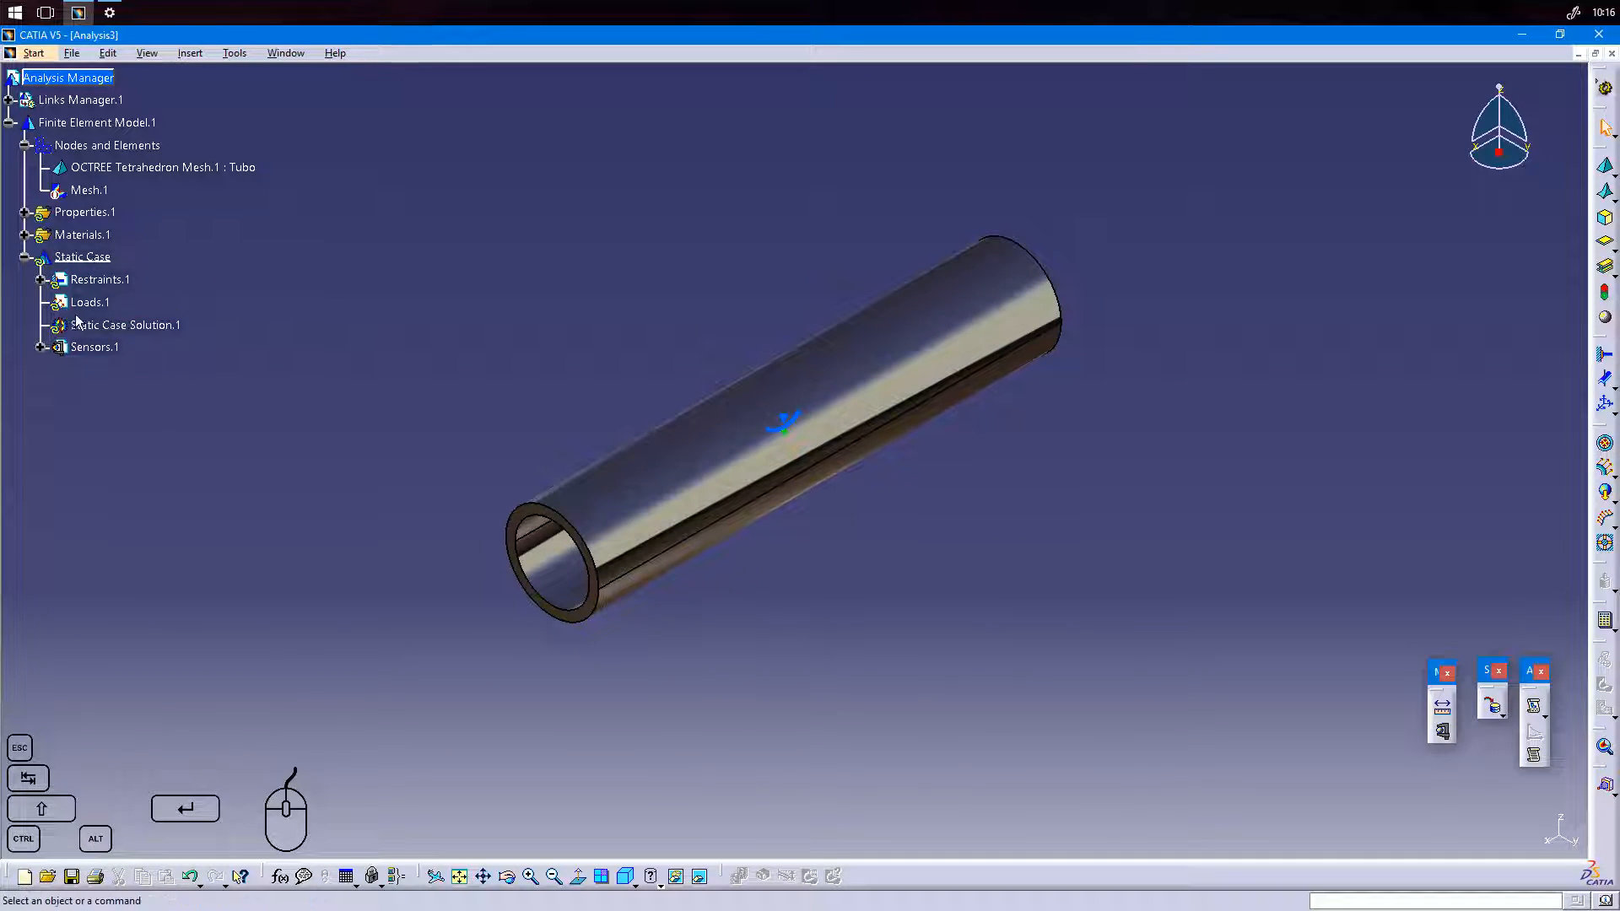
{"action": "left_click", "coordinate": [41, 280]}
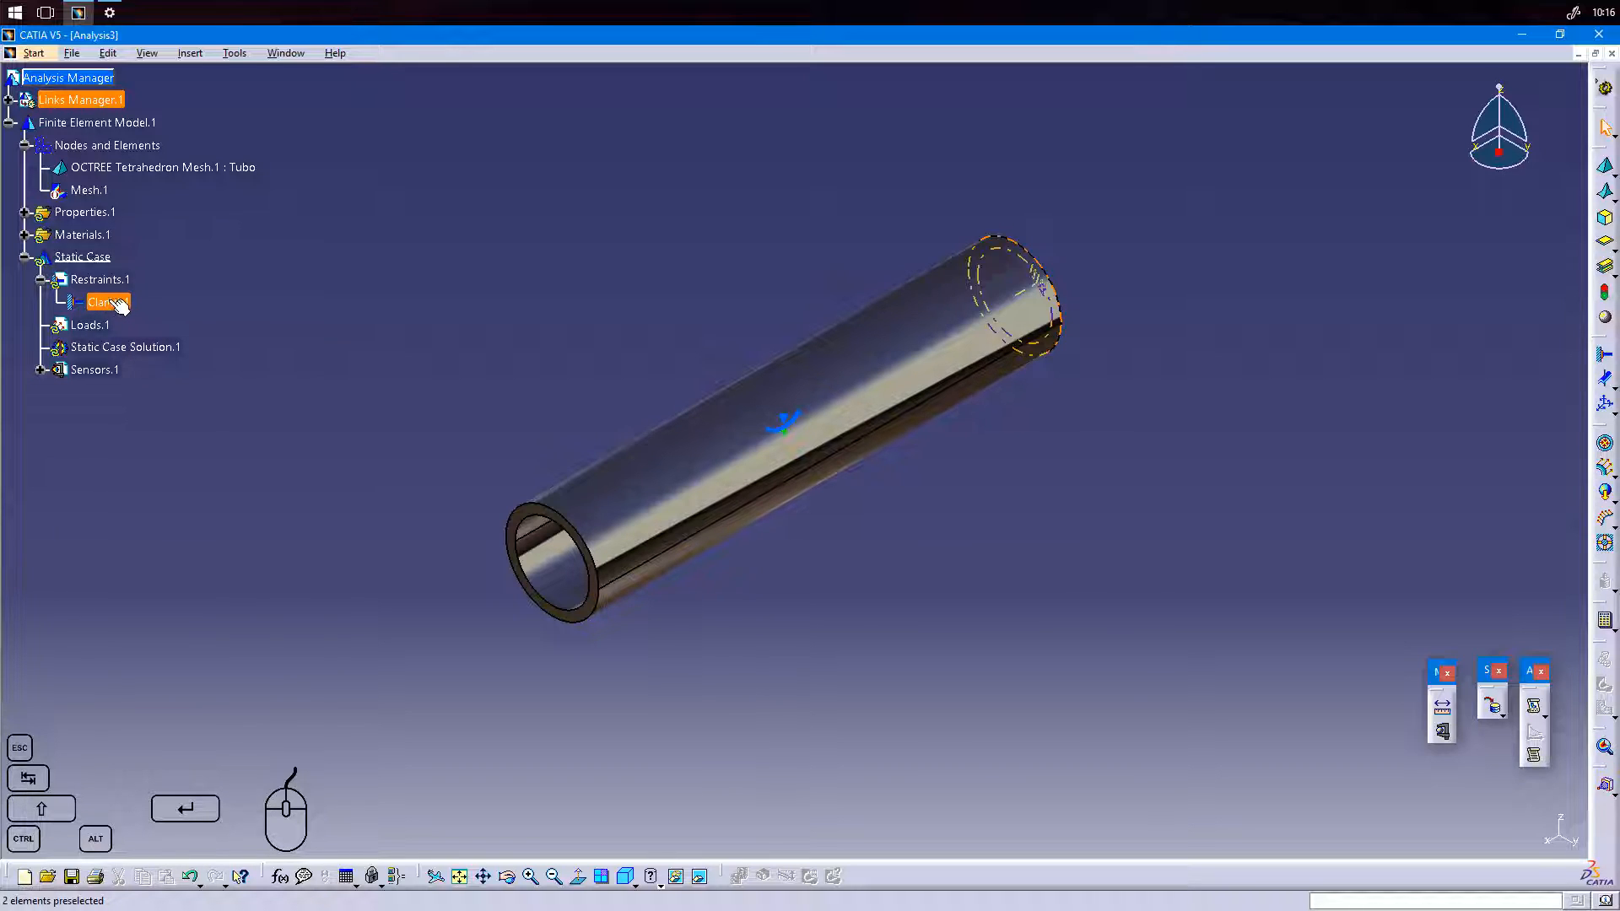
{"action": "left_click", "coordinate": [24, 236]}
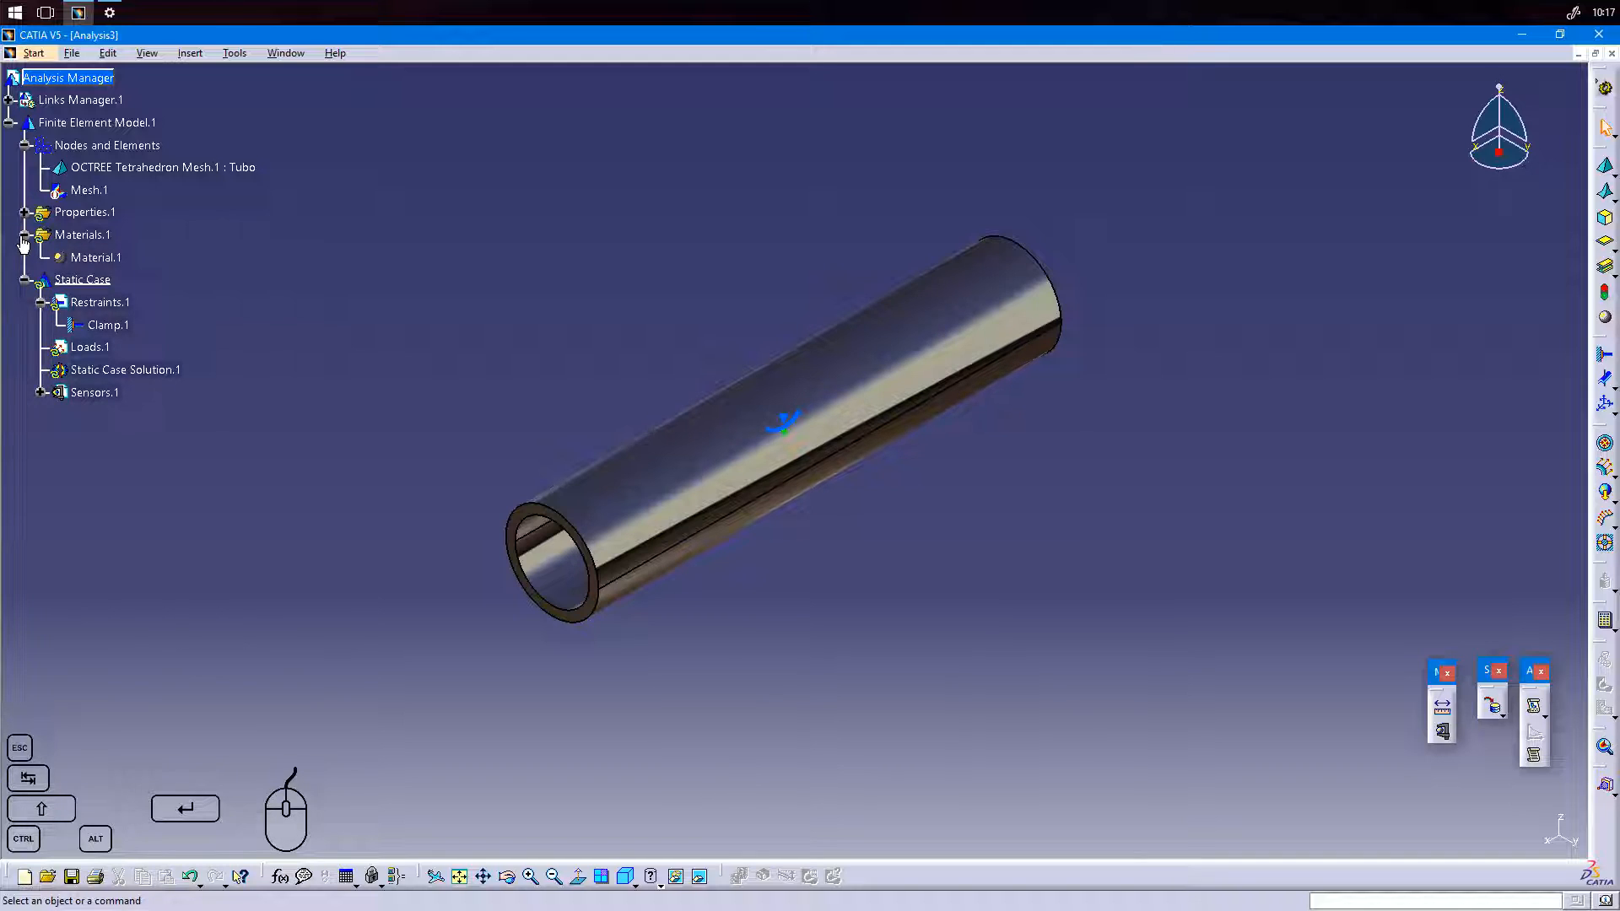
{"action": "double_click", "coordinate": [94, 258]}
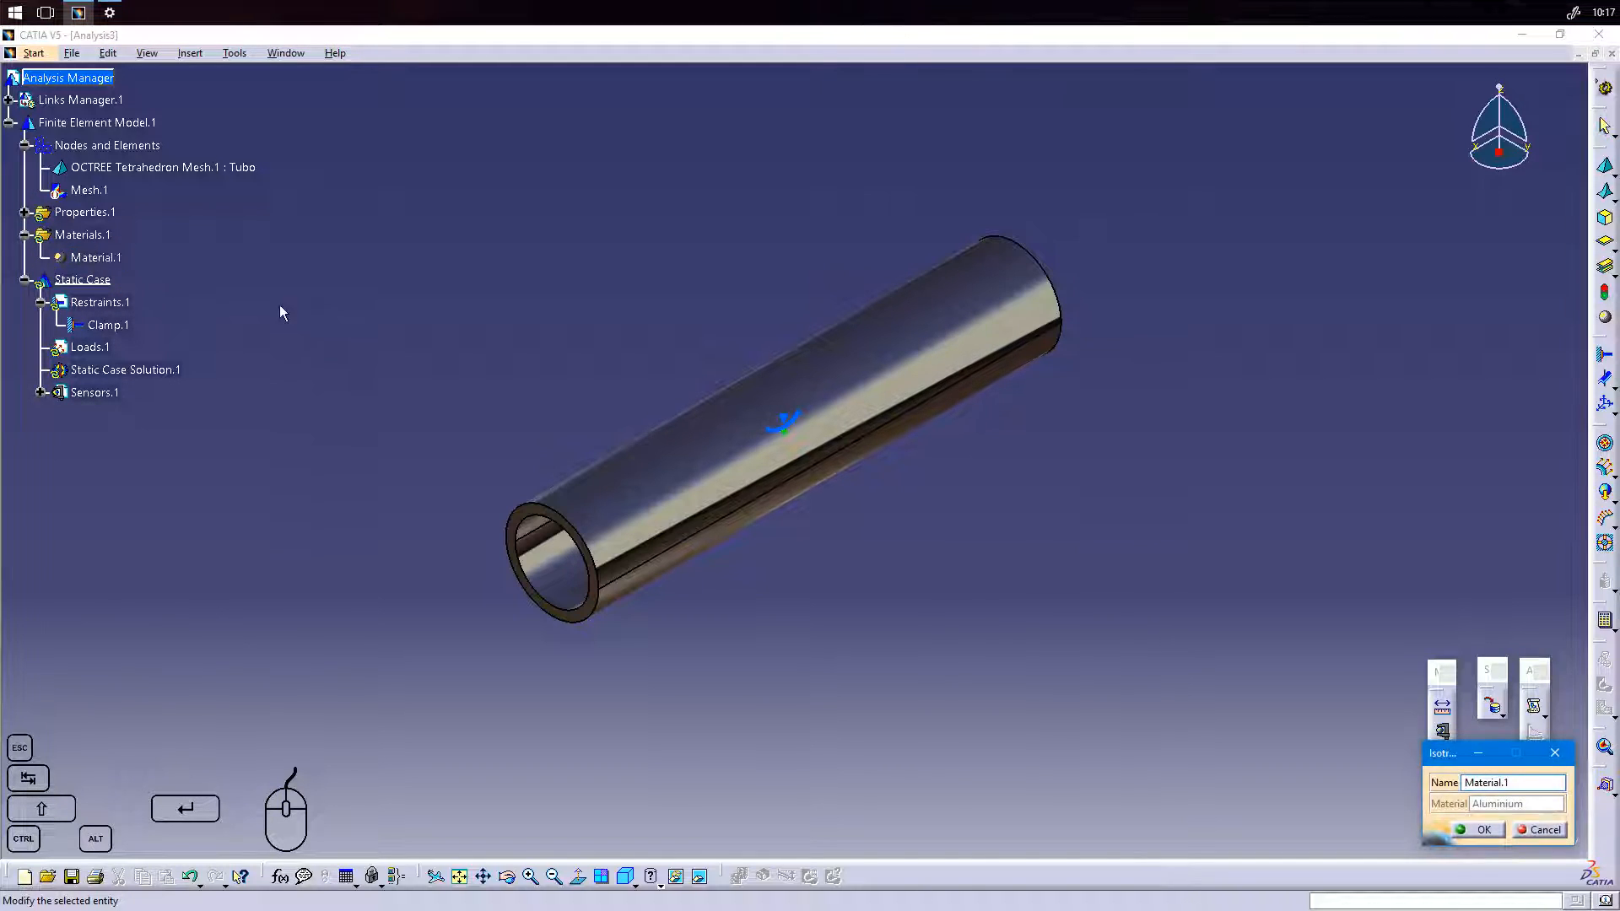
{"action": "left_click", "coordinate": [1484, 832]}
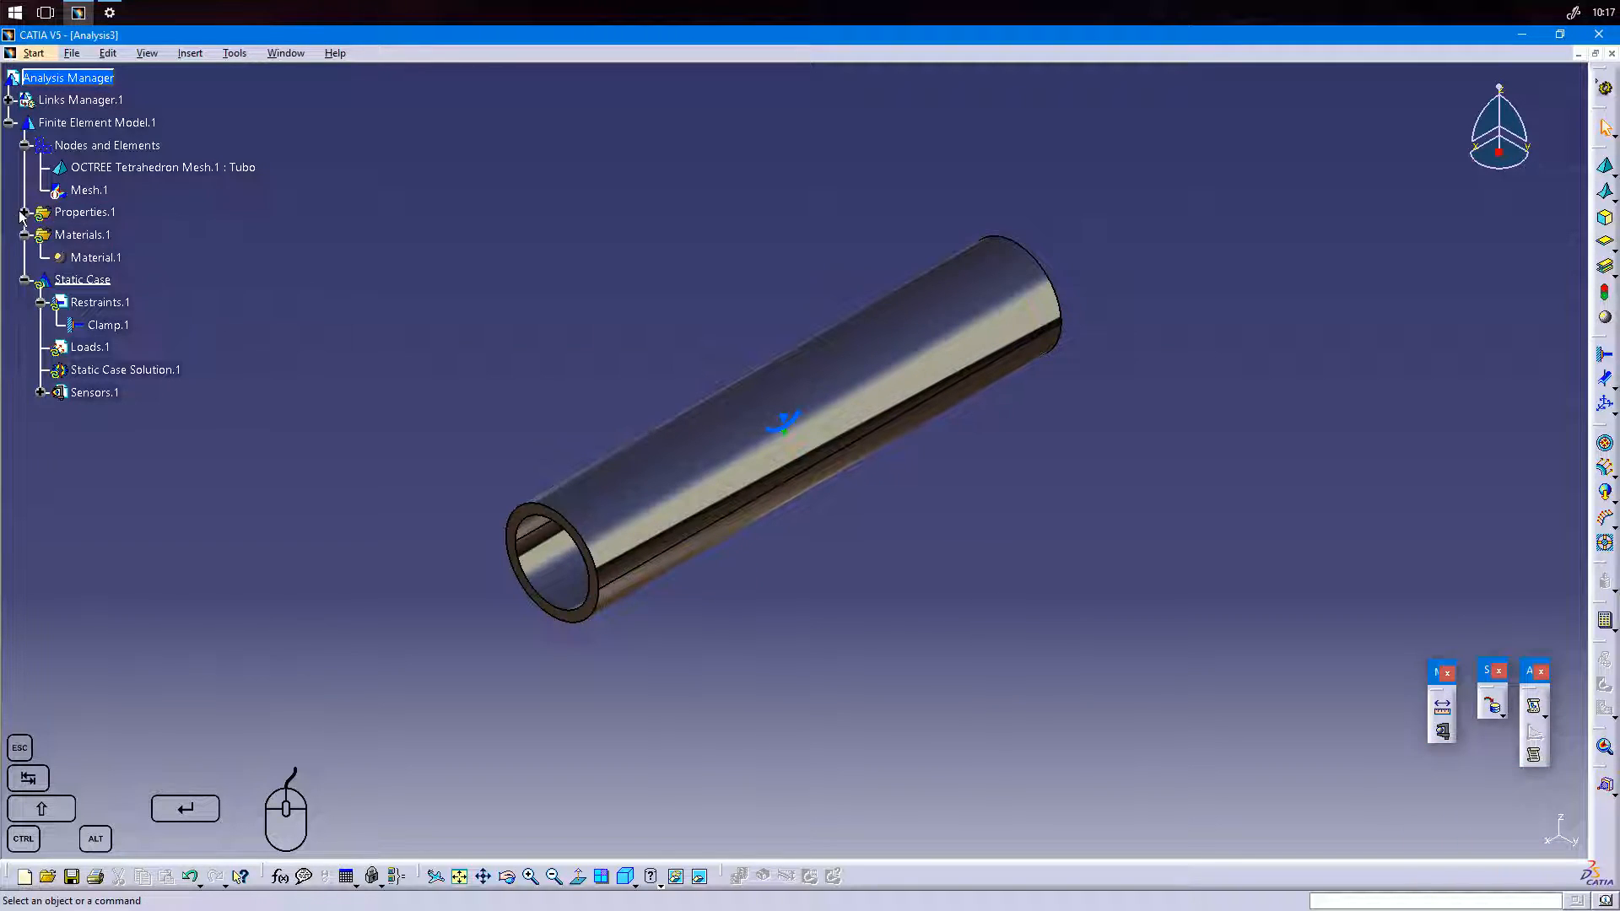
Review the supports and material of 3D Property.1 against the linked part, and collapse the Materials and Properties branches.
{"action": "left_click", "coordinate": [24, 212]}
{"action": "double_click", "coordinate": [99, 235]}
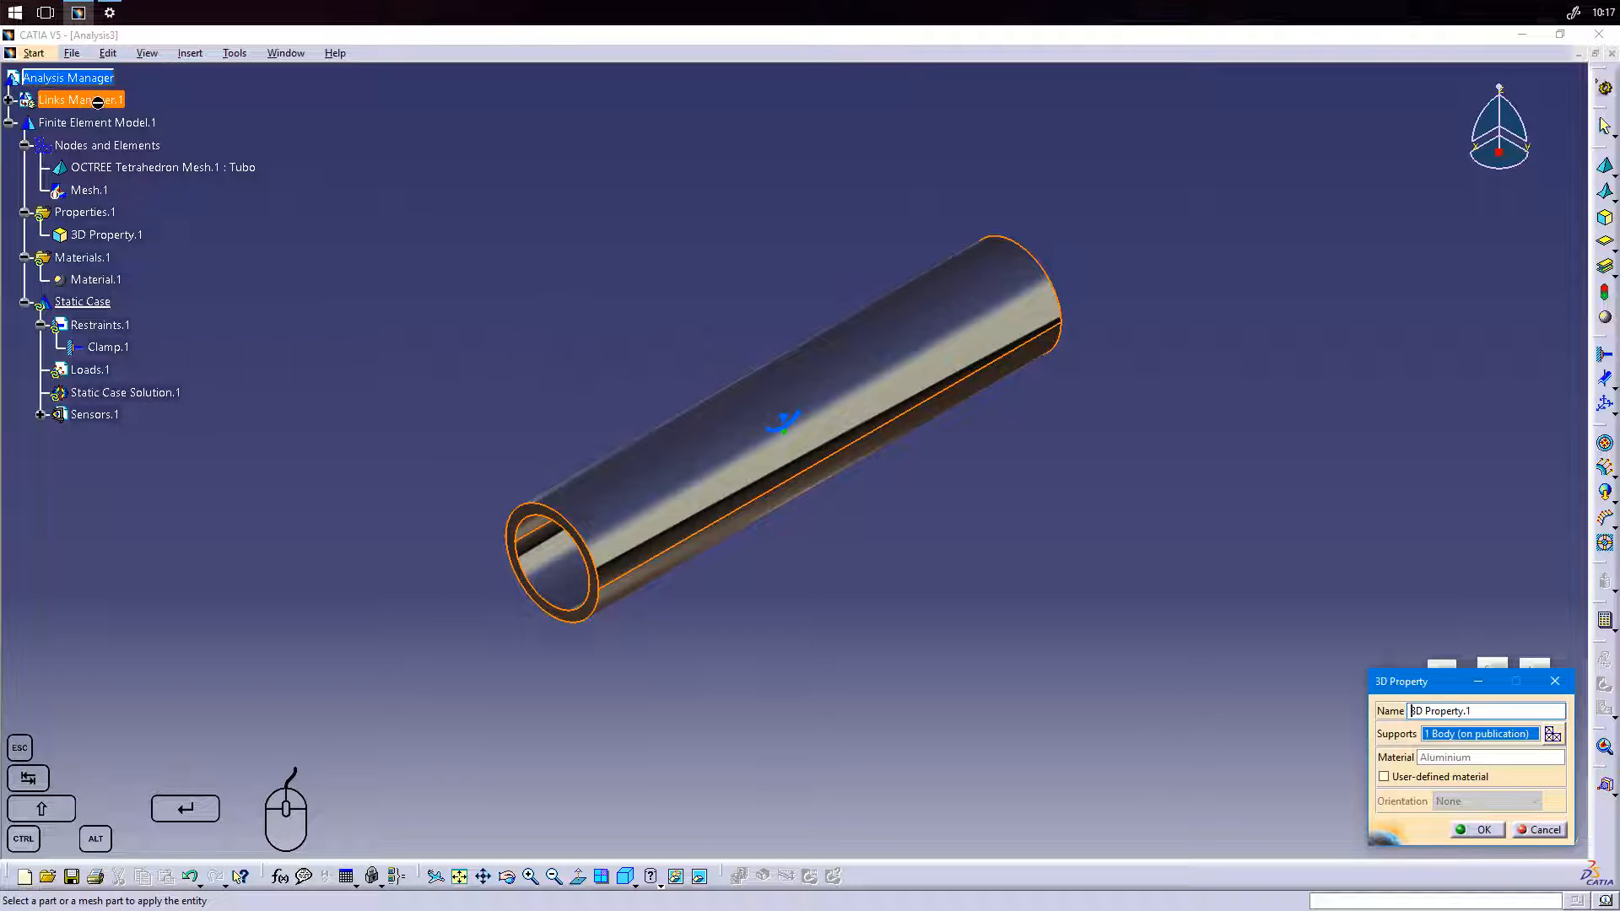
{"action": "left_click", "coordinate": [8, 99]}
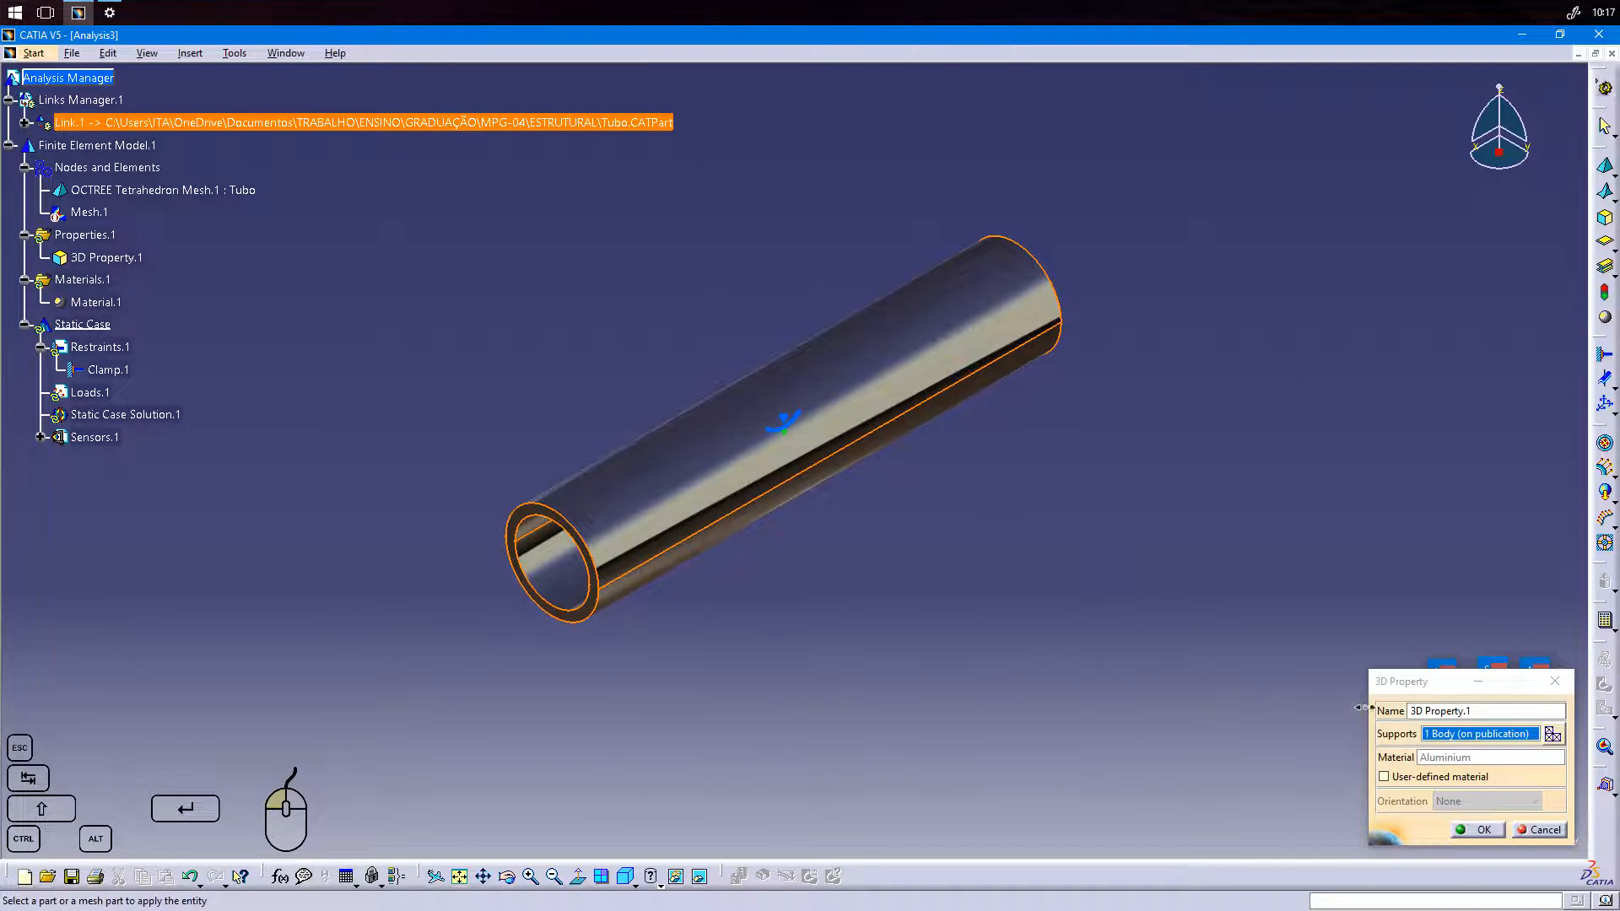
{"action": "left_click", "coordinate": [1490, 833]}
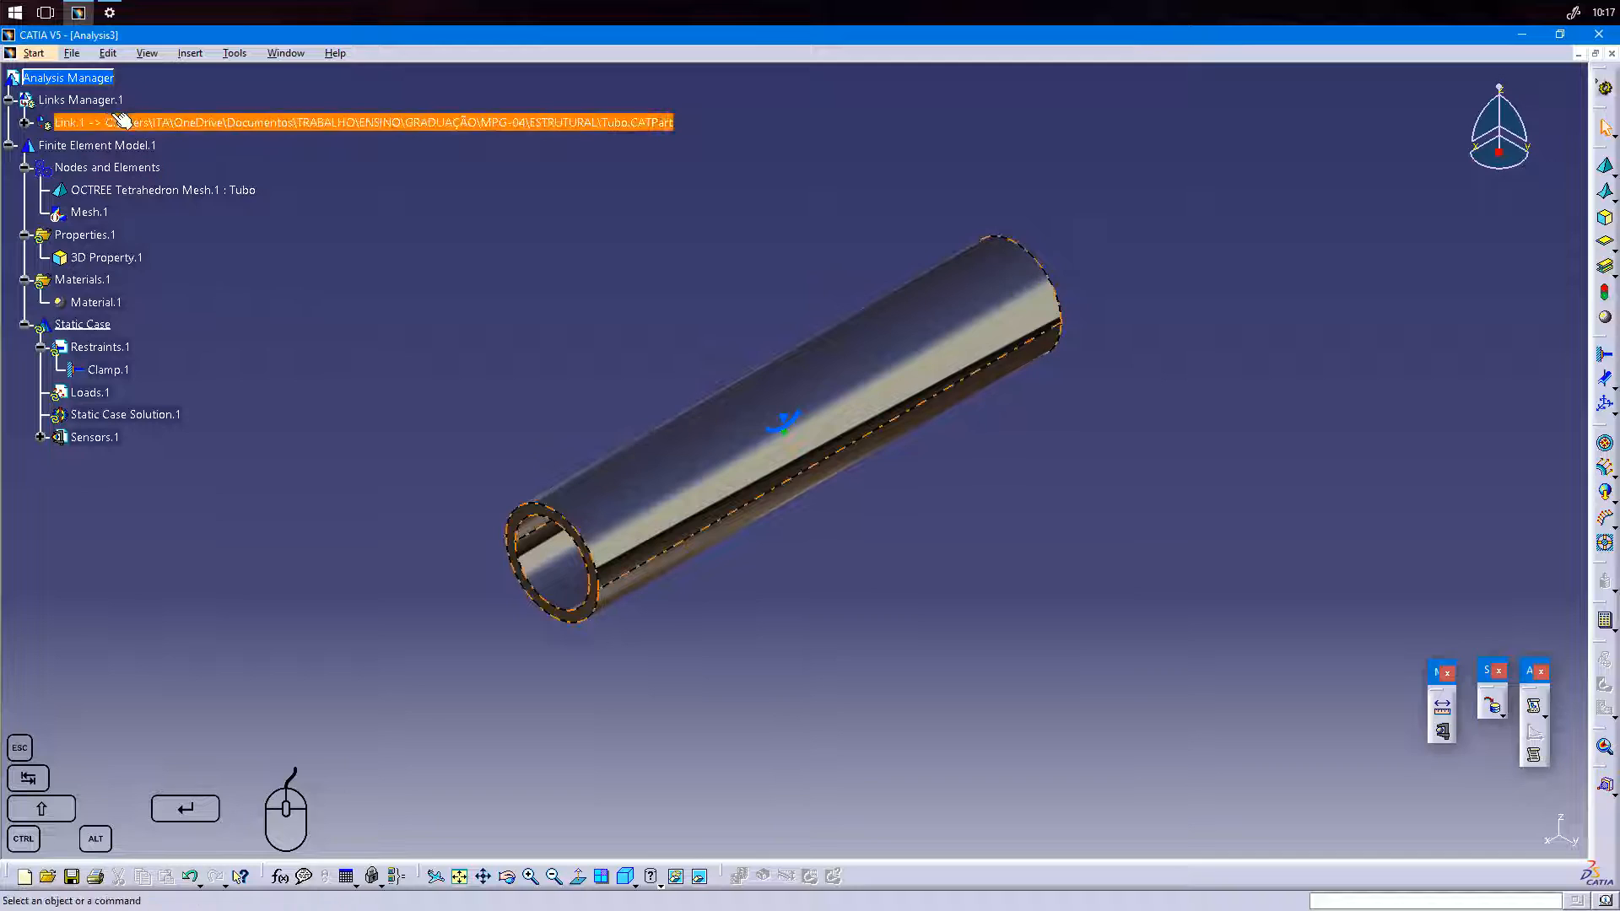
{"action": "left_click", "coordinate": [25, 279]}
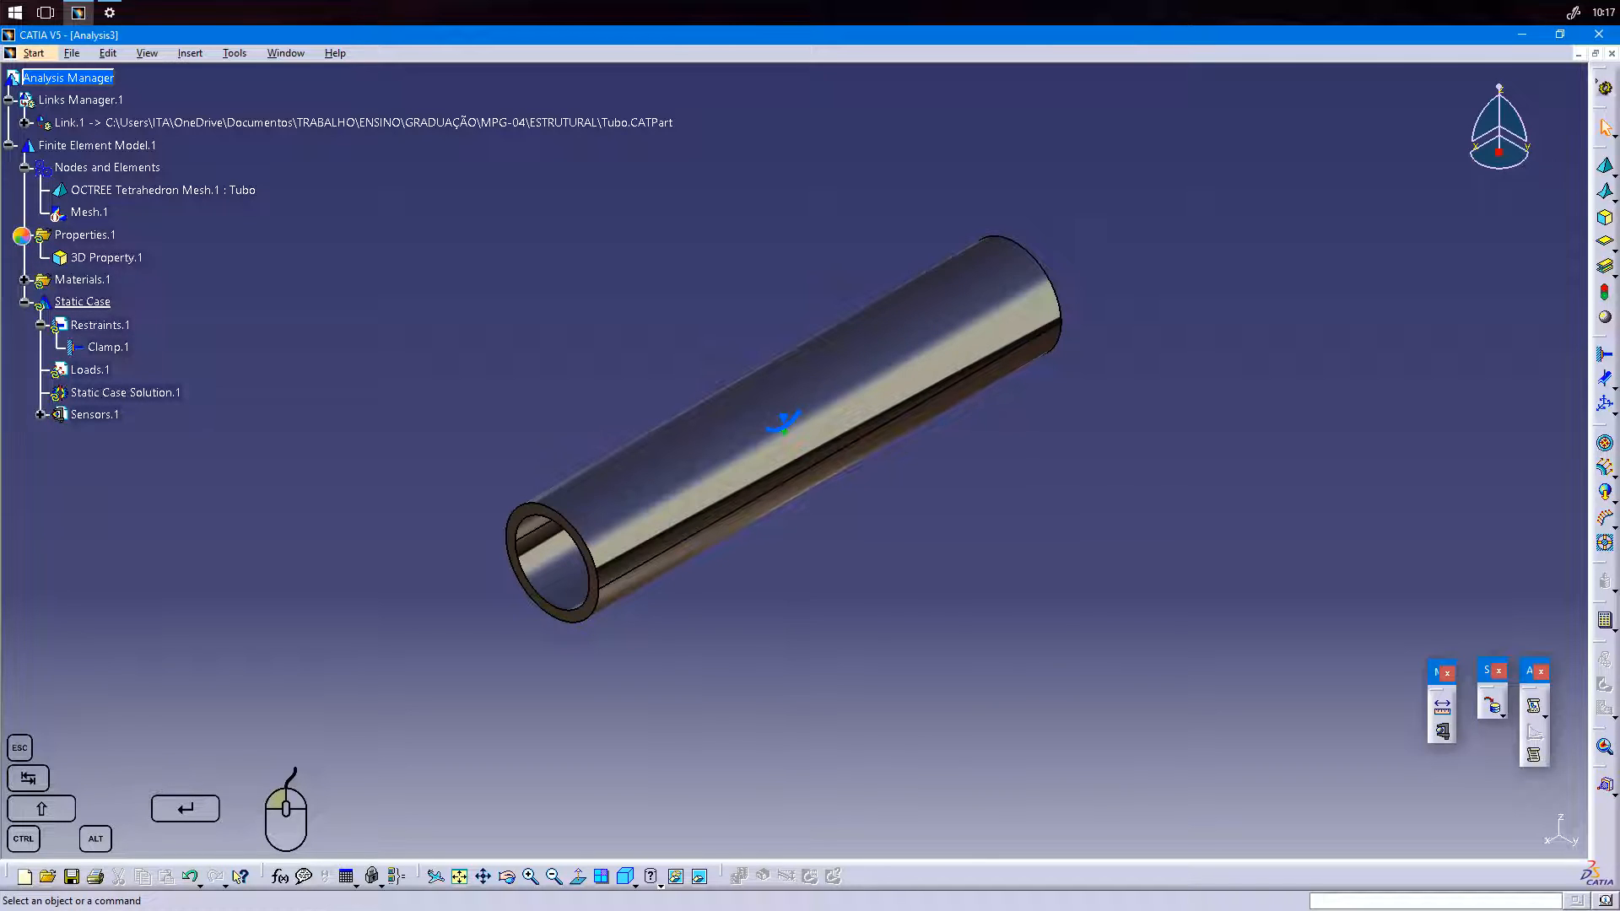
{"action": "left_click", "coordinate": [26, 235]}
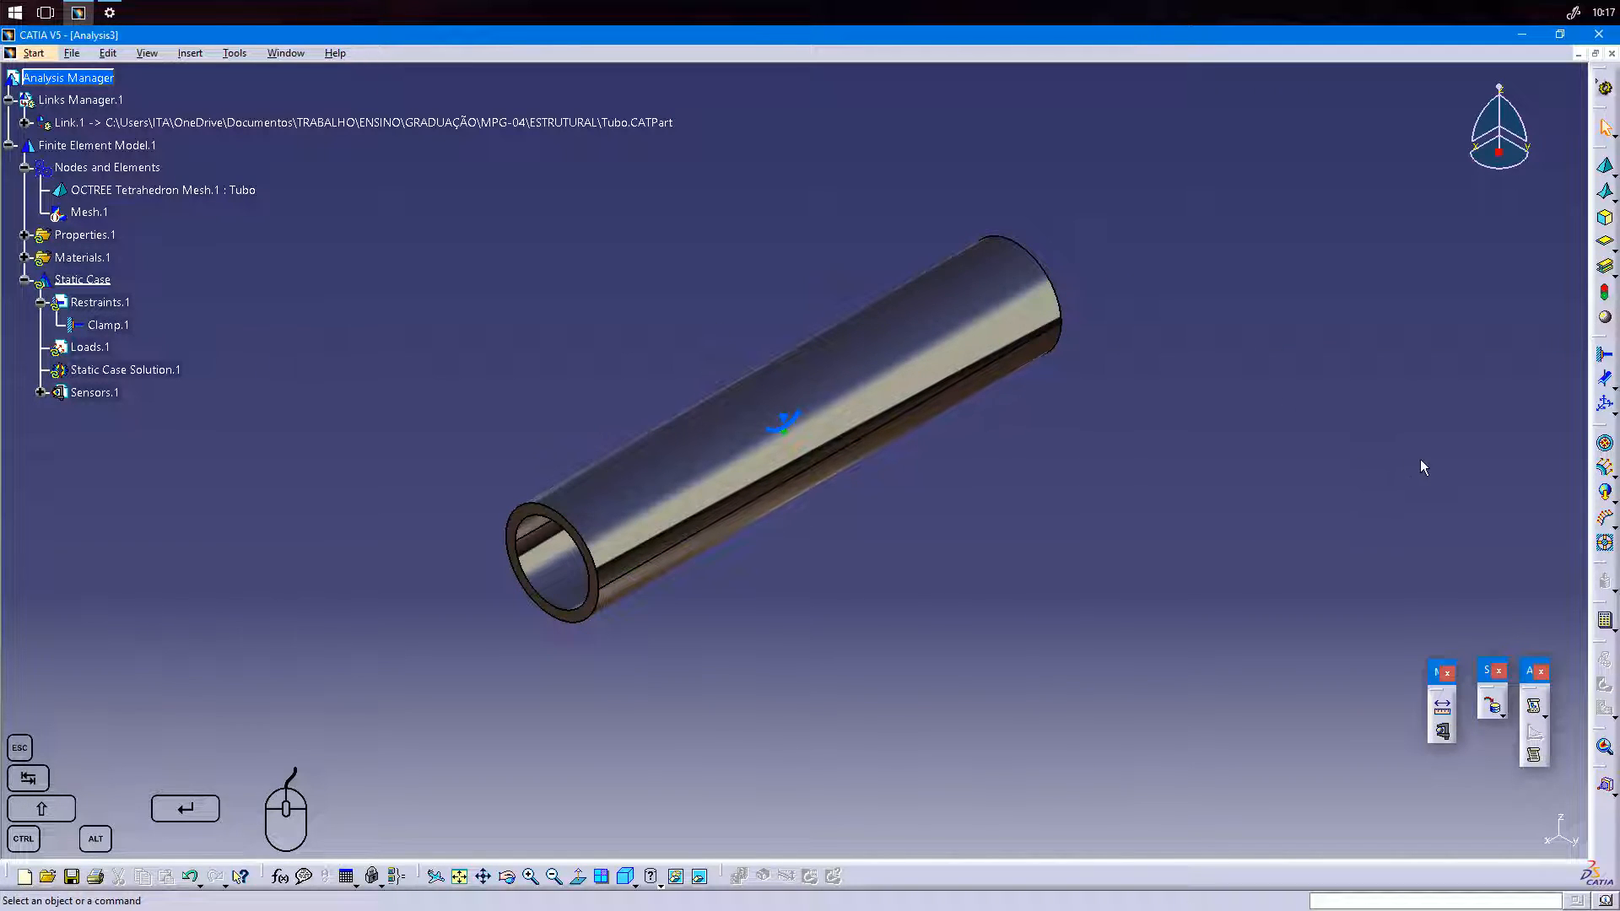
Apply a distributed force of -1000 N along global Z to the tube's outer face.
{"action": "left_click", "coordinate": [1608, 471]}
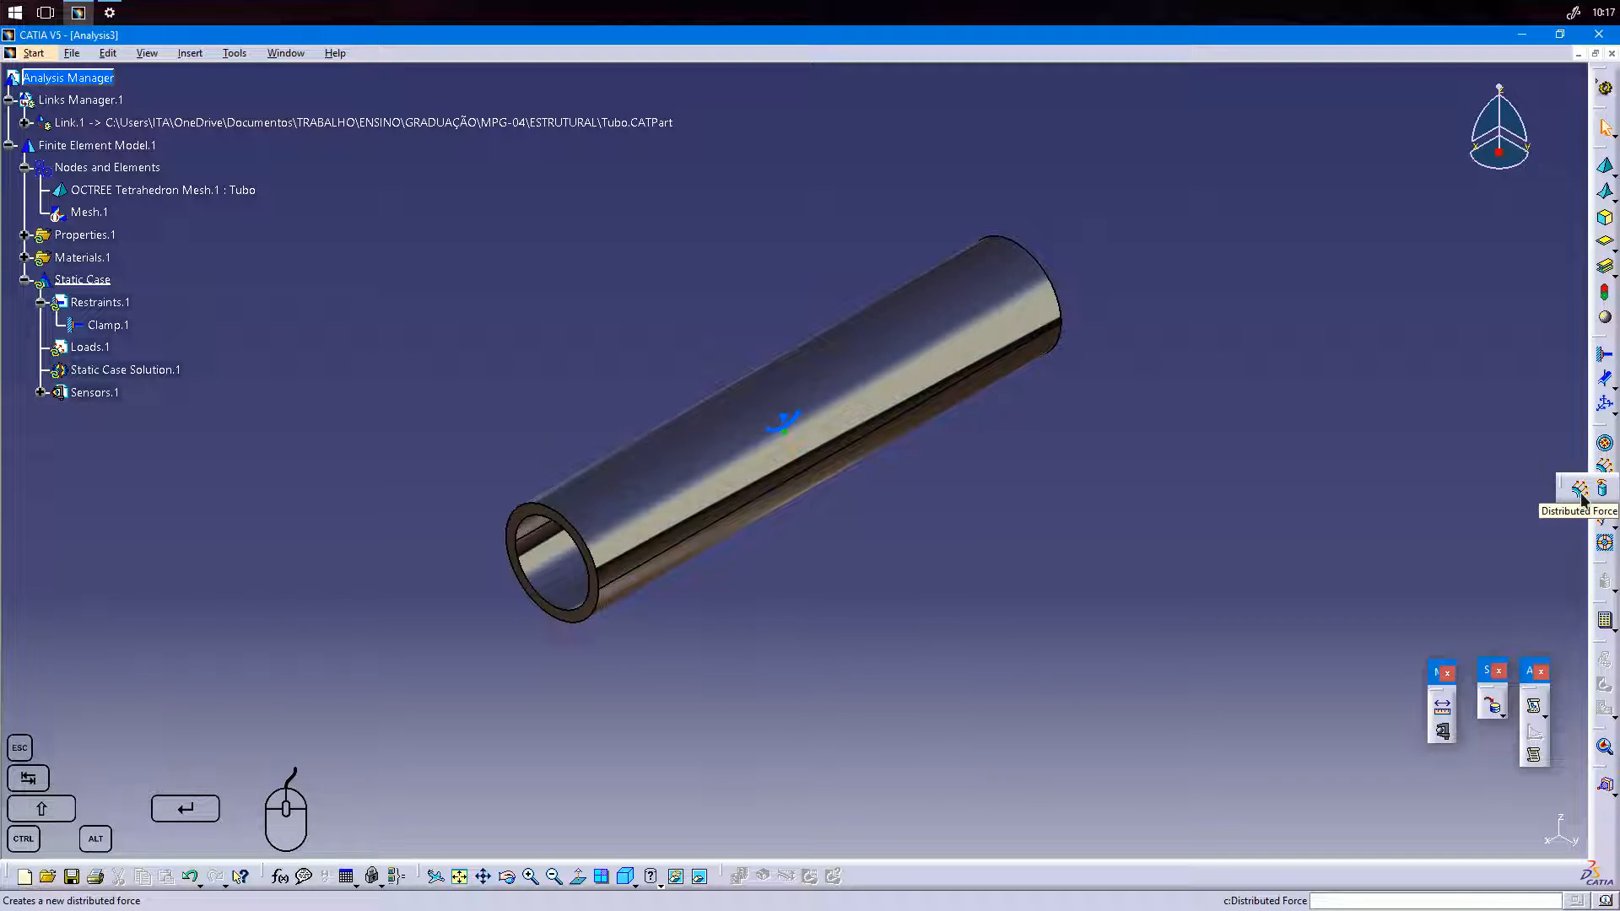
{"action": "left_click", "coordinate": [1580, 496]}
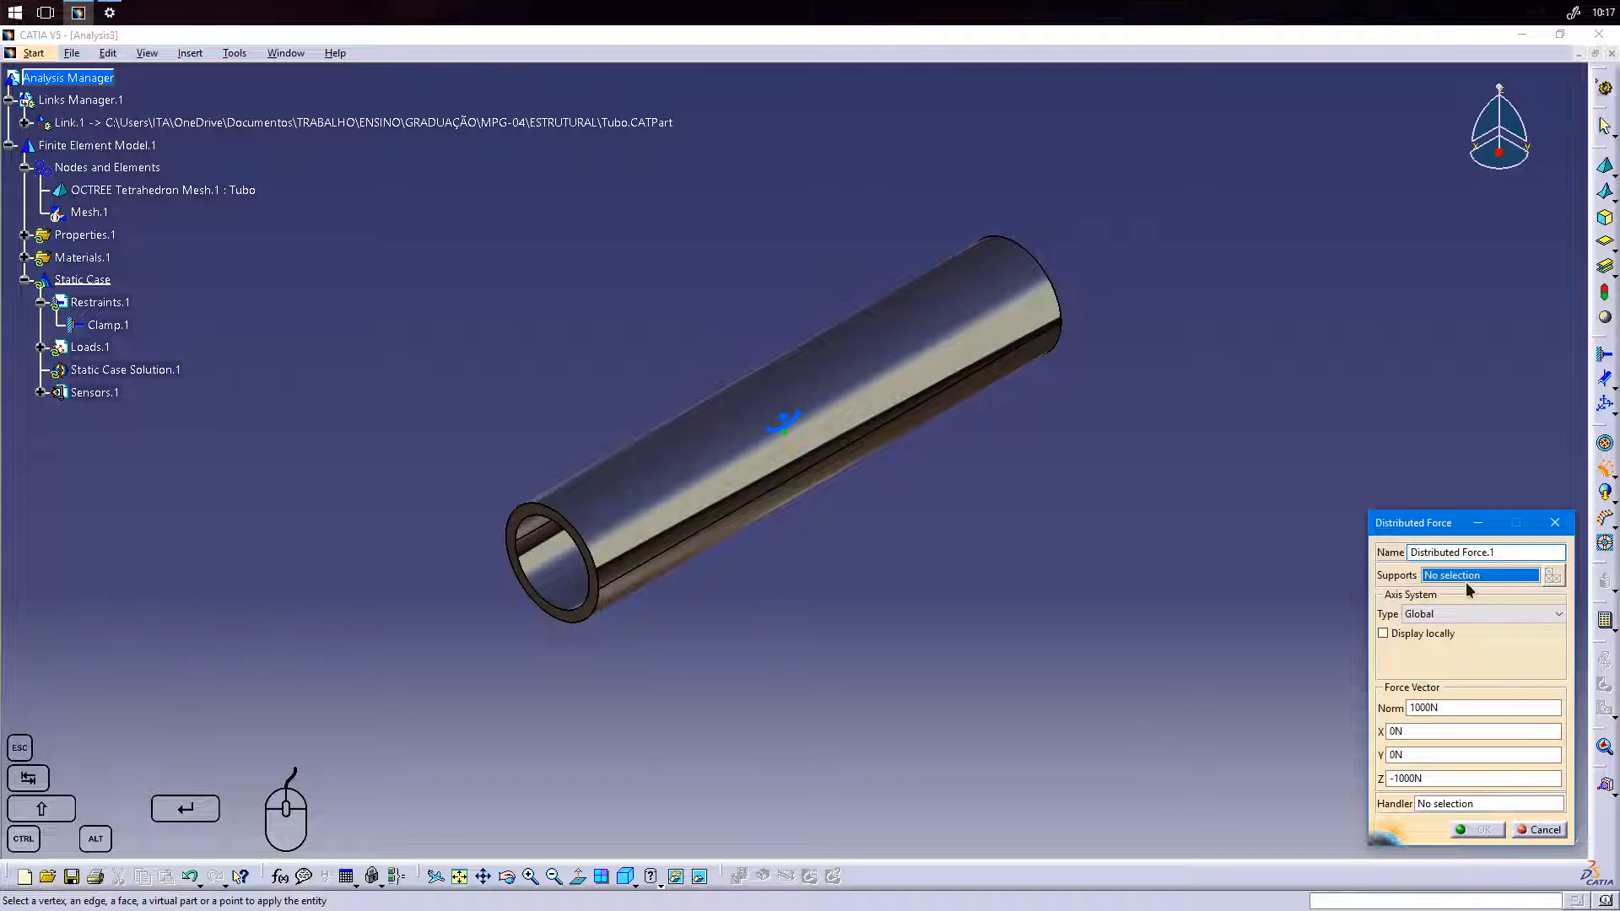
{"action": "left_click", "coordinate": [933, 339]}
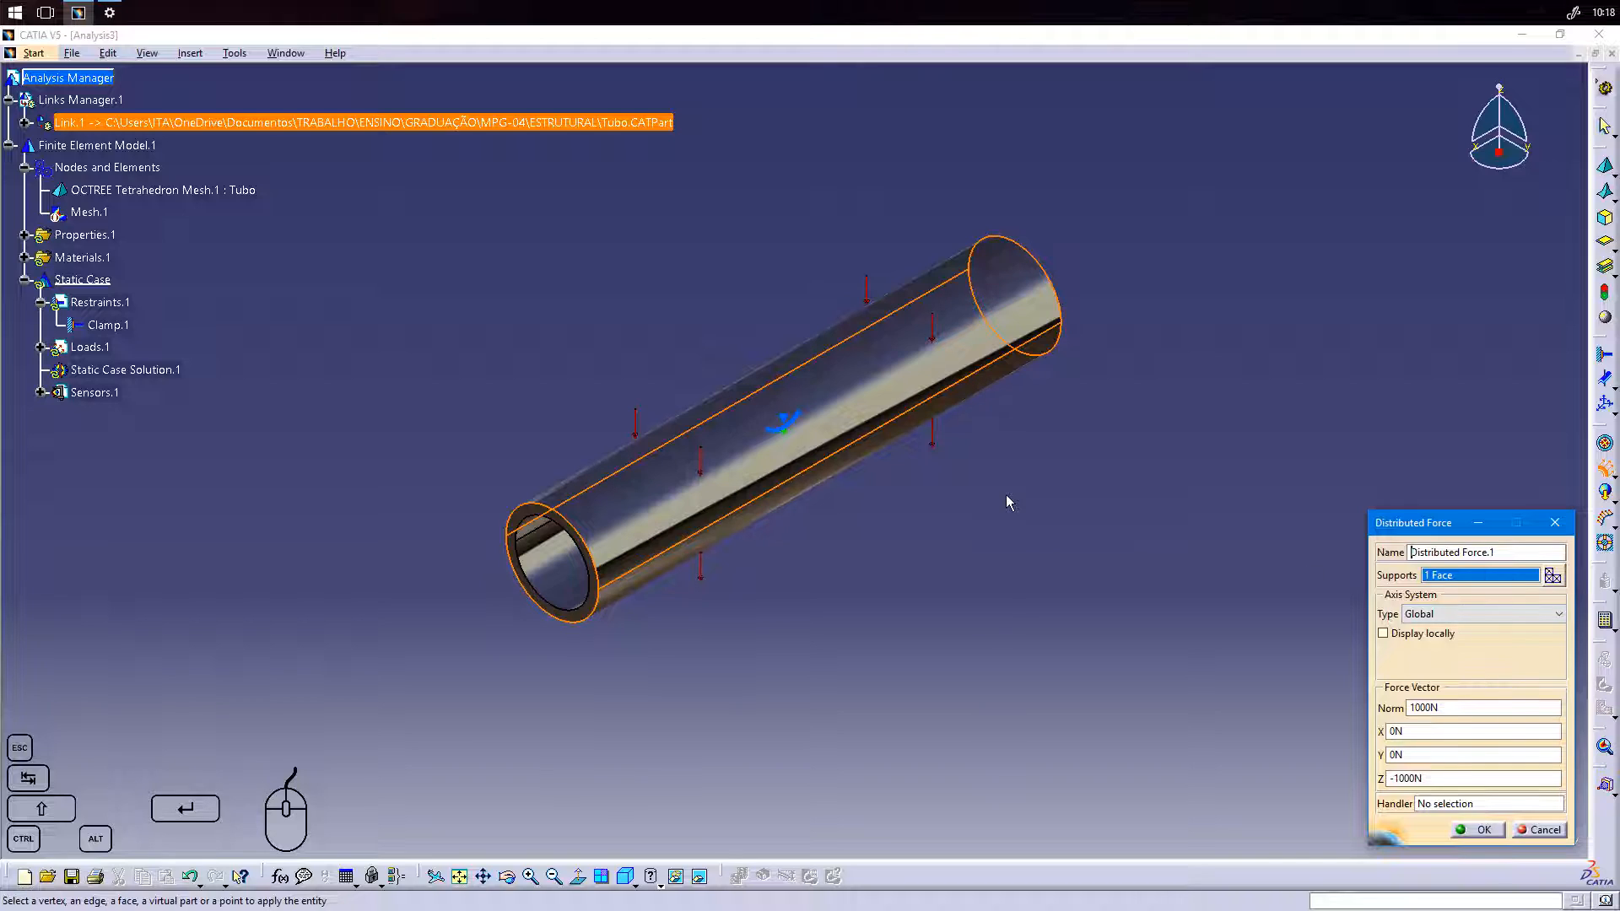
{"action": "double_click", "coordinate": [1386, 778]}
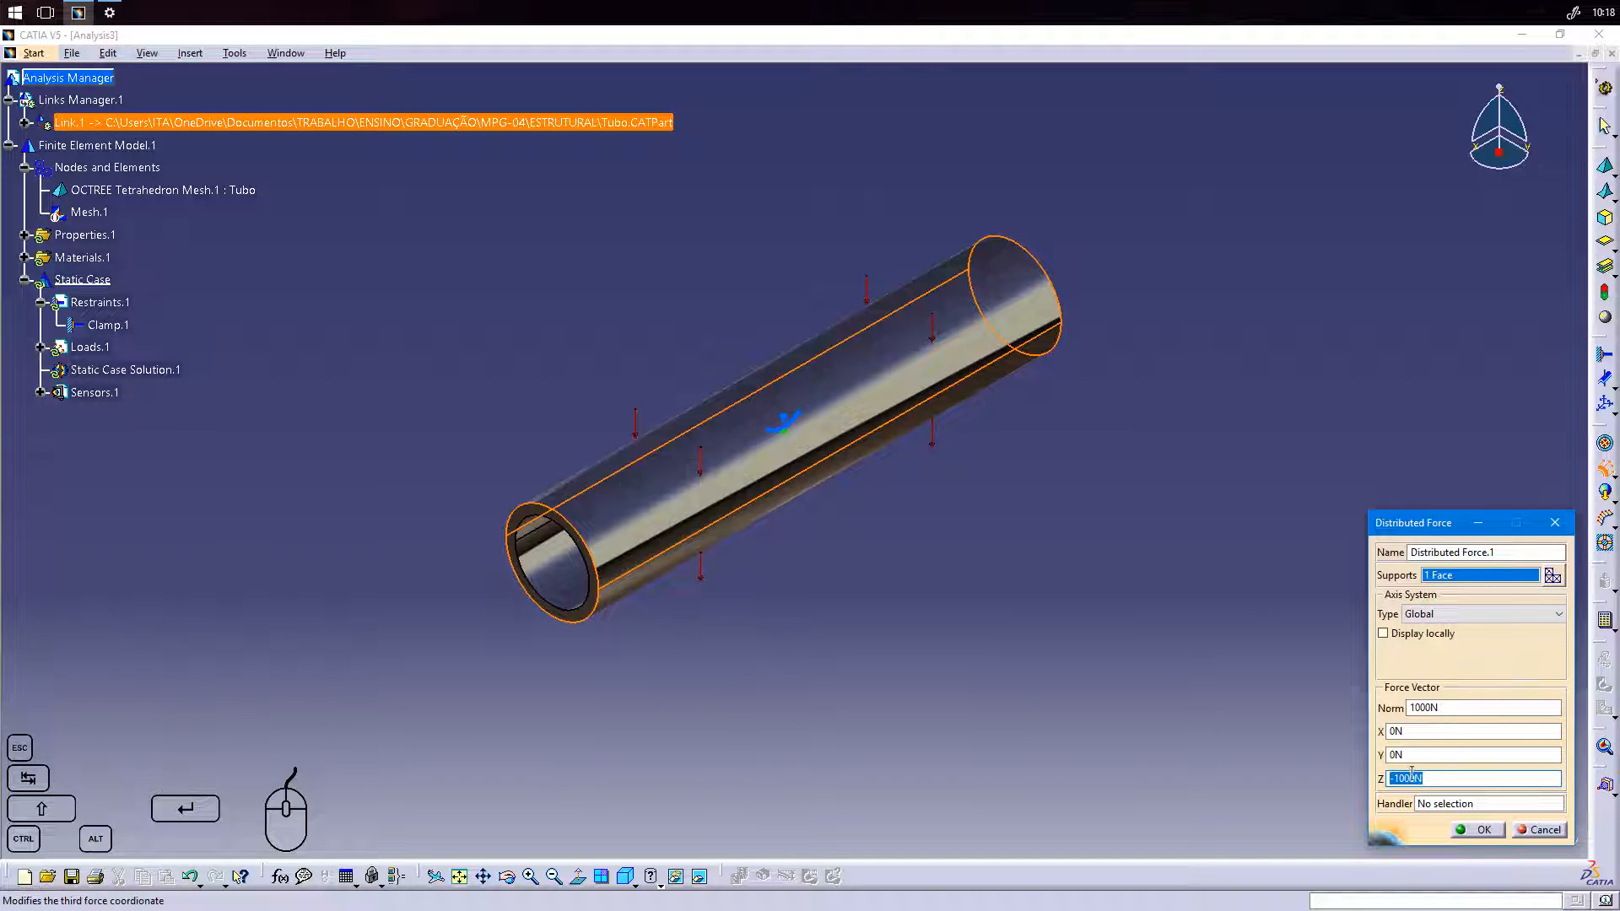
{"action": "left_click", "coordinate": [1388, 778]}
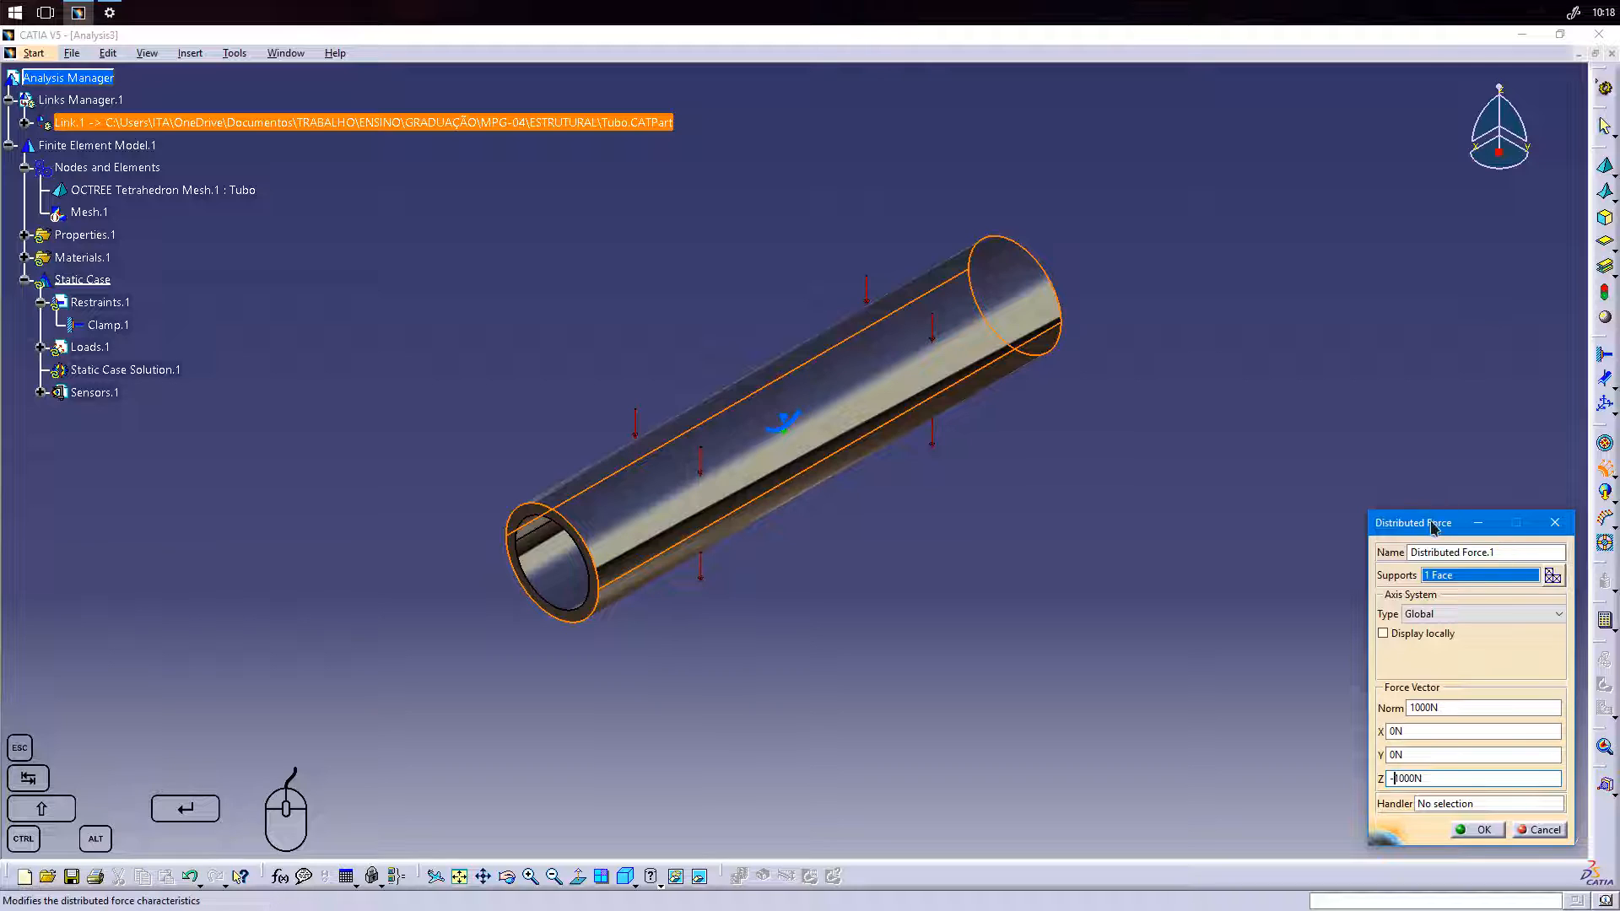
{"action": "left_click_drag", "start_coordinate": [1436, 524], "coordinate": [1345, 516]}
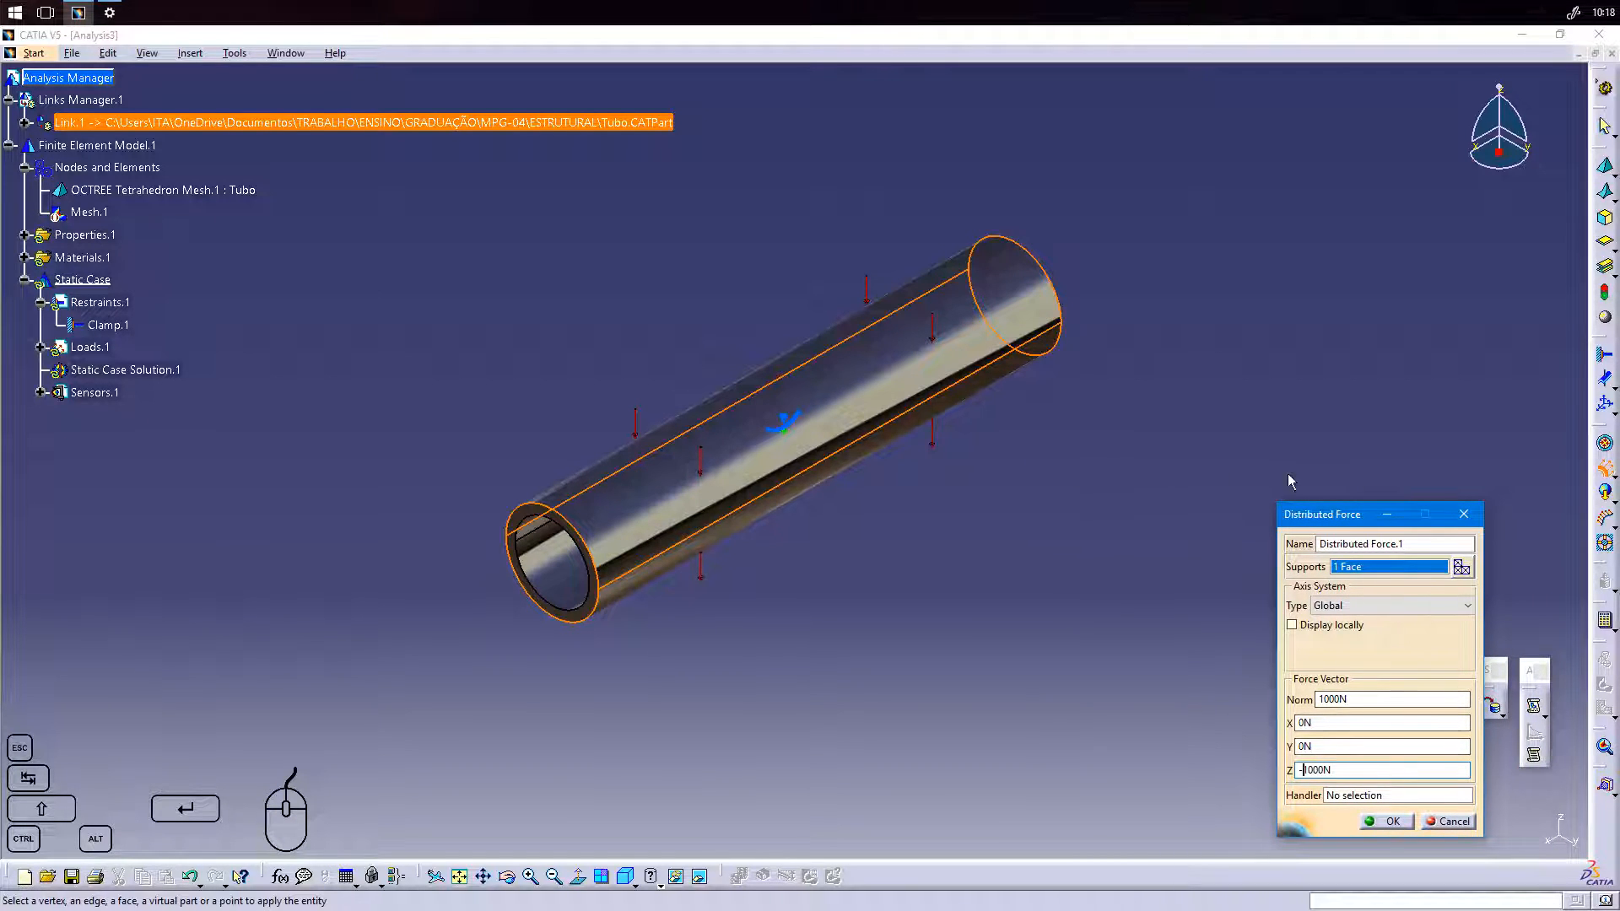
{"action": "left_click_drag", "start_coordinate": [1307, 516], "coordinate": [1273, 463]}
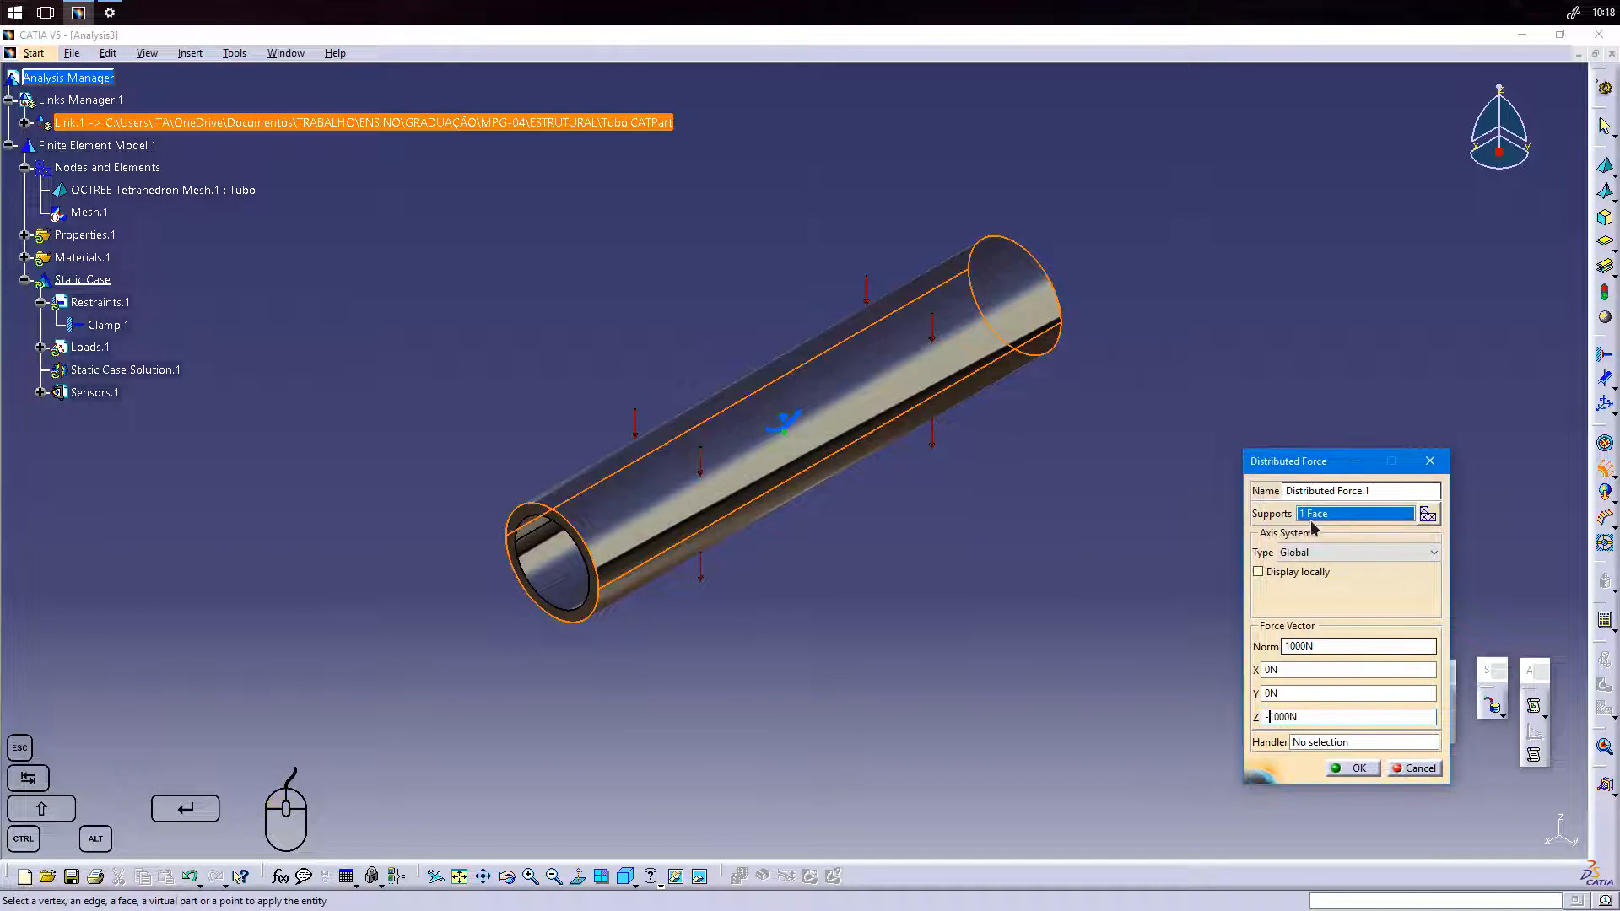
{"action": "left_click", "coordinate": [1357, 767]}
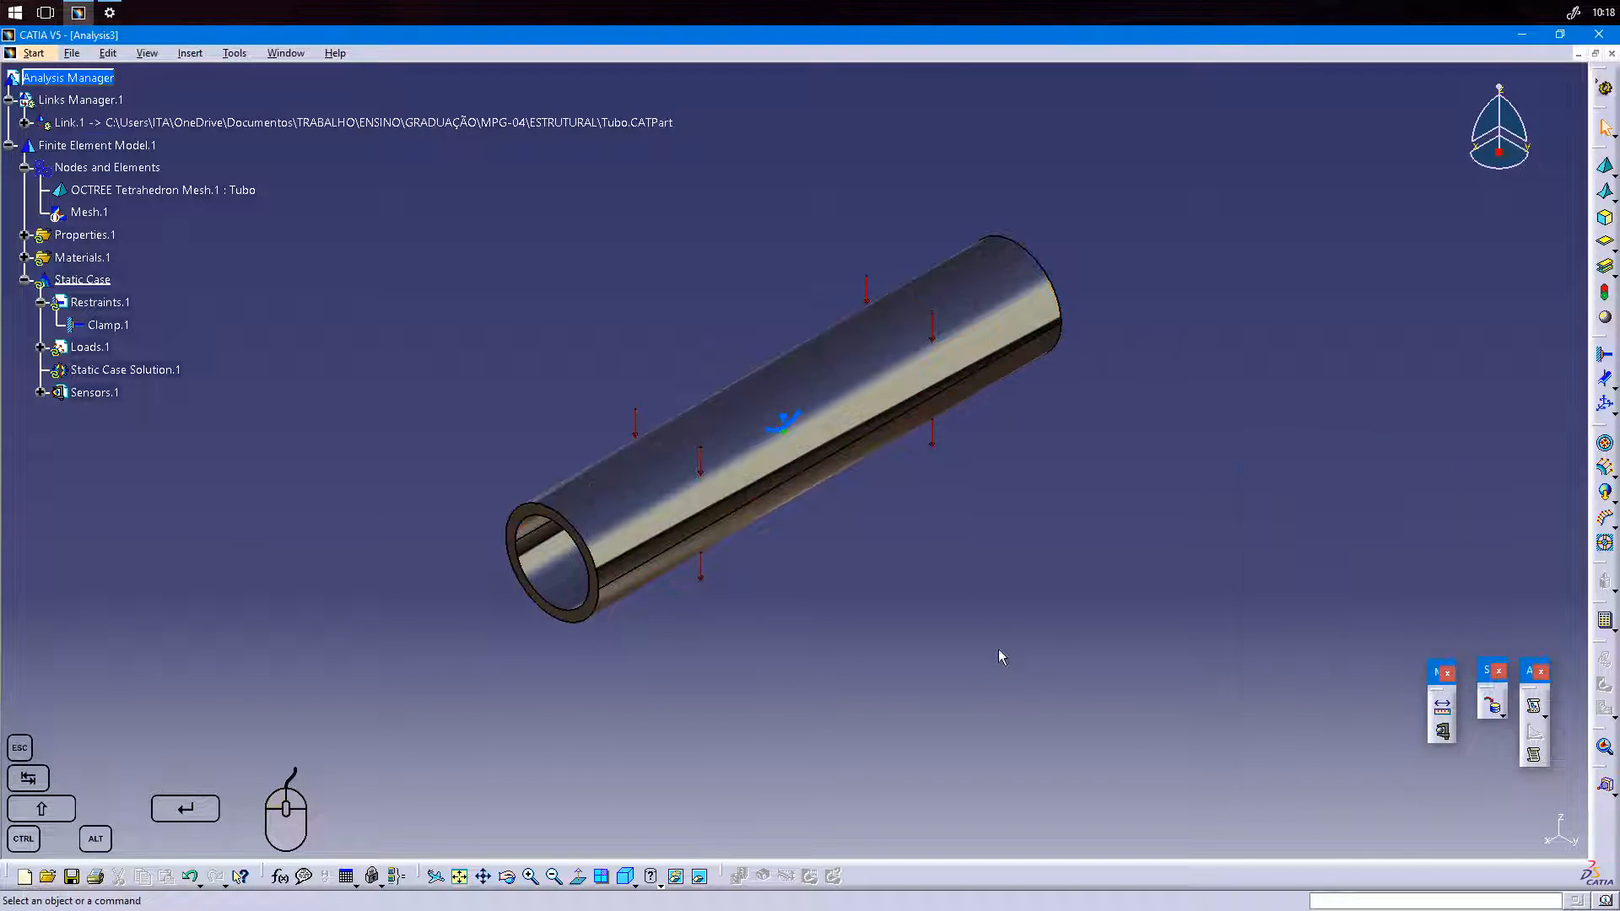
Expand the loads under Static Case and review the distributed force definition without changing it.
{"action": "left_click", "coordinate": [39, 348]}
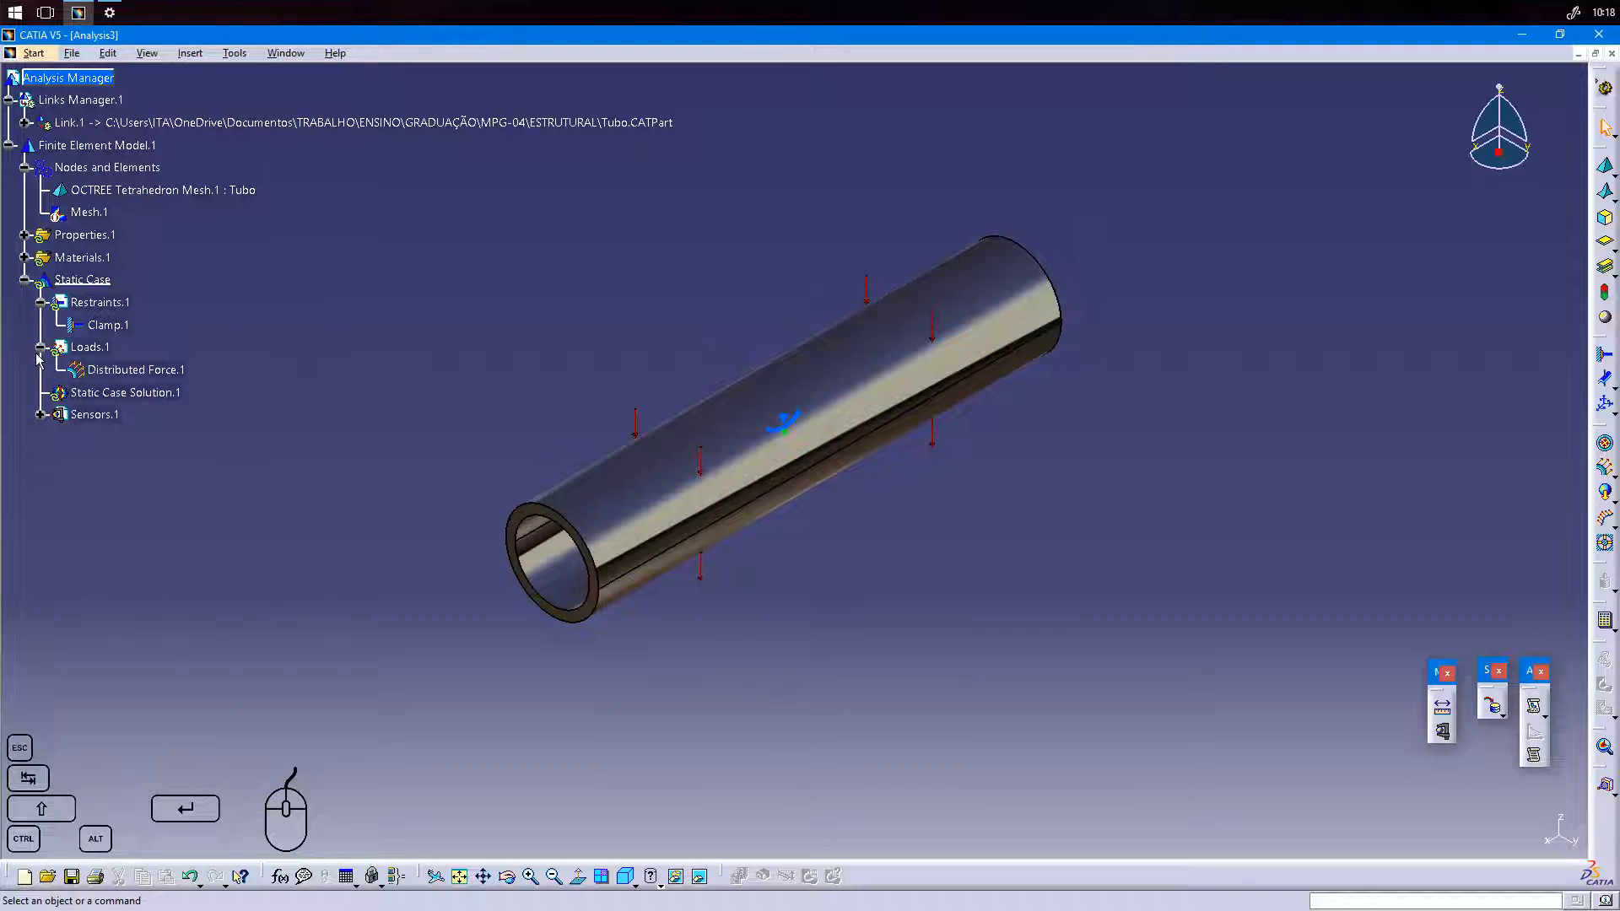
{"action": "double_click", "coordinate": [150, 372]}
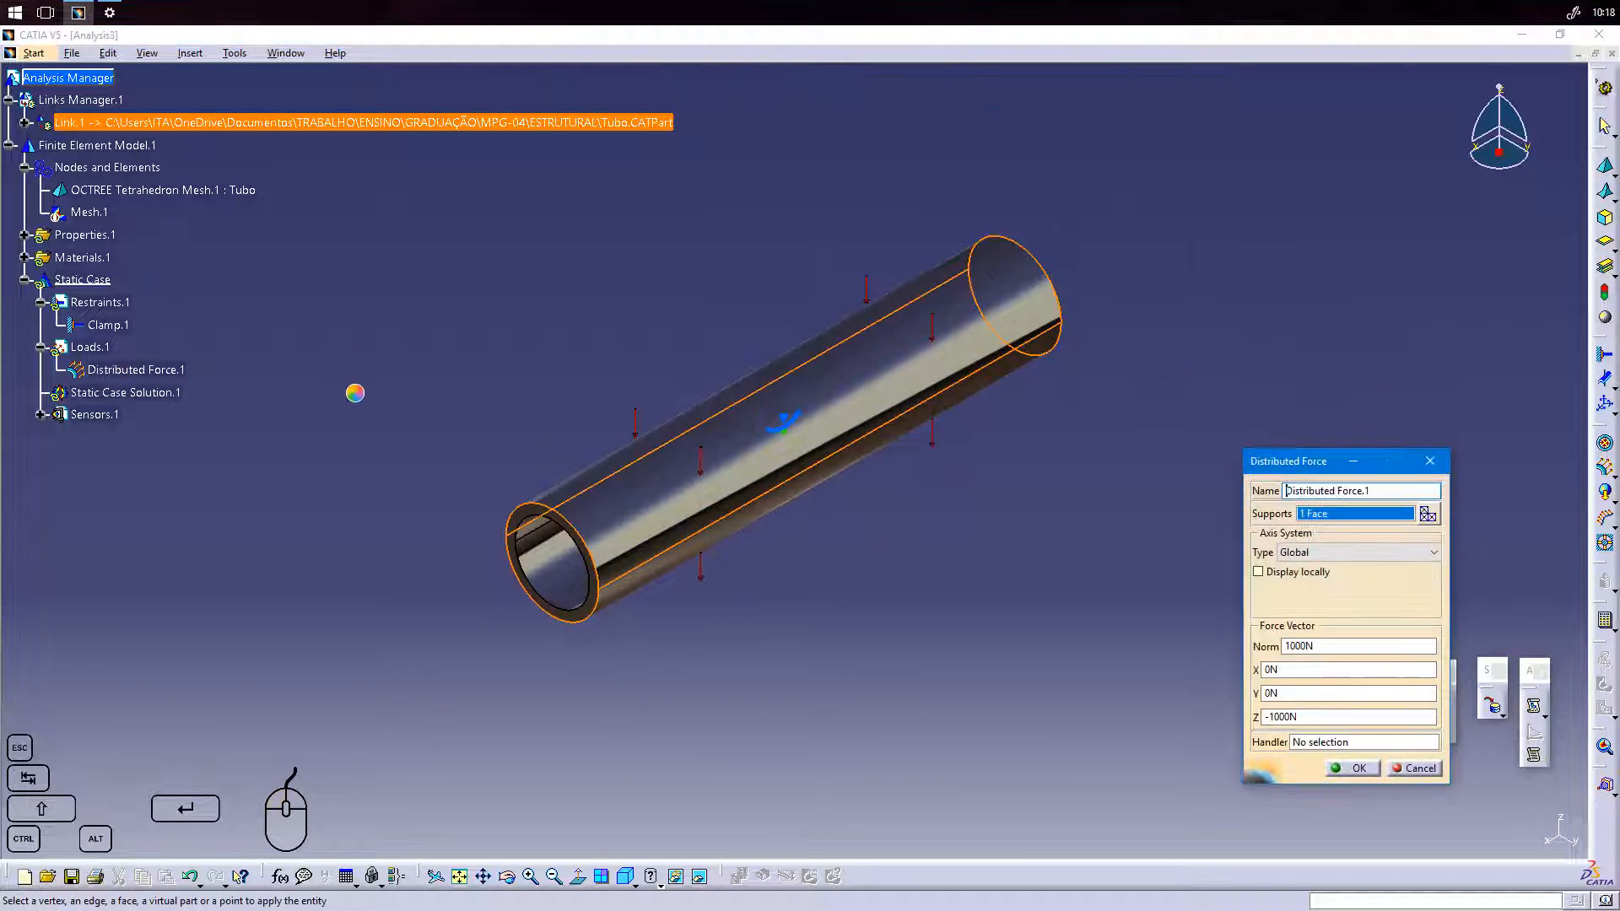
{"action": "left_click", "coordinate": [1355, 769]}
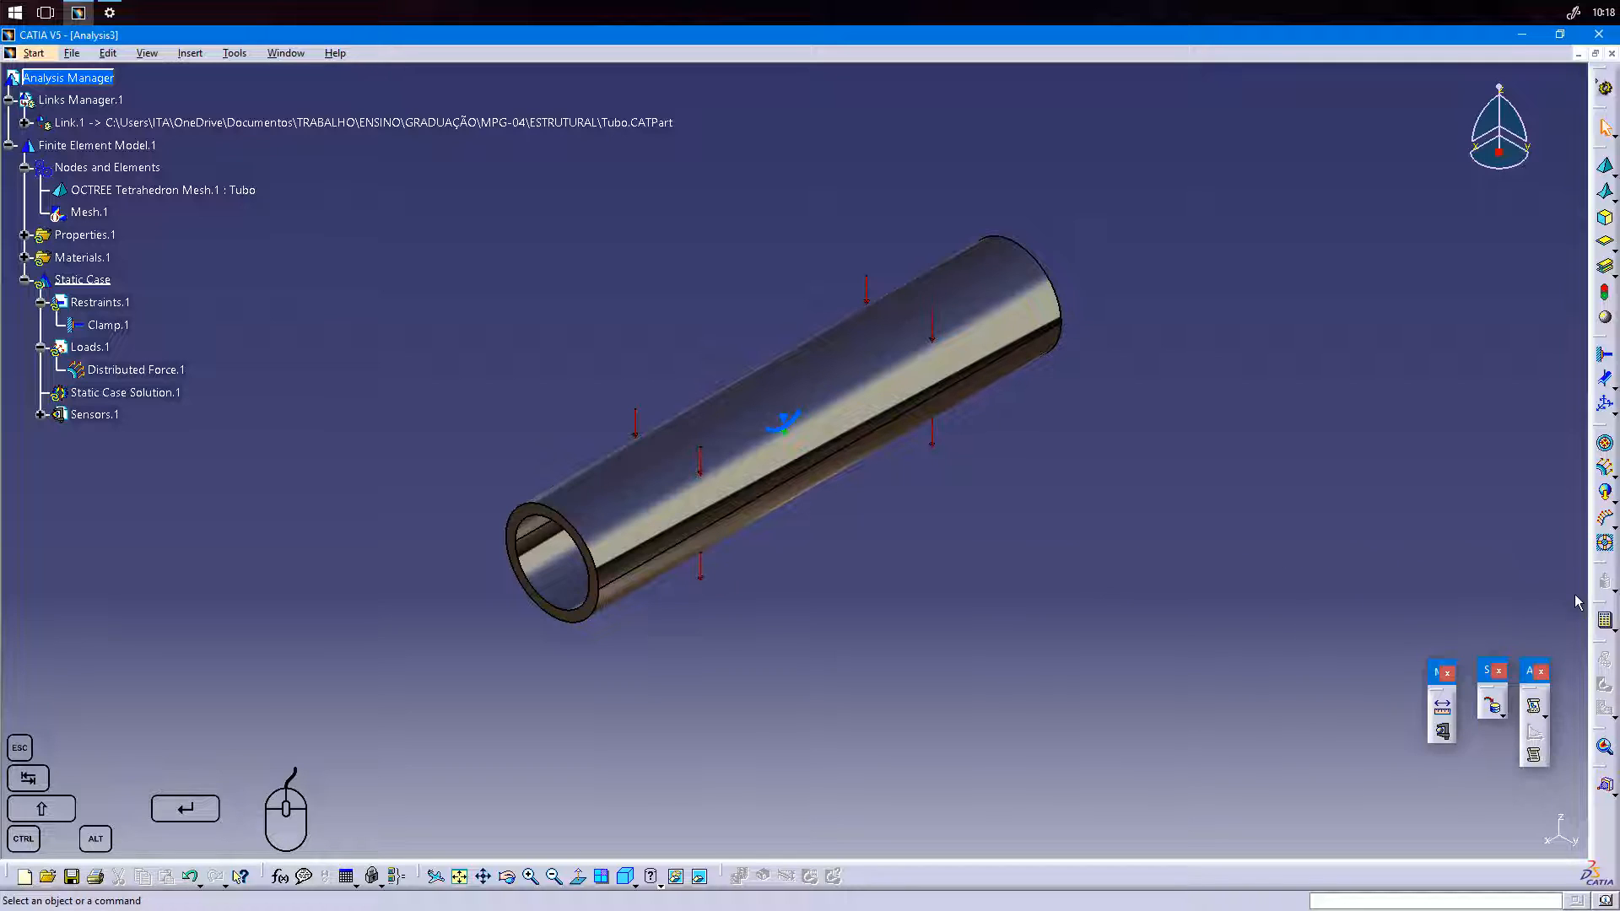
Launch the computation for Static Case Solution.1 with the Preview option on.
{"action": "left_click", "coordinate": [1606, 622]}
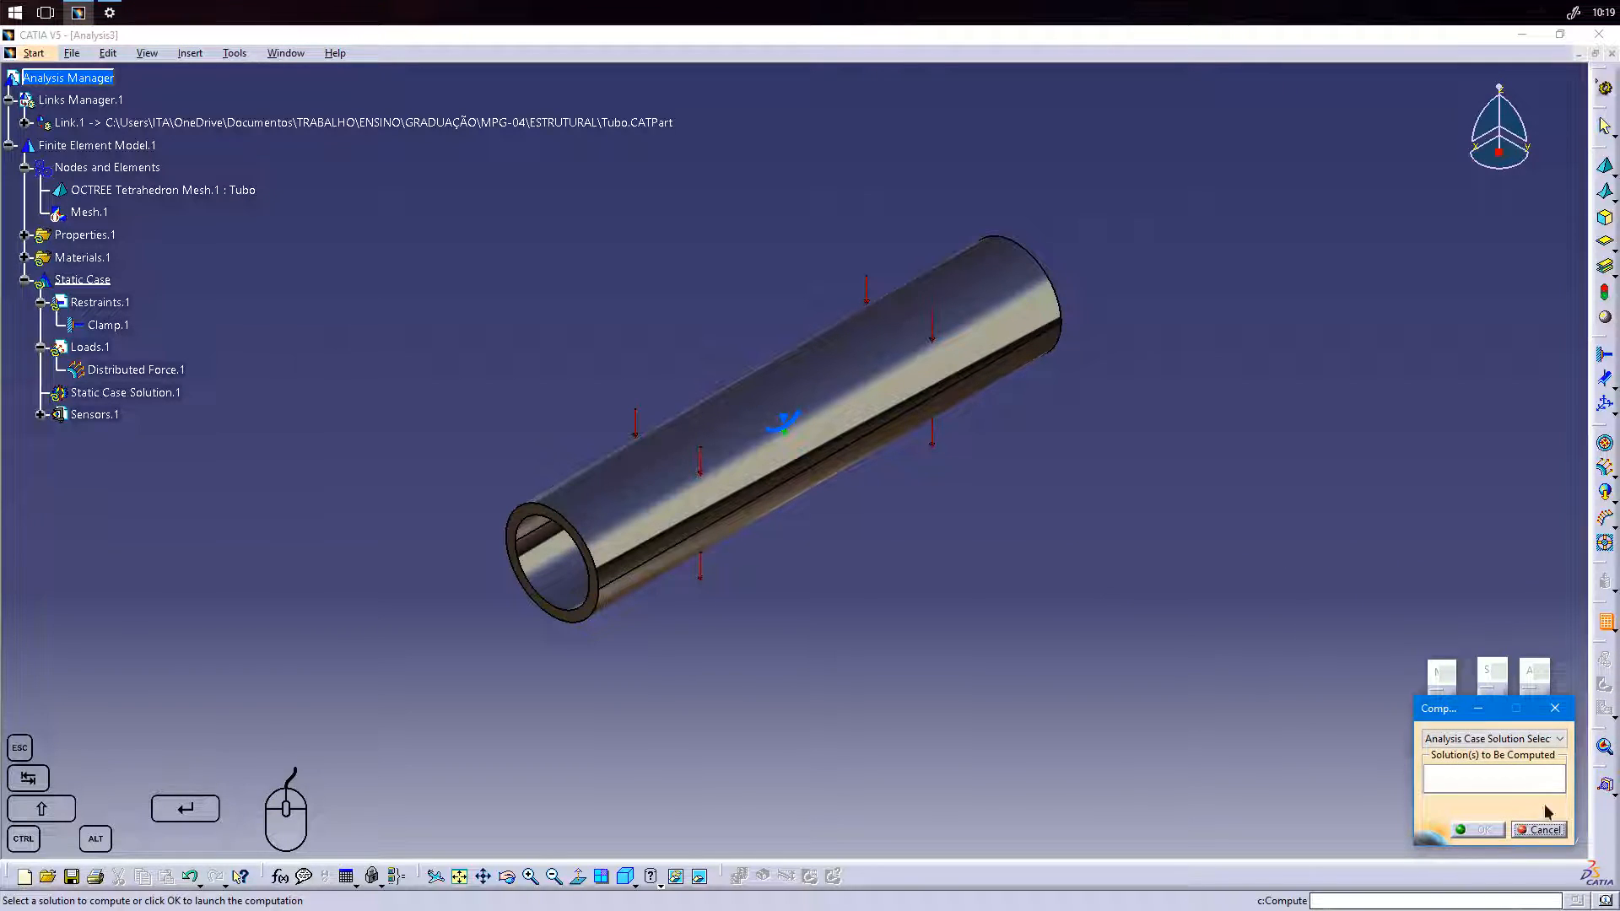
{"action": "left_click", "coordinate": [125, 393]}
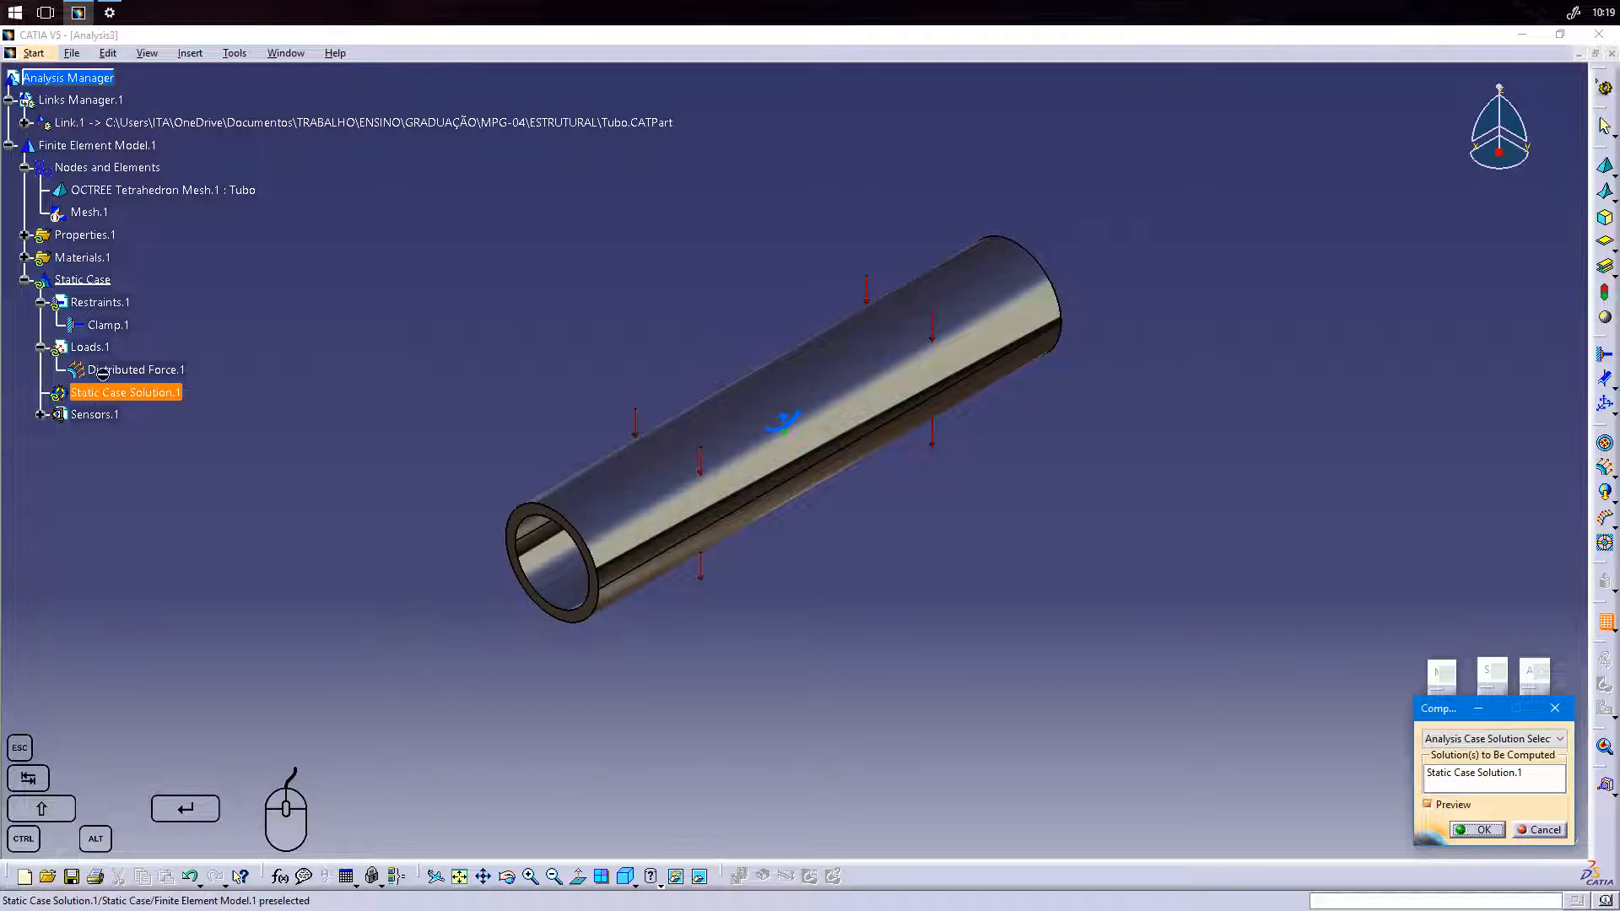
{"action": "left_click", "coordinate": [1476, 829]}
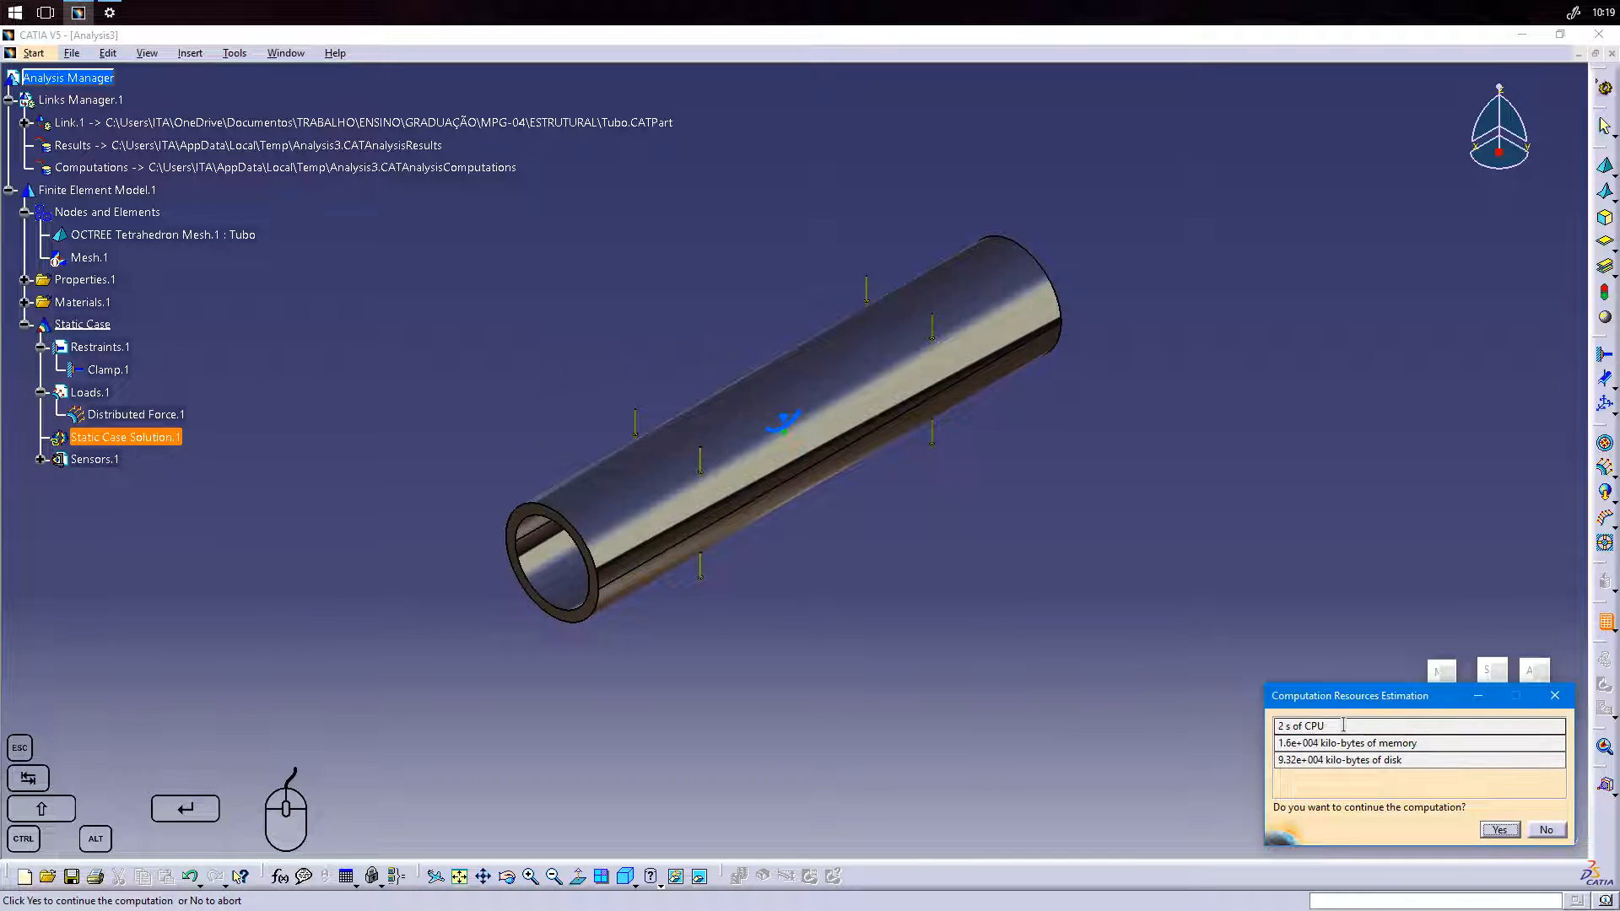
Review the estimated CPU time, memory and disk usage, and continue the computation.
{"action": "left_click_drag", "start_coordinate": [1344, 724], "coordinate": [1277, 726]}
{"action": "left_click_drag", "start_coordinate": [1472, 743], "coordinate": [1270, 742]}
{"action": "left_click_drag", "start_coordinate": [1421, 760], "coordinate": [1276, 760]}
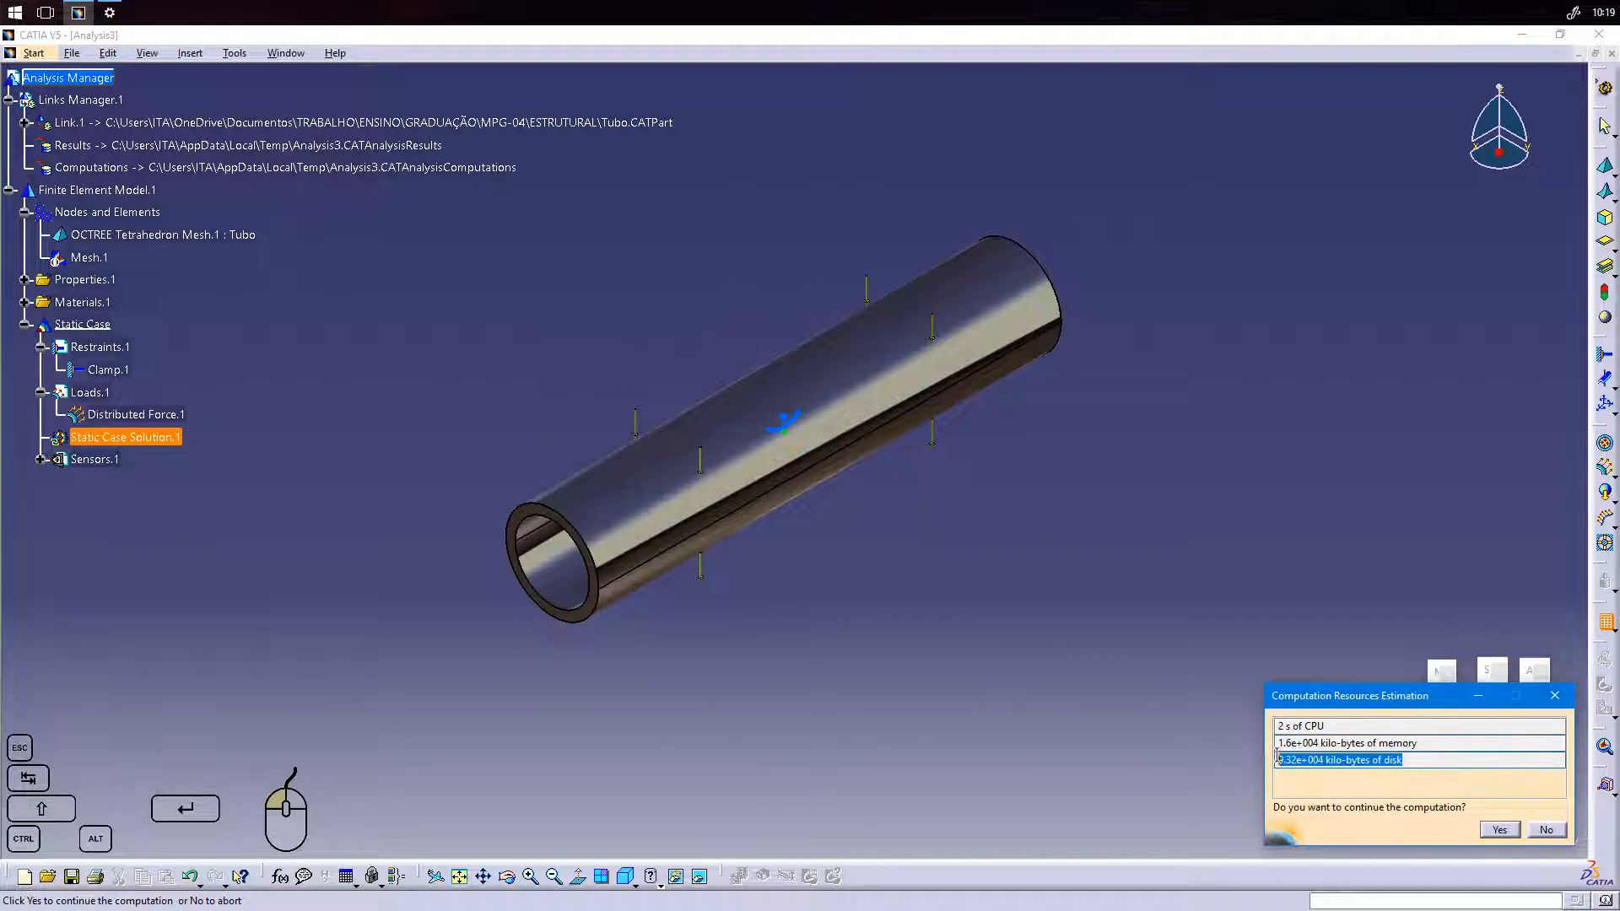
{"action": "left_click", "coordinate": [1443, 746]}
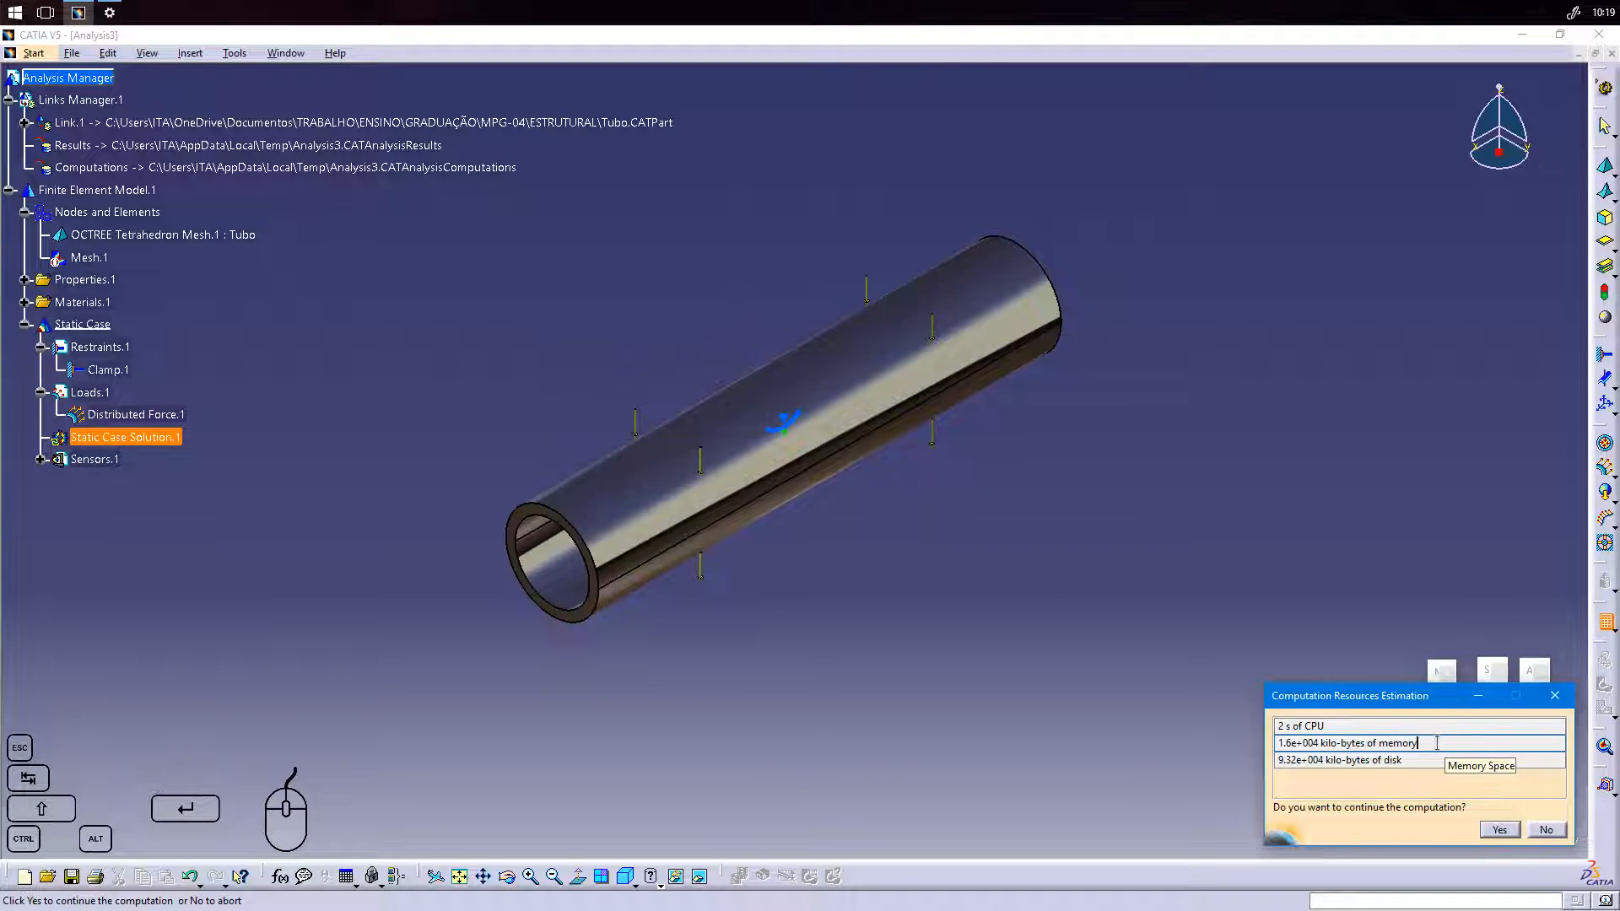
{"action": "left_click_drag", "start_coordinate": [1437, 744], "coordinate": [1281, 744]}
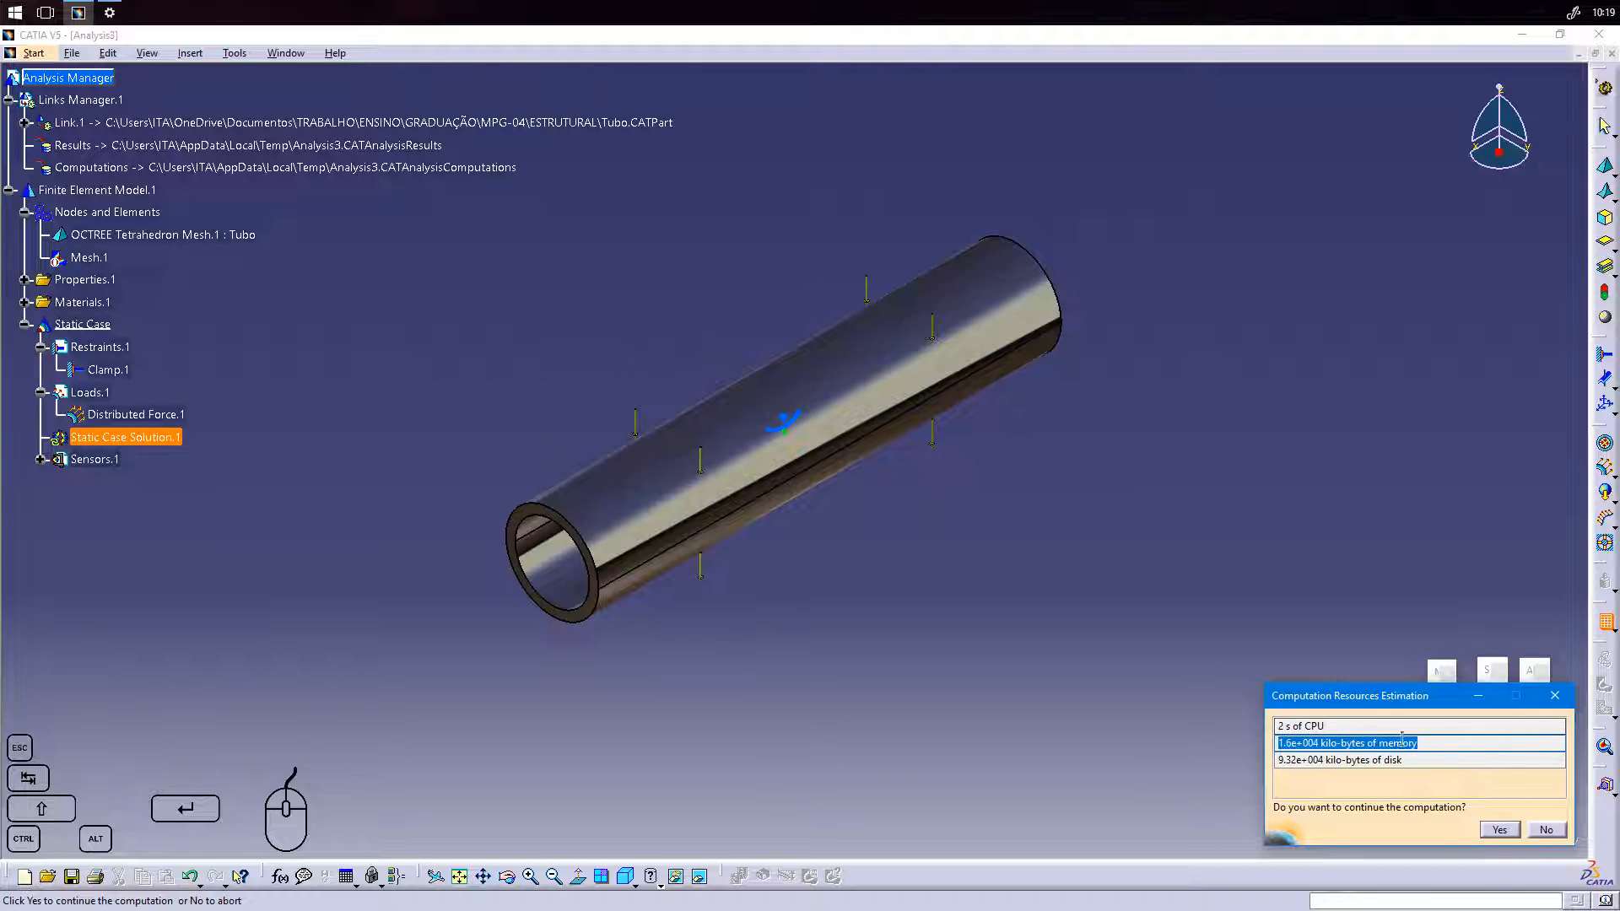
{"action": "left_click_drag", "start_coordinate": [1398, 762], "coordinate": [1267, 760]}
{"action": "left_click_drag", "start_coordinate": [1436, 748], "coordinate": [1277, 728]}
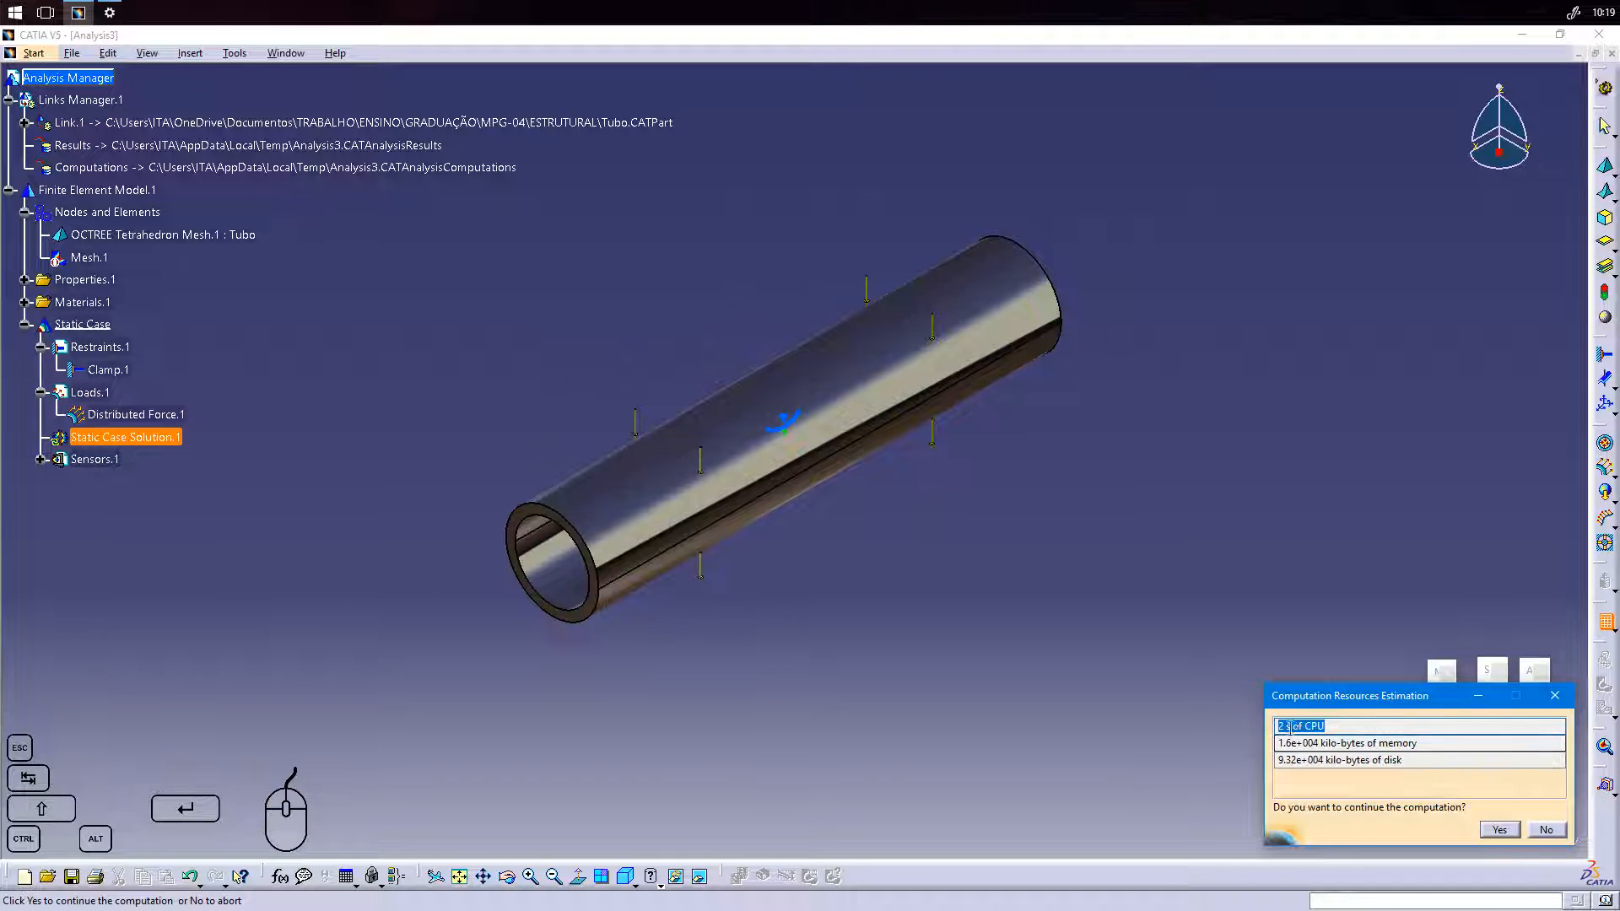
{"action": "left_click", "coordinate": [1501, 830]}
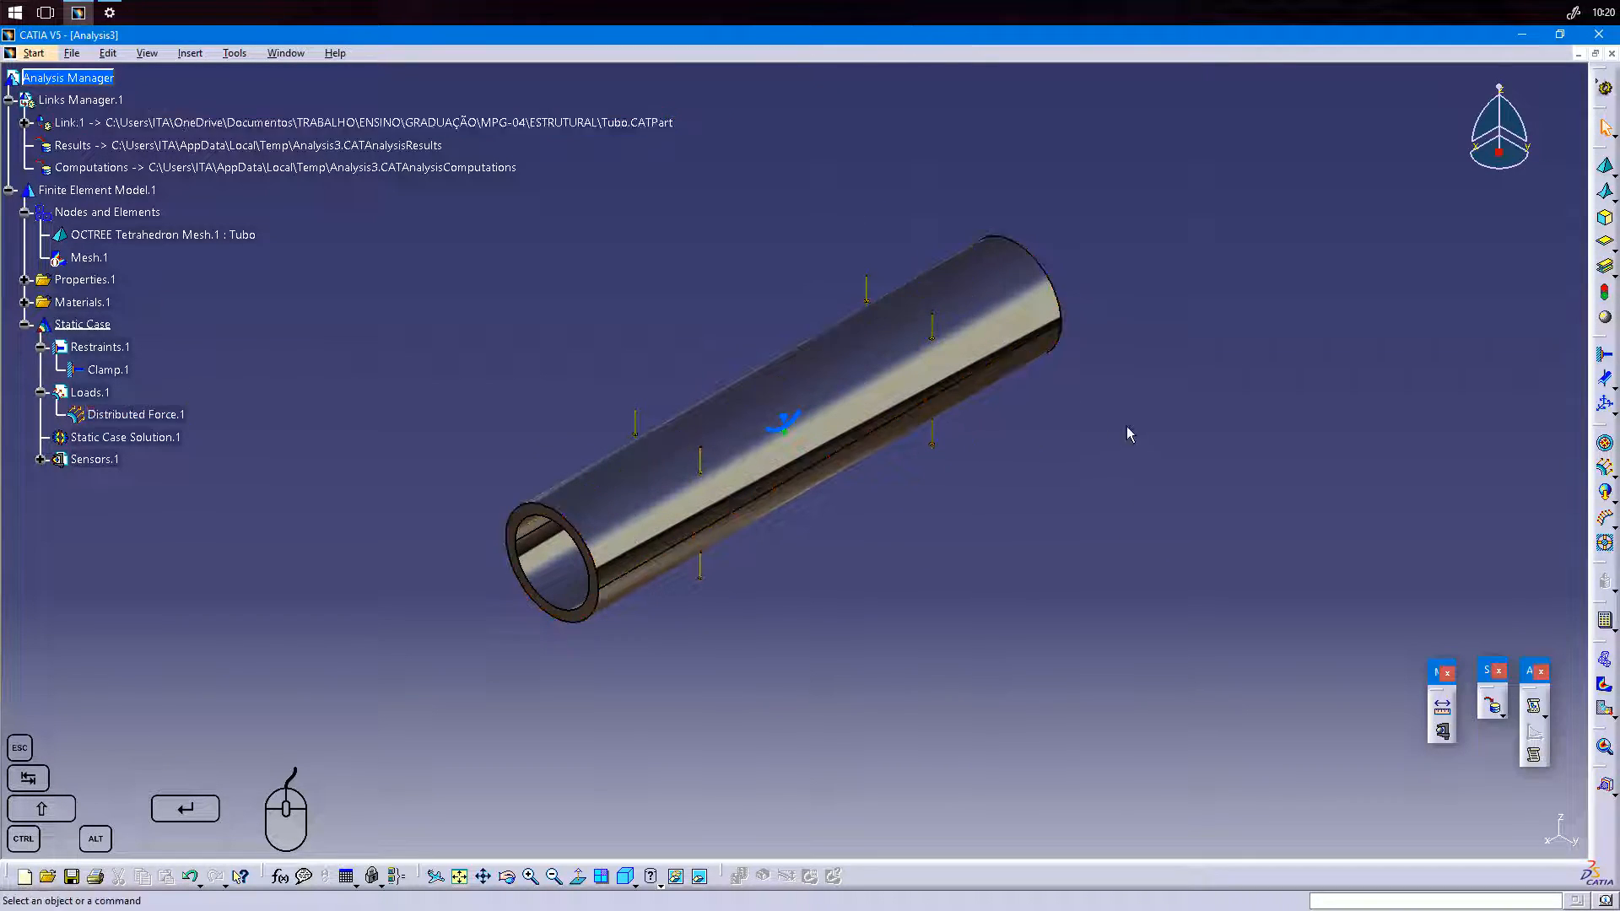
Display the deformed mesh of the tube and expand Static Case Solution.1 to show its image.
{"action": "middle_click_drag", "start_coordinate": [1143, 416], "coordinate": [1075, 474]}
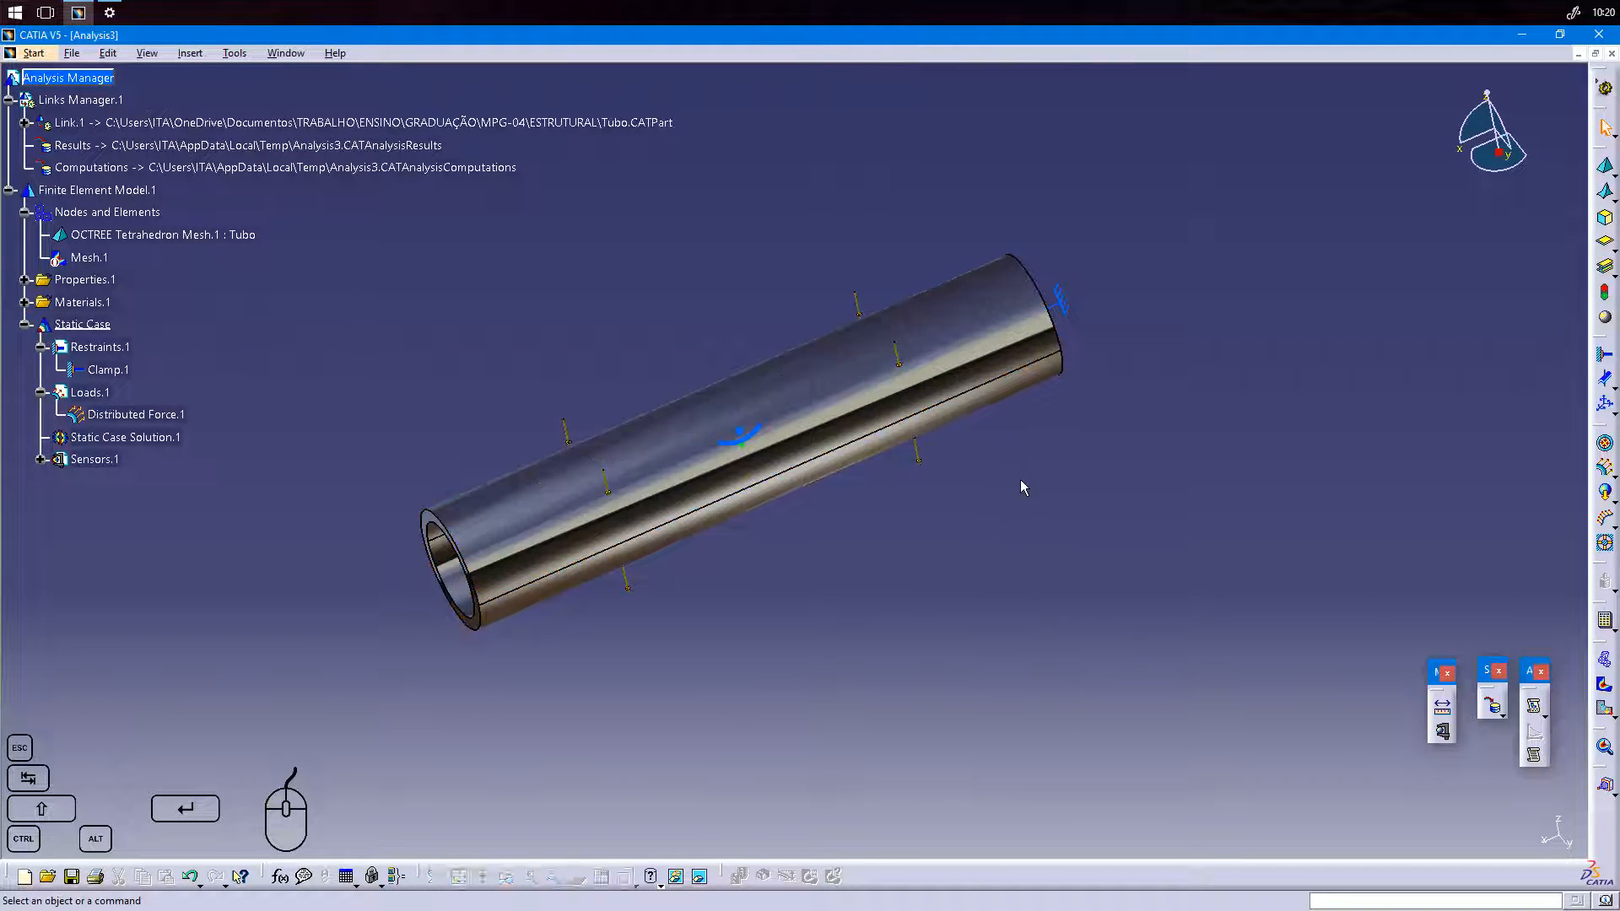
{"action": "left_click_drag", "start_coordinate": [533, 381], "coordinate": [597, 473]}
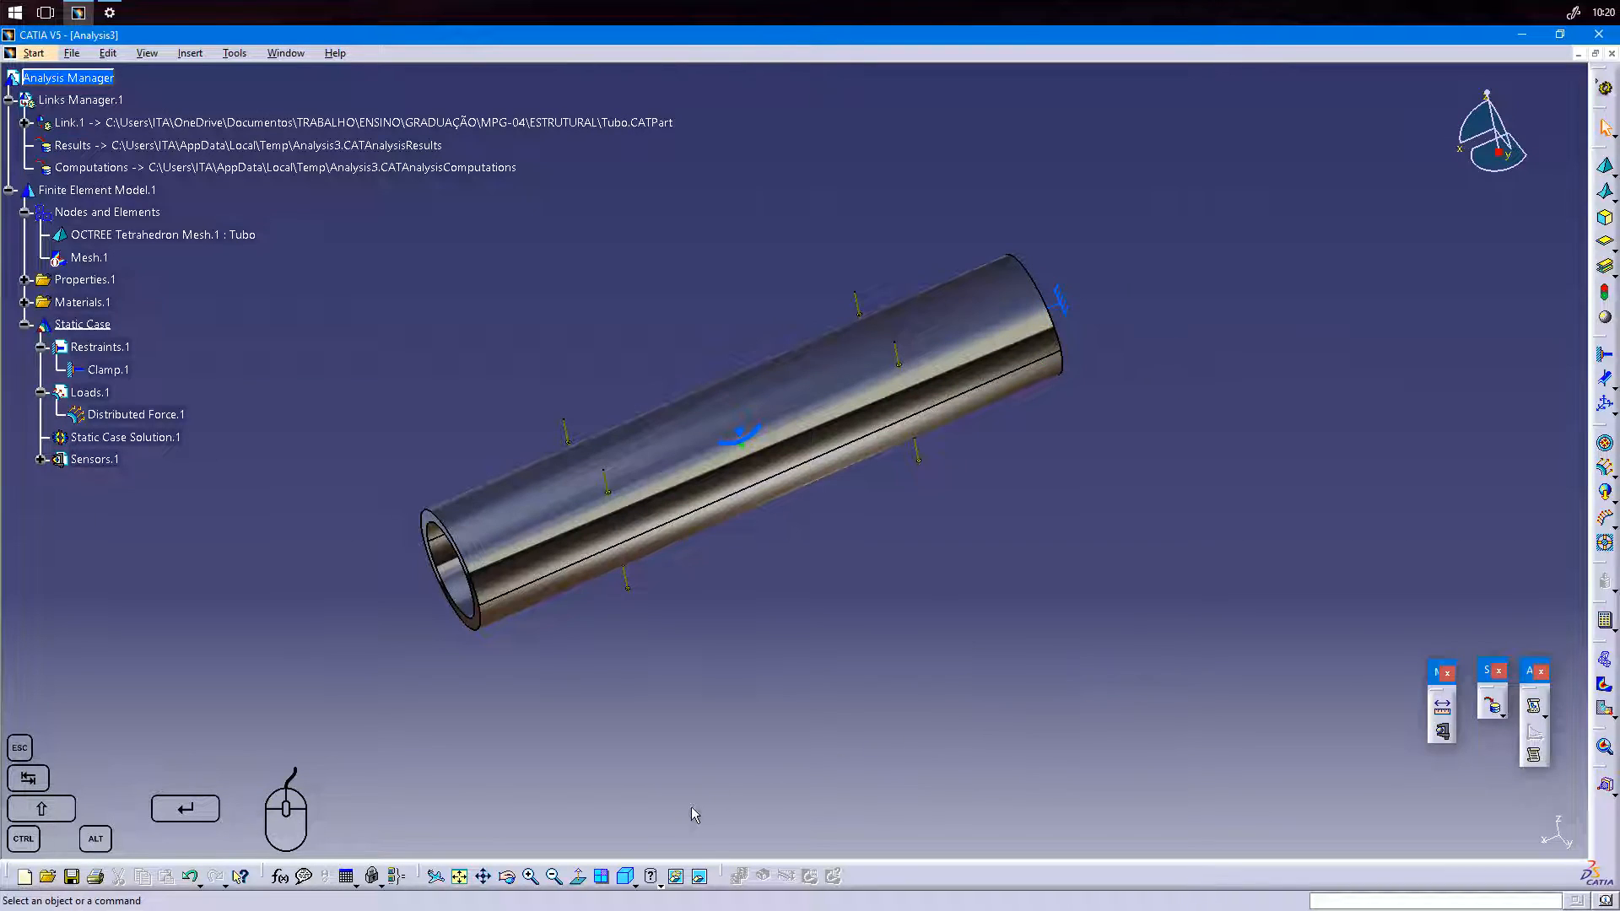
{"action": "left_click", "coordinate": [625, 876]}
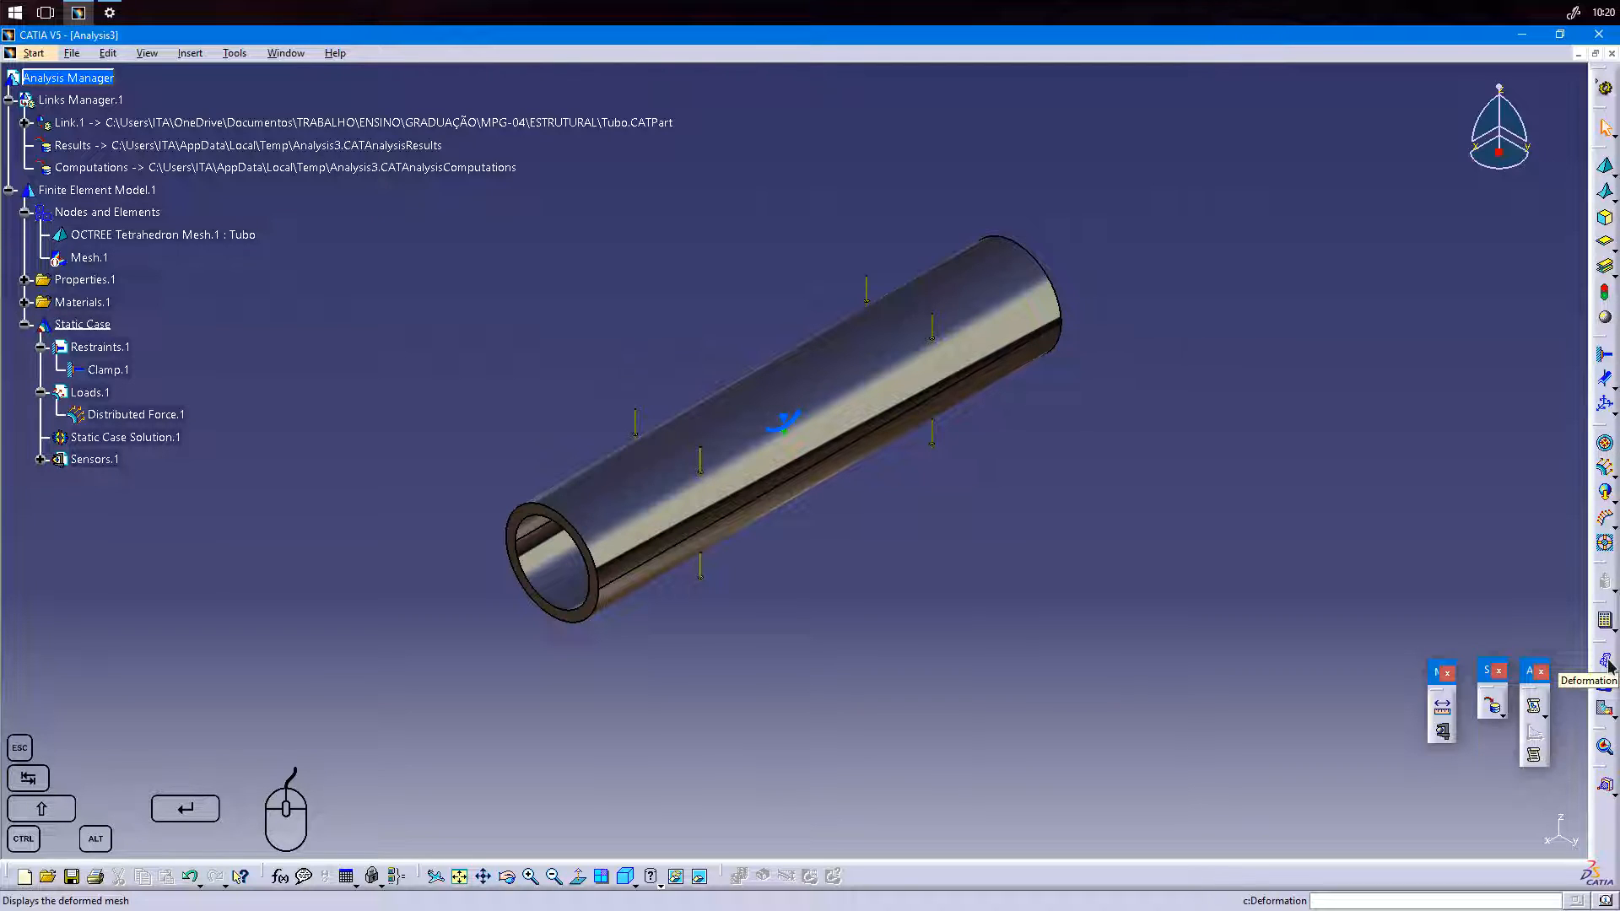
{"action": "left_click", "coordinate": [1606, 663]}
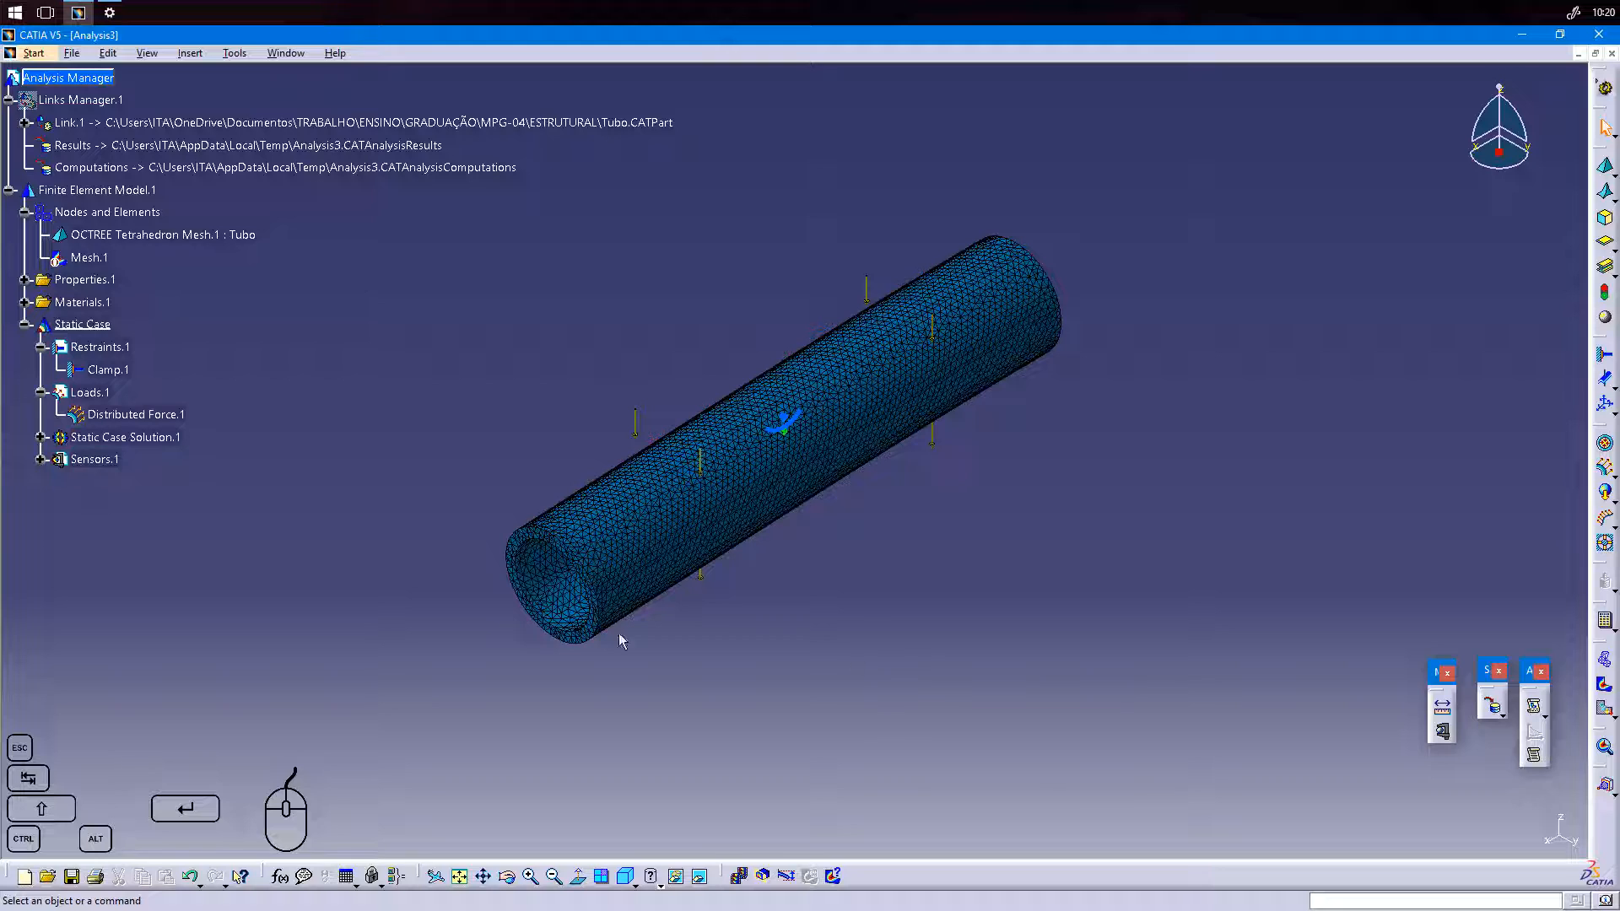
{"action": "left_click", "coordinate": [40, 438]}
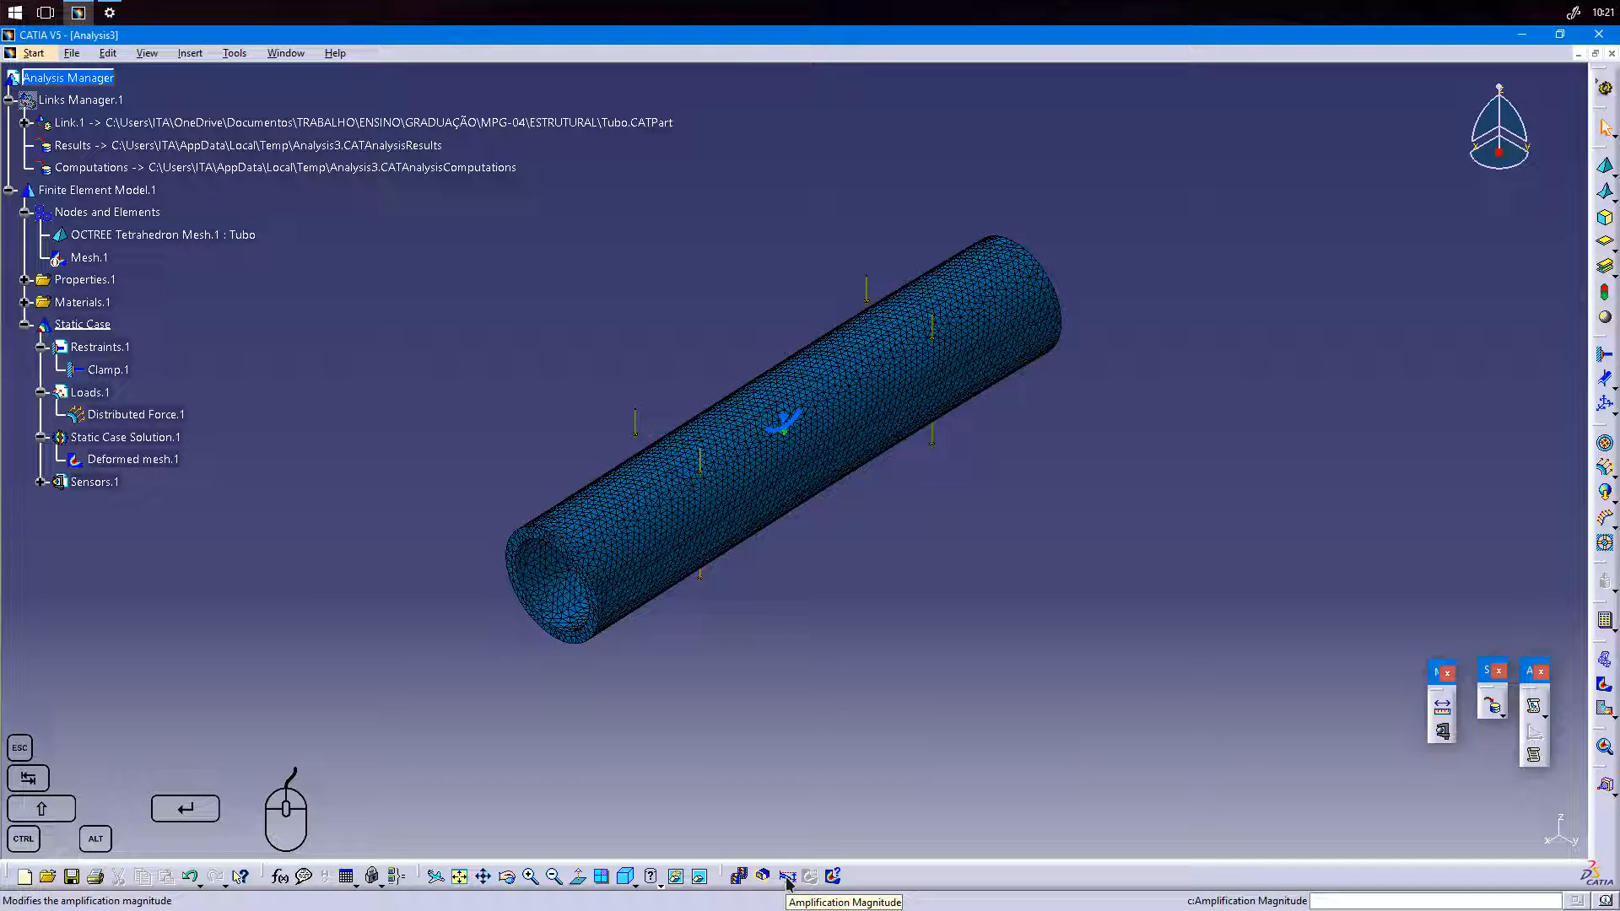
Examine the tube's bending under load in the standard right view.
{"action": "middle_click_drag", "start_coordinate": [1099, 509], "coordinate": [1046, 549]}
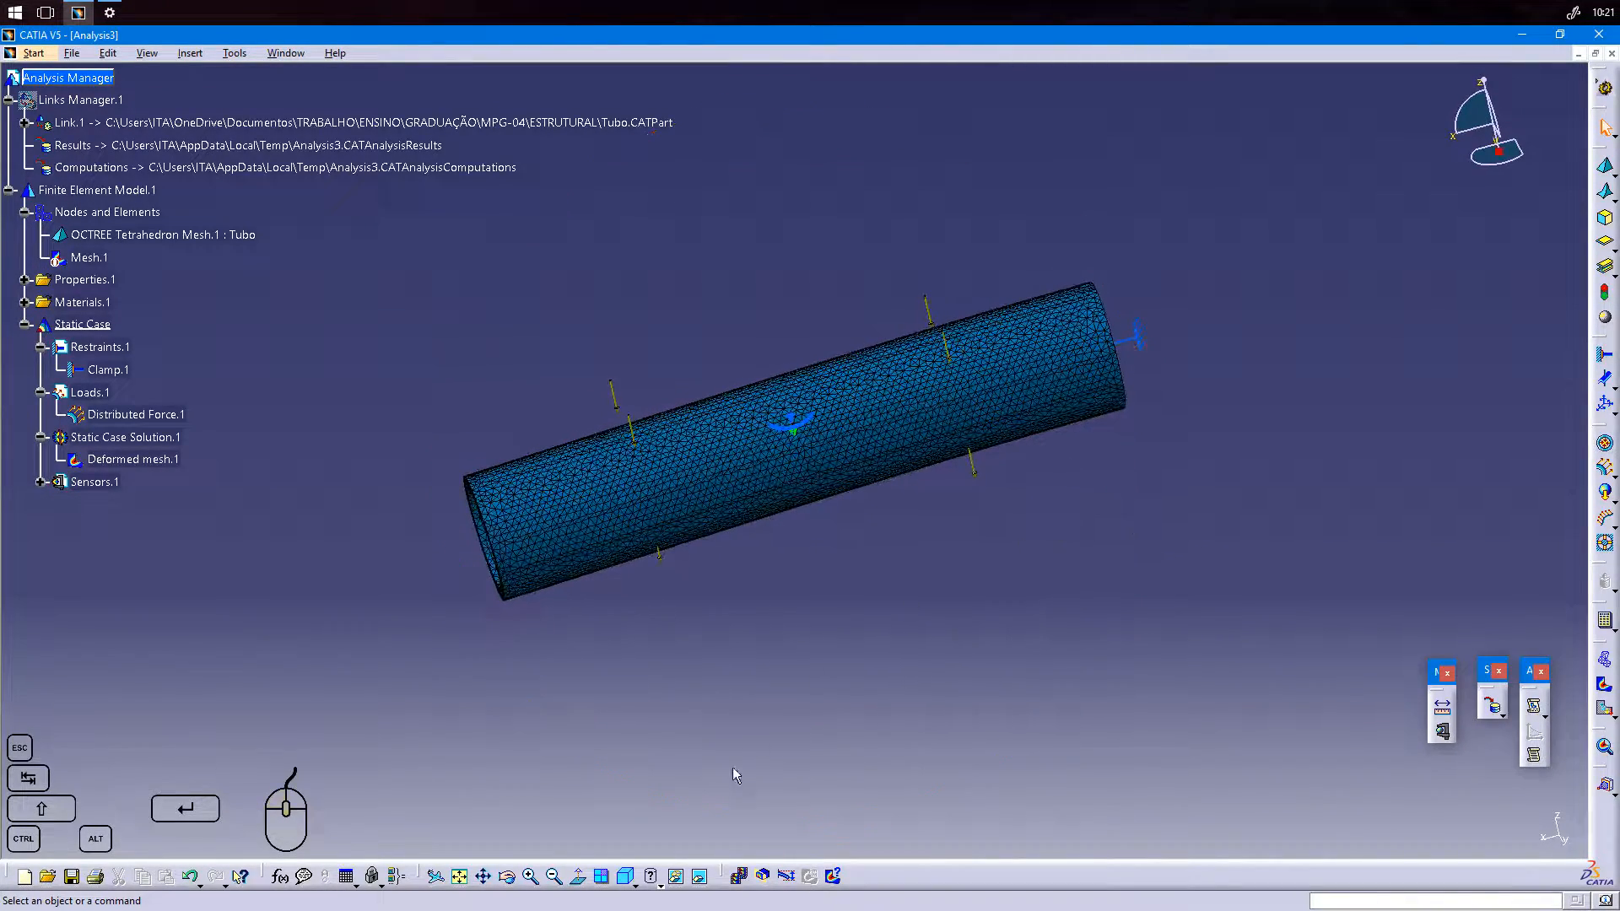
{"action": "left_click", "coordinate": [632, 884]}
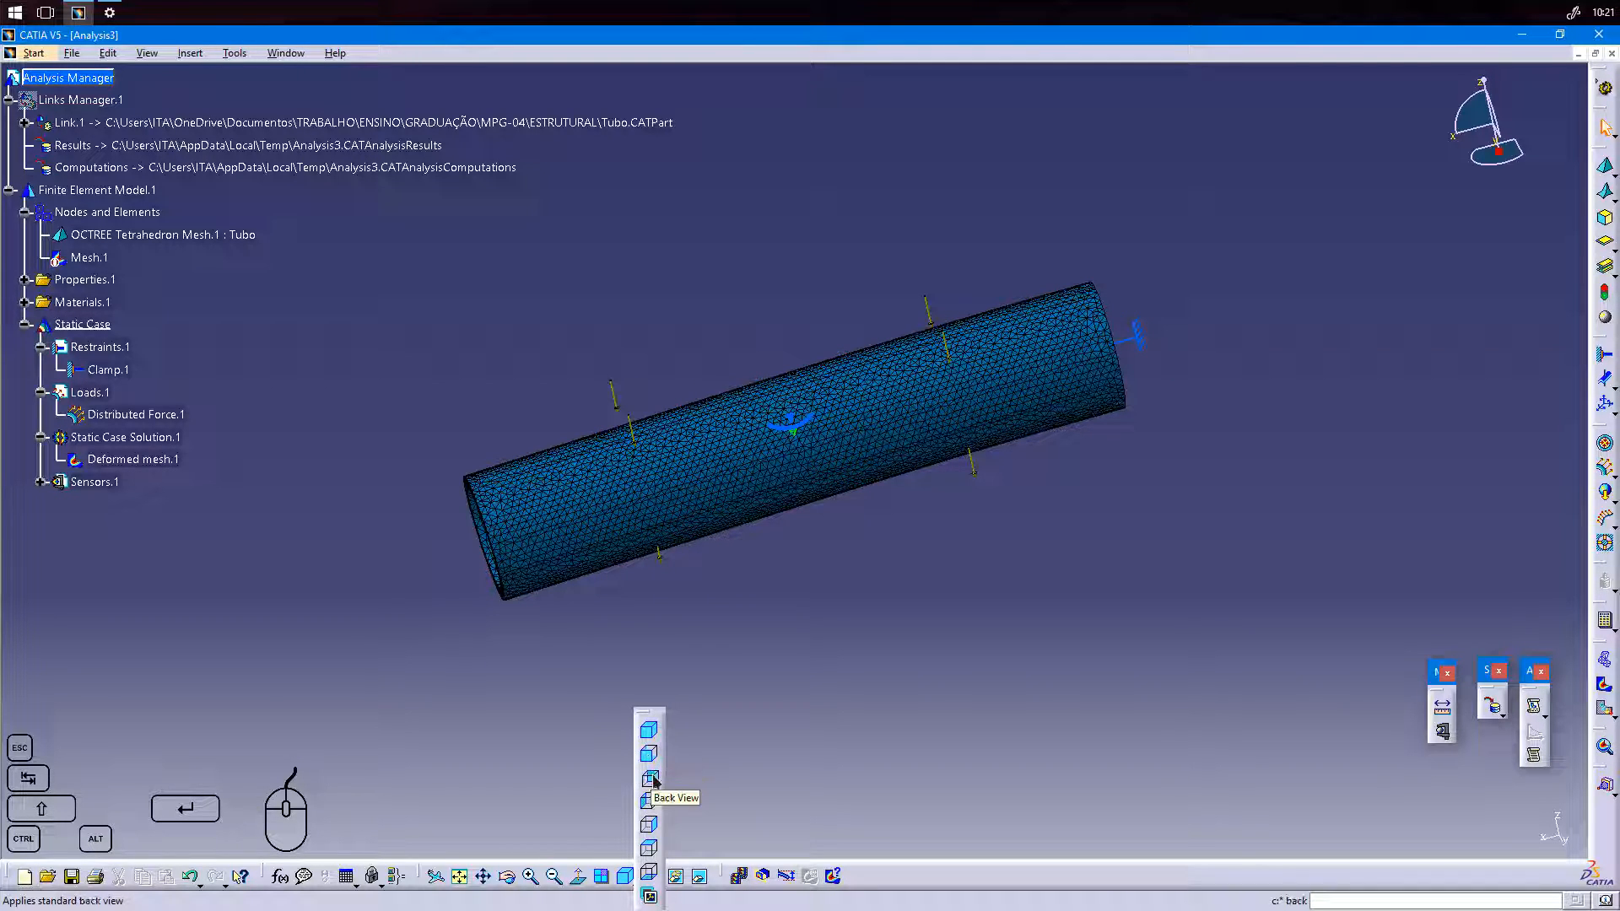
{"action": "left_click", "coordinate": [655, 831]}
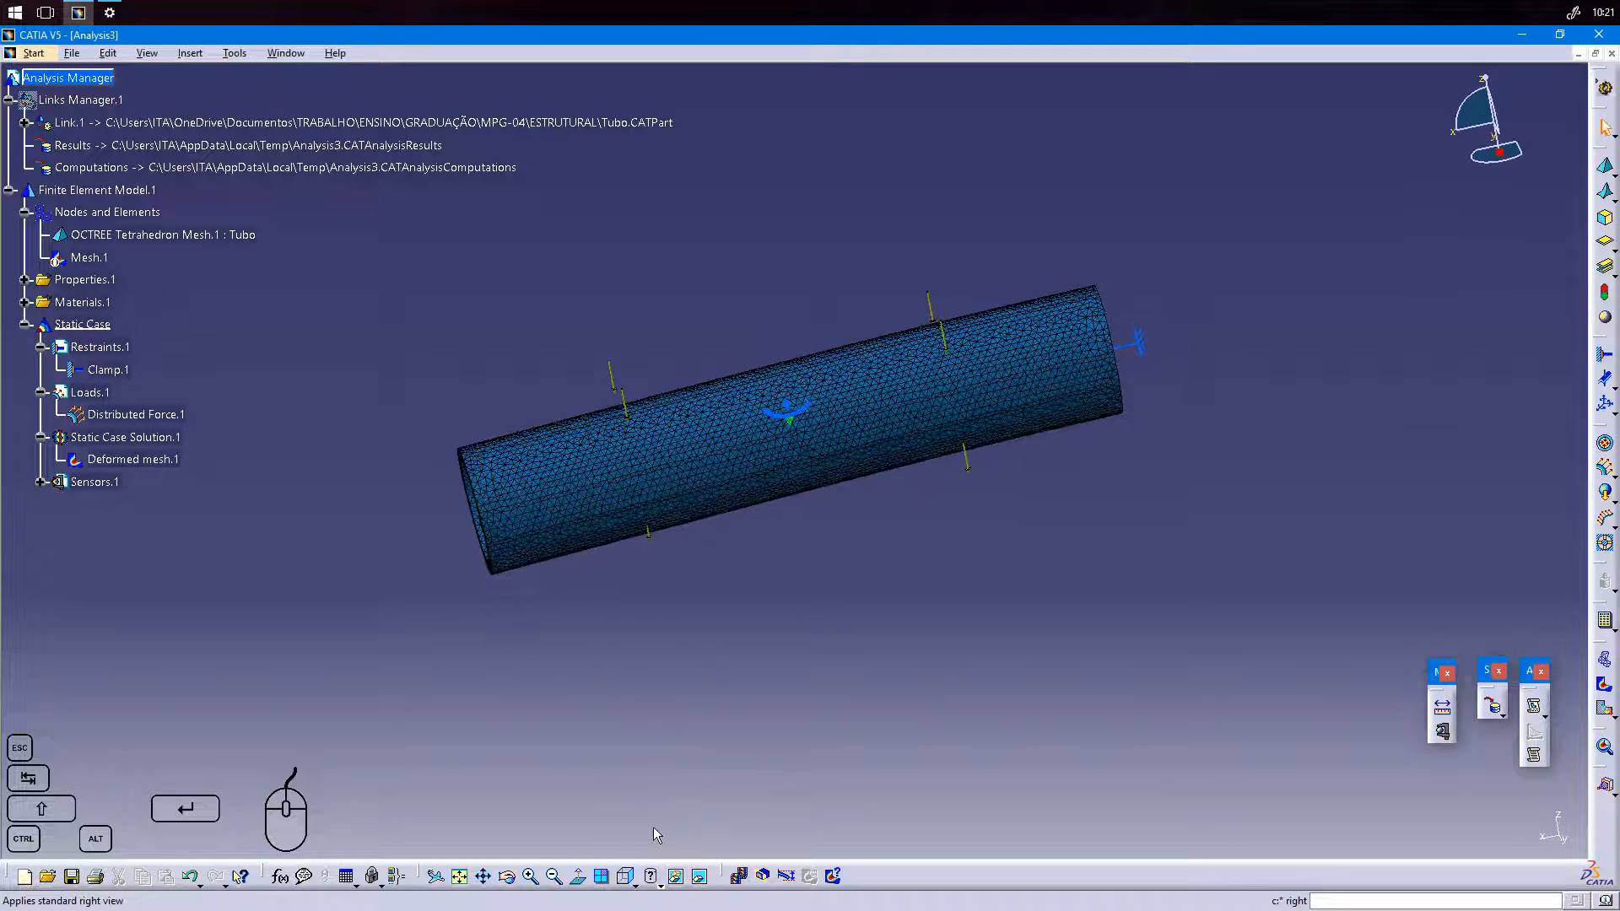
{"action": "middle_click_drag", "start_coordinate": [834, 506], "coordinate": [847, 590]}
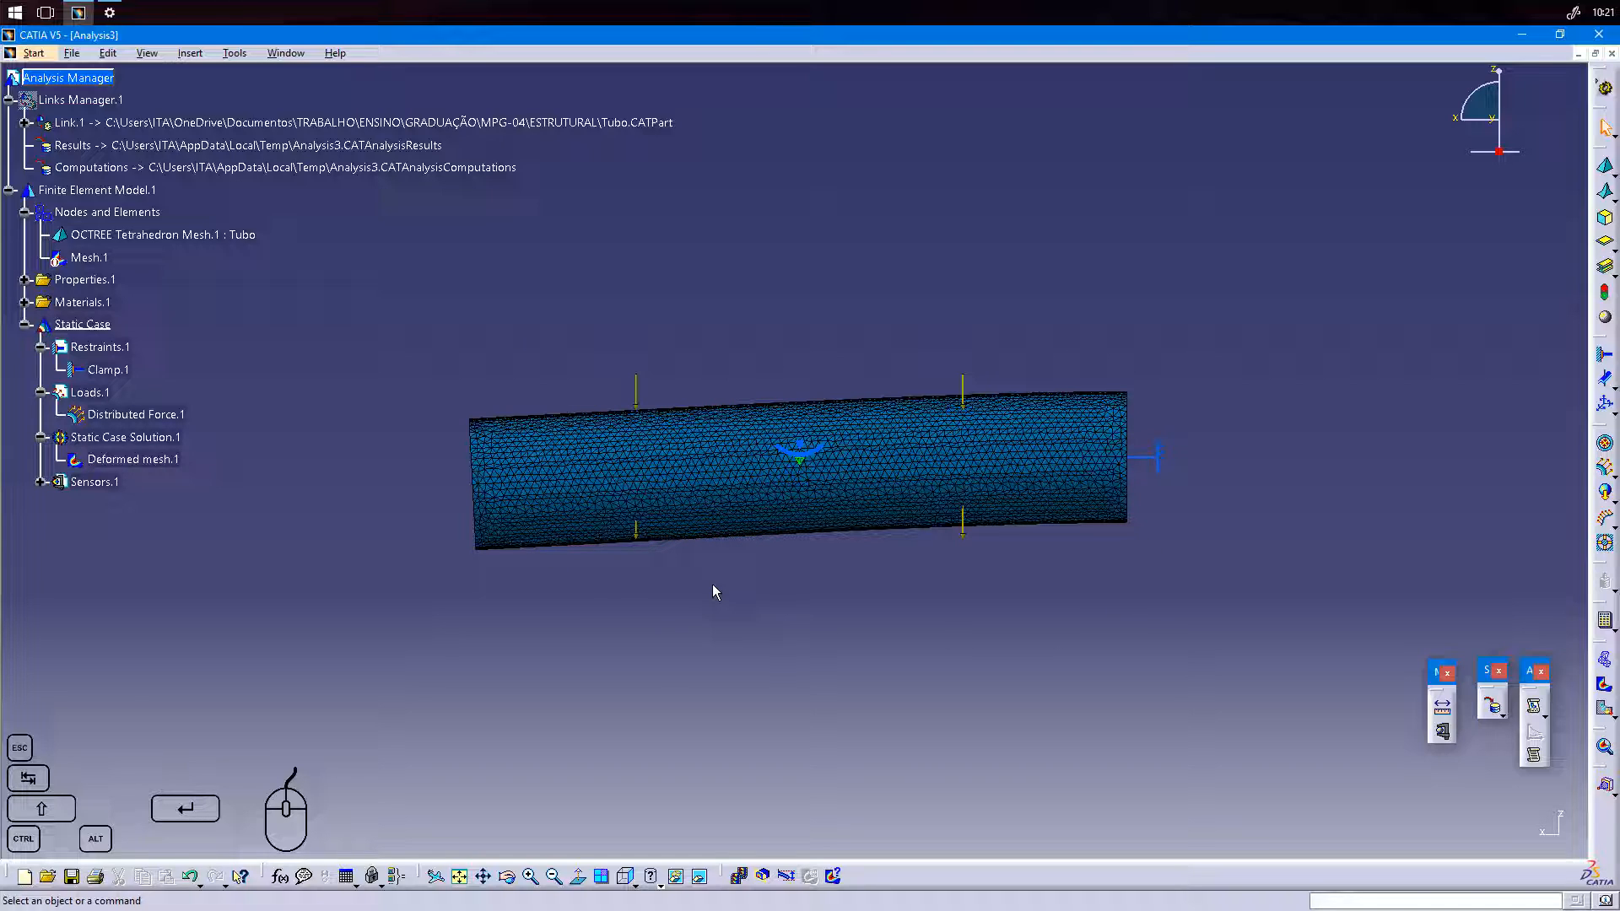
Set the deformed mesh's amplification scaling factor to 1.
{"action": "left_click", "coordinate": [790, 878]}
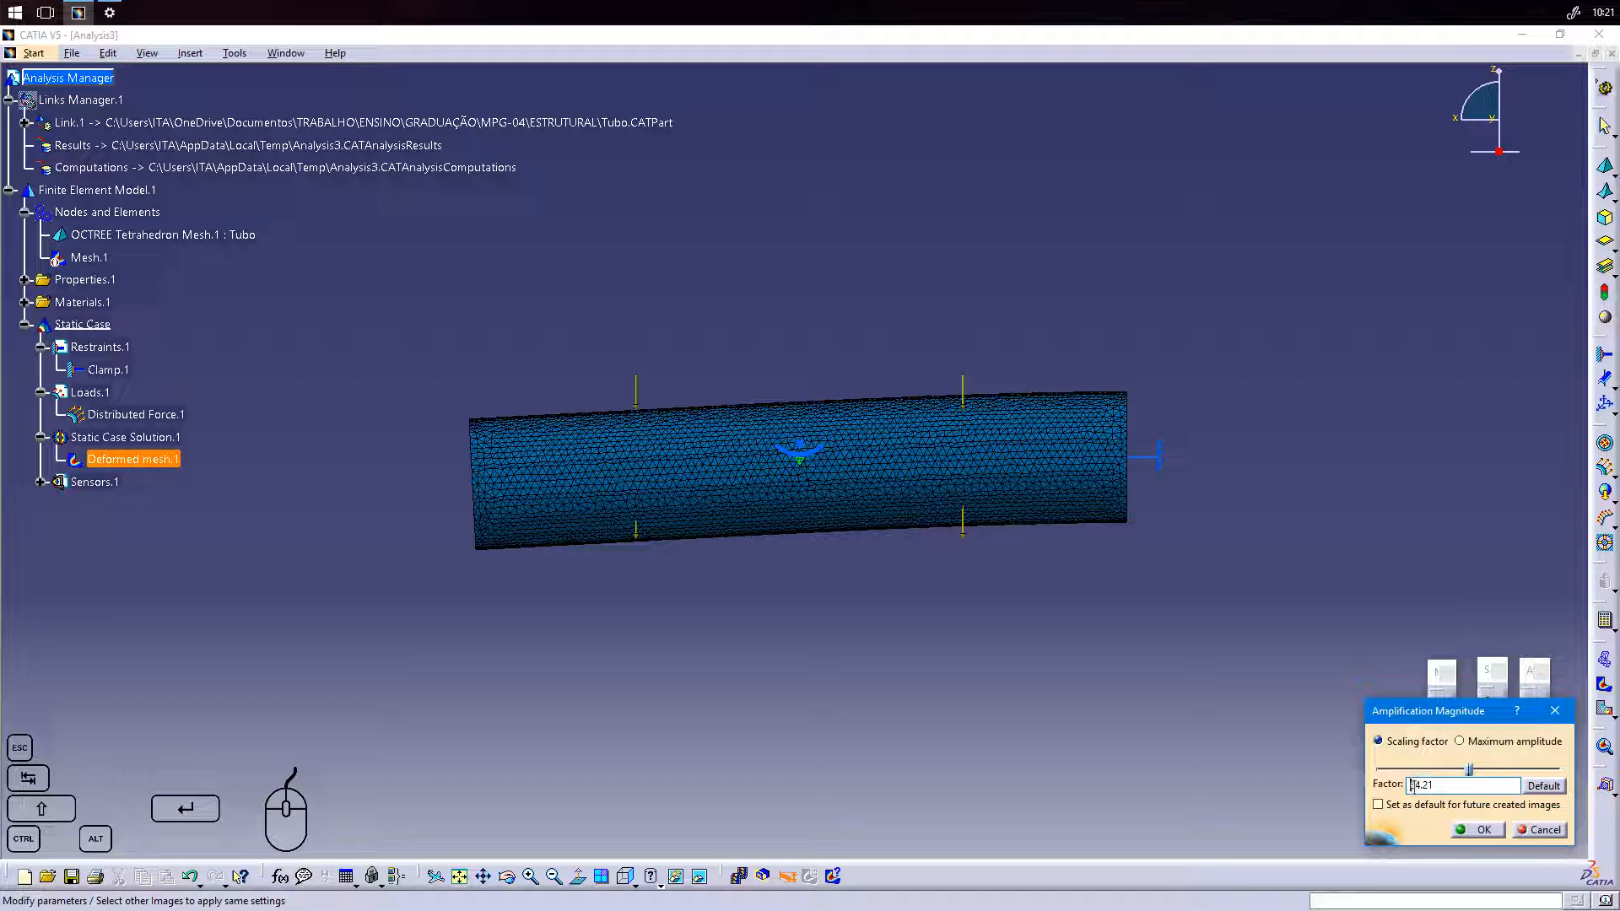
{"action": "left_click_drag", "start_coordinate": [1453, 789], "coordinate": [1381, 784]}
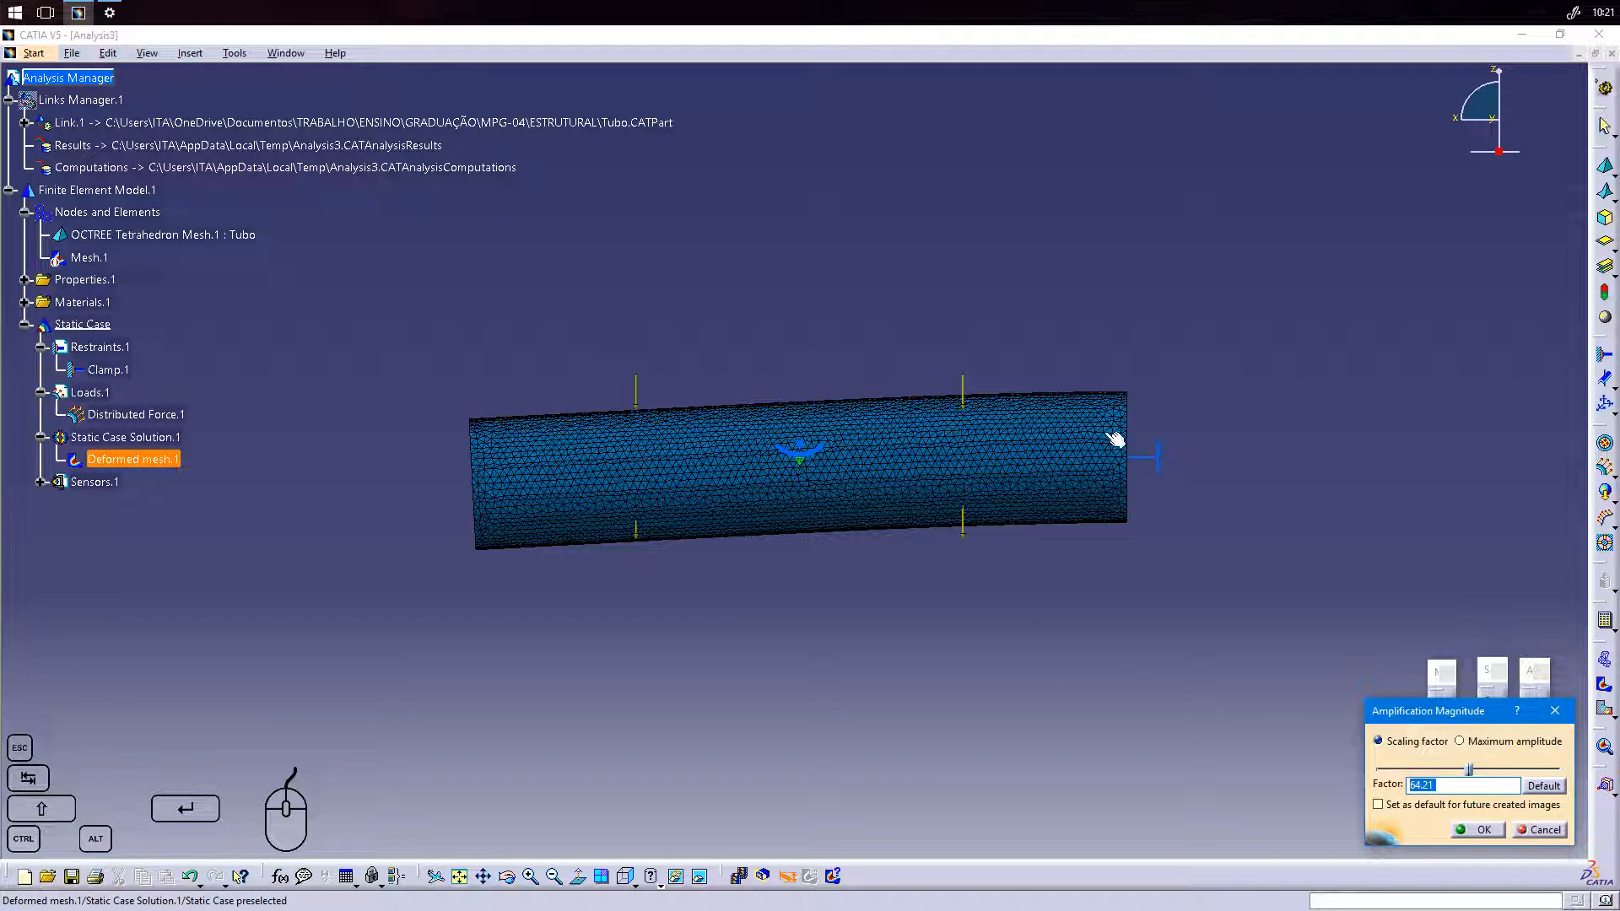
{"action": "left_click", "coordinate": [1544, 787]}
{"action": "left_click_drag", "start_coordinate": [1469, 769], "coordinate": [1386, 785]}
{"action": "type", "text": "1"}
{"action": "key", "text": "Tab"}
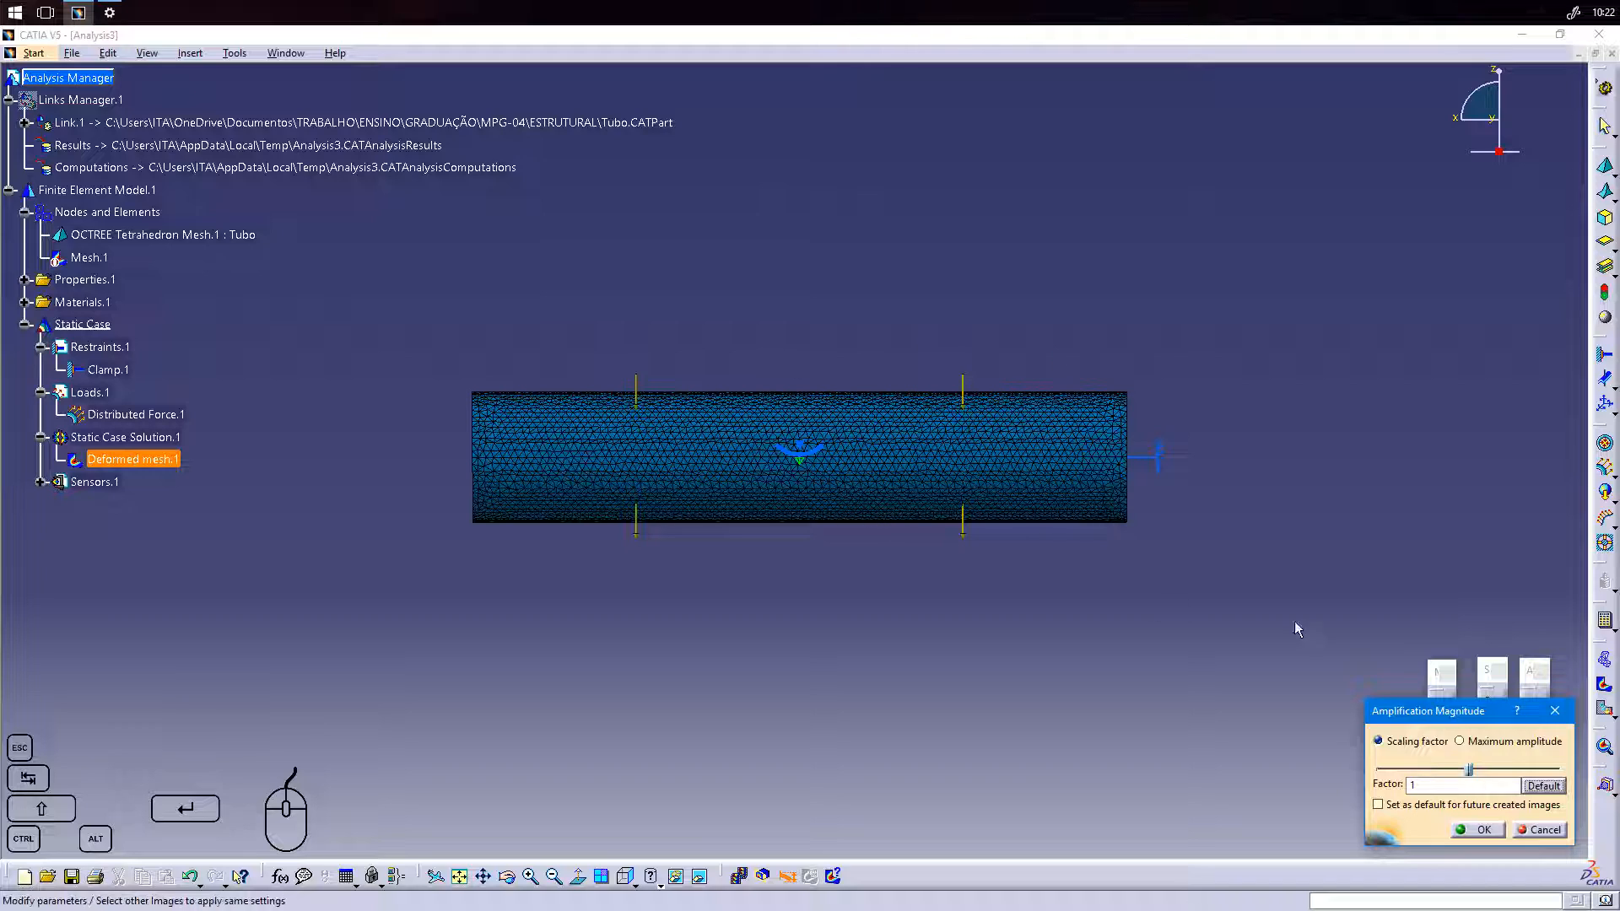
Restore the default amplification factor for the deformed mesh and return to the isometric view.
{"action": "left_click", "coordinate": [1549, 789]}
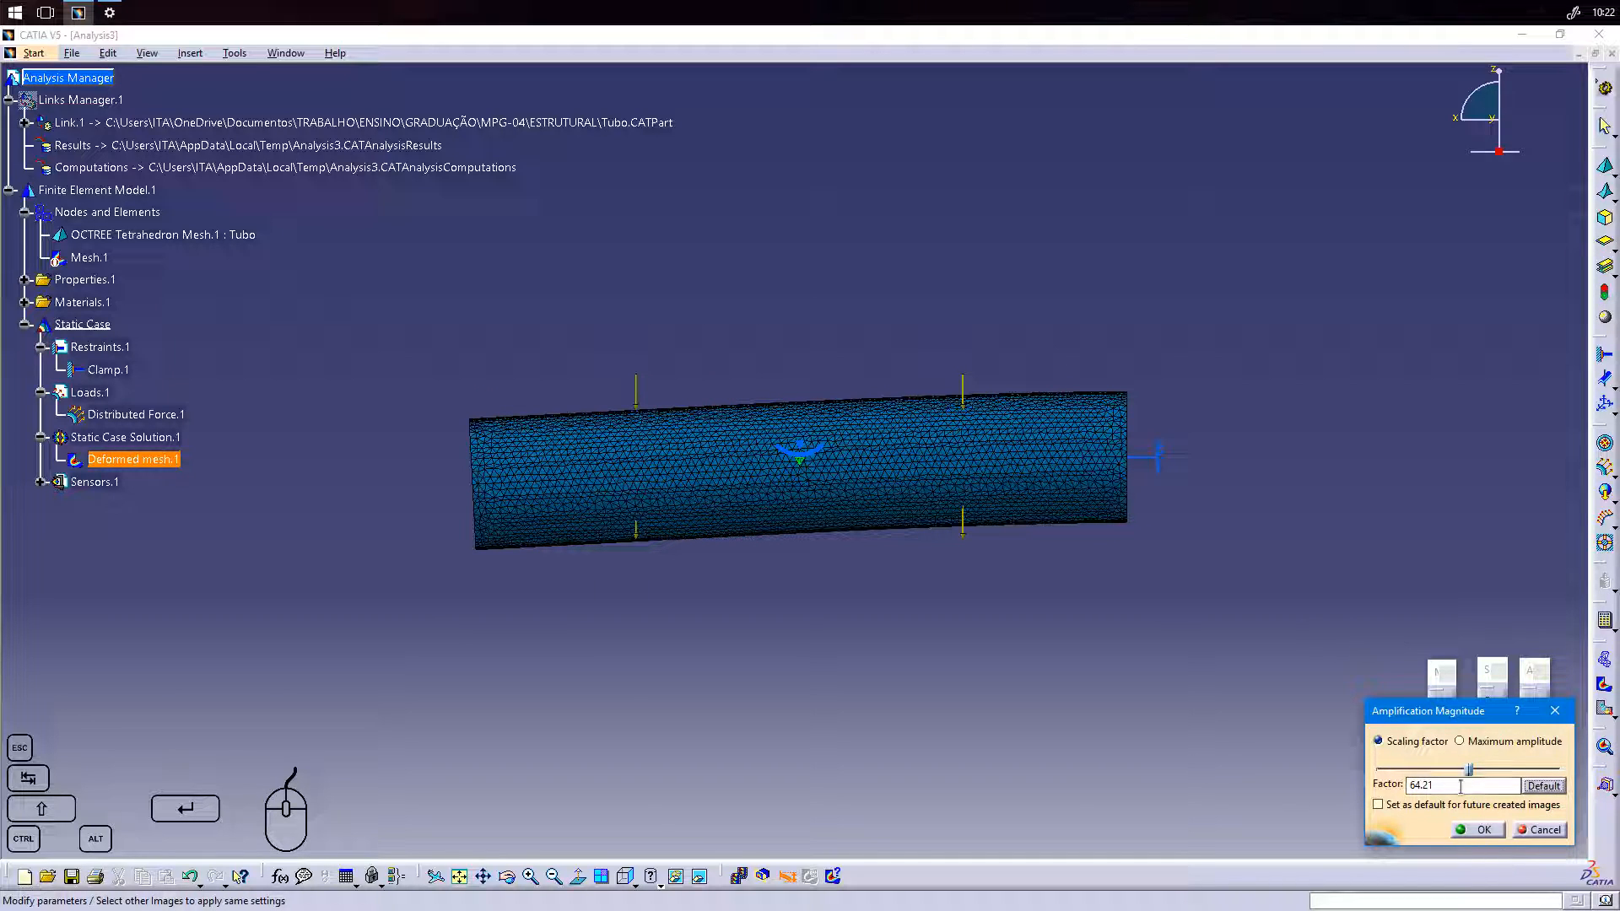
{"action": "left_click", "coordinate": [1482, 830]}
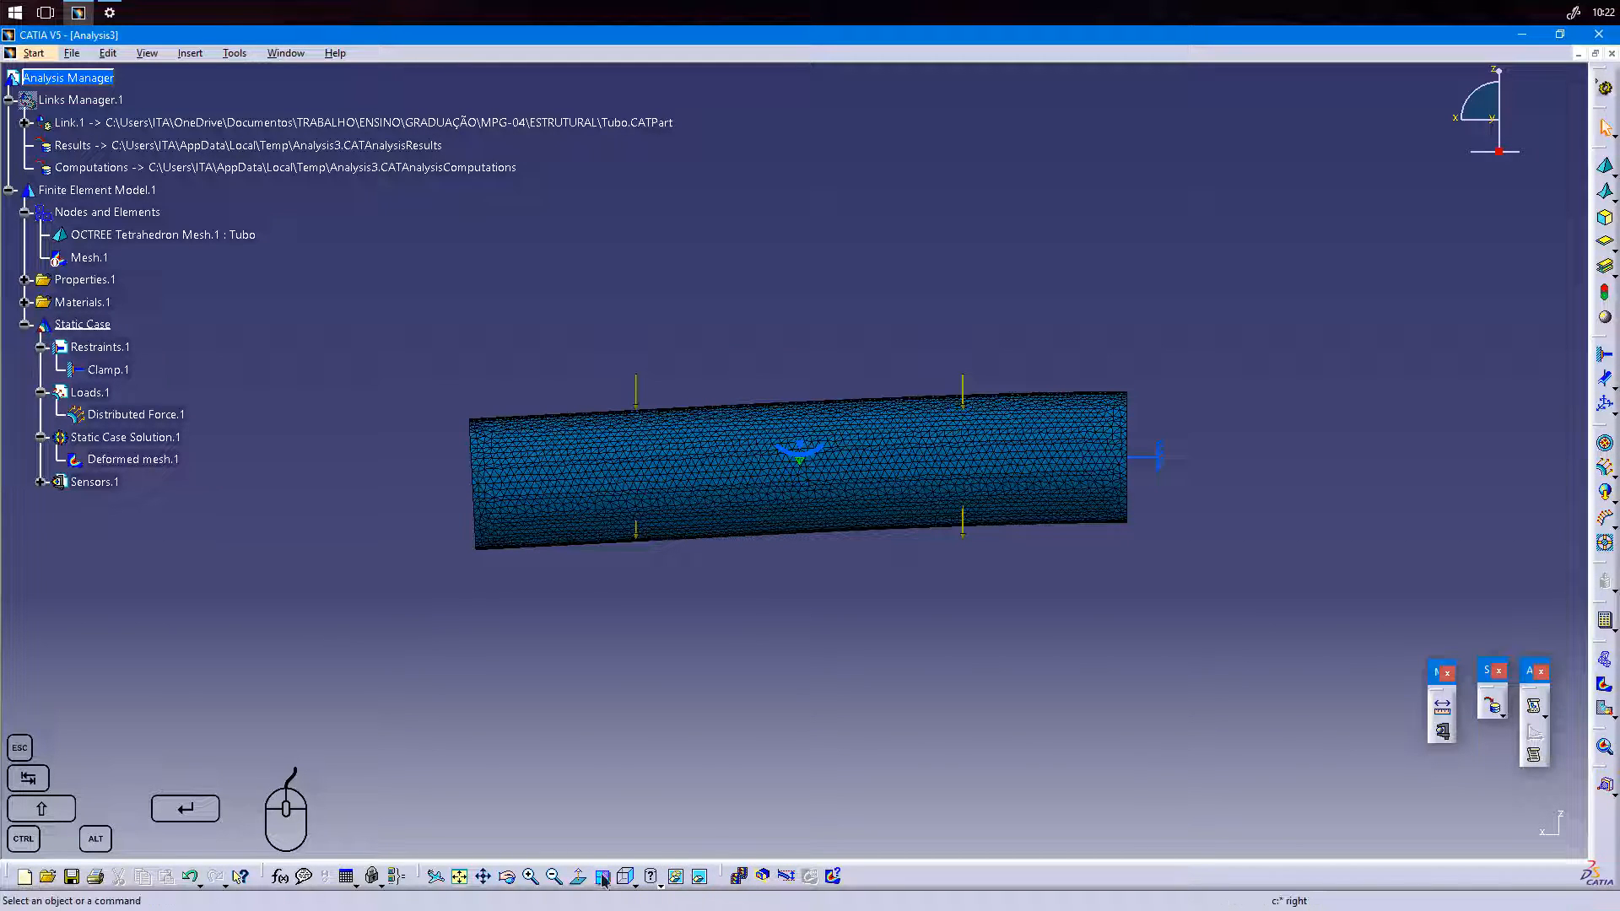
{"action": "left_click", "coordinate": [633, 883]}
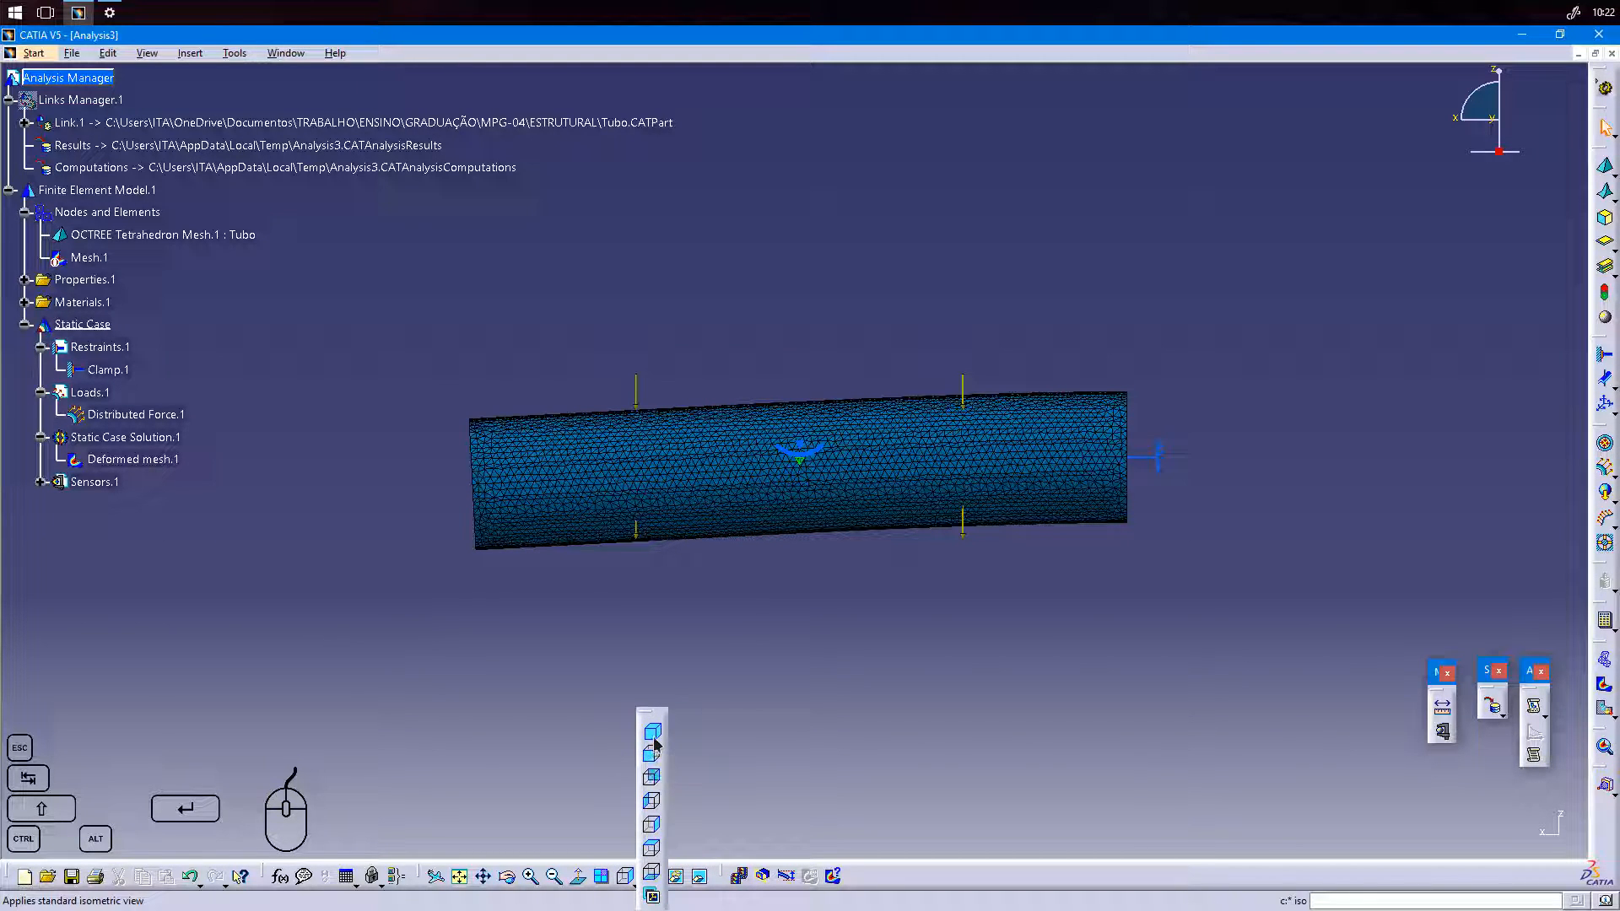
{"action": "left_click", "coordinate": [654, 741]}
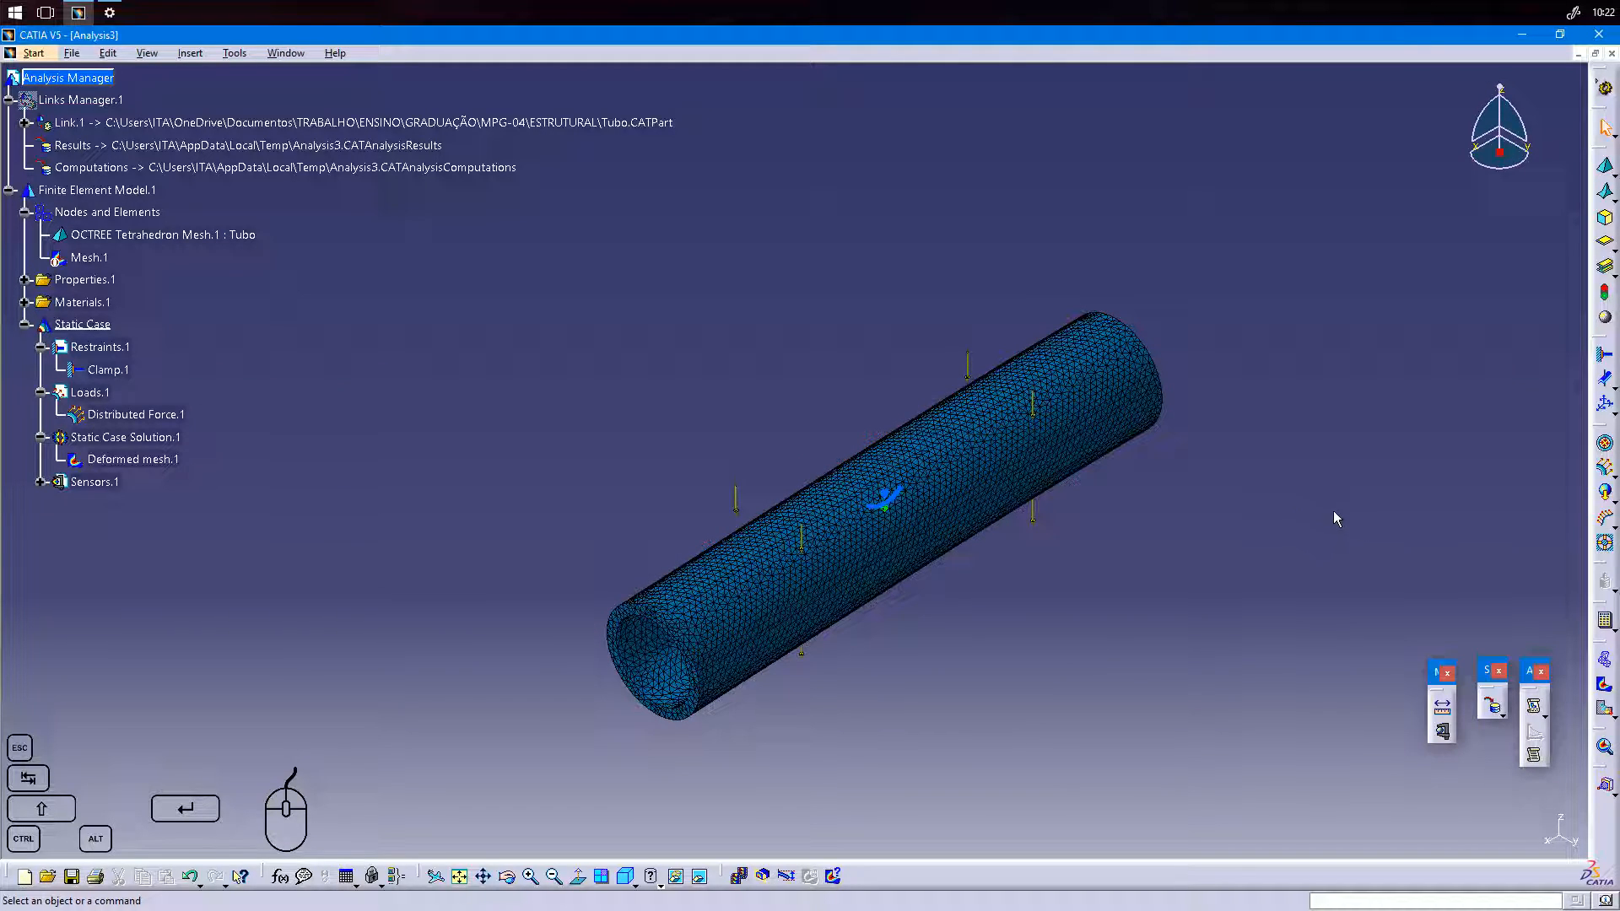
Display the Von Mises stress image of the tube and expand its entry under Static Case Solution.1.
{"action": "left_click", "coordinate": [1606, 689]}
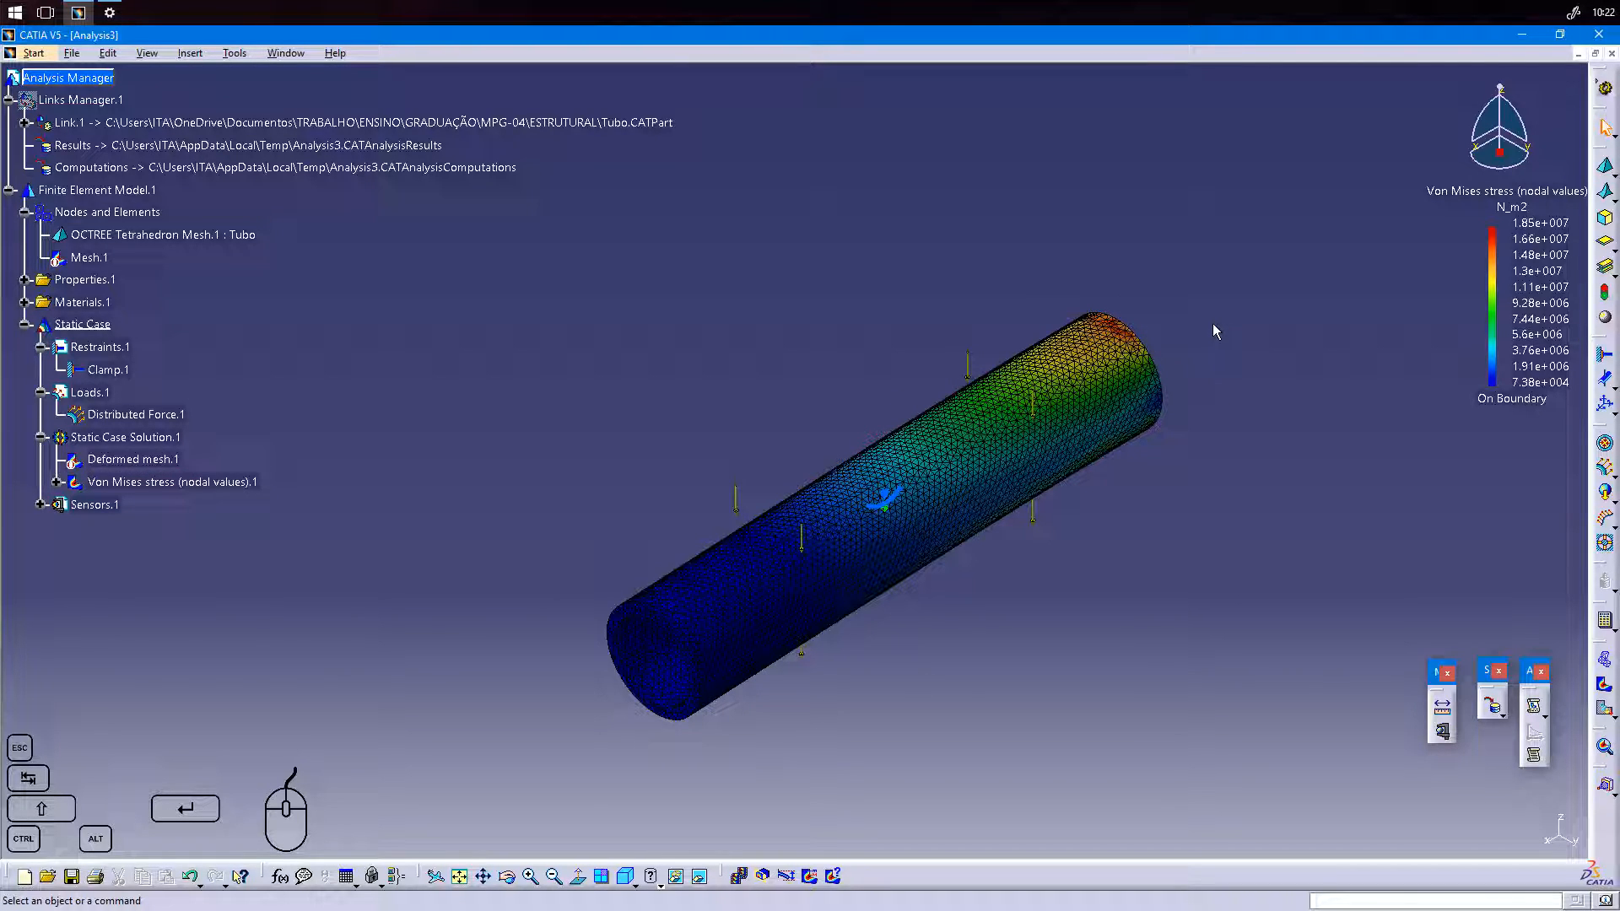
{"action": "left_click", "coordinate": [56, 483]}
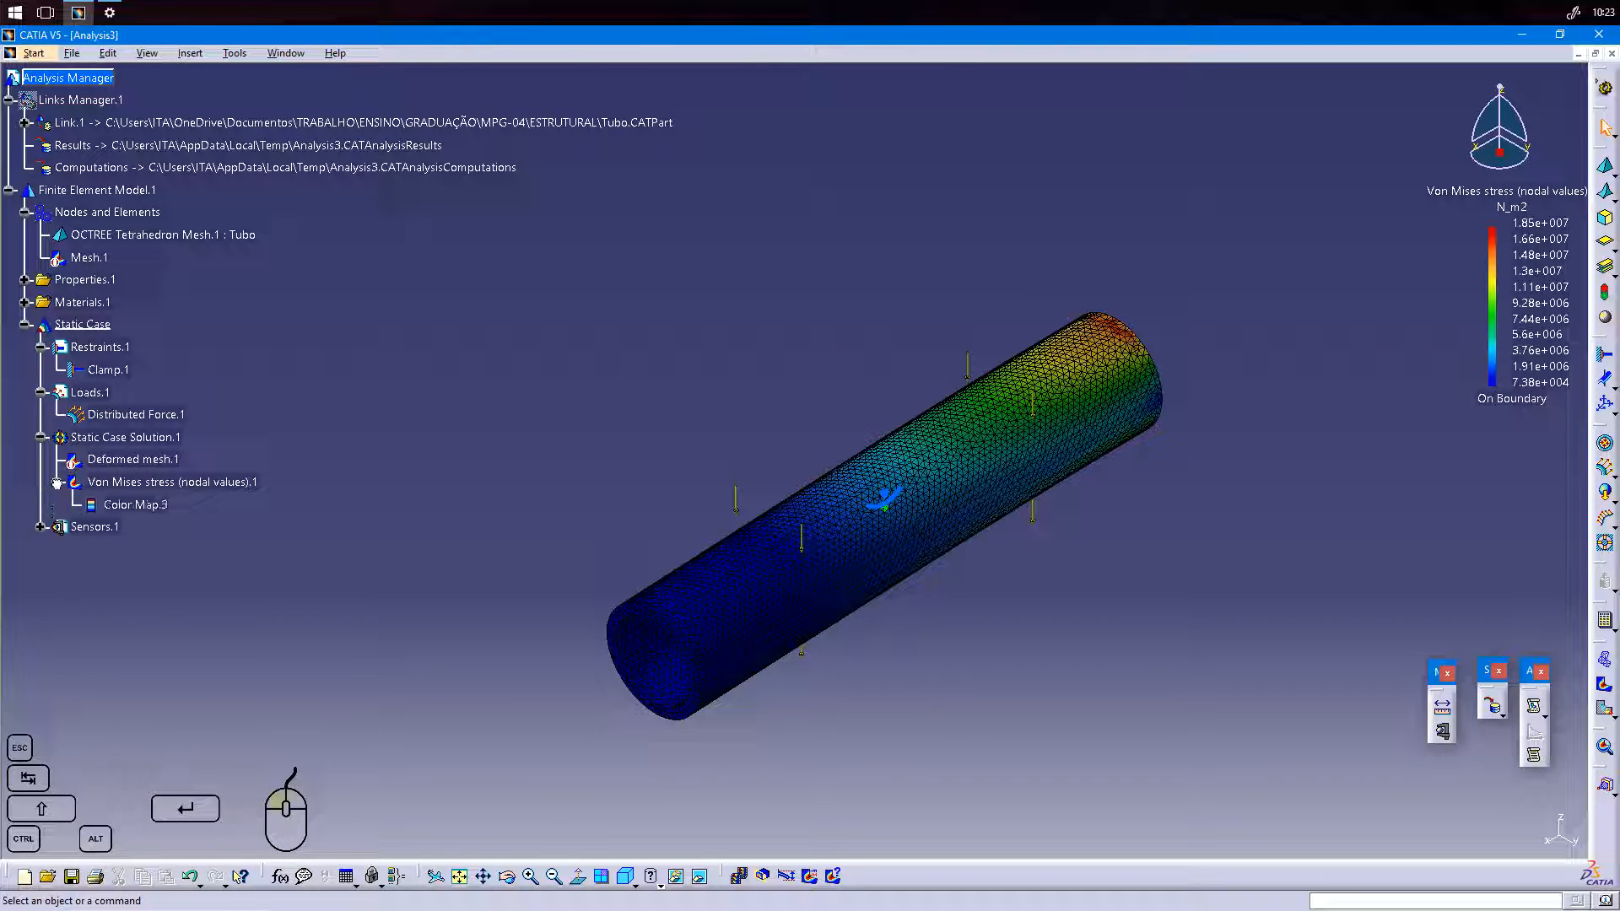
Compare the Von Mises stress image as Discontinuous iso and Symbol, and return its visualization type to Average iso.
{"action": "double_click", "coordinate": [168, 486]}
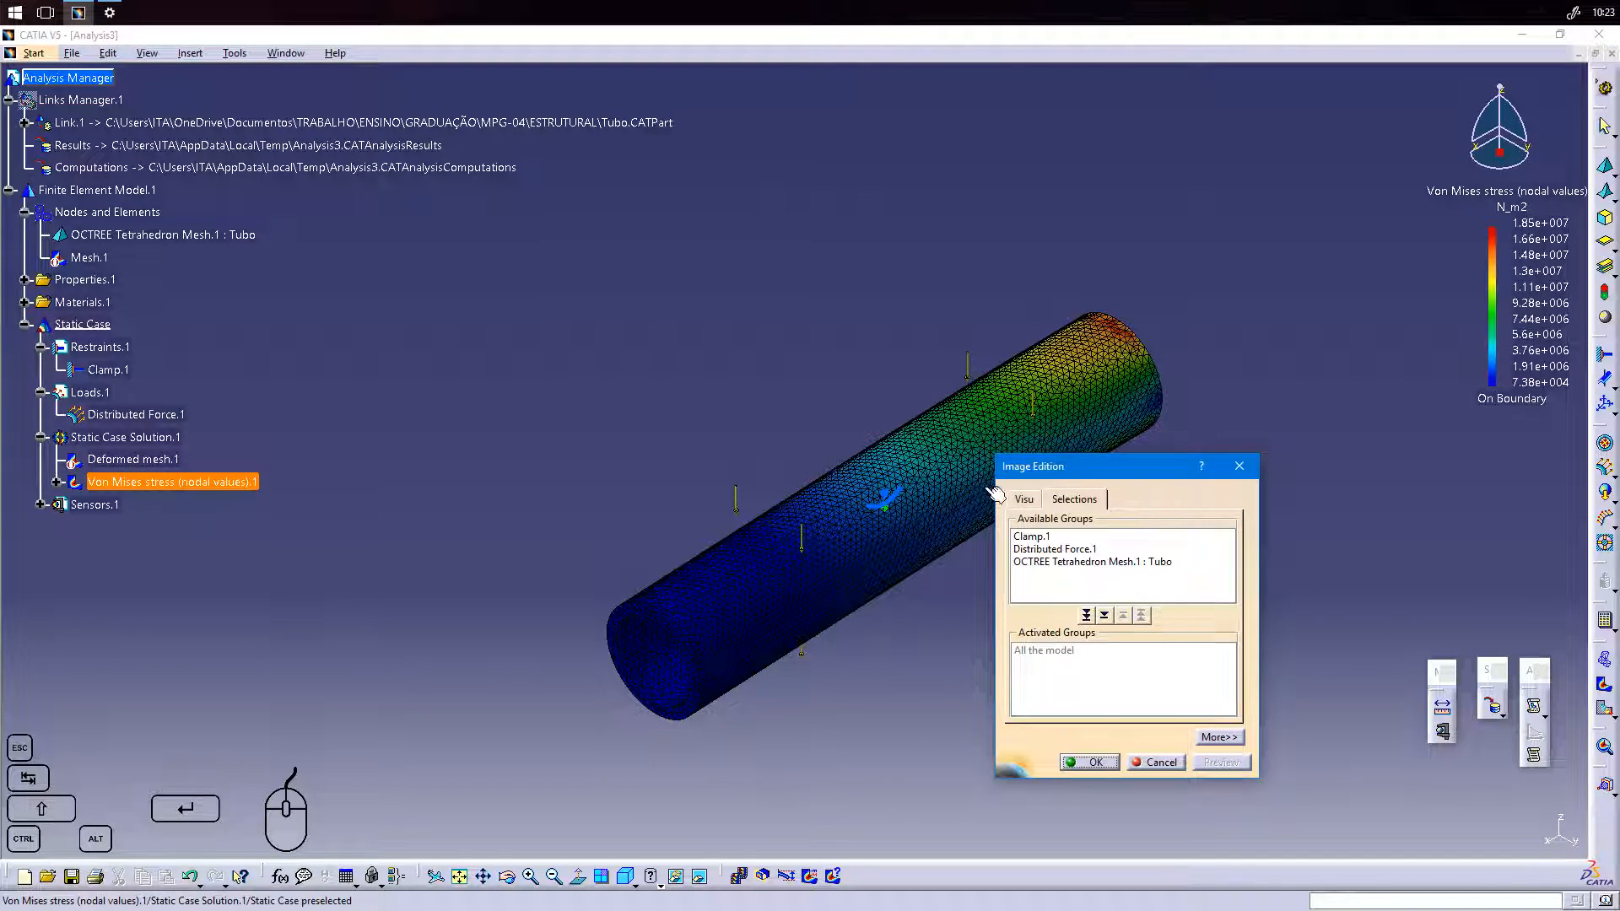
{"action": "left_click", "coordinate": [1031, 499]}
{"action": "left_click_drag", "start_coordinate": [1096, 466], "coordinate": [1328, 334]}
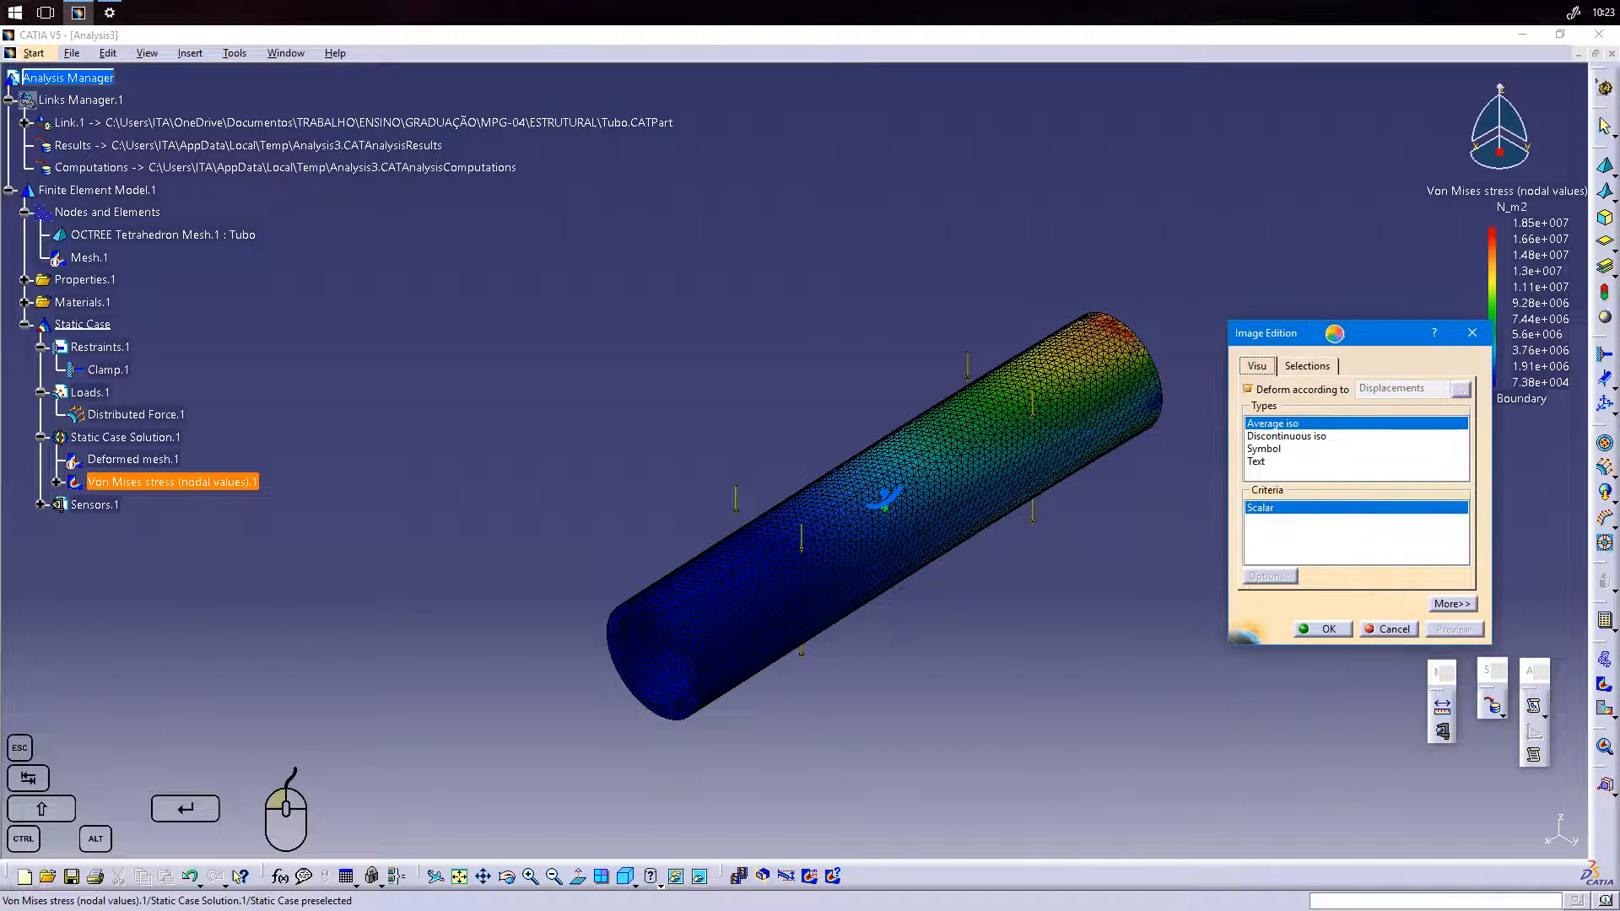
{"action": "left_click", "coordinate": [1306, 439]}
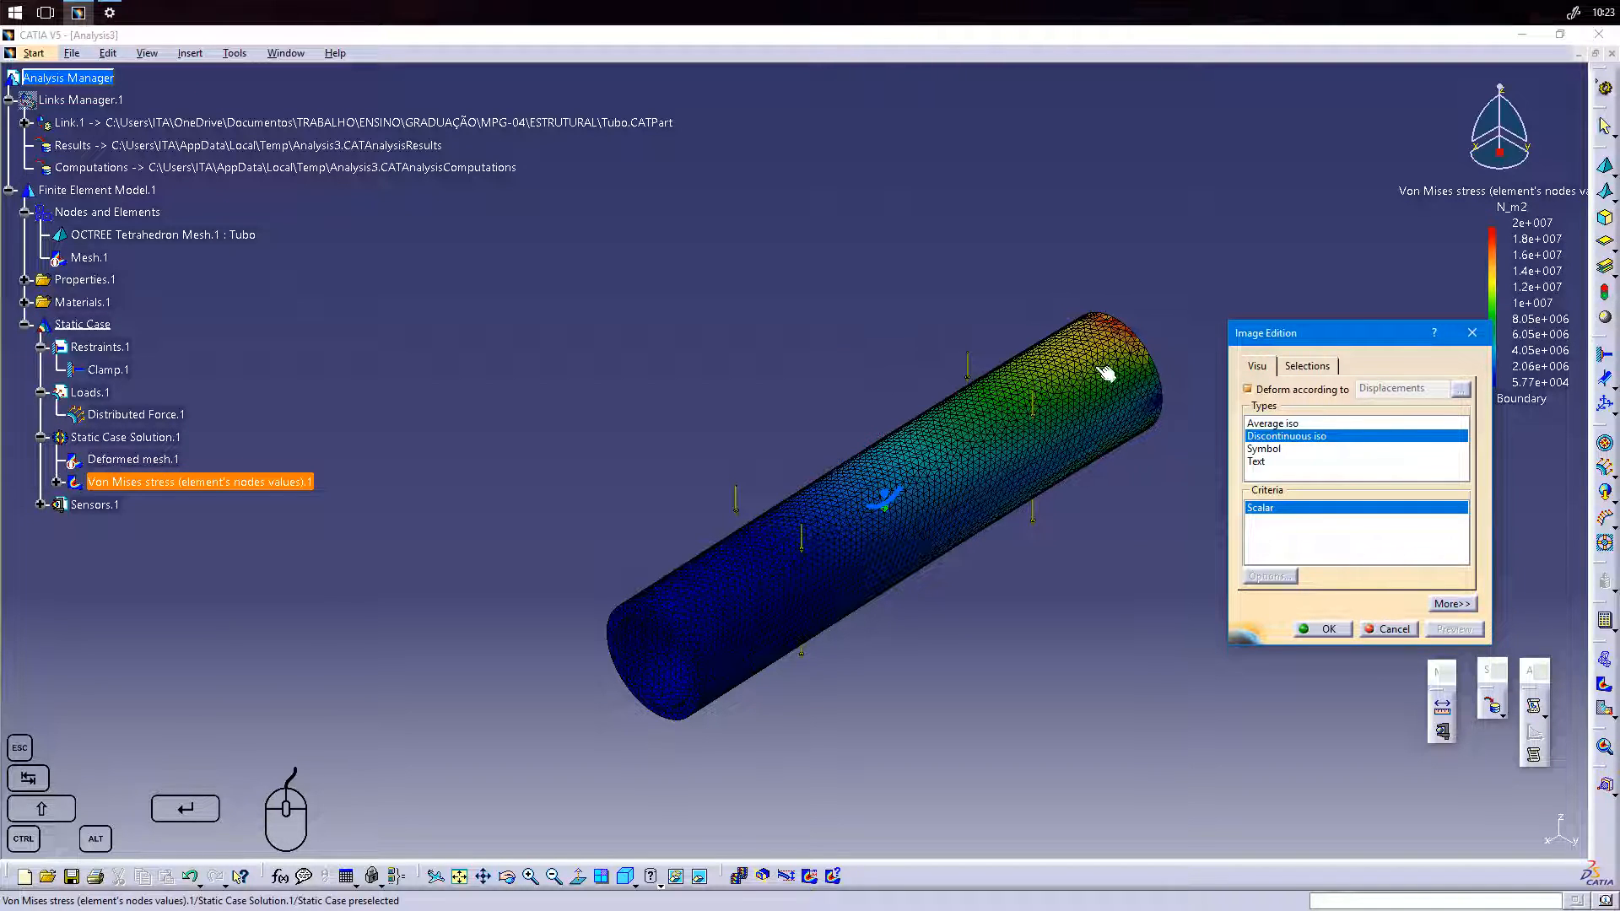
{"action": "left_click", "coordinate": [1289, 450]}
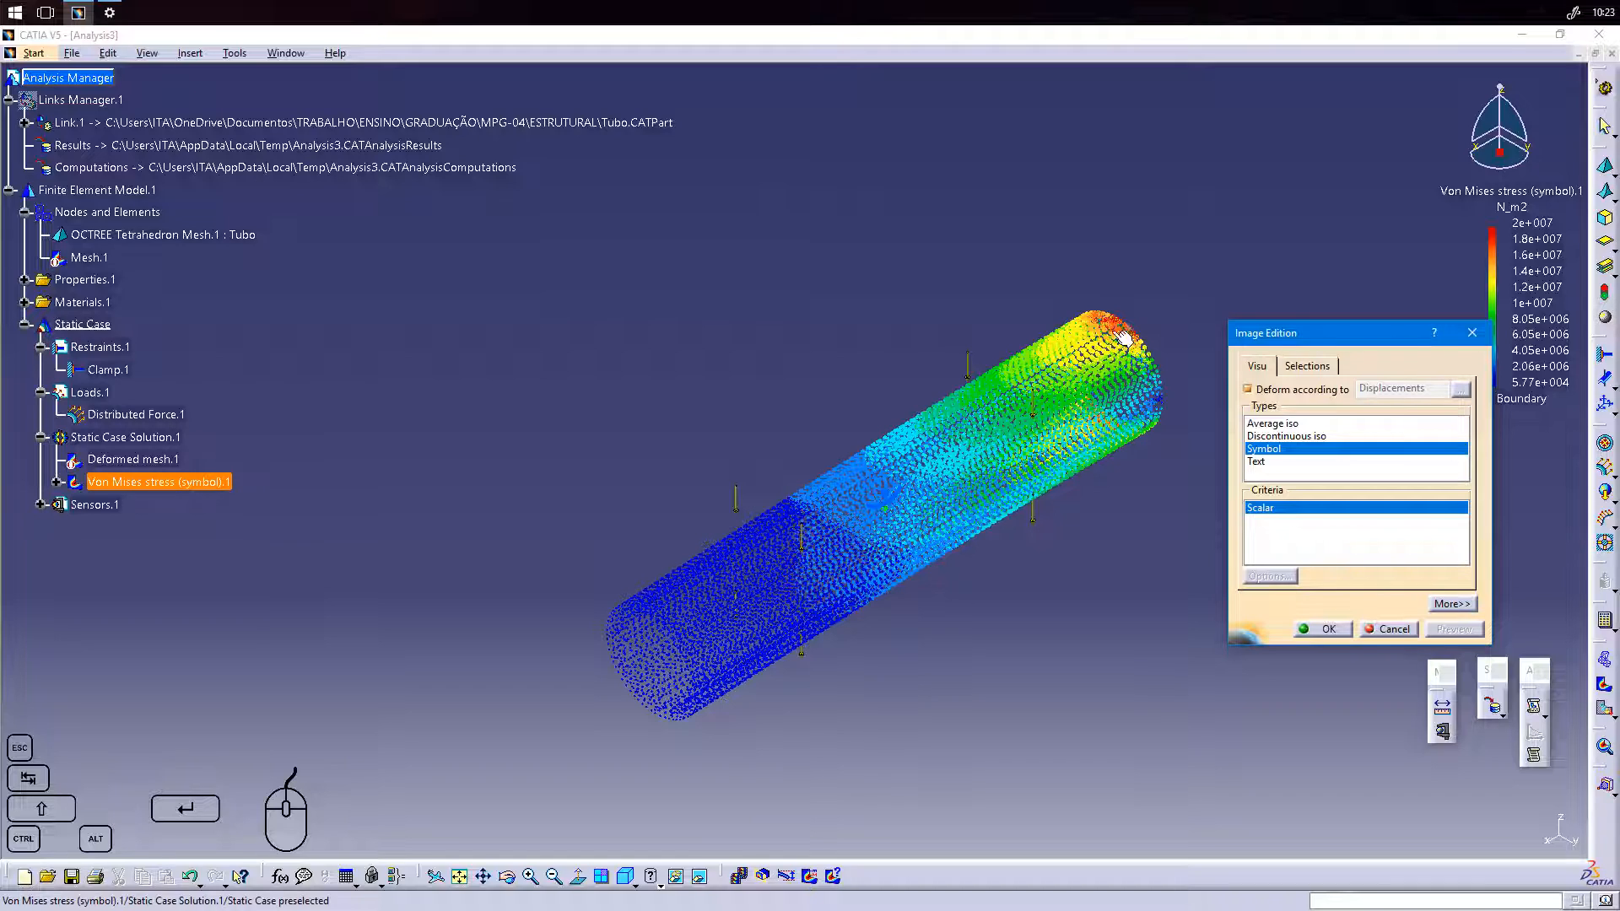
{"action": "left_click", "coordinate": [1291, 423]}
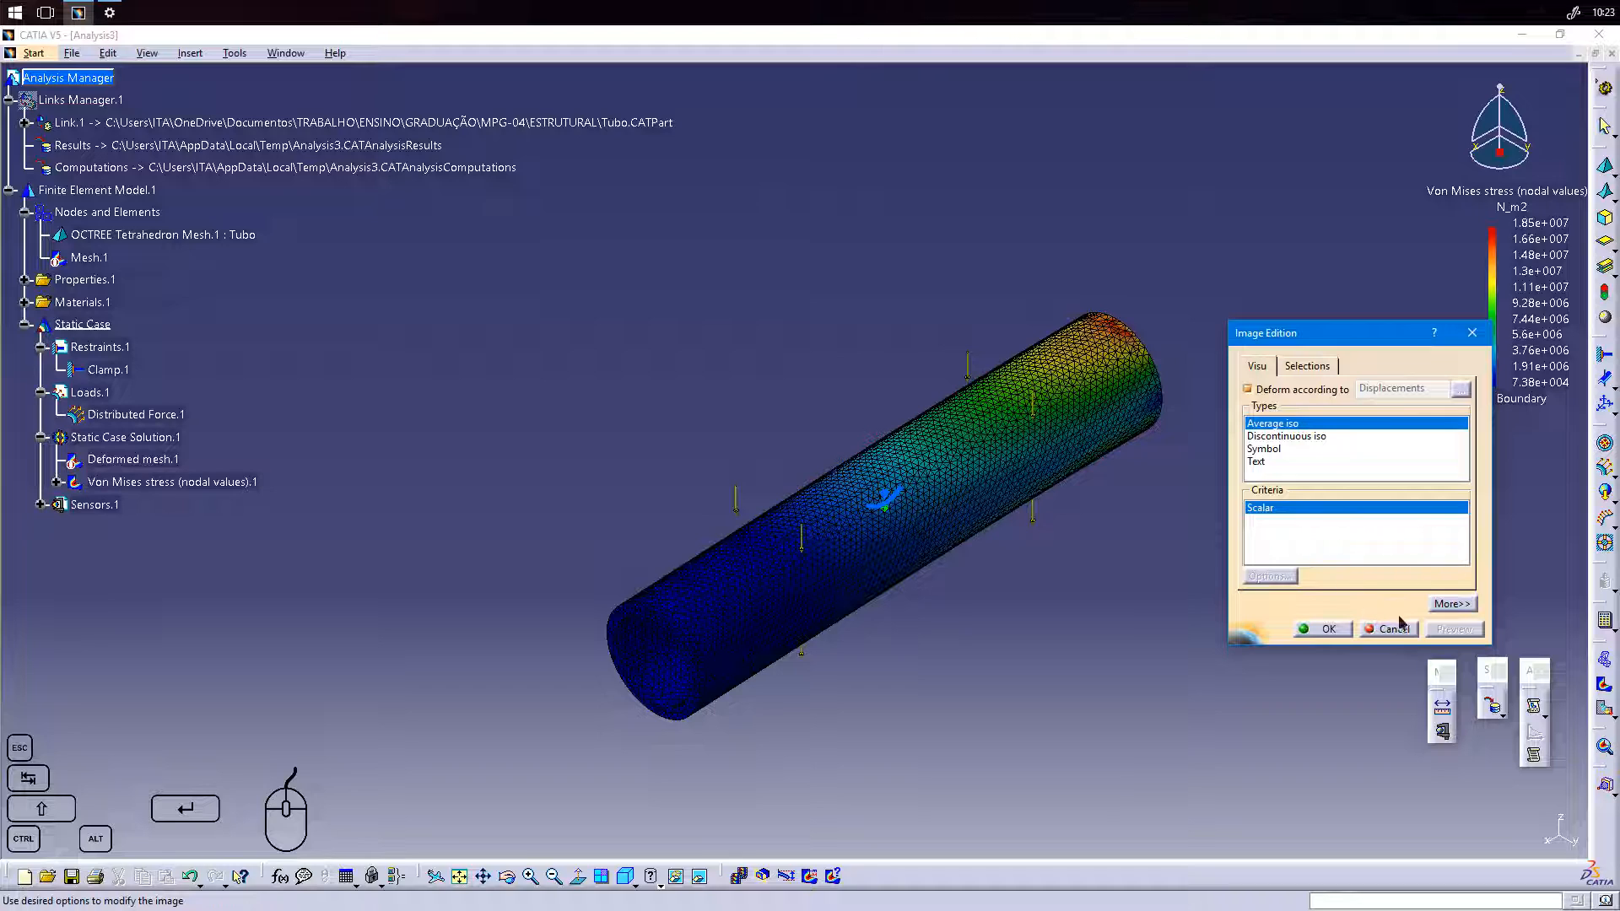
{"action": "left_click", "coordinate": [1323, 629]}
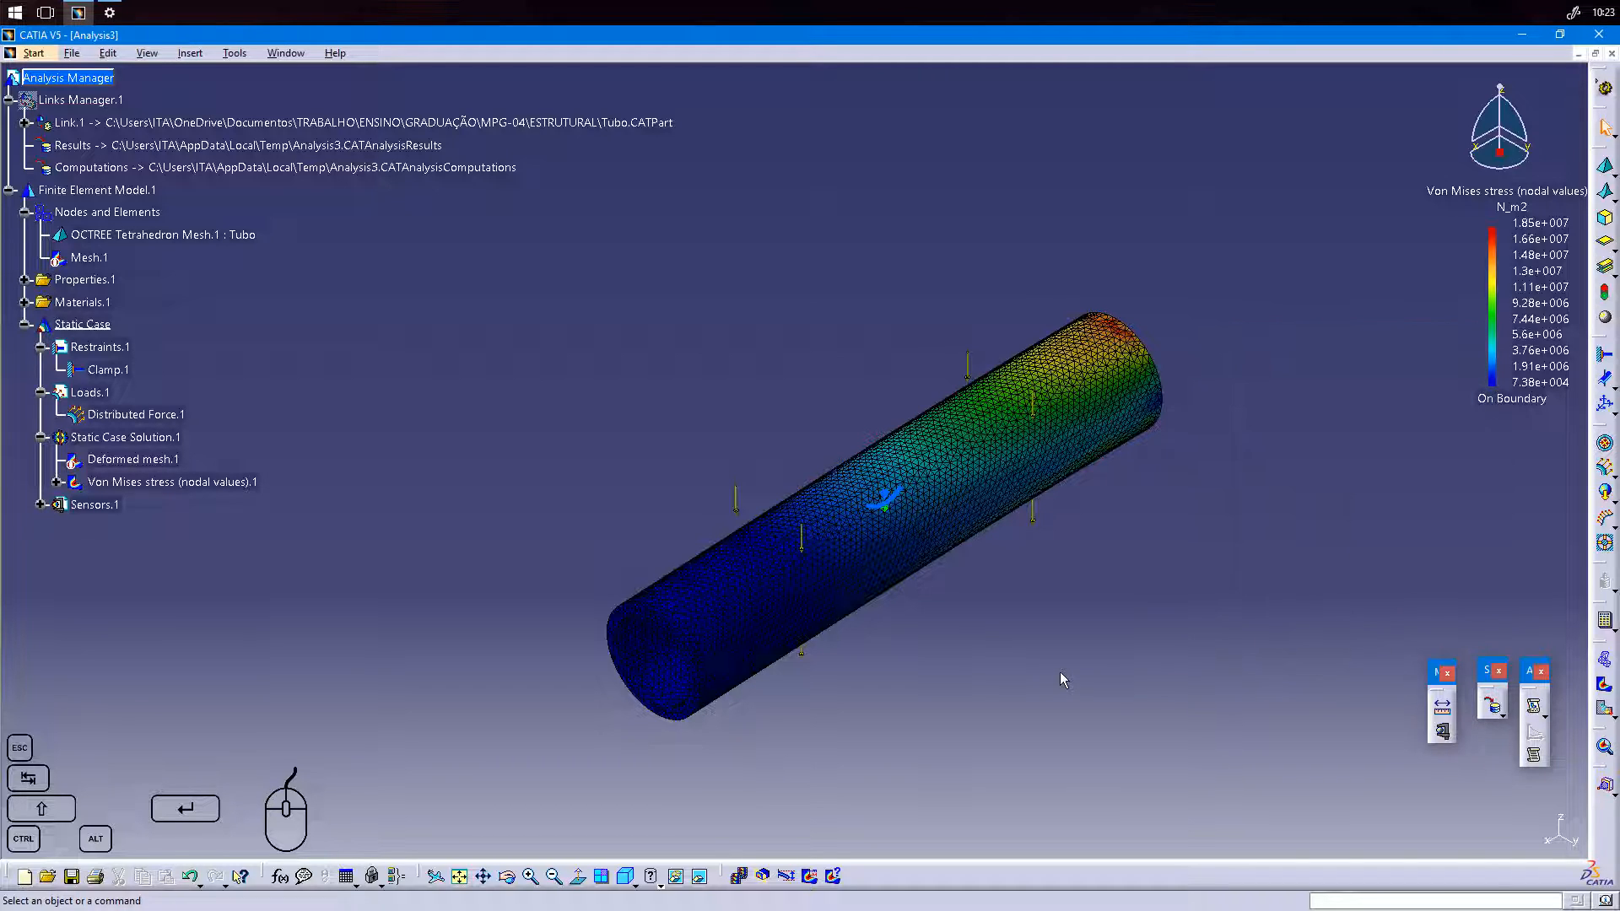
Switch the display to Shading with Material and check the Von Mises stress image's amplification magnitude.
{"action": "left_click", "coordinate": [659, 886]}
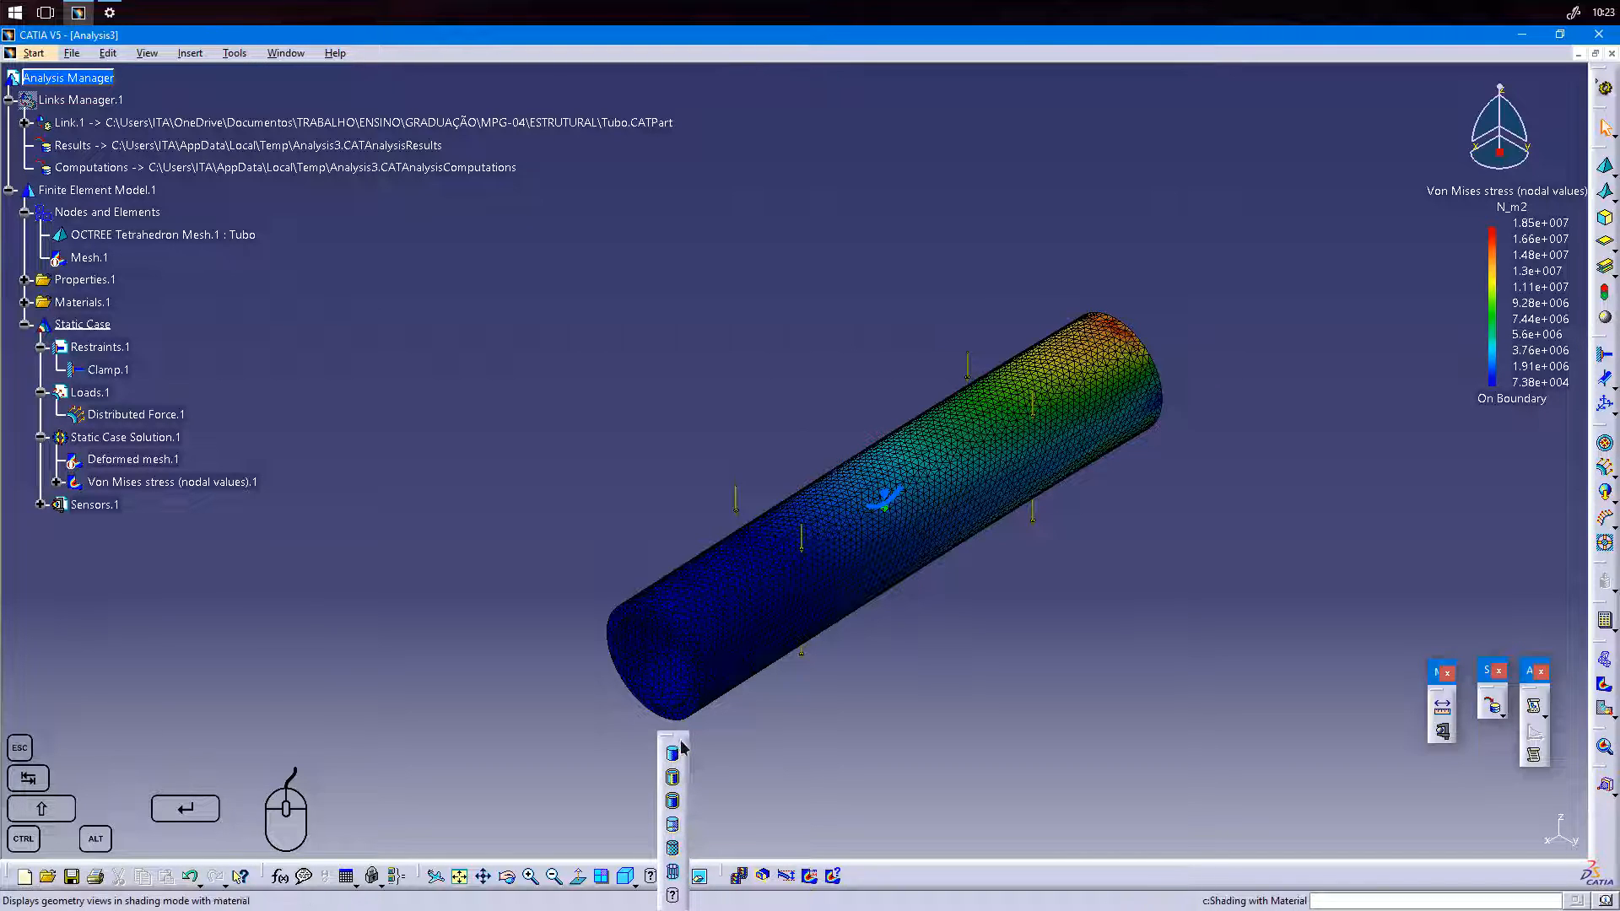
{"action": "left_click", "coordinate": [675, 803]}
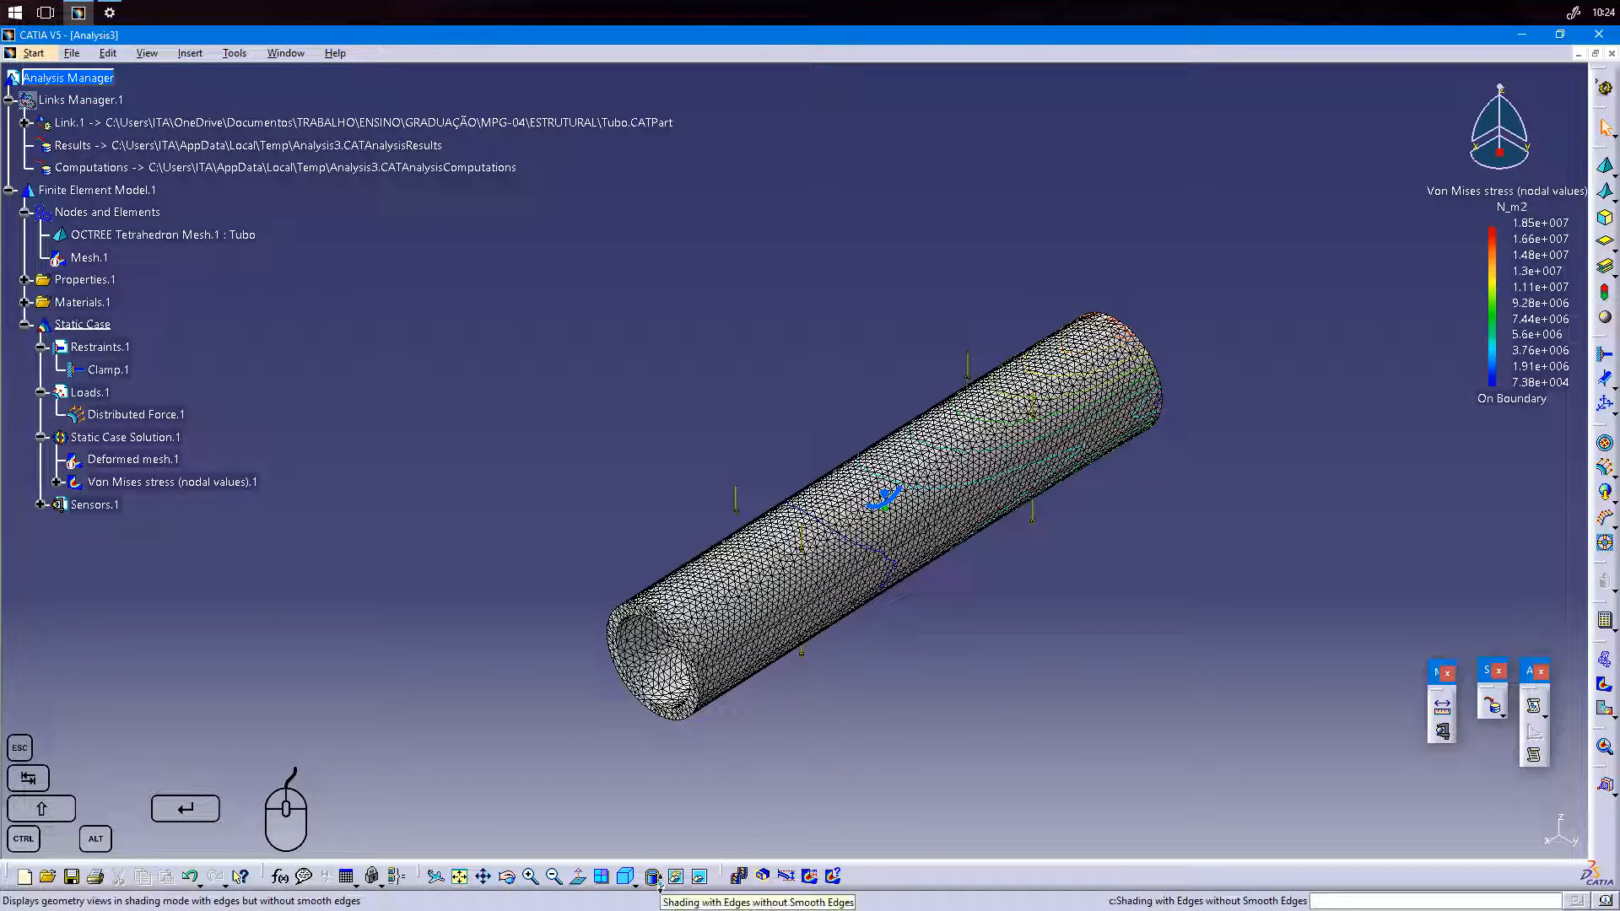
{"action": "left_click", "coordinate": [660, 886]}
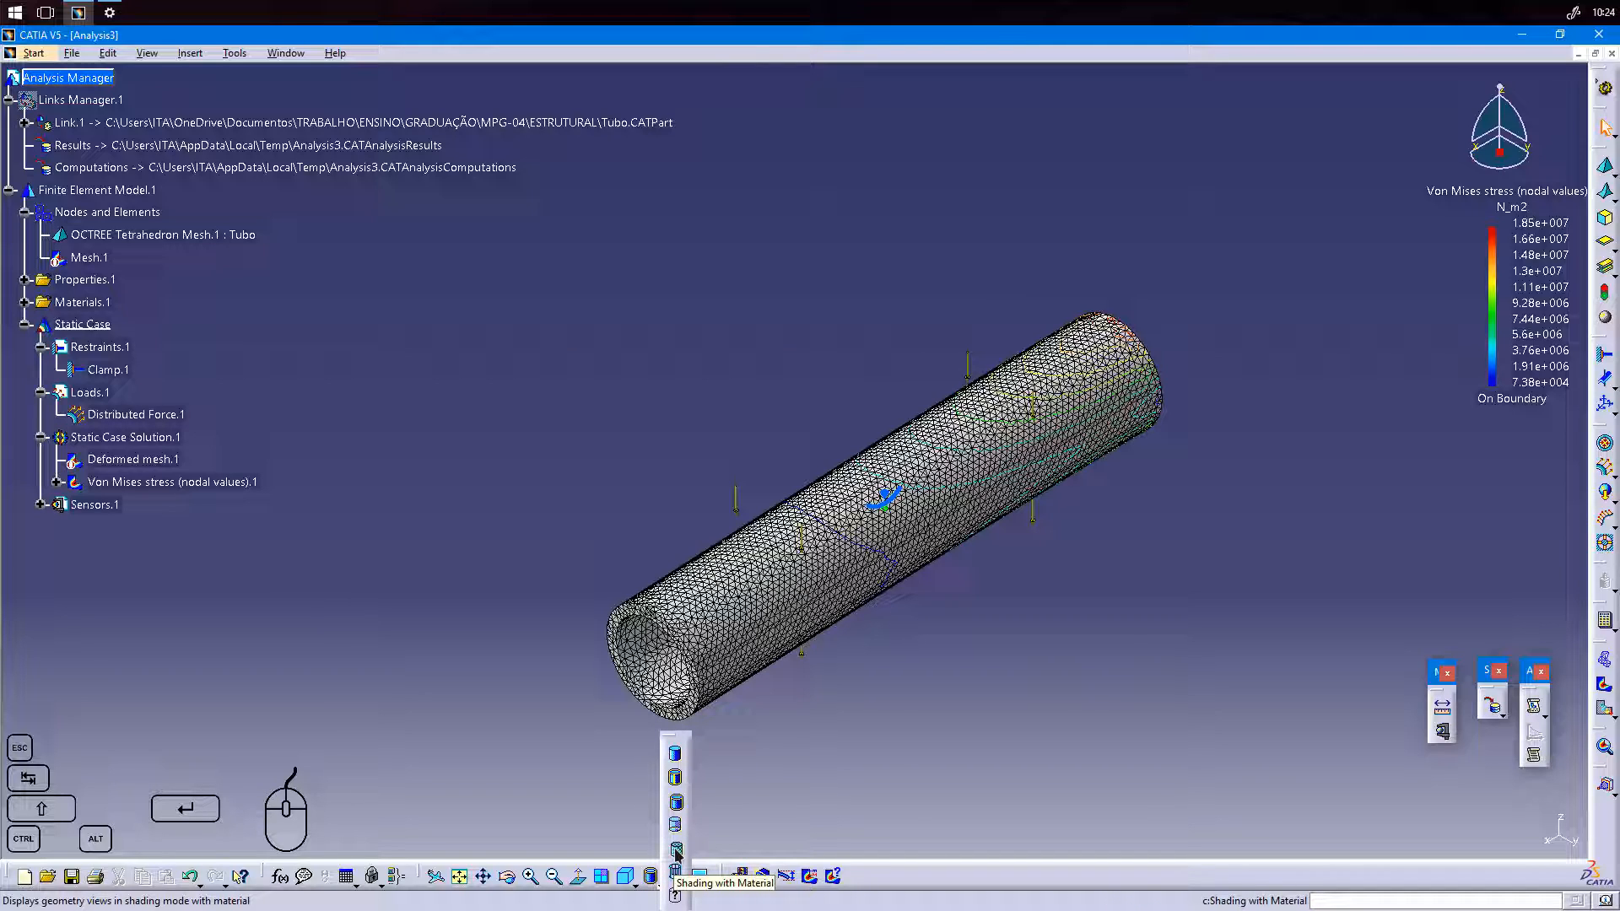
{"action": "left_click", "coordinate": [676, 854]}
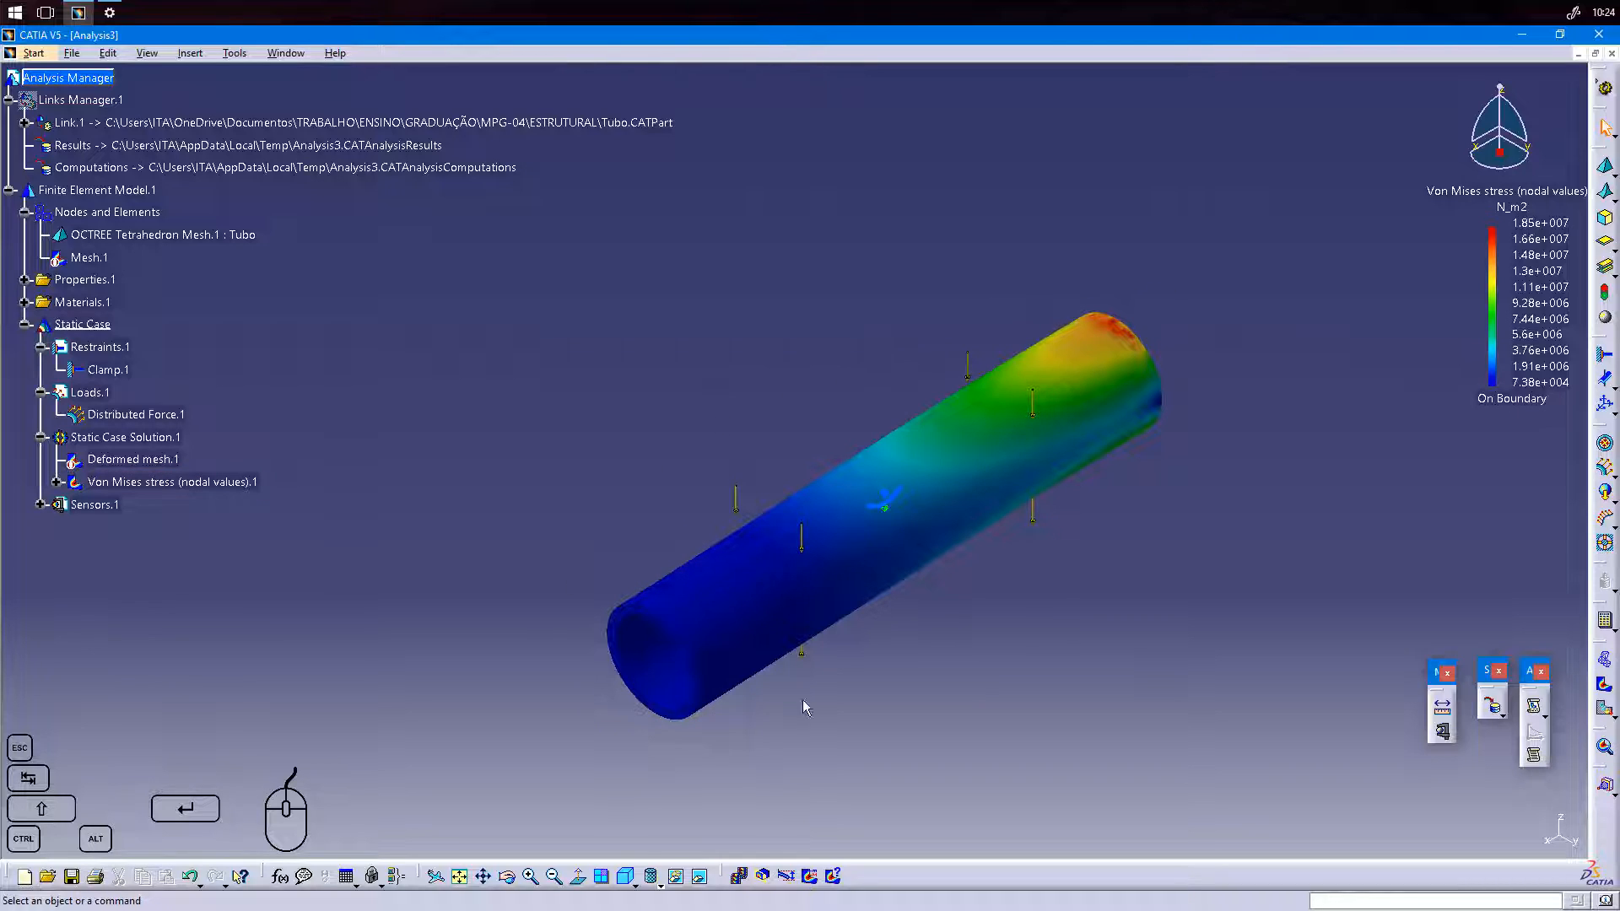
{"action": "left_click", "coordinate": [789, 877]}
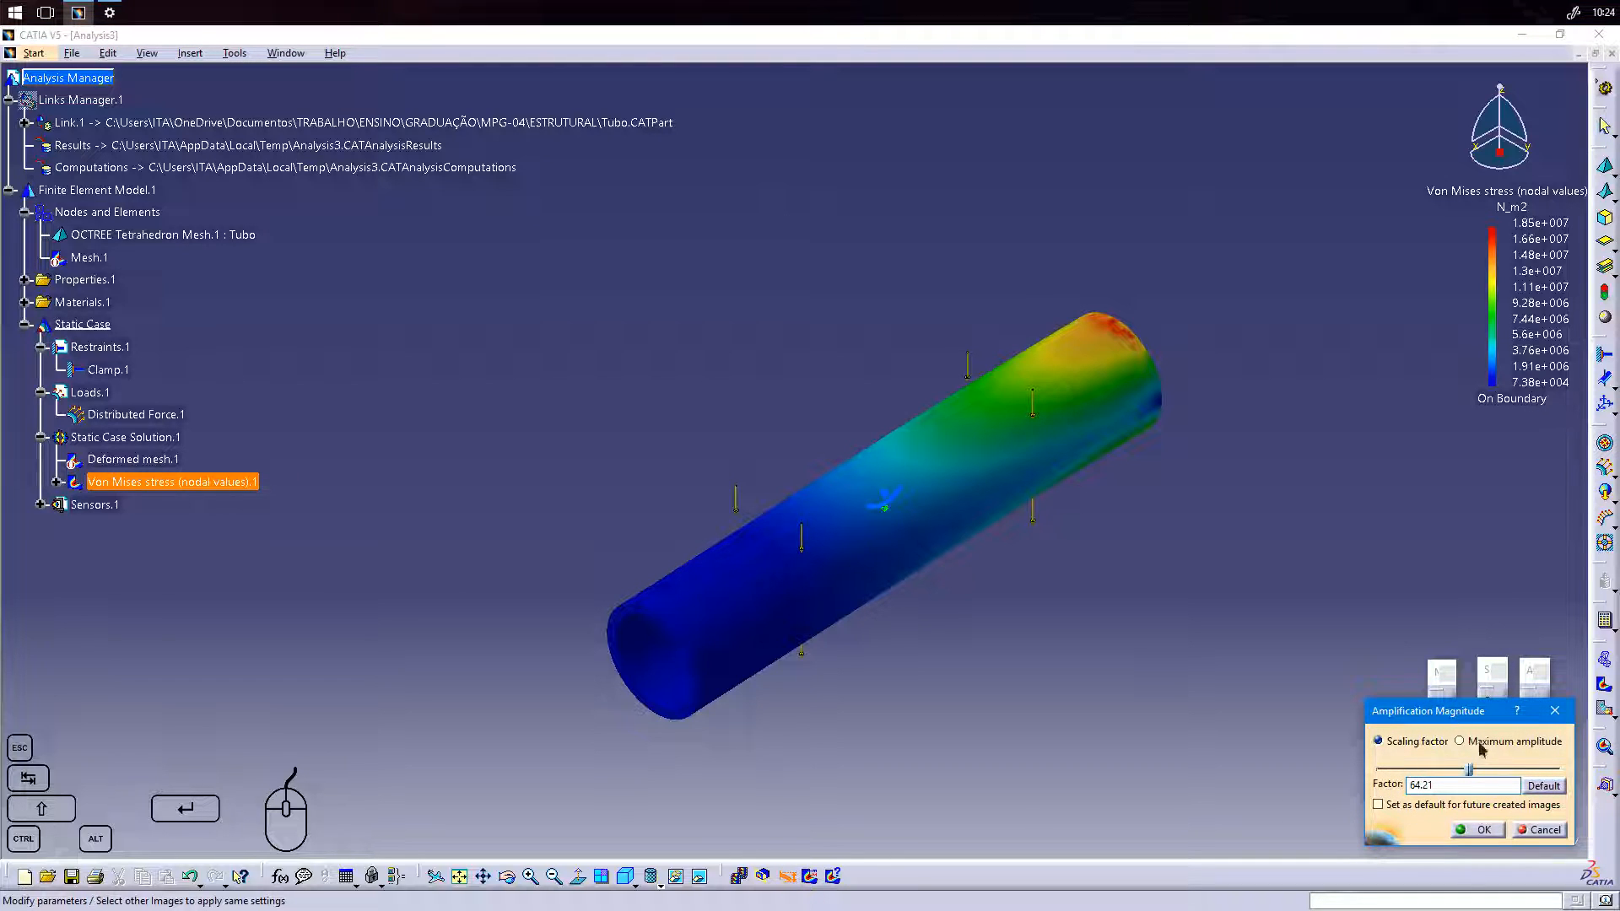
{"action": "left_click", "coordinate": [1483, 830]}
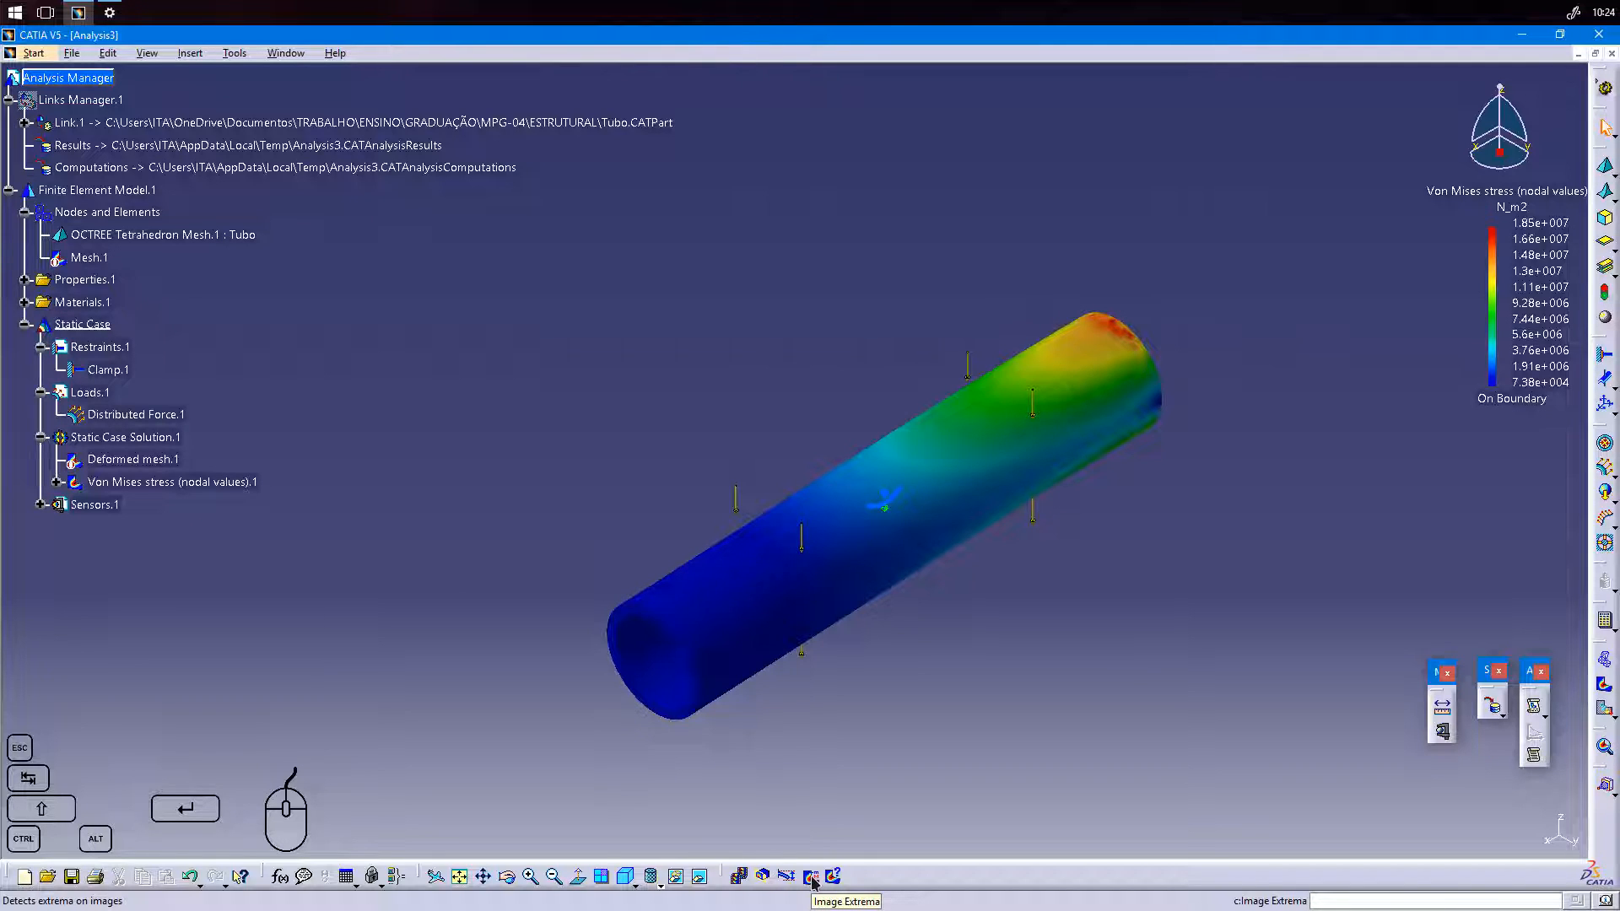
Create global extrema on the Von Mises stress image with at most 1 minimum and 1 maximum.
{"action": "left_click", "coordinate": [811, 876]}
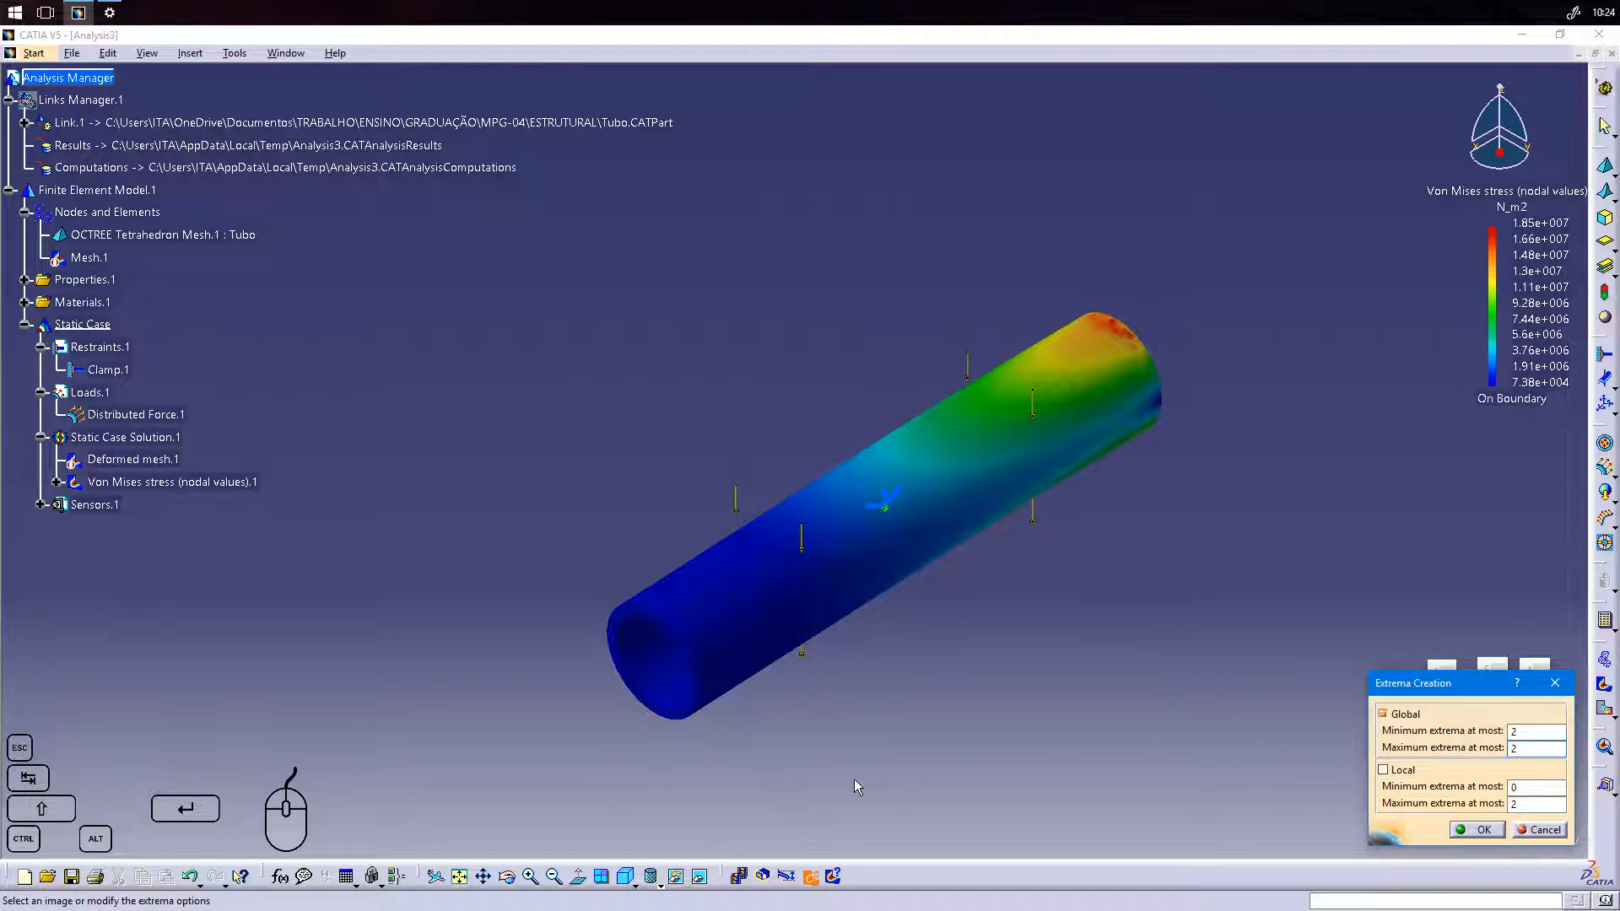
{"action": "left_click", "coordinate": [1525, 731]}
{"action": "type", "text": "1"}
{"action": "mouse_move", "coordinate": [1525, 734]}
{"action": "left_mouse_down"}
{"action": "mouse_move", "coordinate": [1506, 734]}
{"action": "mouse_move", "coordinate": [1508, 749]}
{"action": "left_mouse_up"}
{"action": "type", "text": "1"}
{"action": "left_click", "coordinate": [1552, 733]}
{"action": "left_click", "coordinate": [1478, 830]}
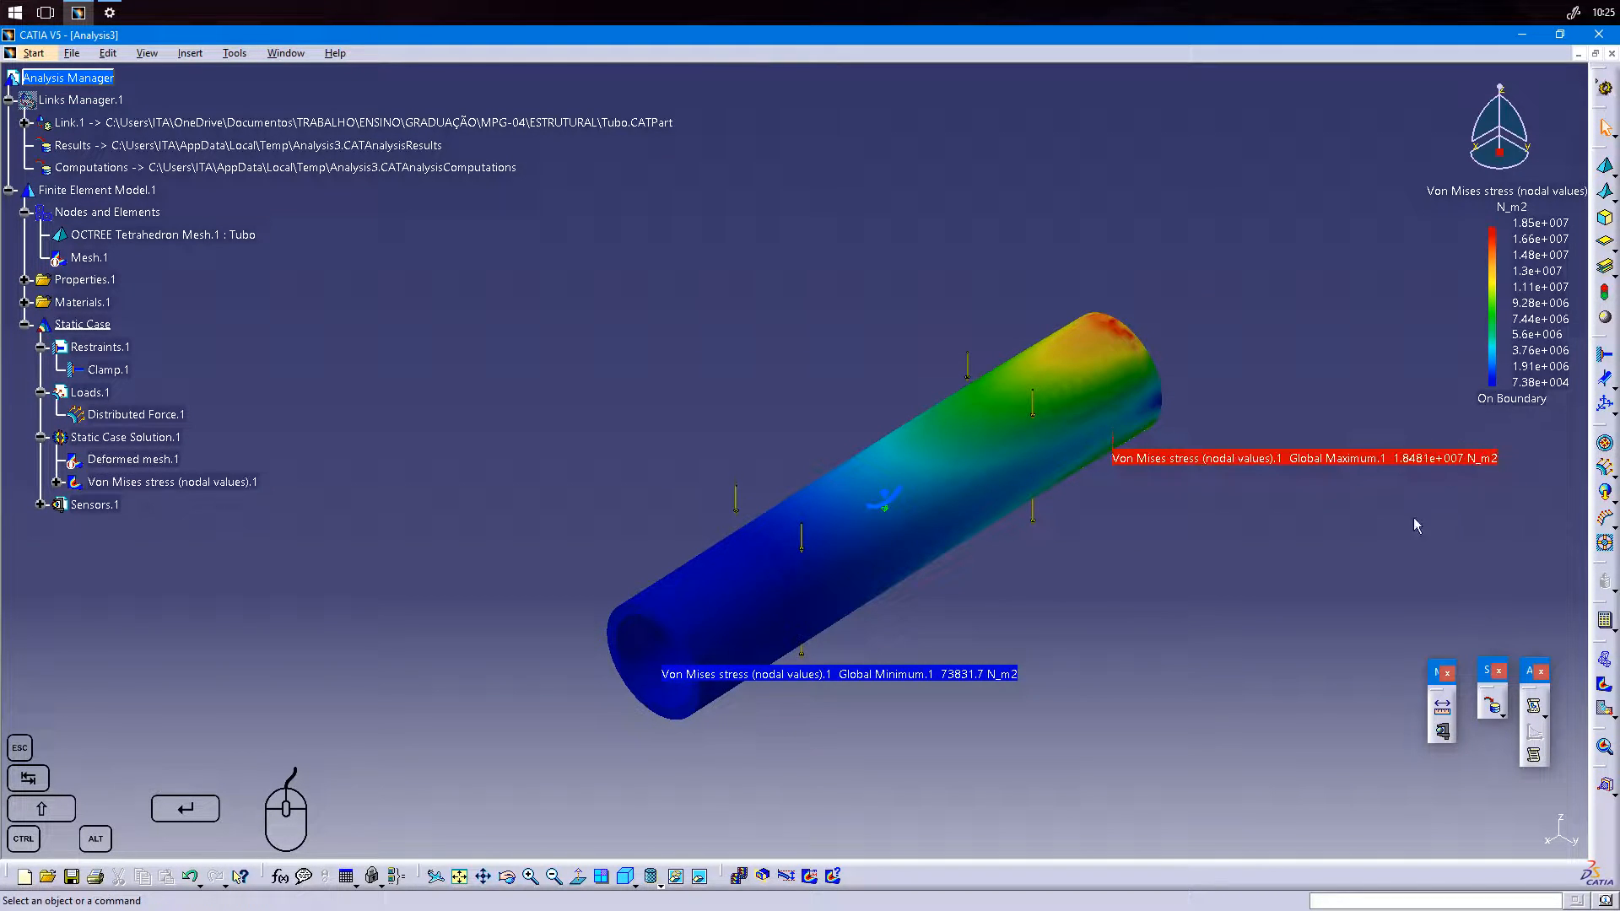
Reposition the Global Maximum label away from the tube's clamped end.
{"action": "double_click", "coordinate": [1144, 463]}
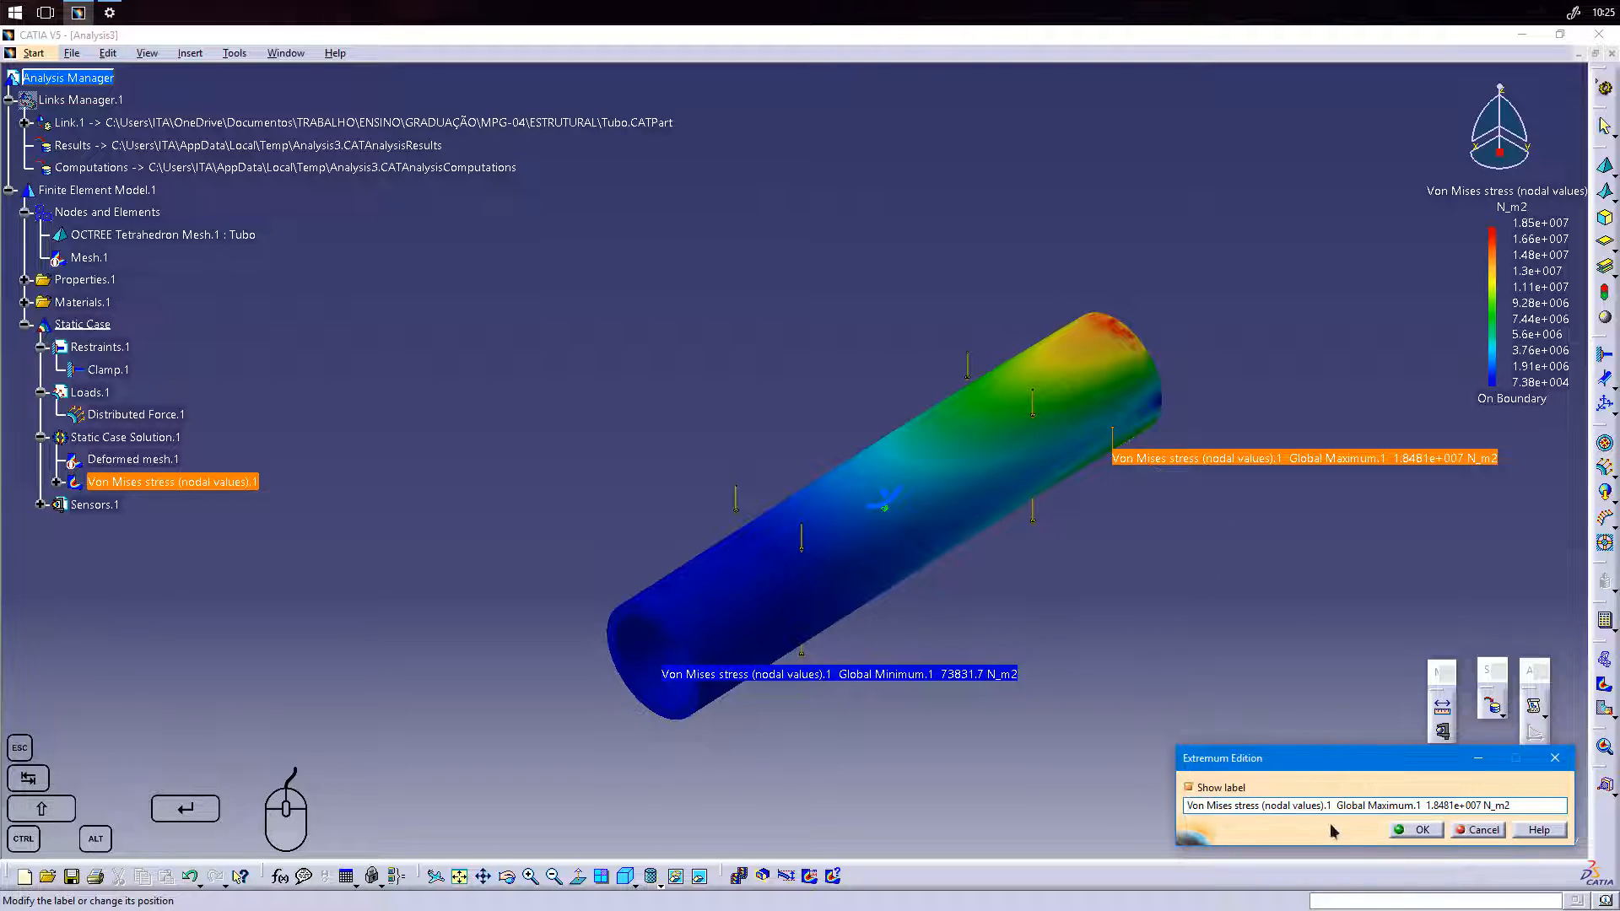
{"action": "left_click_drag", "start_coordinate": [1129, 448], "coordinate": [1180, 471]}
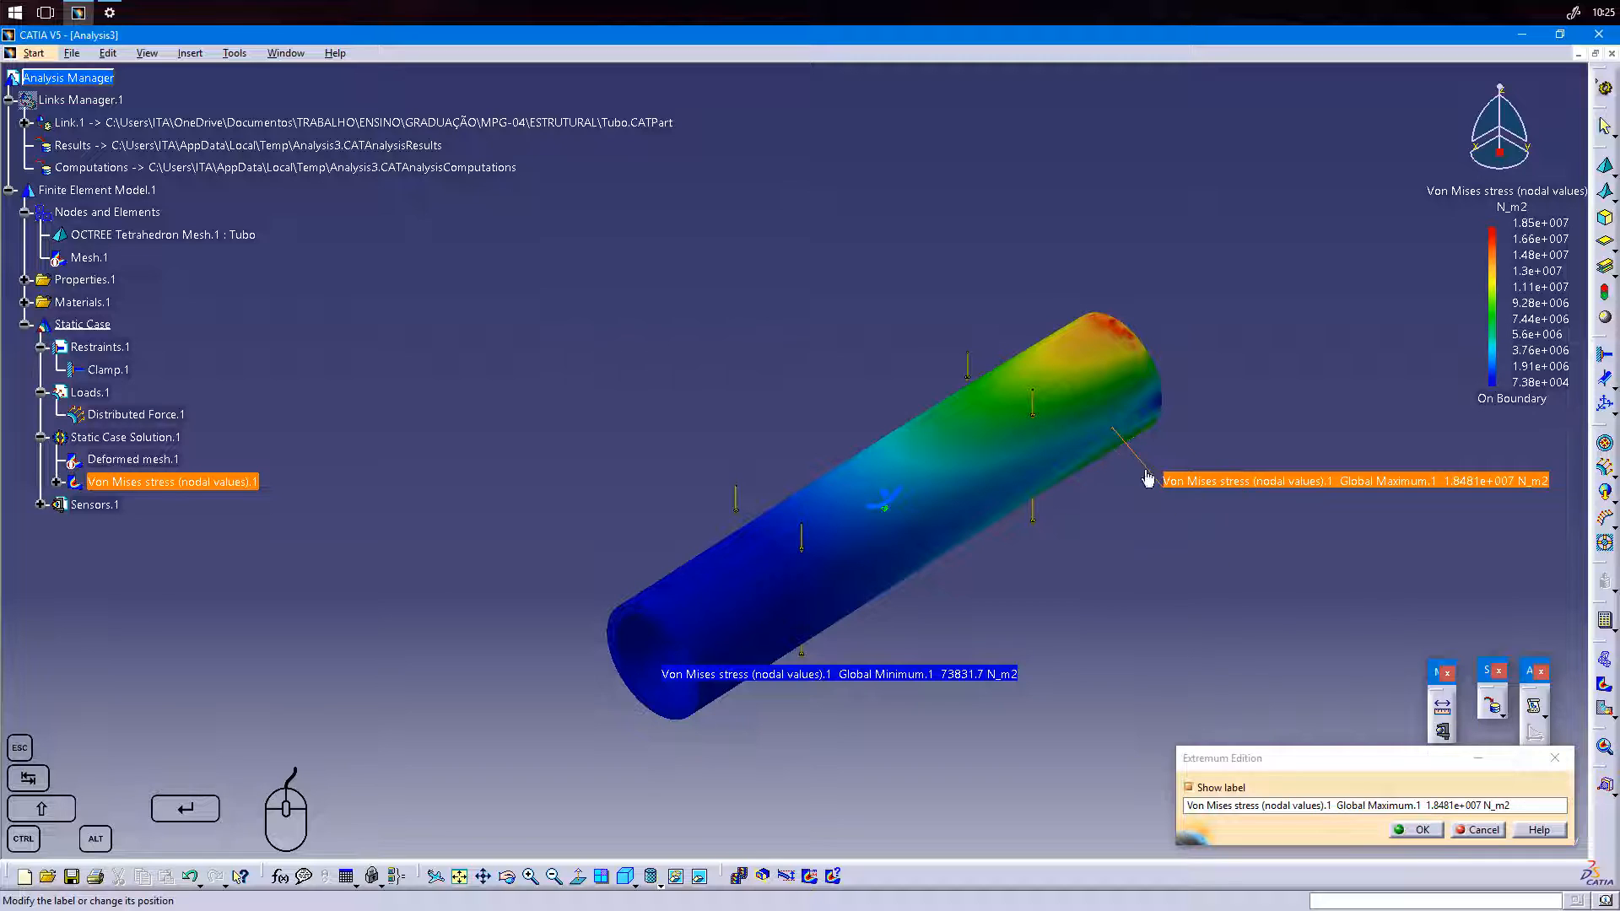
{"action": "left_click_drag", "start_coordinate": [1139, 463], "coordinate": [1175, 481]}
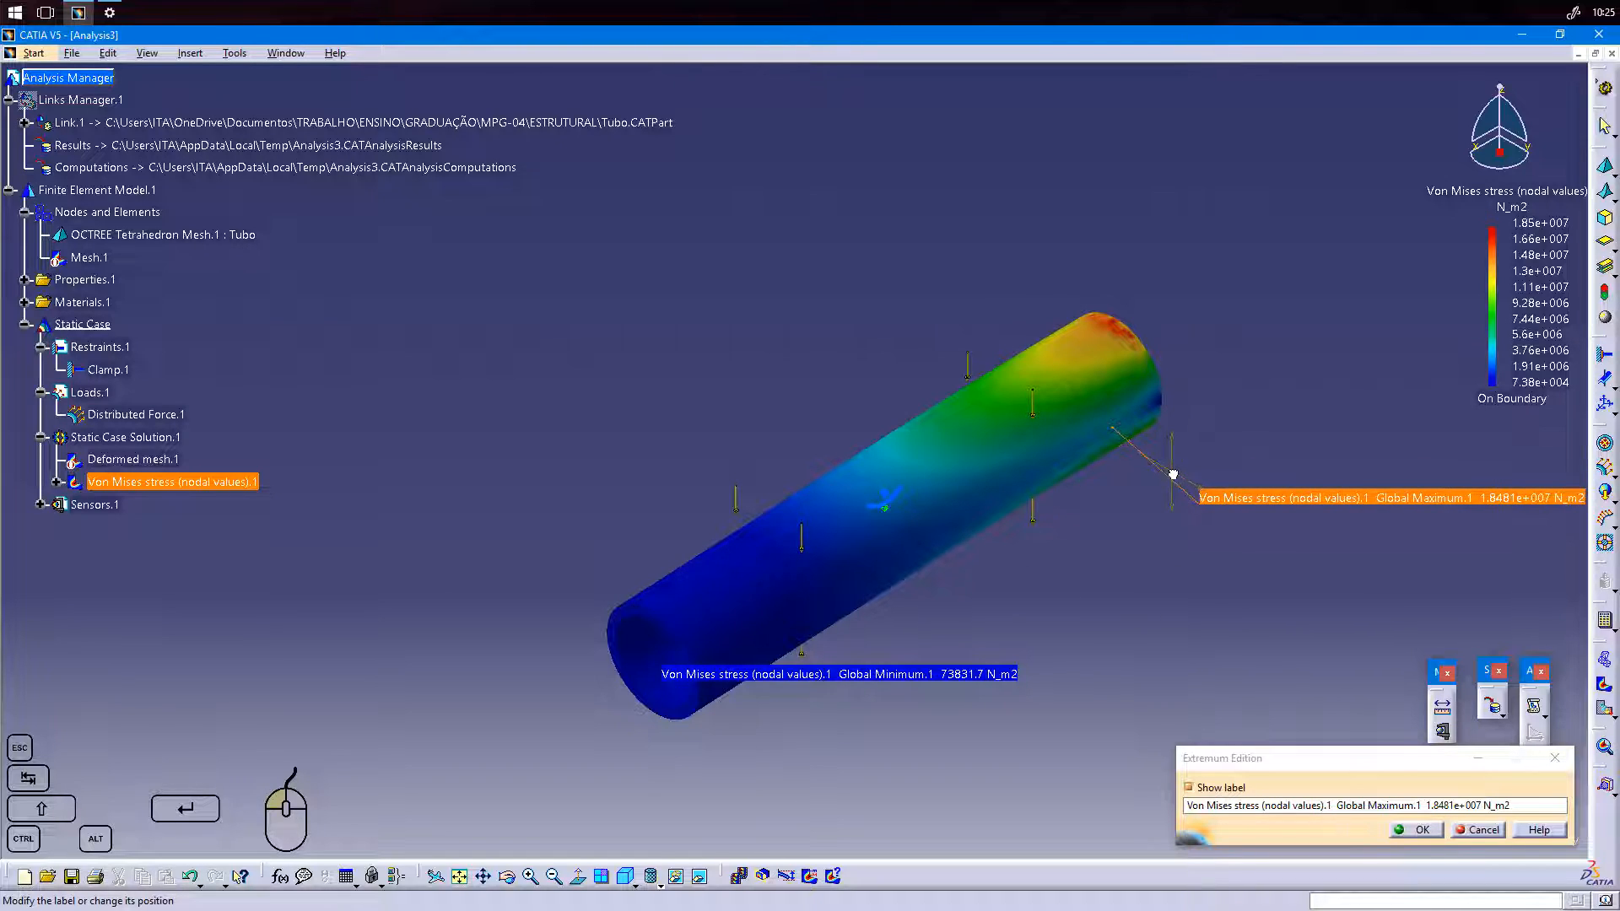
{"action": "left_click", "coordinate": [1421, 830]}
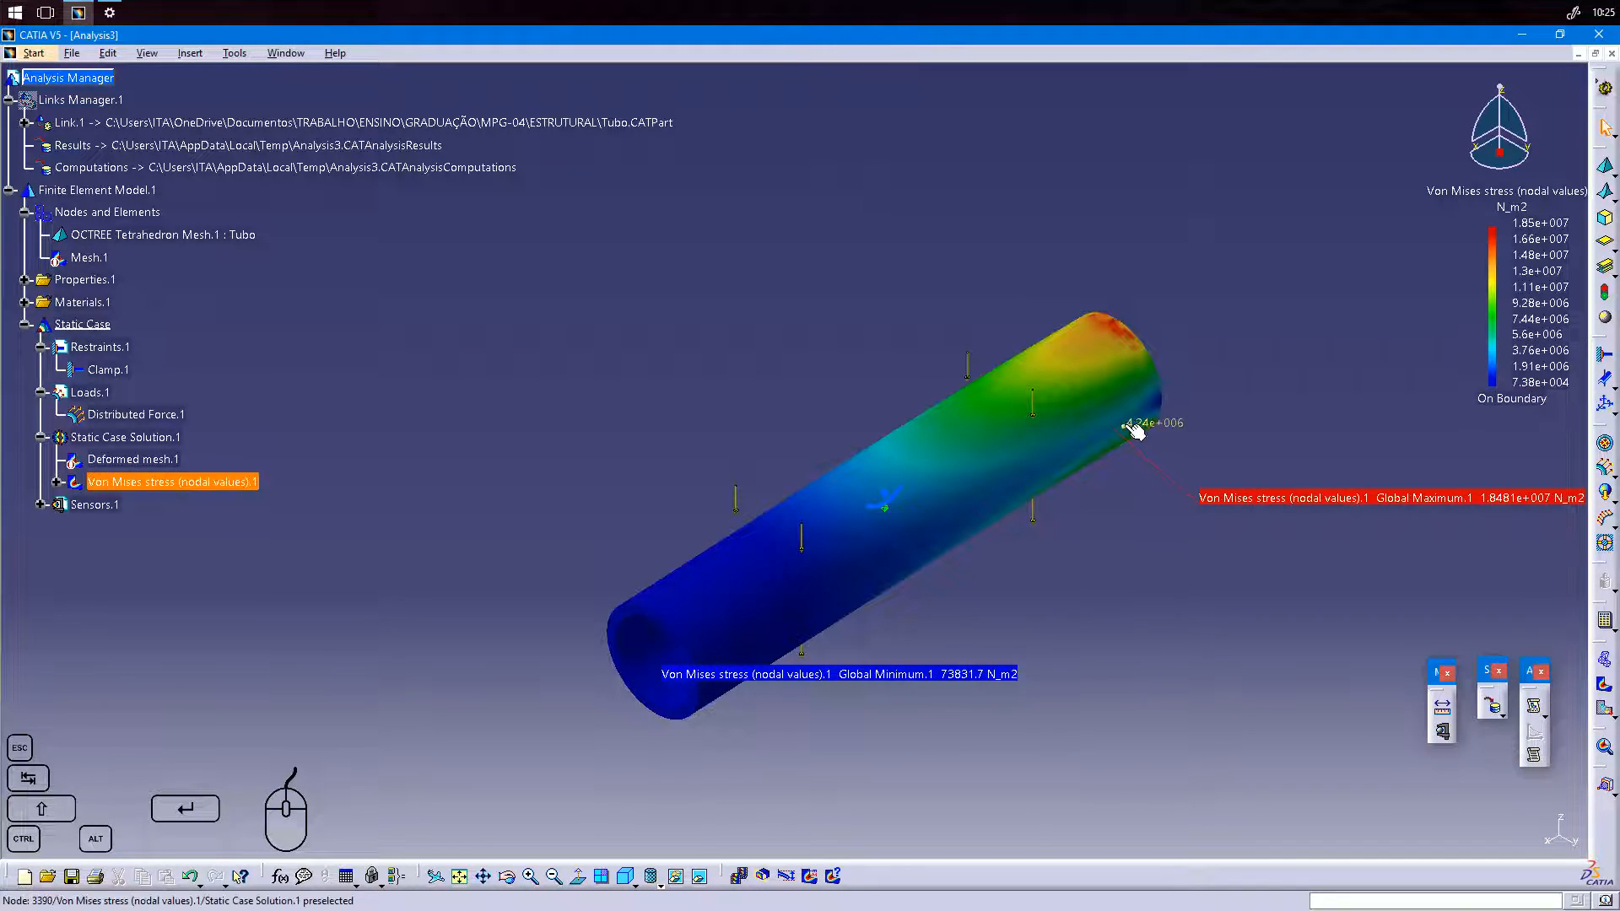
Reposition the Global Minimum label below the tube's free end and inspect where both extrema are located.
{"action": "middle_click_drag", "start_coordinate": [1207, 664], "coordinate": [937, 633]}
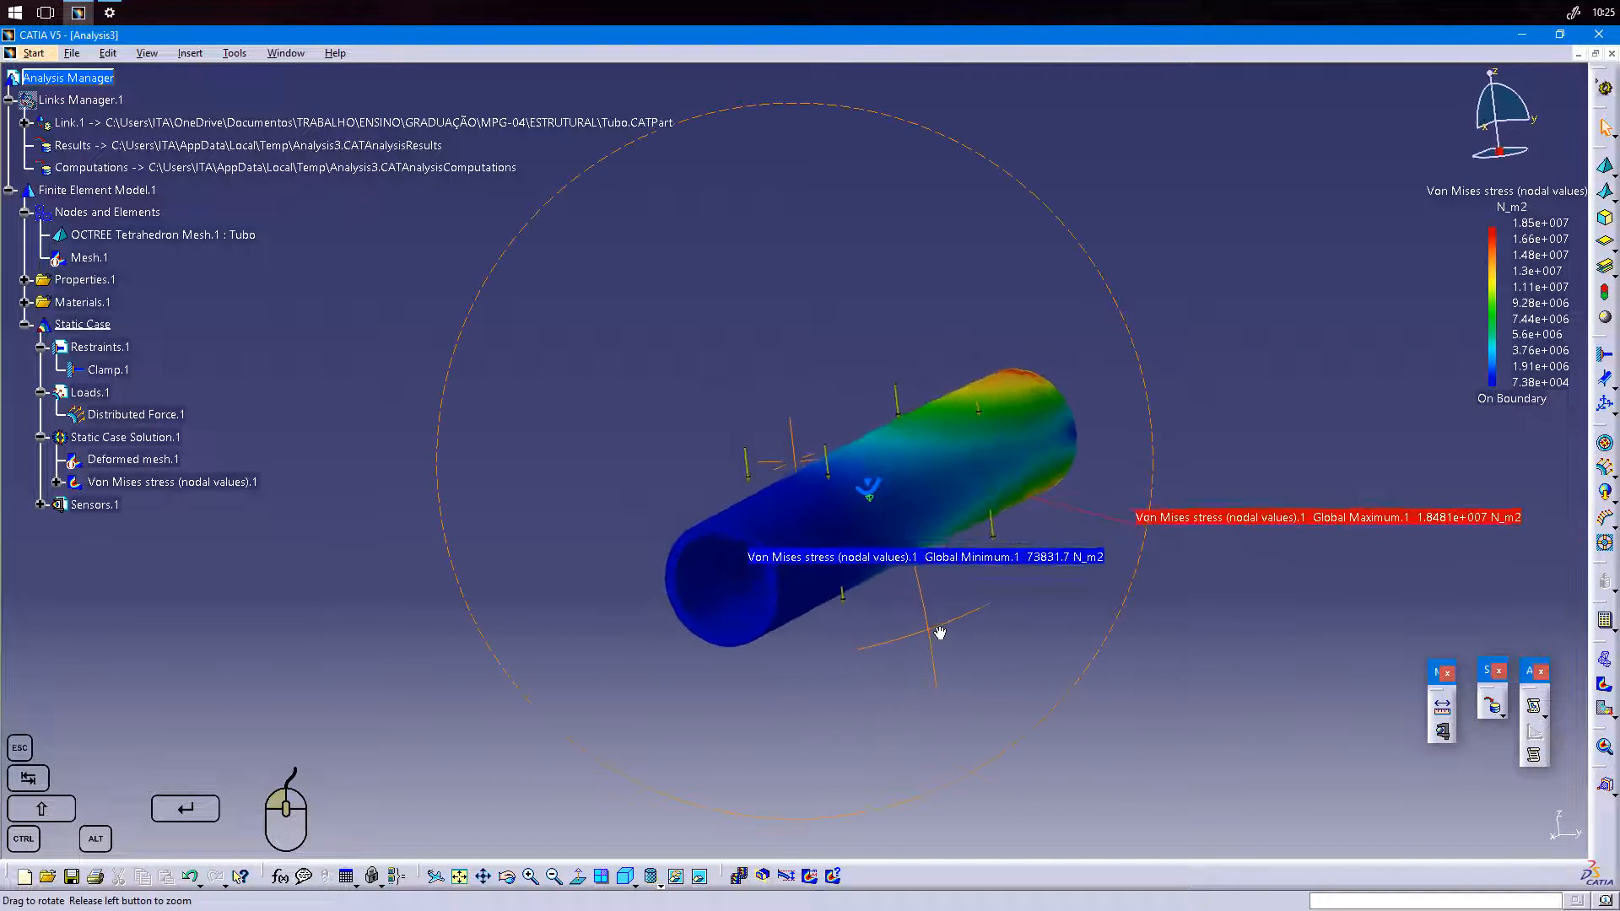
{"action": "double_click", "coordinate": [816, 558]}
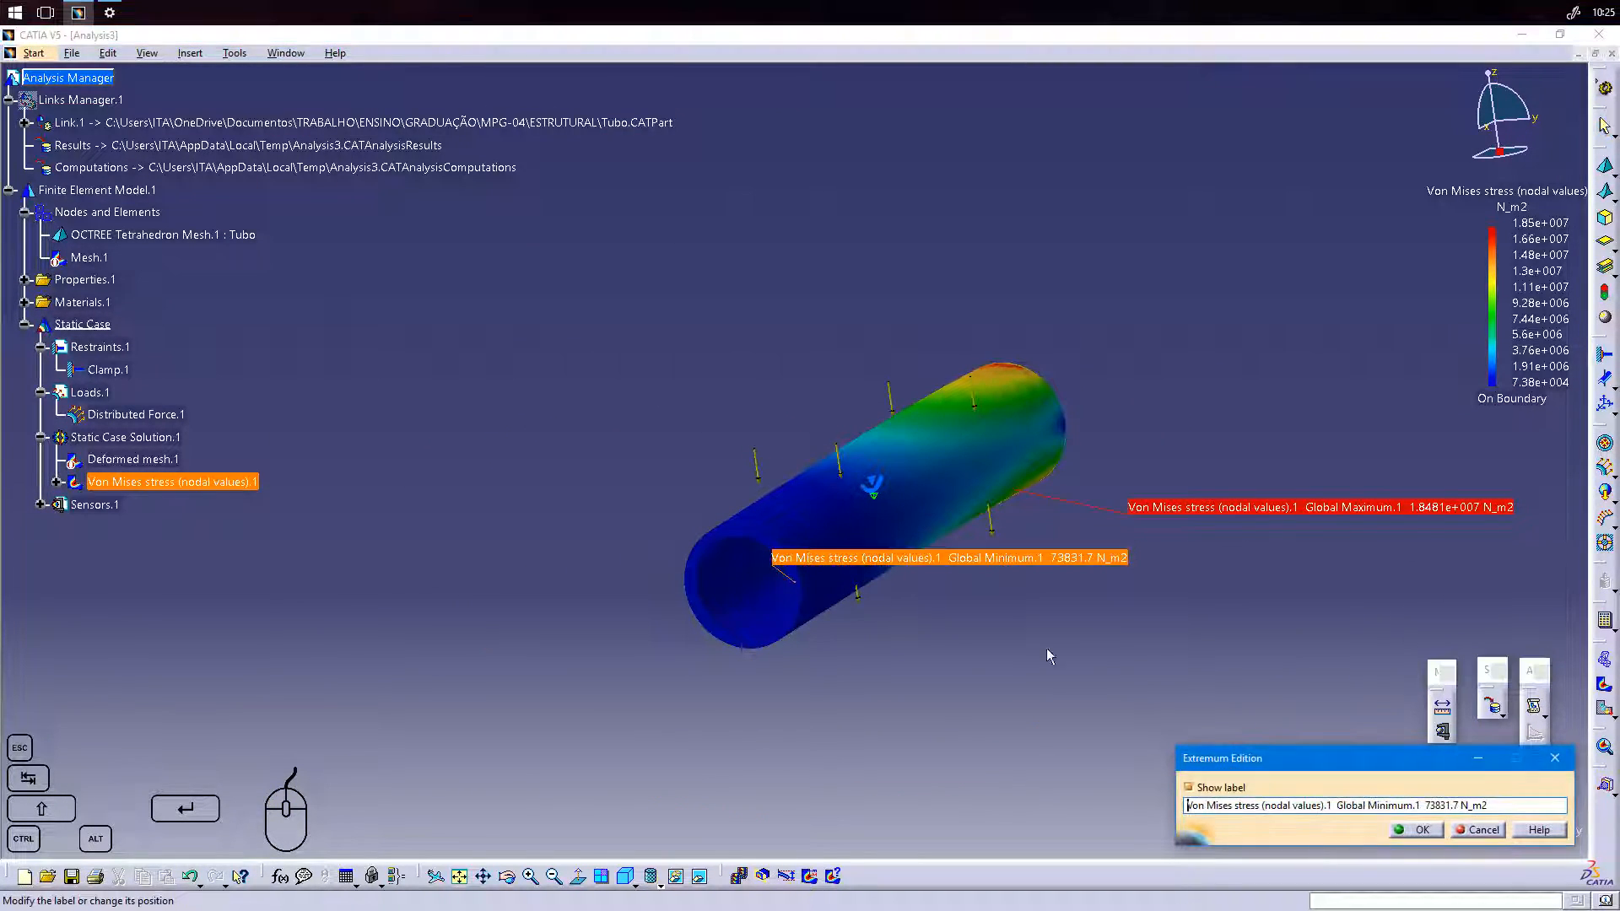
{"action": "left_click_drag", "start_coordinate": [782, 559], "coordinate": [900, 691]}
{"action": "left_click", "coordinate": [1407, 834]}
{"action": "middle_click_drag", "start_coordinate": [719, 726], "coordinate": [990, 512]}
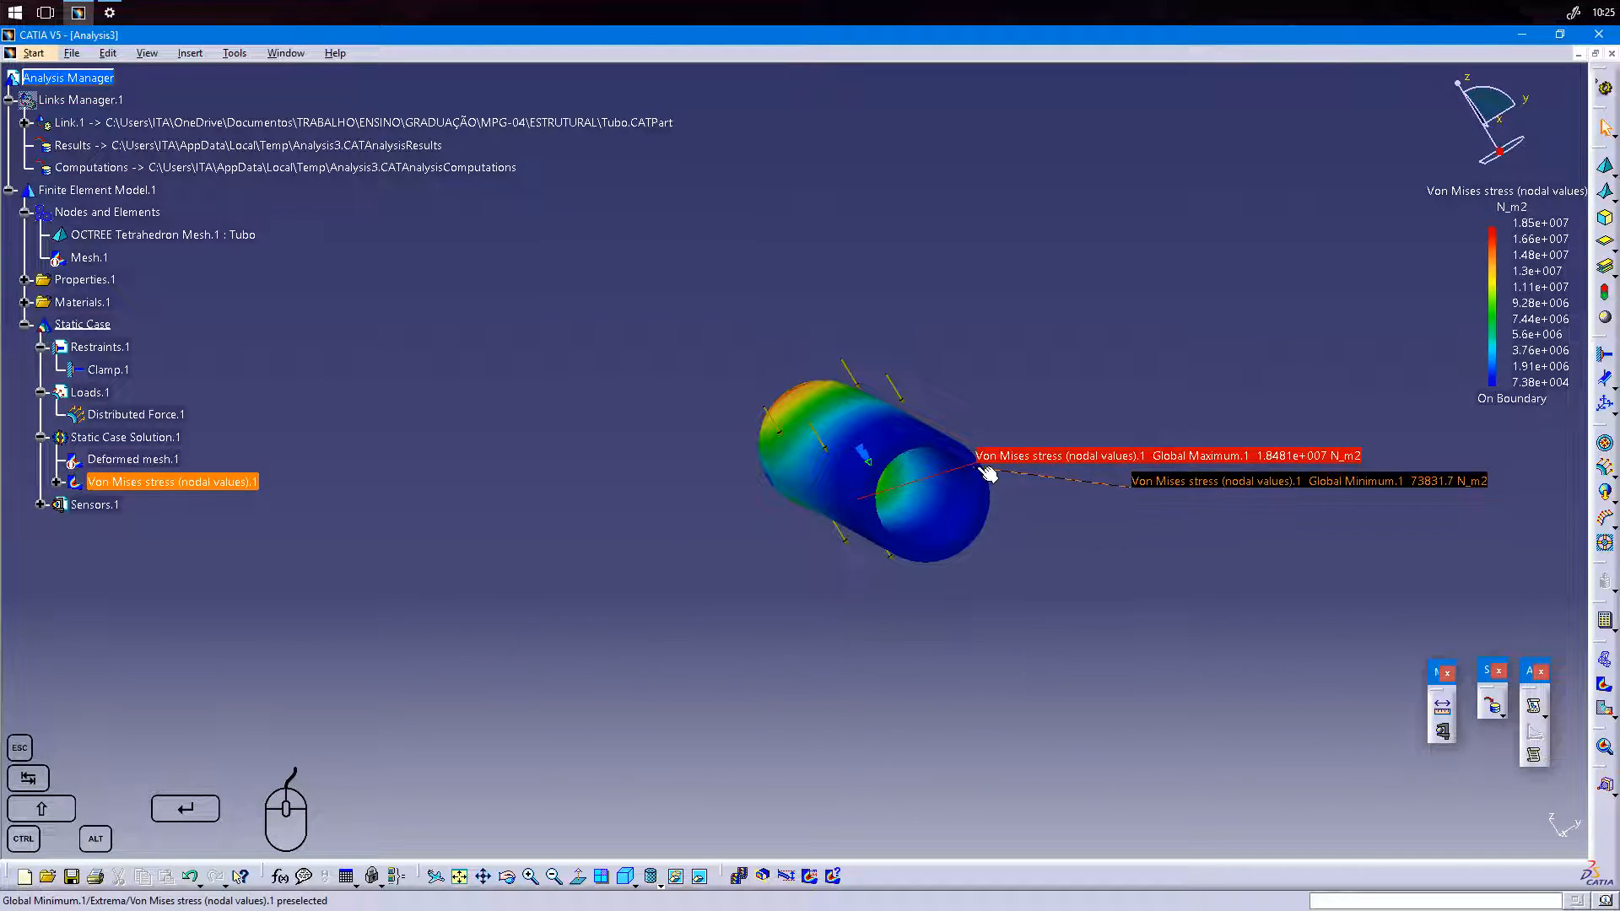
{"action": "middle_click_drag", "start_coordinate": [1072, 560], "coordinate": [913, 574]}
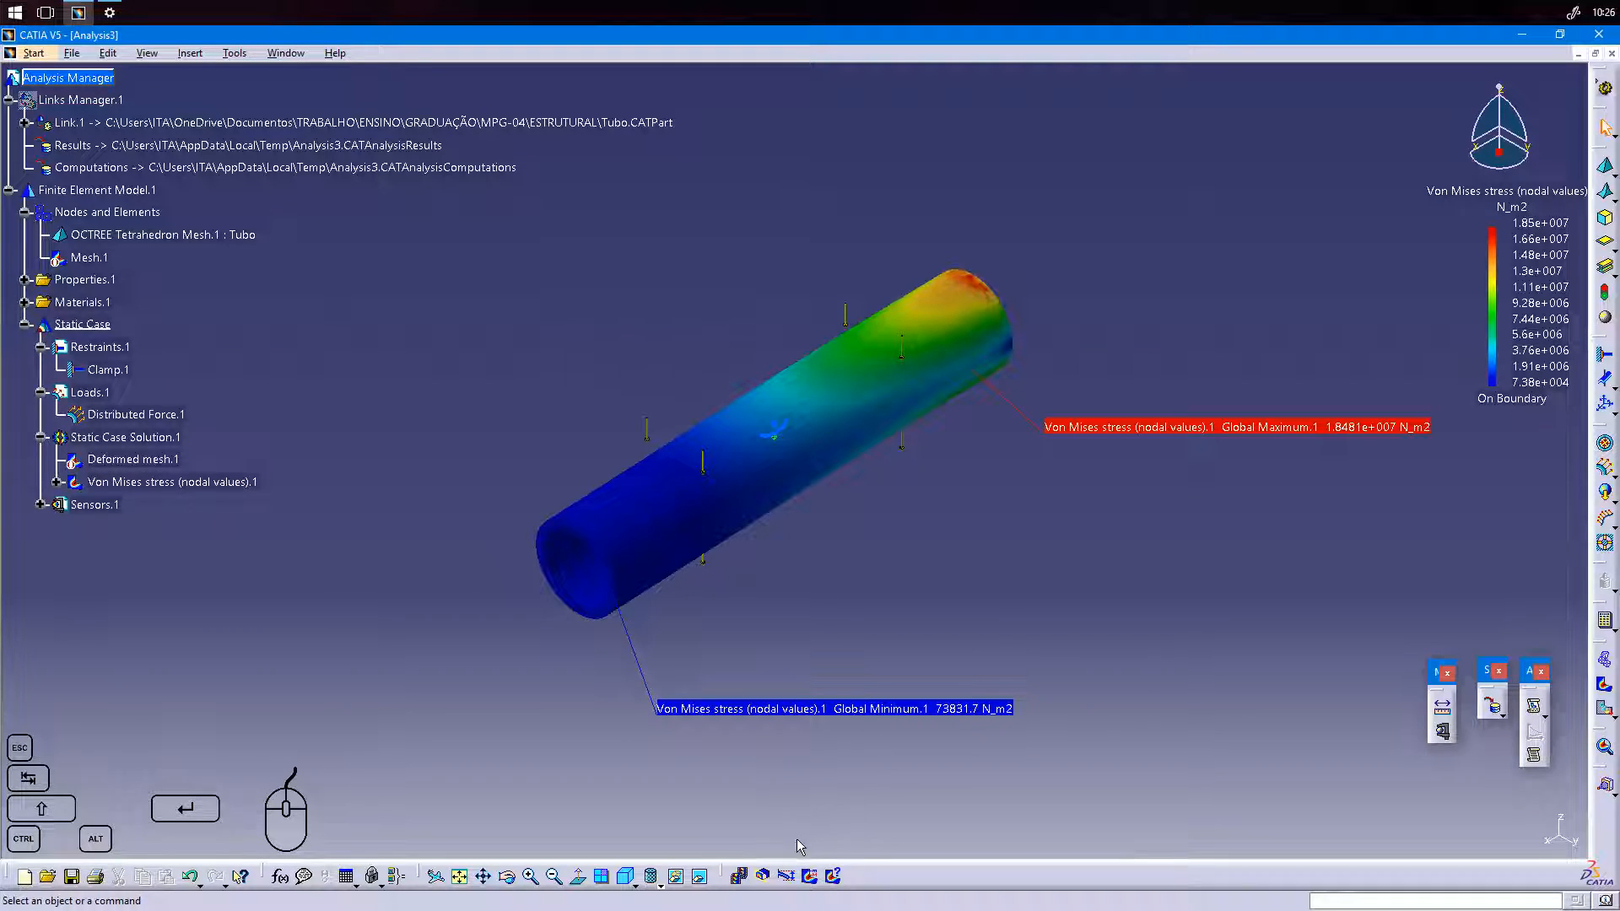
Start a cut plane analysis on the stress image, initialize the plane parameters and move the dialog clear of the tube.
{"action": "left_click", "coordinate": [763, 878]}
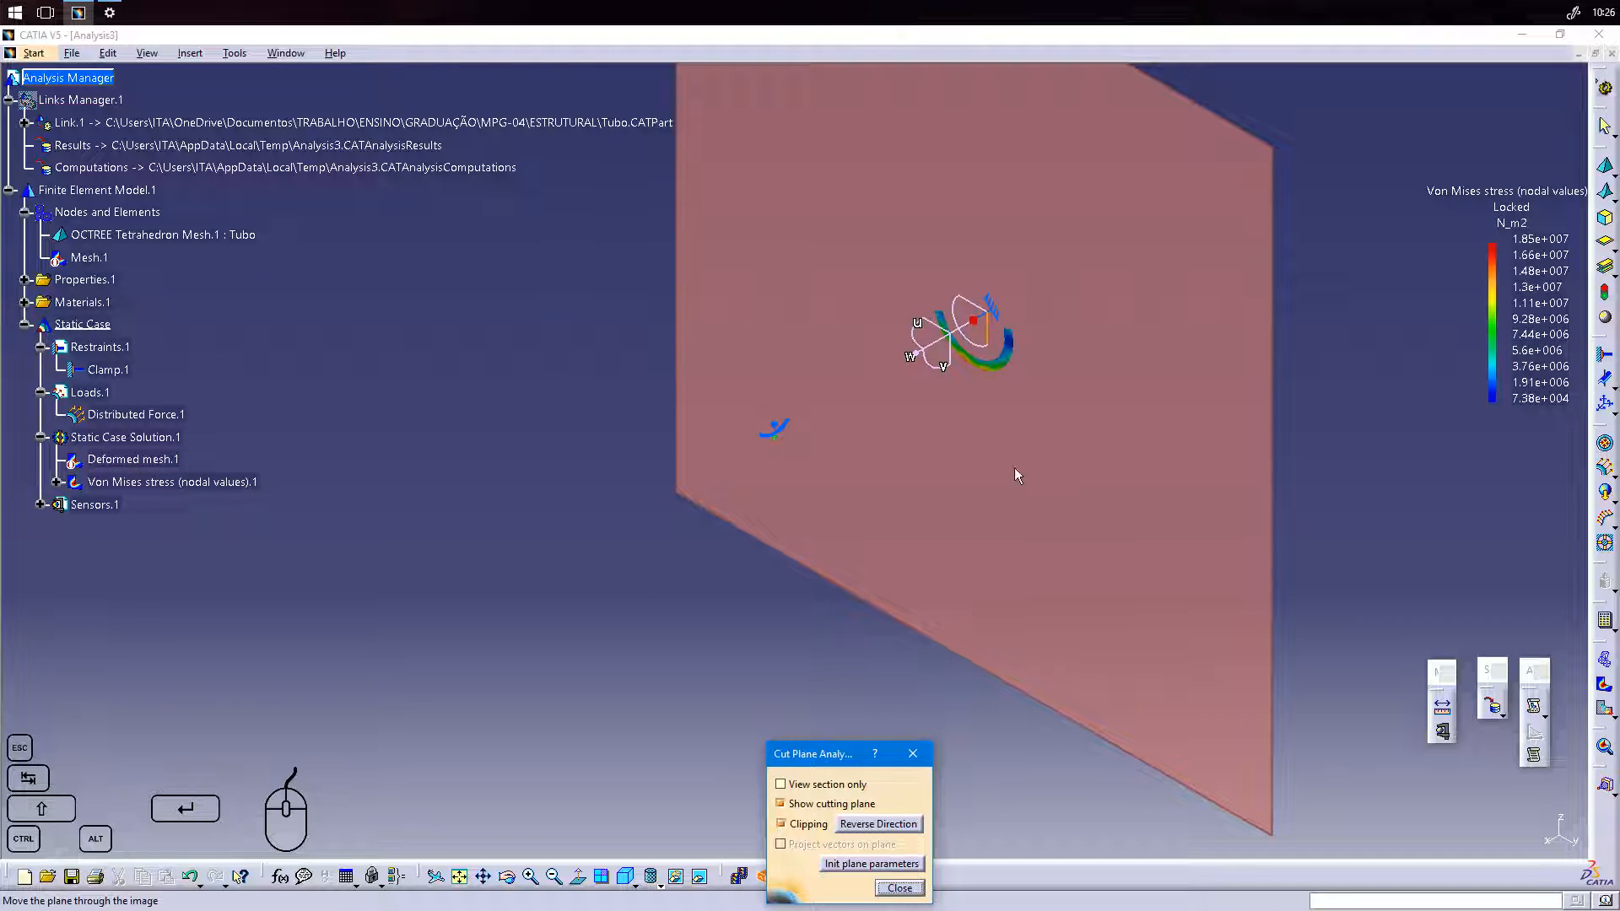
{"action": "left_click", "coordinate": [886, 864]}
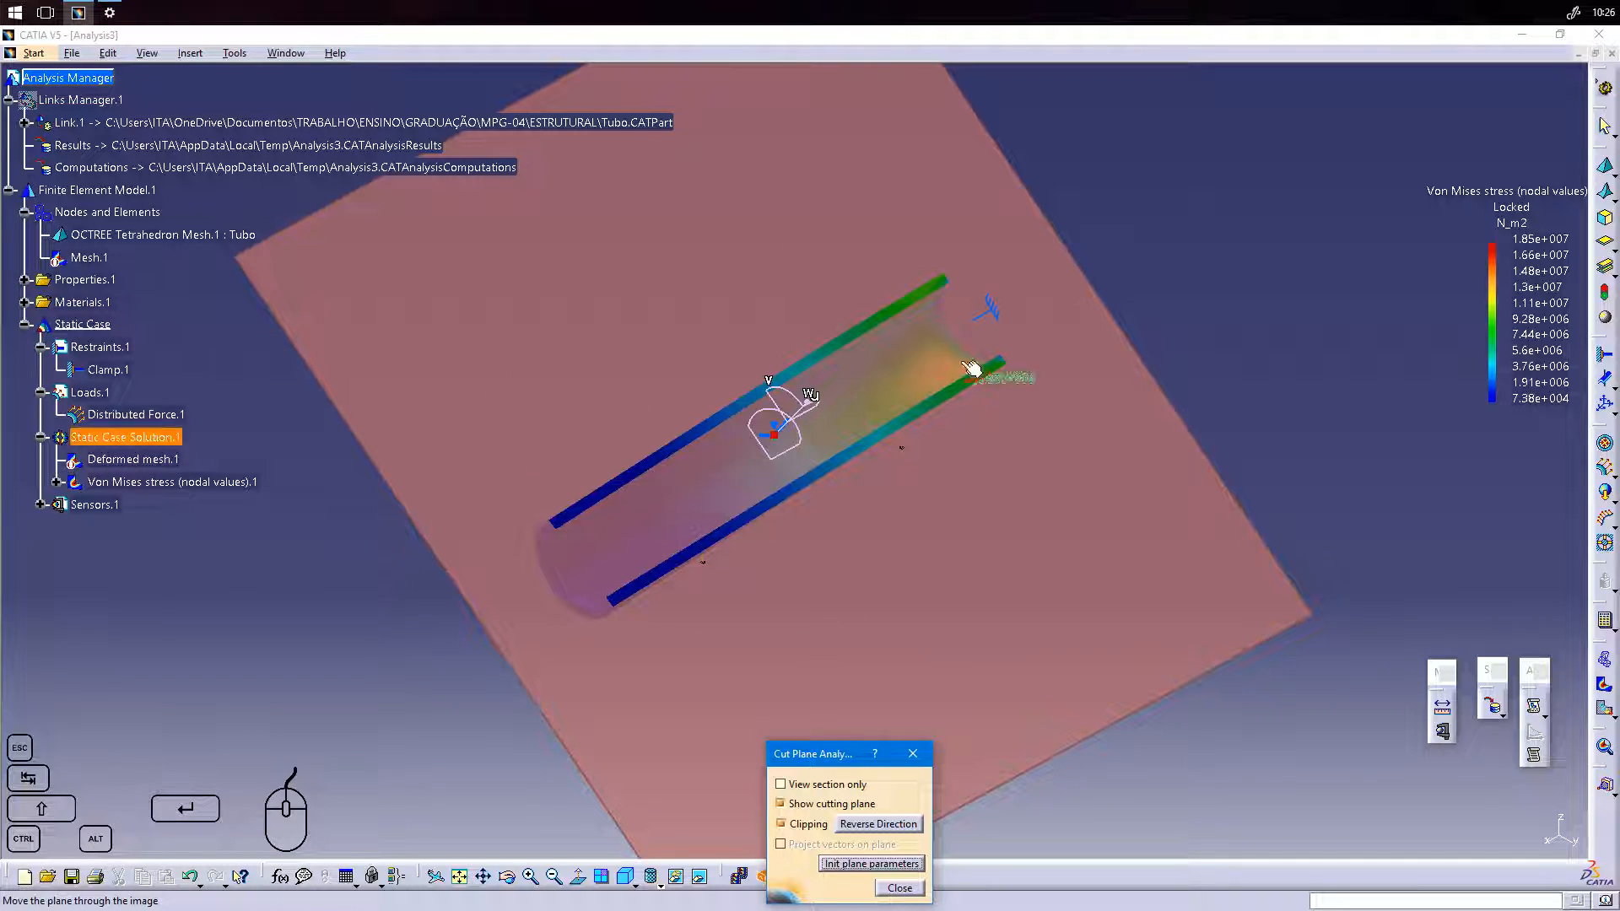
{"action": "left_click_drag", "start_coordinate": [842, 766], "coordinate": [1425, 446]}
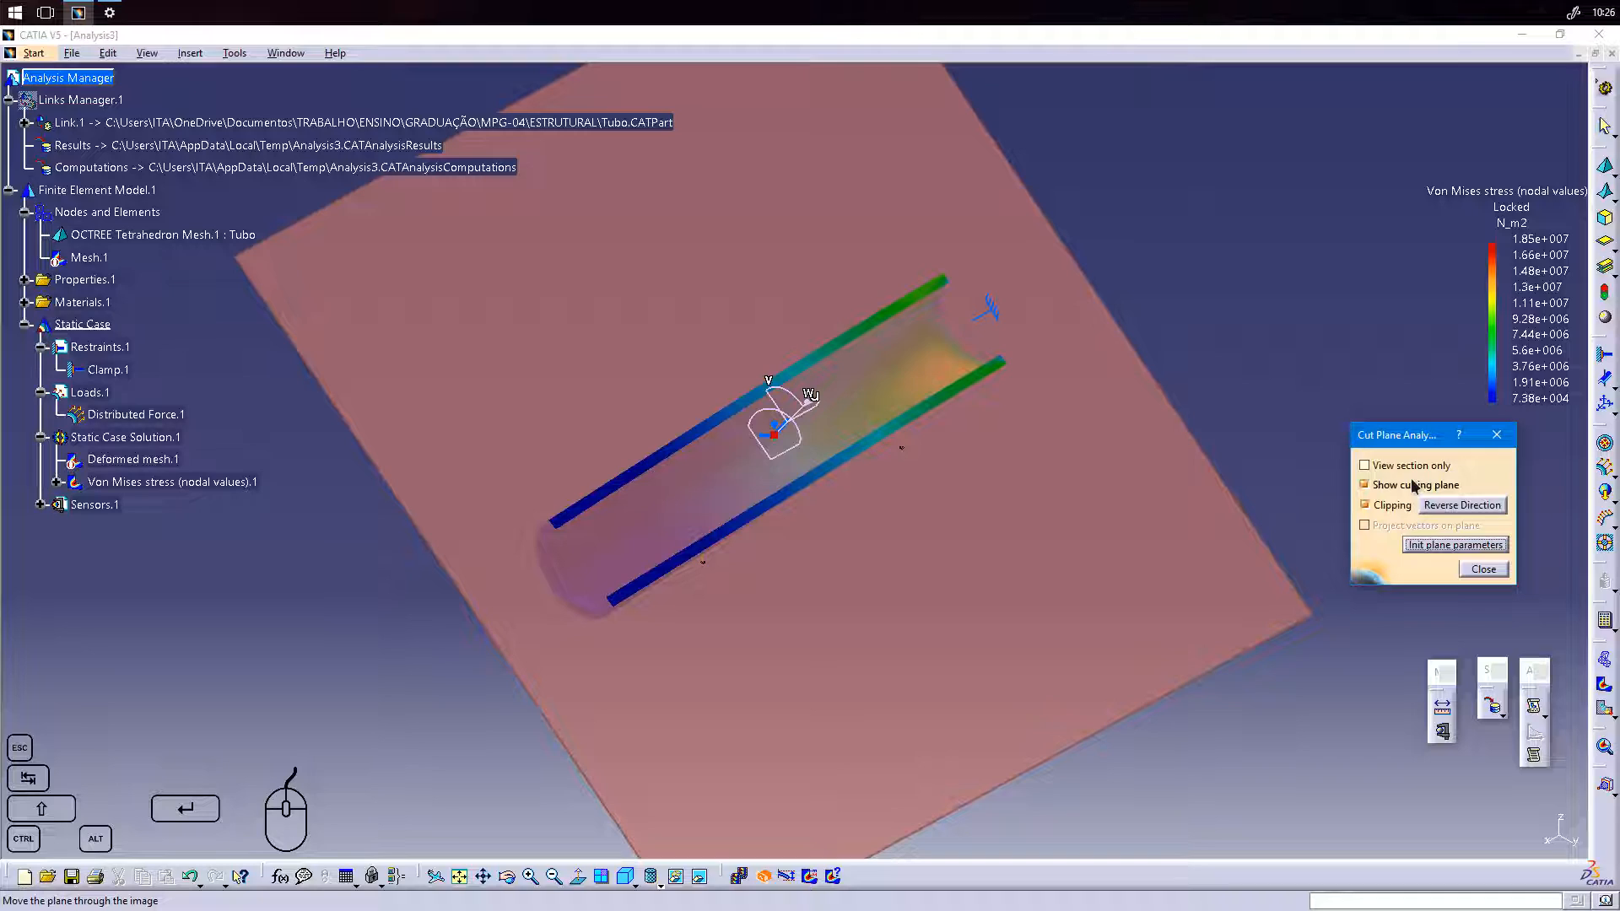
Limit the cut plane analysis to View section only and hide the cutting plane.
{"action": "left_click", "coordinate": [1374, 471]}
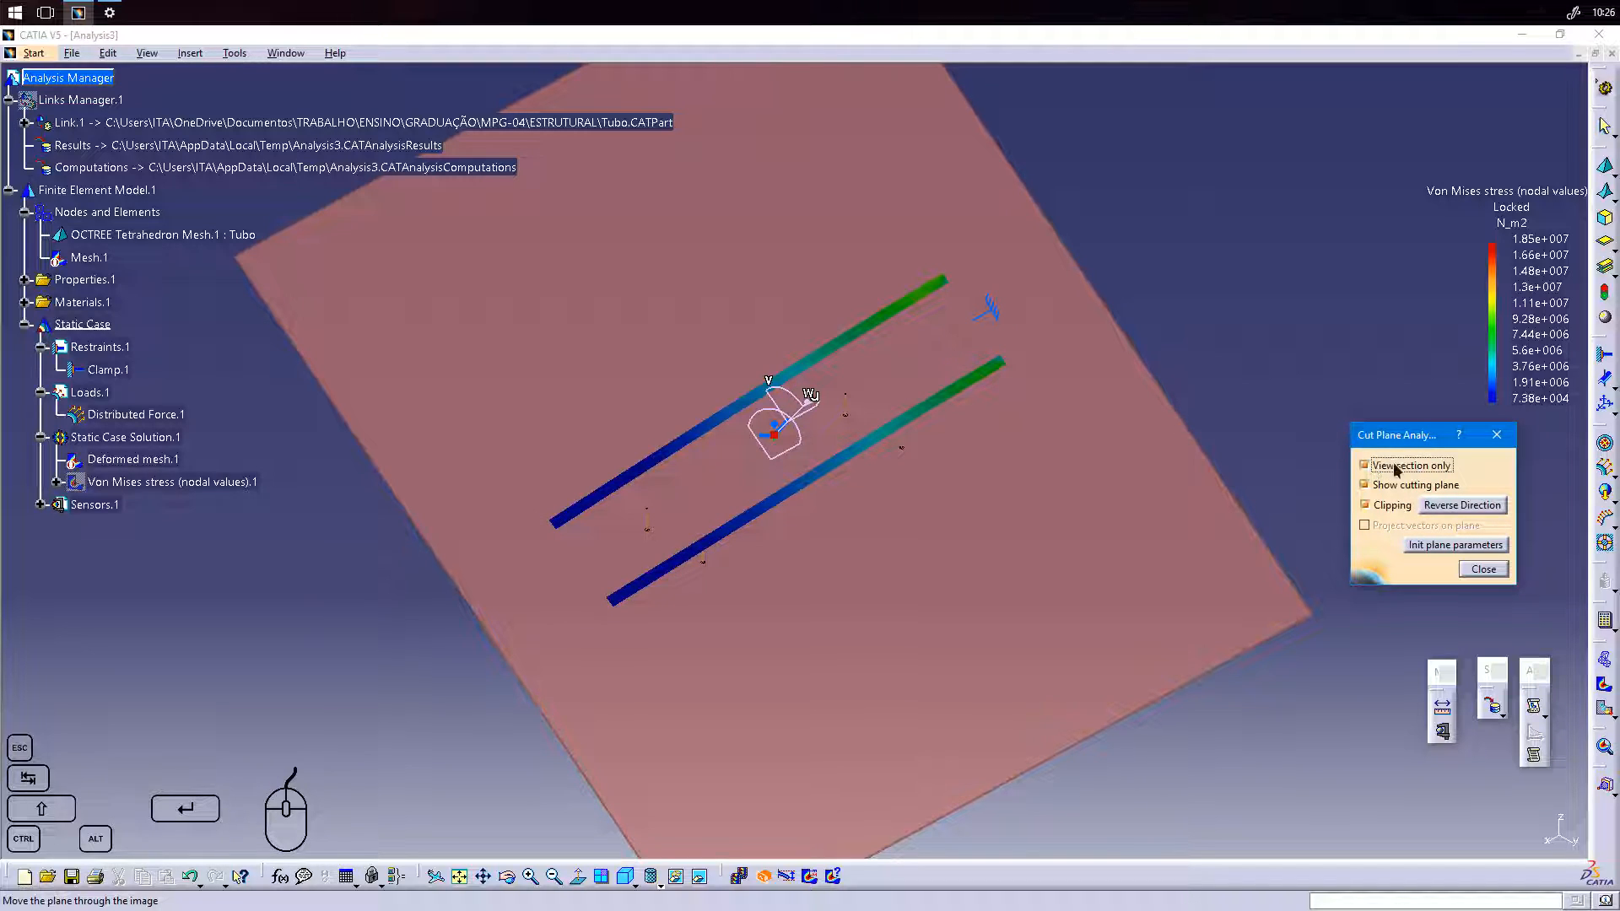
{"action": "left_click", "coordinate": [1390, 491]}
{"action": "left_click", "coordinate": [1399, 489]}
{"action": "left_click", "coordinate": [1399, 489]}
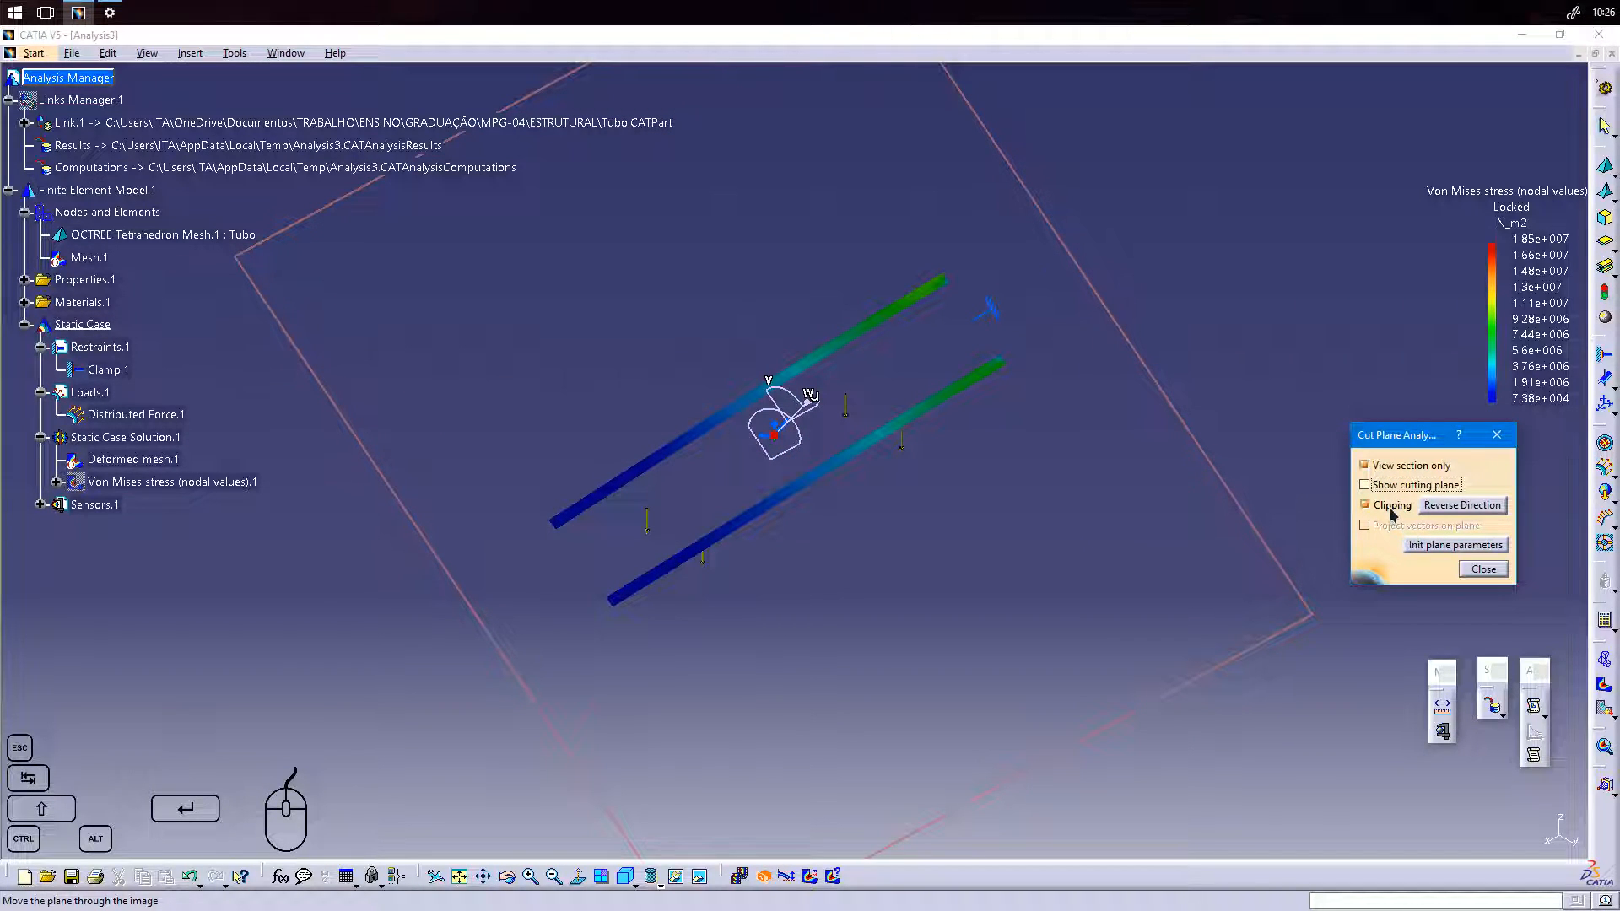
Turn off View section only and compare the tube with and without clipping, leaving Clipping enabled.
{"action": "left_click", "coordinate": [1384, 508]}
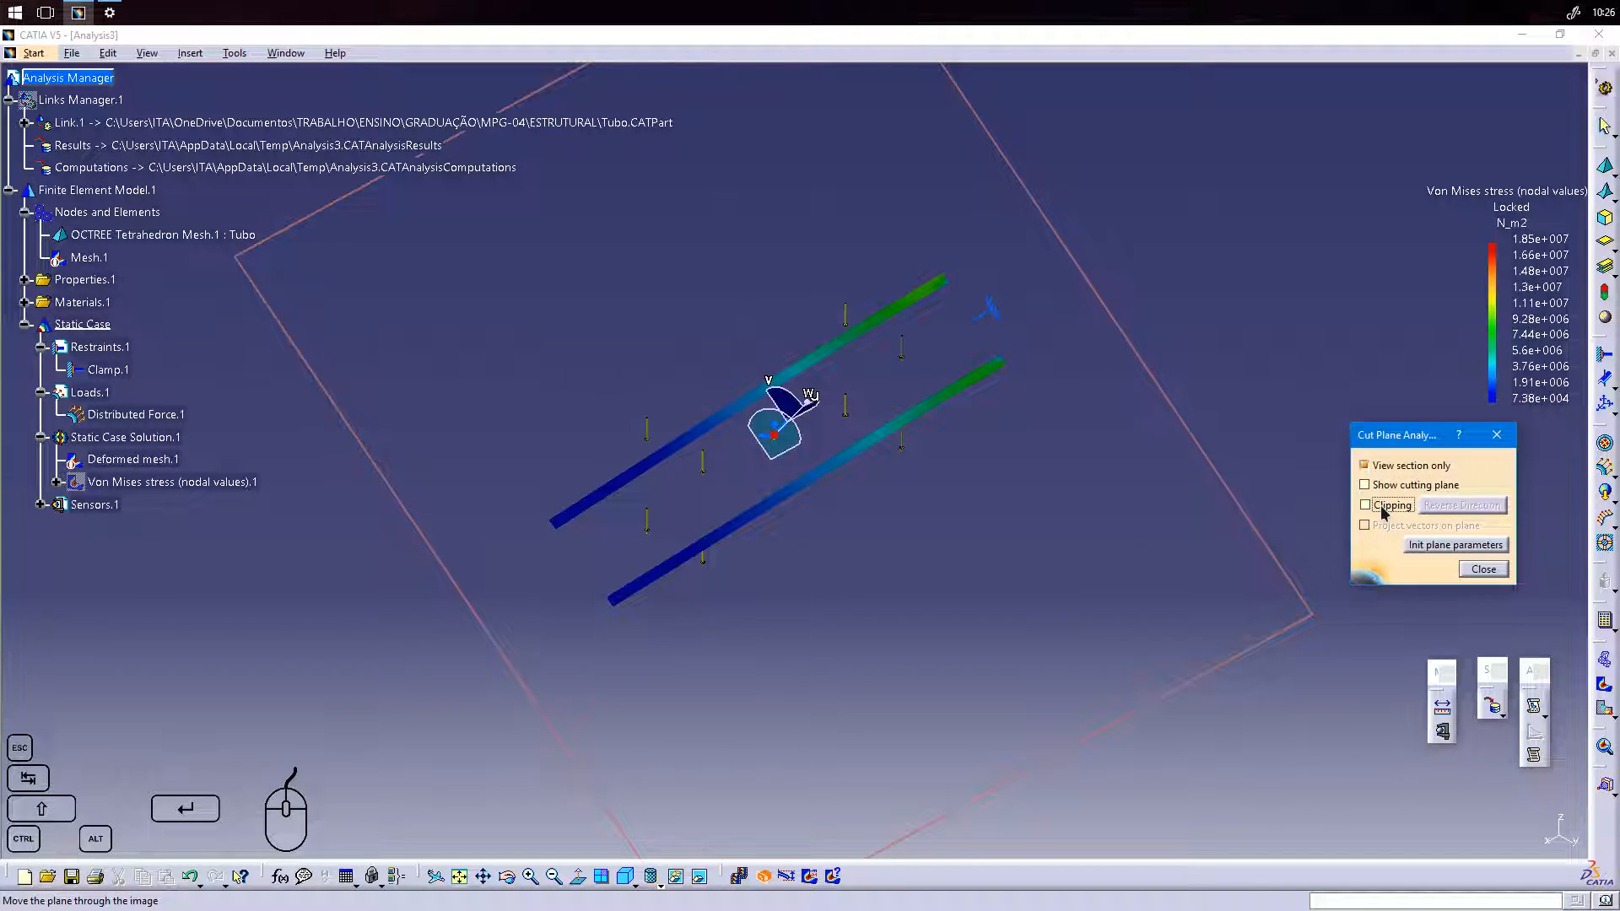
{"action": "left_click", "coordinate": [1384, 508]}
{"action": "left_click", "coordinate": [1384, 508]}
{"action": "left_click", "coordinate": [1394, 467]}
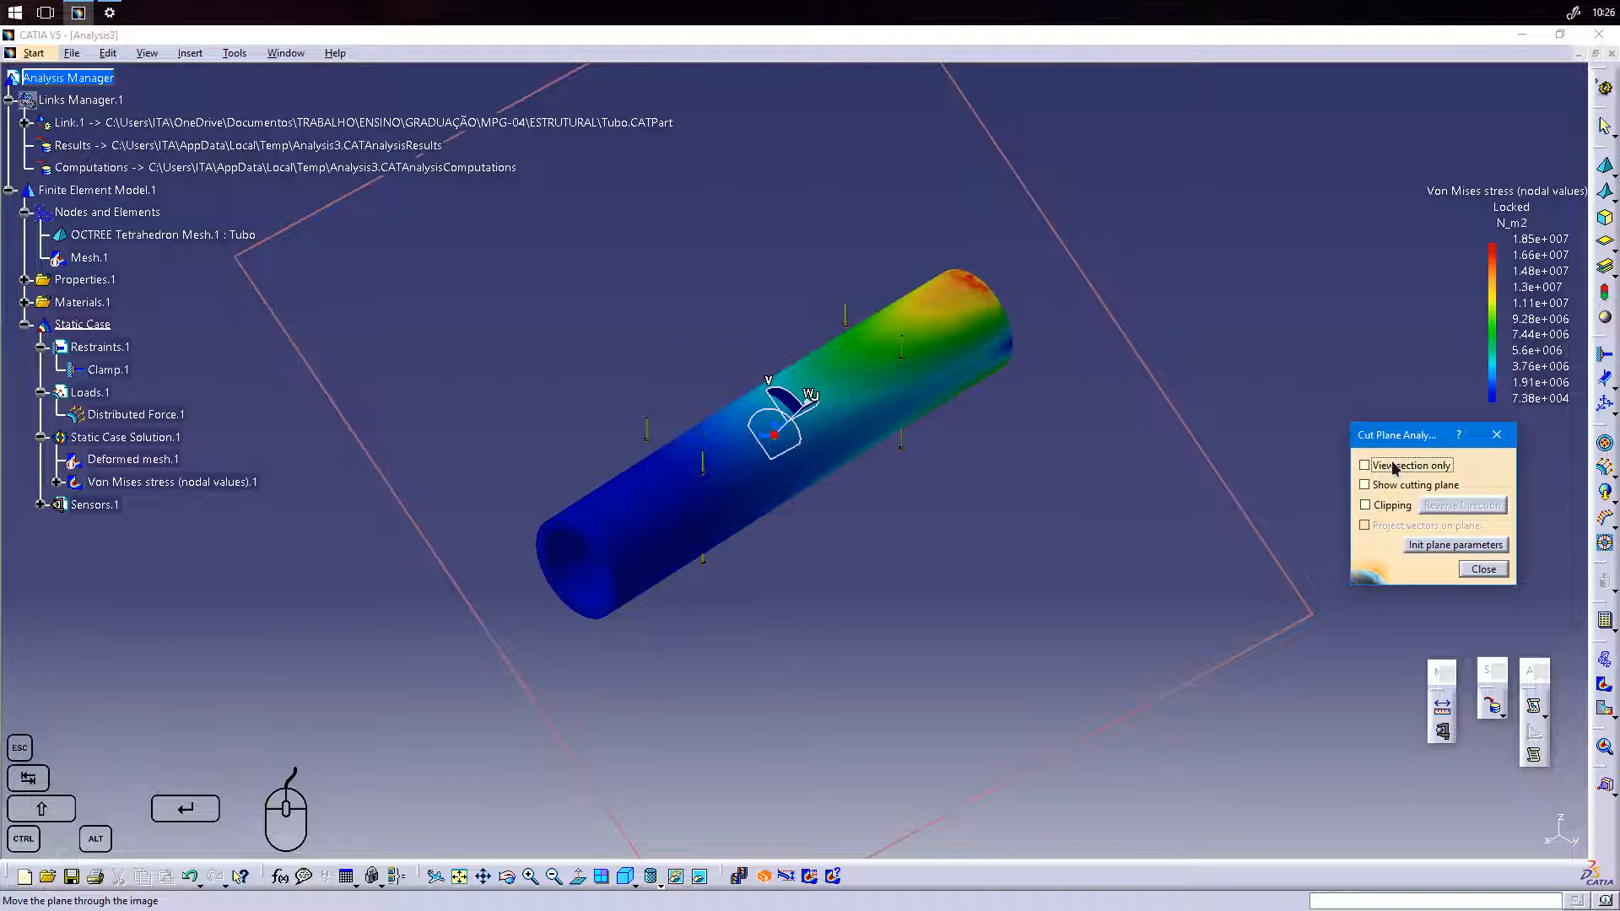
{"action": "left_click", "coordinate": [1392, 506]}
{"action": "left_click", "coordinate": [1392, 506]}
{"action": "left_click", "coordinate": [1391, 506]}
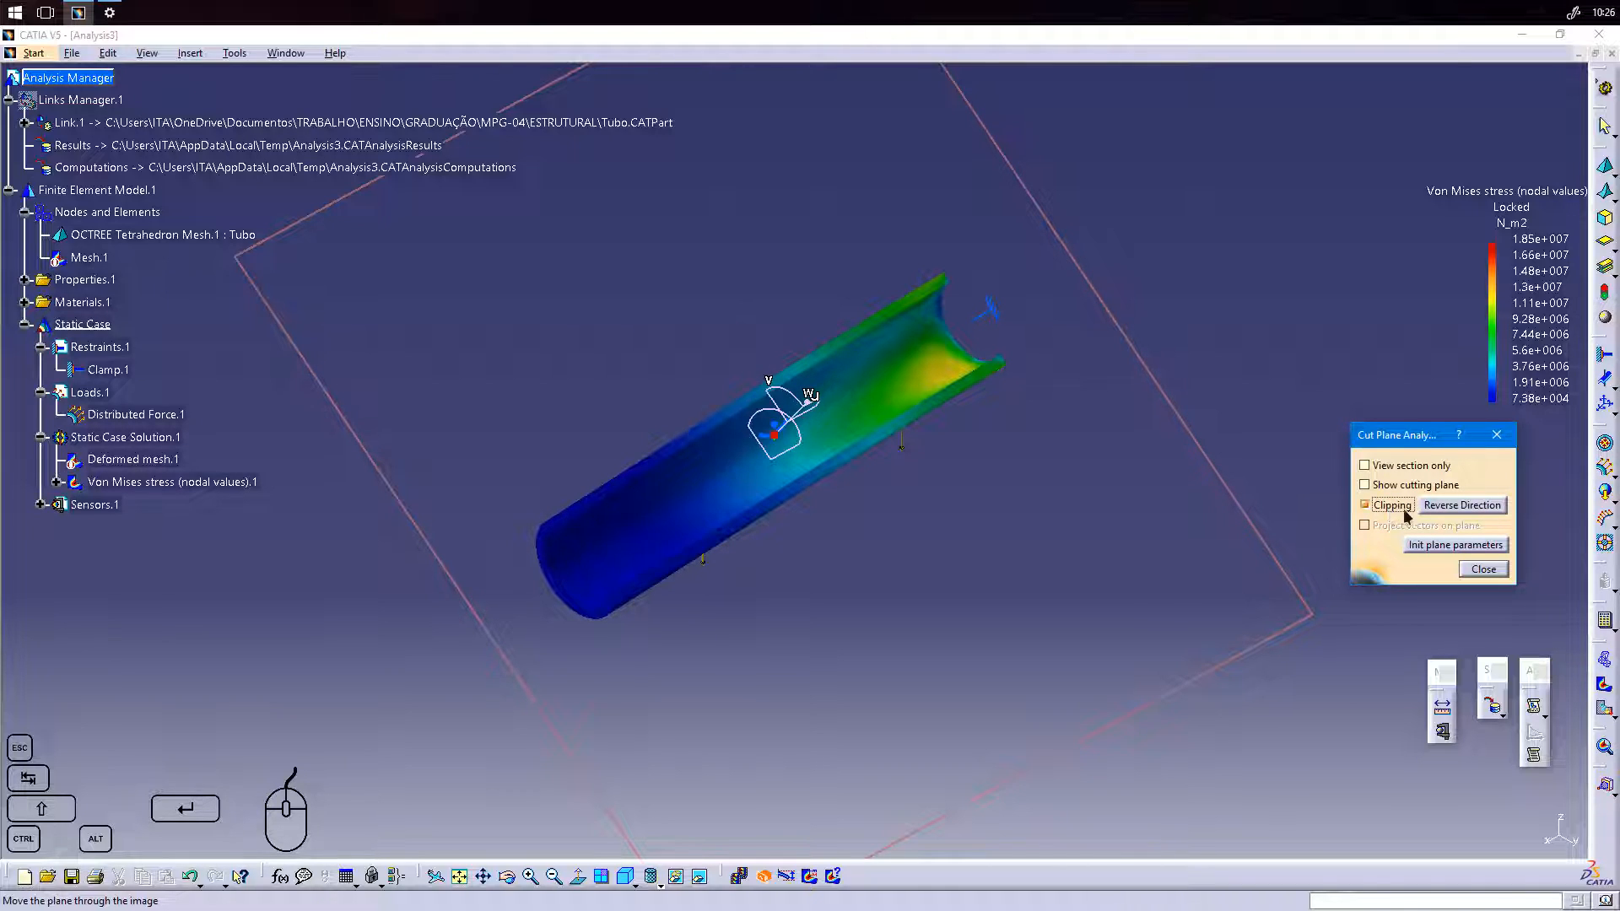
Reverse the clipping direction back and forth to view both halves of the cut tube.
{"action": "left_click", "coordinate": [1447, 506]}
{"action": "left_click", "coordinate": [1447, 506]}
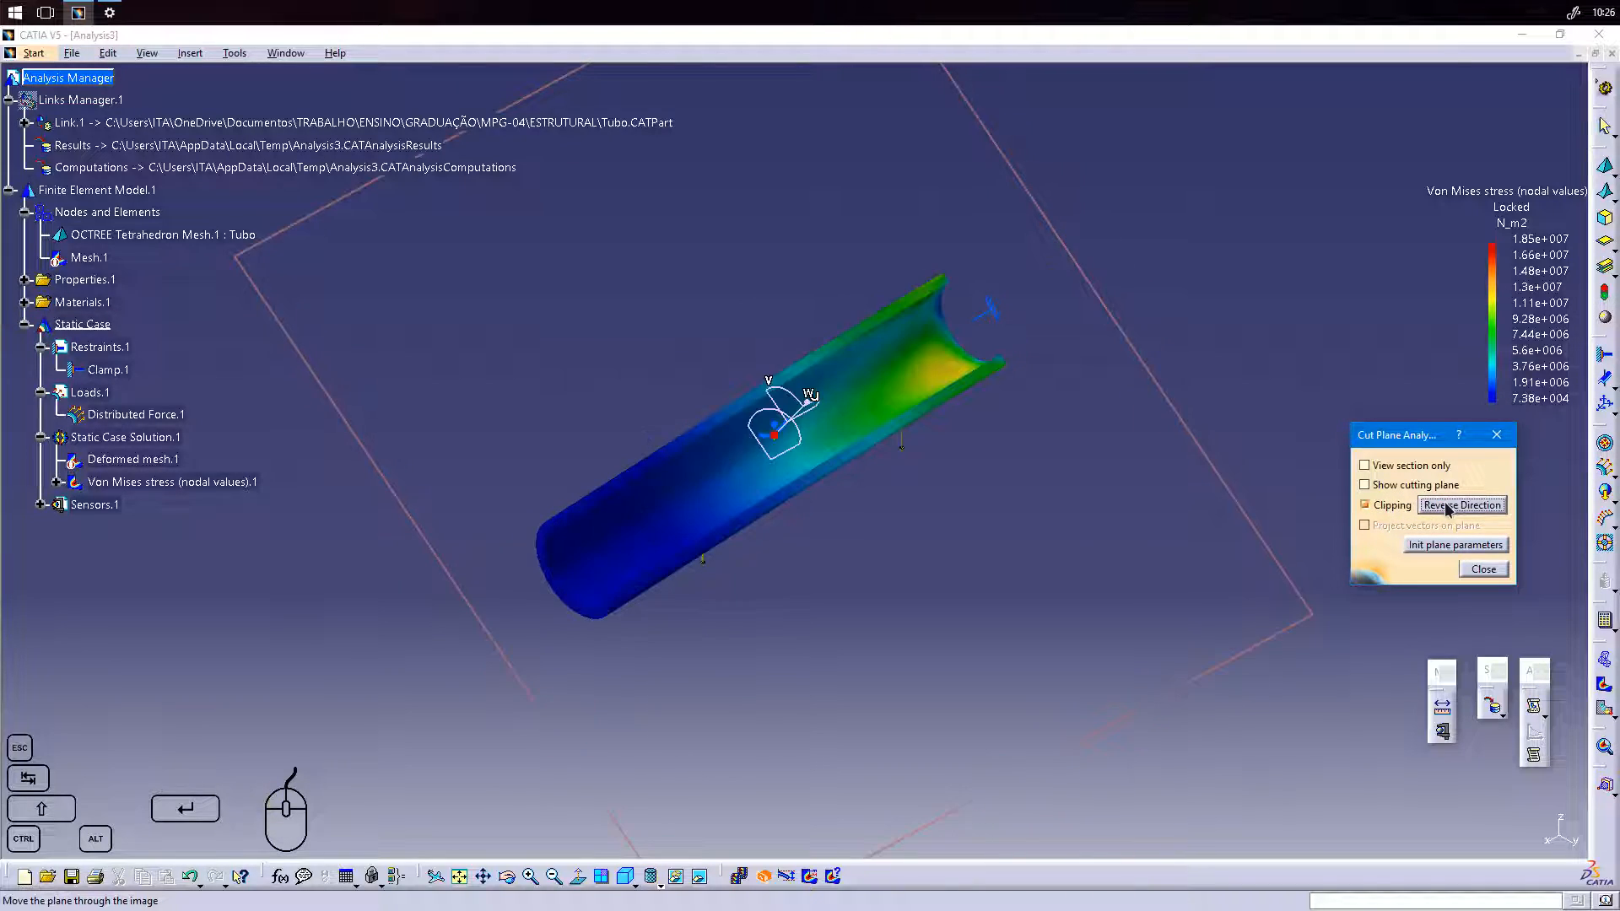
{"action": "left_click", "coordinate": [1445, 506]}
{"action": "left_click", "coordinate": [1445, 506]}
Place the cutting plane across the tube at its free end and move it along the axis to near the clamped end.
{"action": "left_click_drag", "start_coordinate": [774, 435], "coordinate": [775, 436]}
{"action": "left_click_drag", "start_coordinate": [538, 538], "coordinate": [542, 556]}
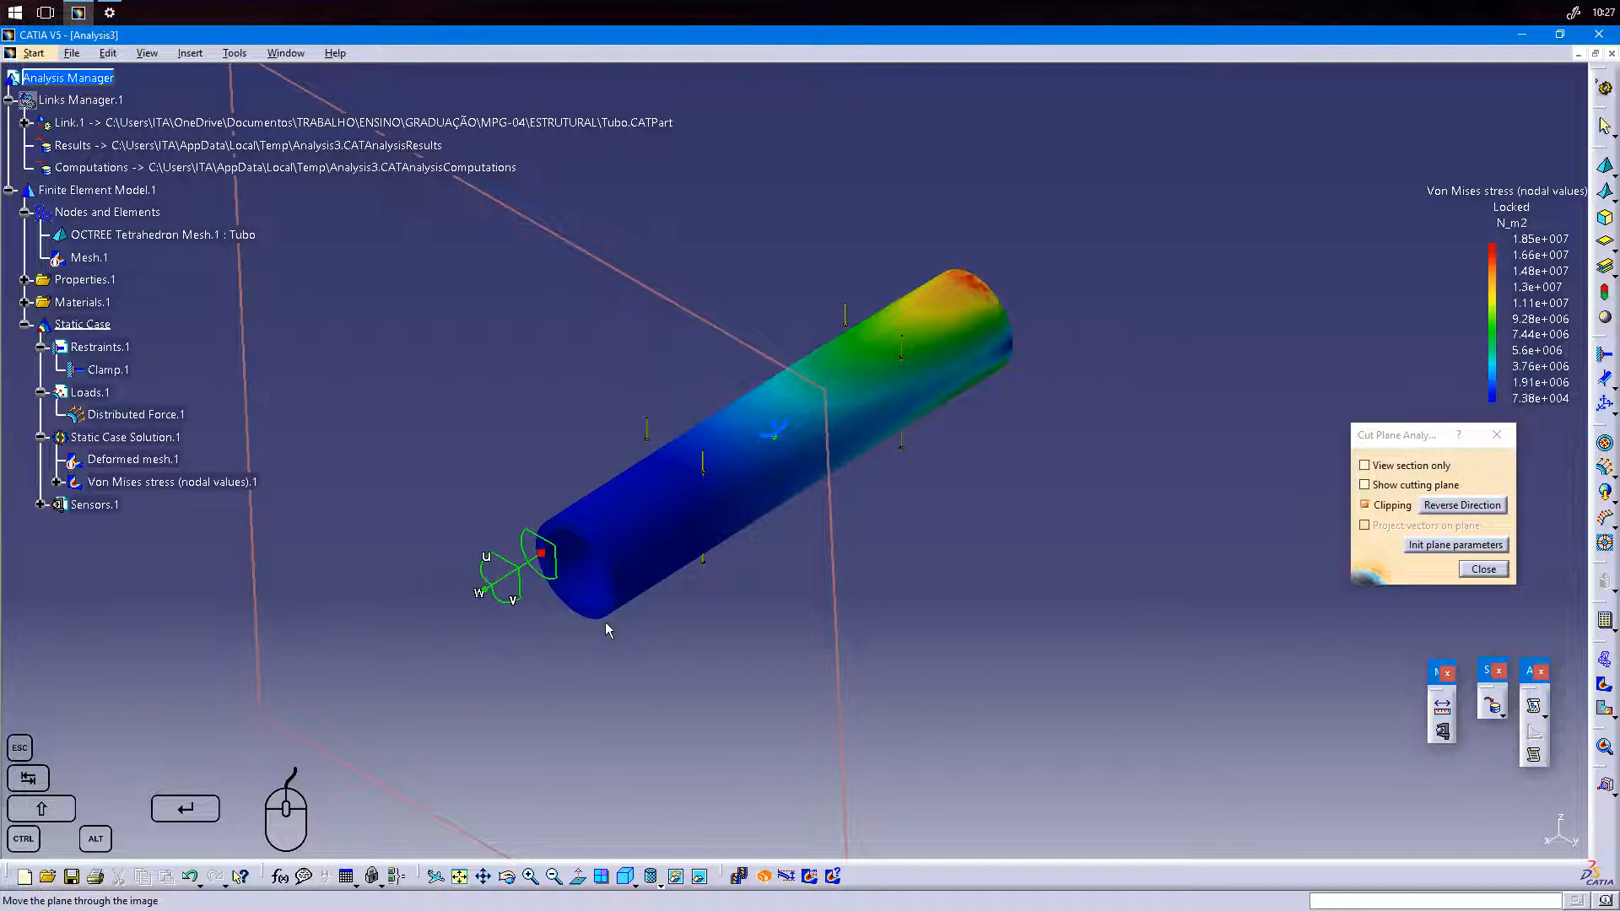
{"action": "left_click_drag", "start_coordinate": [524, 567], "coordinate": [928, 378]}
{"action": "mouse_move", "coordinate": [902, 444]}
{"action": "middle_mouse_down"}
{"action": "mouse_move", "coordinate": [883, 514]}
{"action": "mouse_move", "coordinate": [906, 448]}
{"action": "middle_mouse_up"}
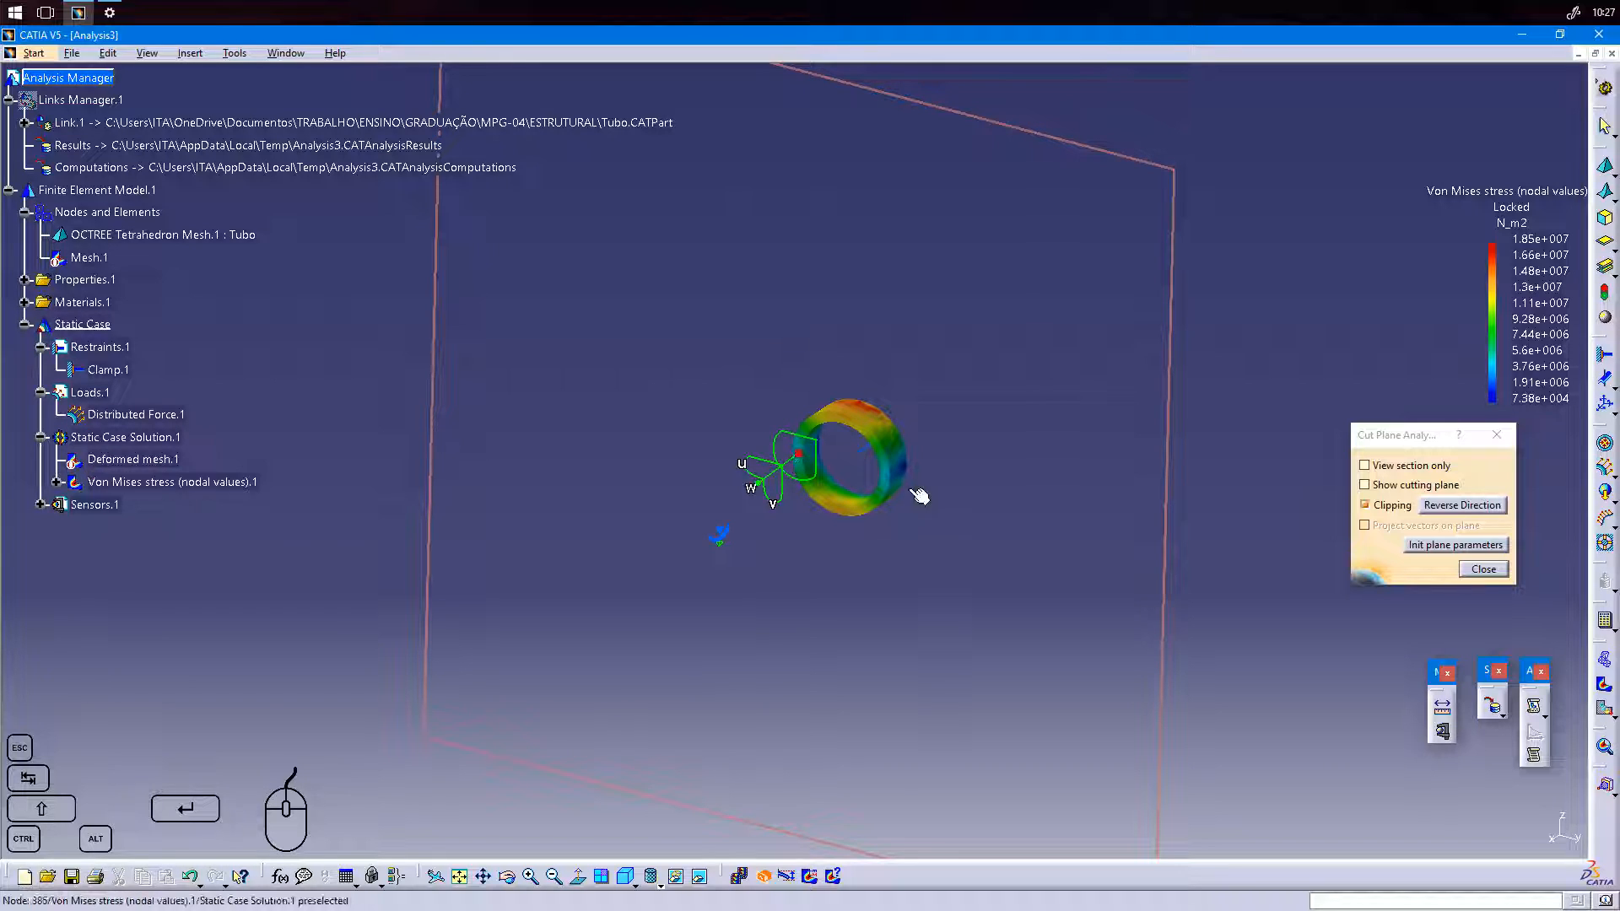
Return to the isometric view and close the cut plane analysis to display the whole tube.
{"action": "left_click", "coordinate": [625, 878]}
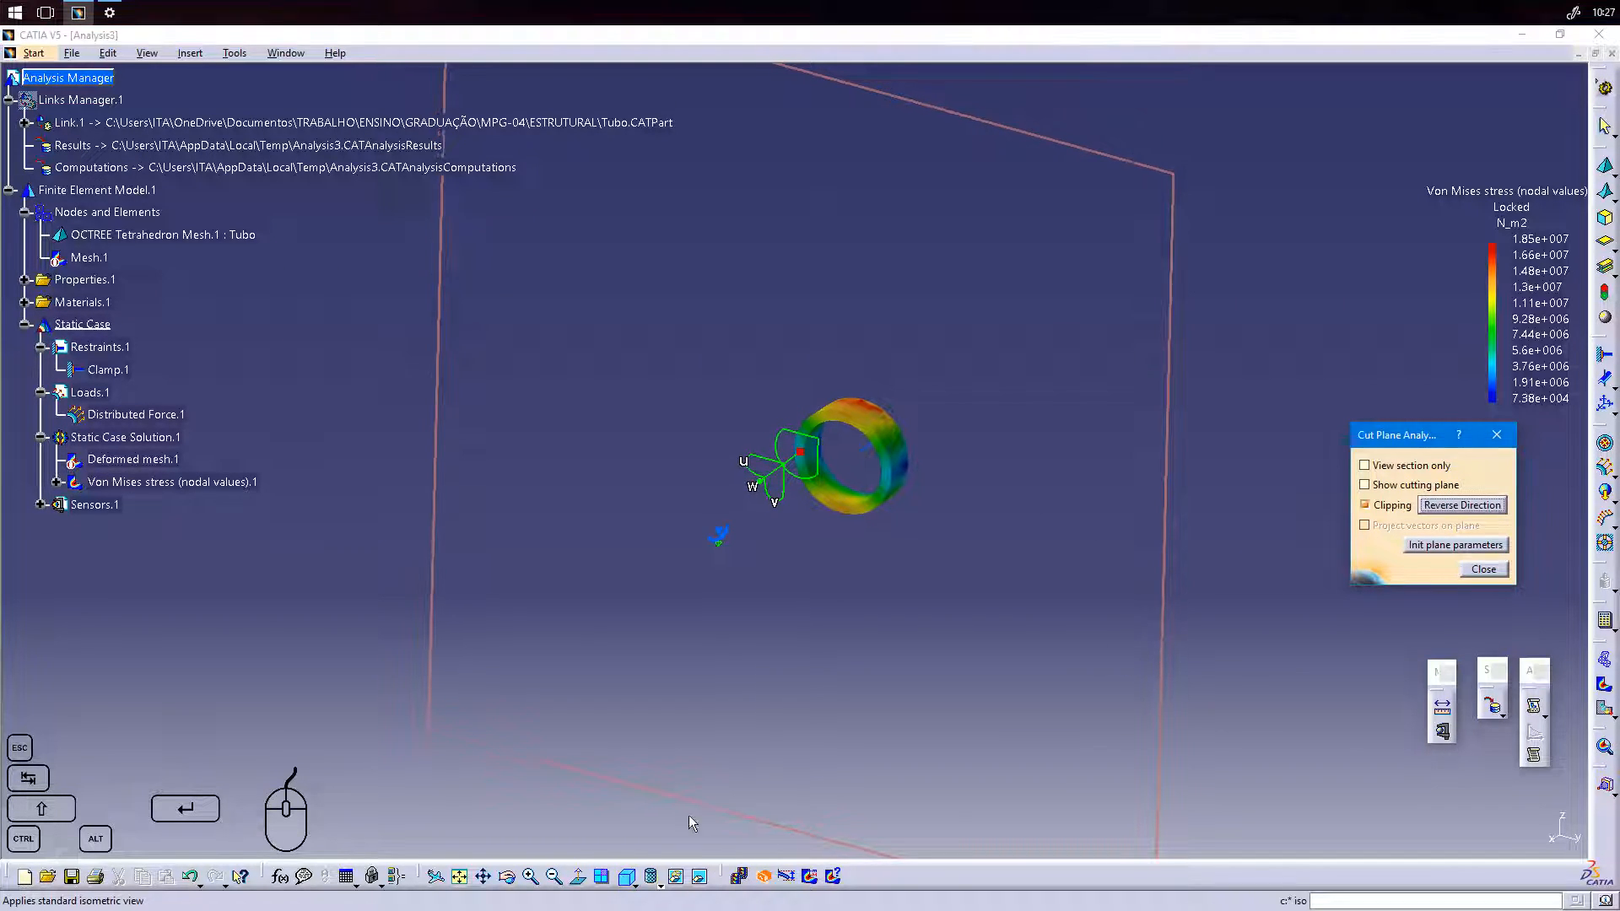
{"action": "left_click", "coordinate": [1482, 569]}
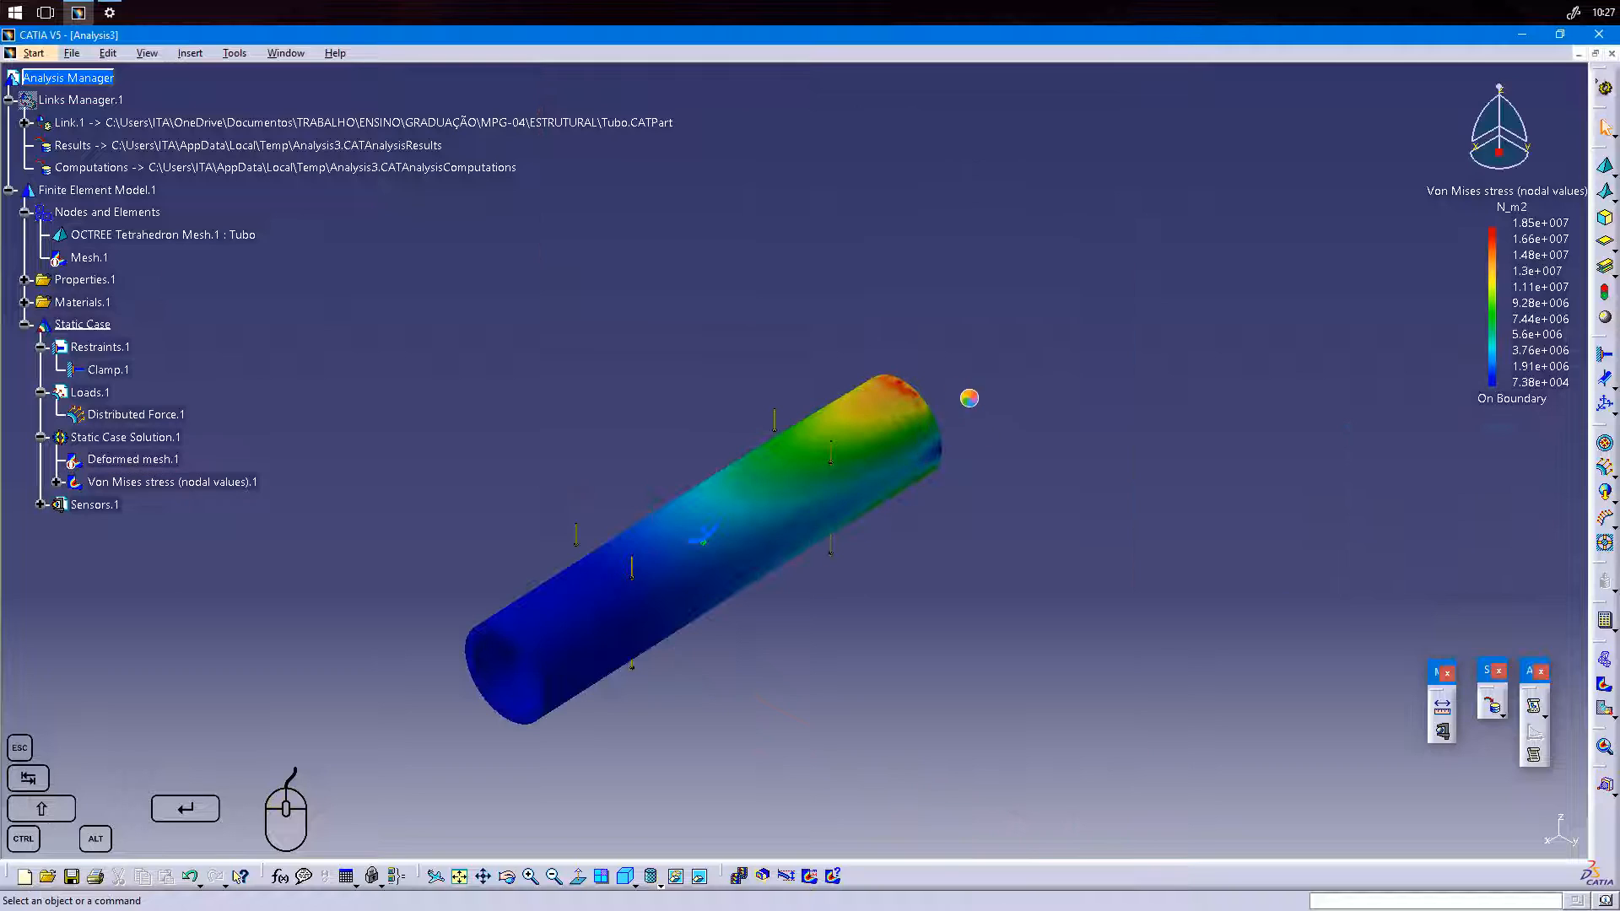
{"action": "middle_click_drag", "start_coordinate": [596, 808], "coordinate": [704, 709]}
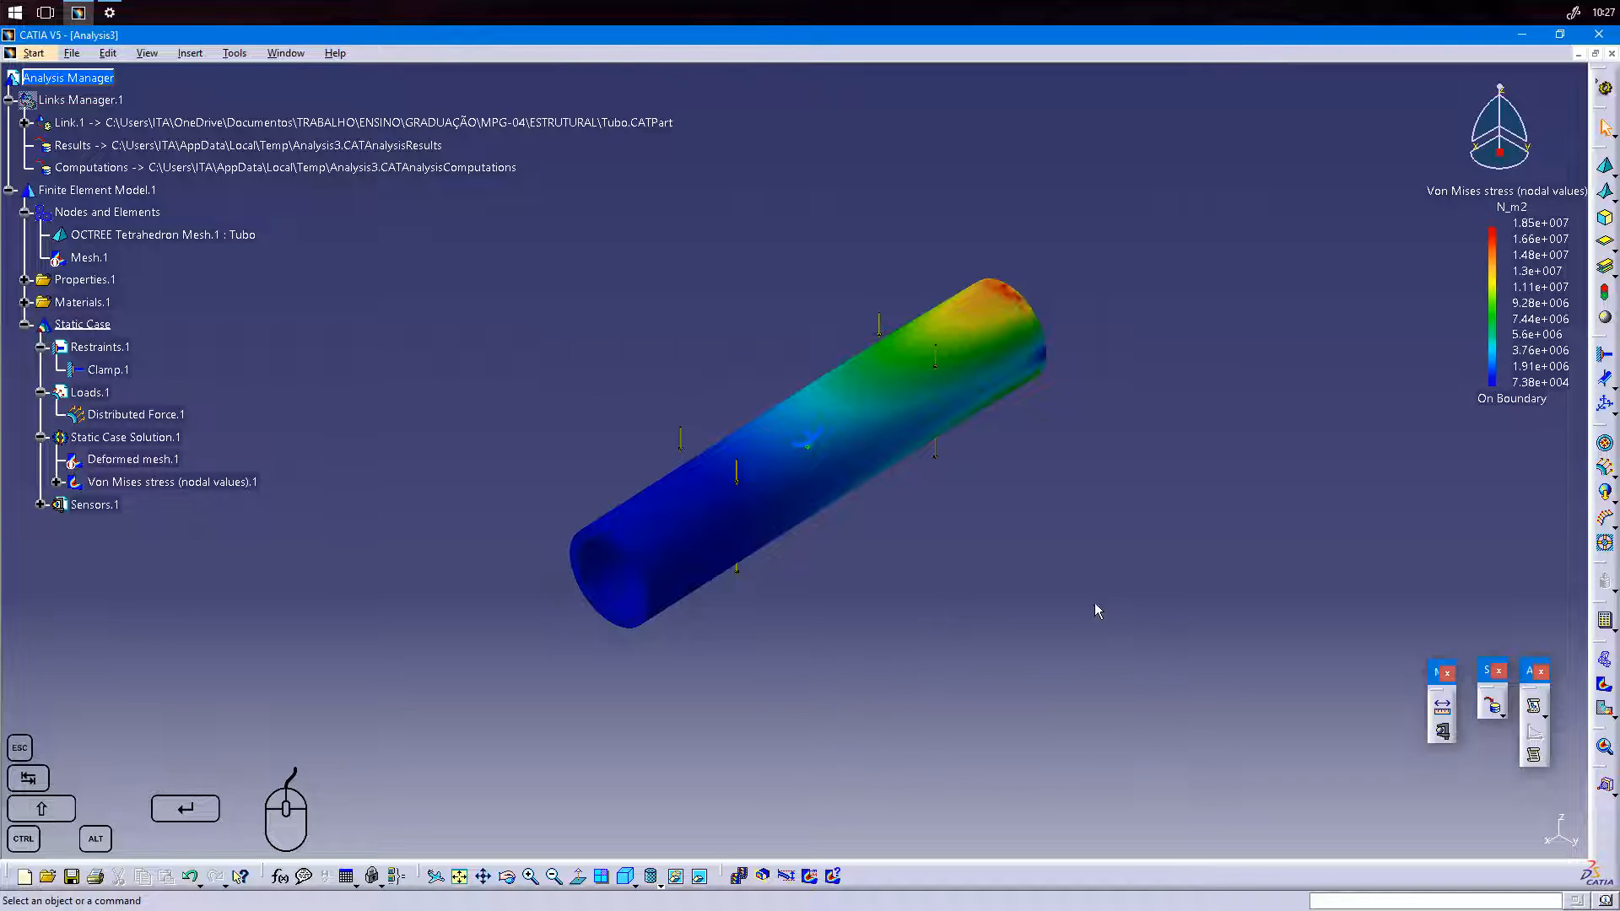
Create a displacement image of the static case solution and display it as Average iso with the Norm criterion.
{"action": "left_click", "coordinate": [1610, 717]}
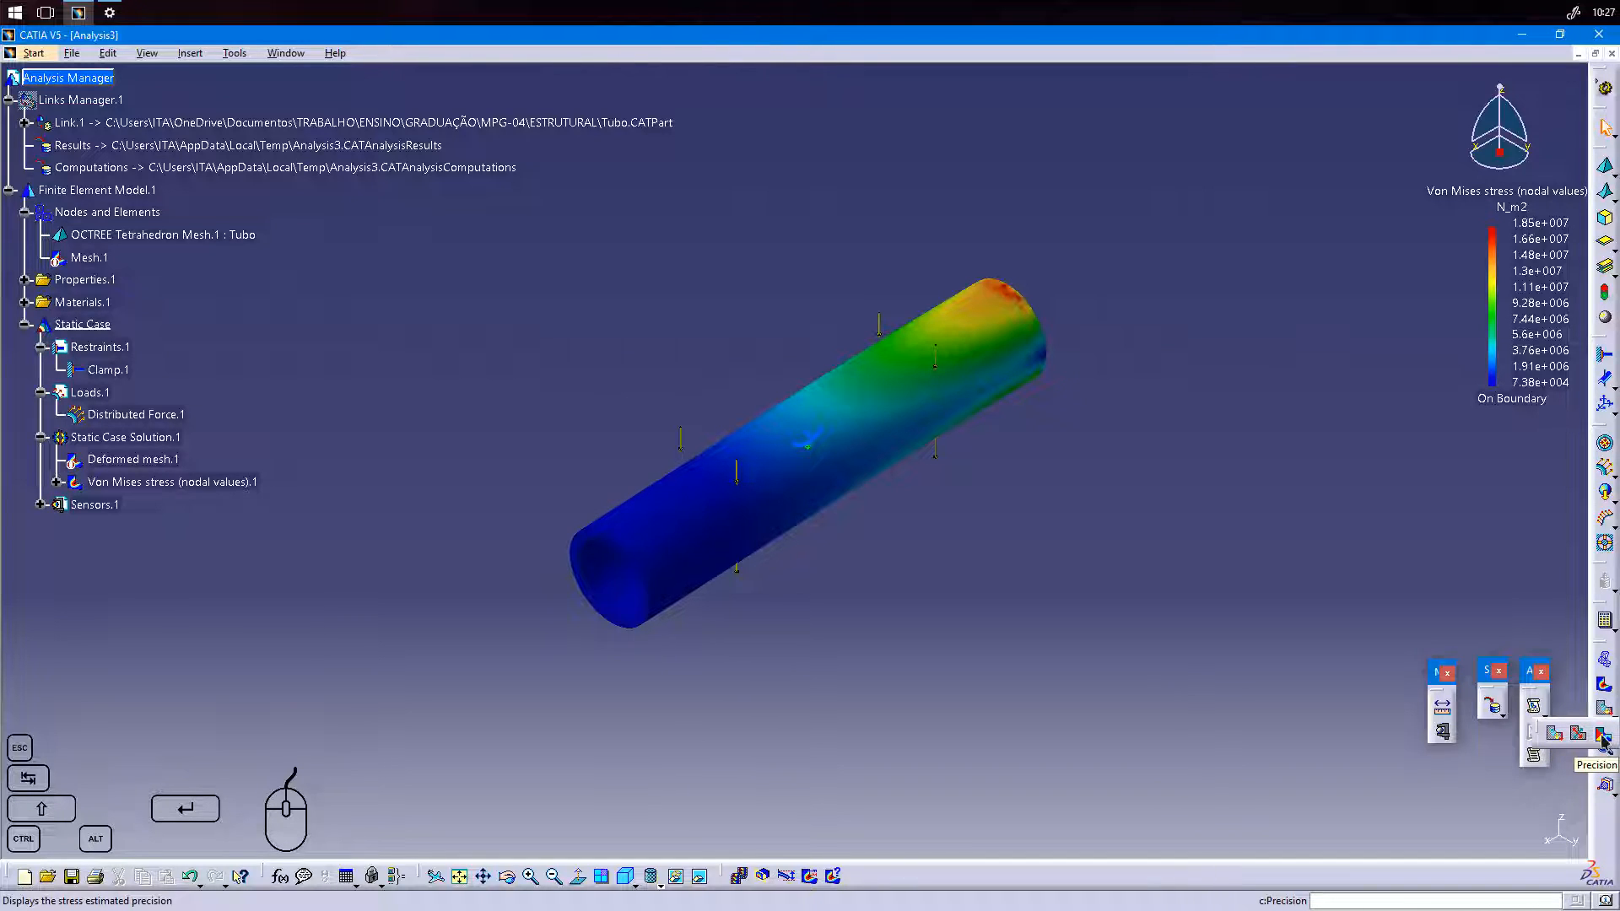
{"action": "left_click", "coordinate": [1559, 740]}
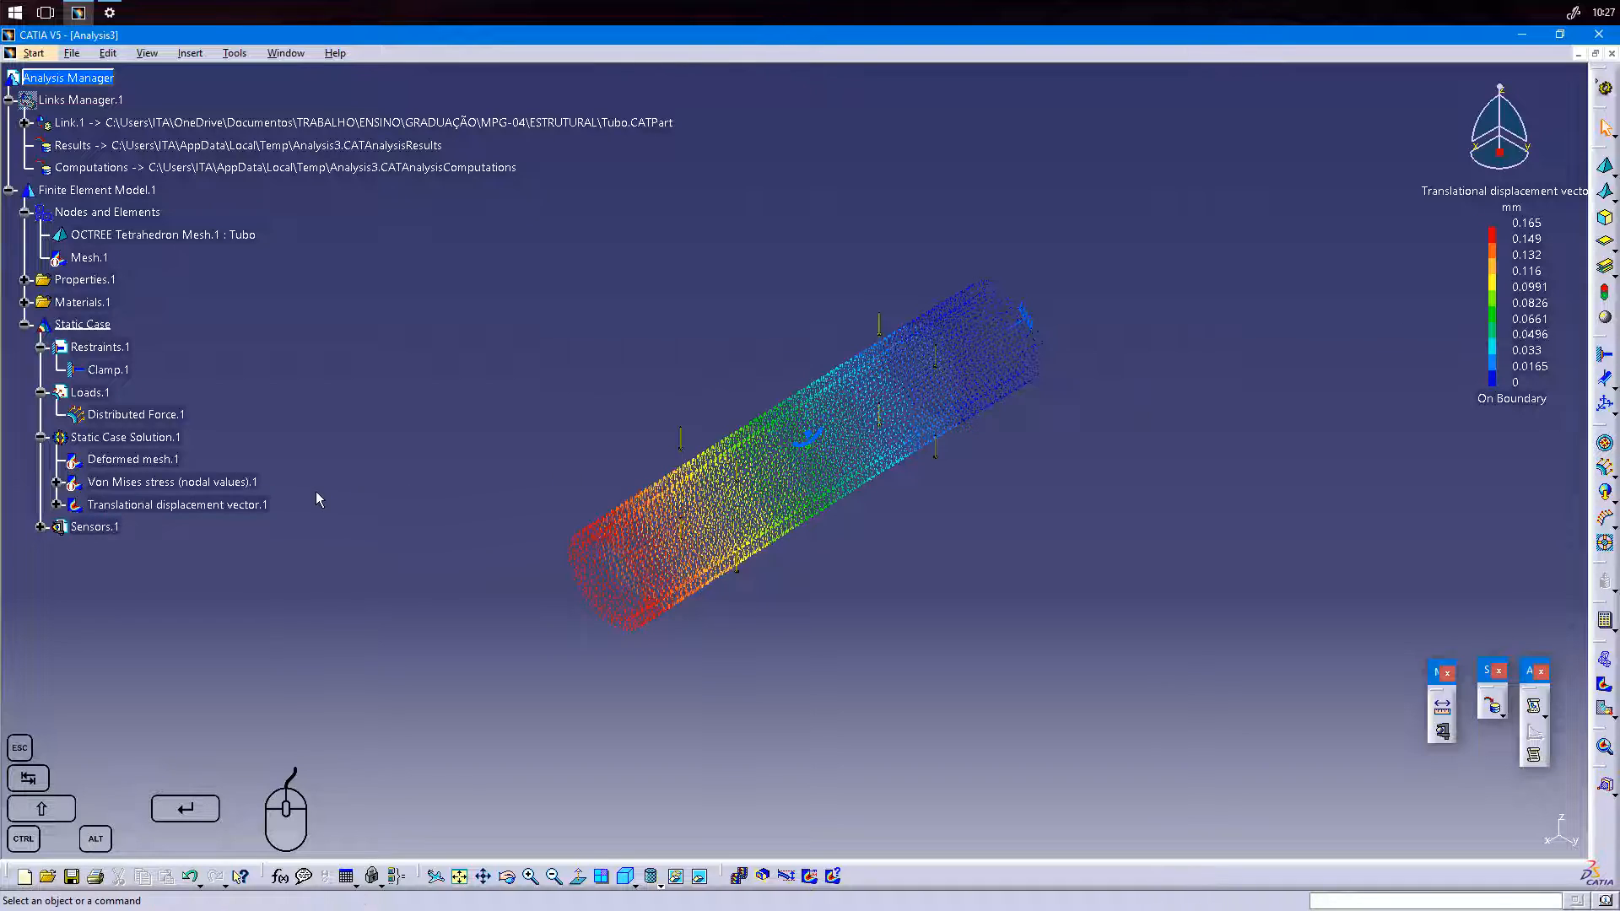
{"action": "double_click", "coordinate": [167, 508]}
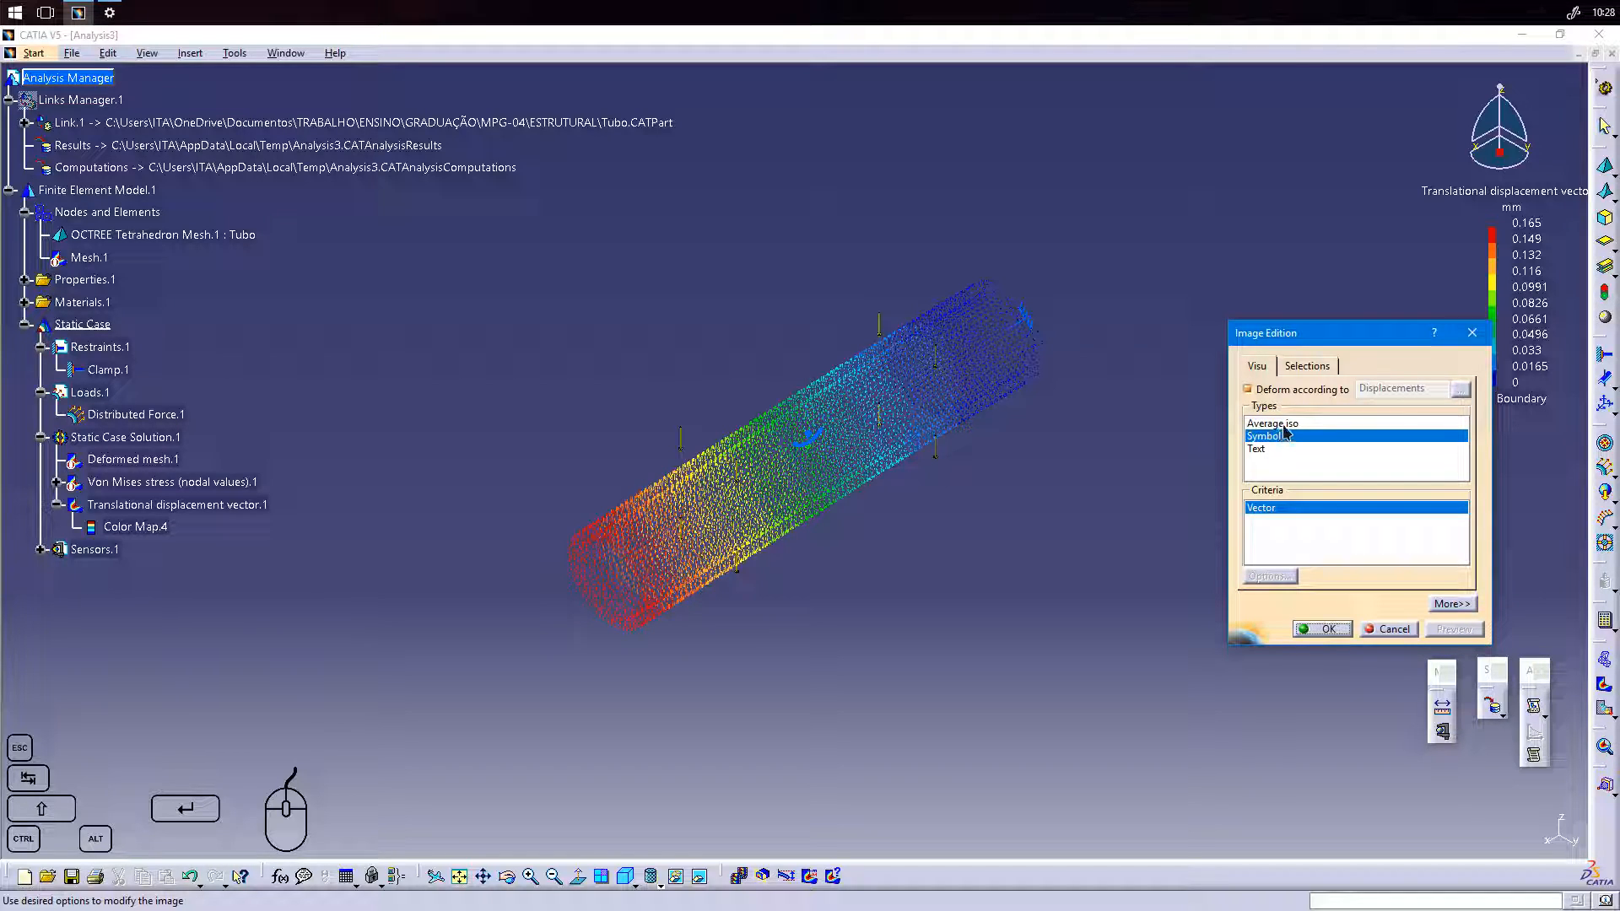
{"action": "middle_click_drag", "start_coordinate": [654, 706], "coordinate": [834, 587]}
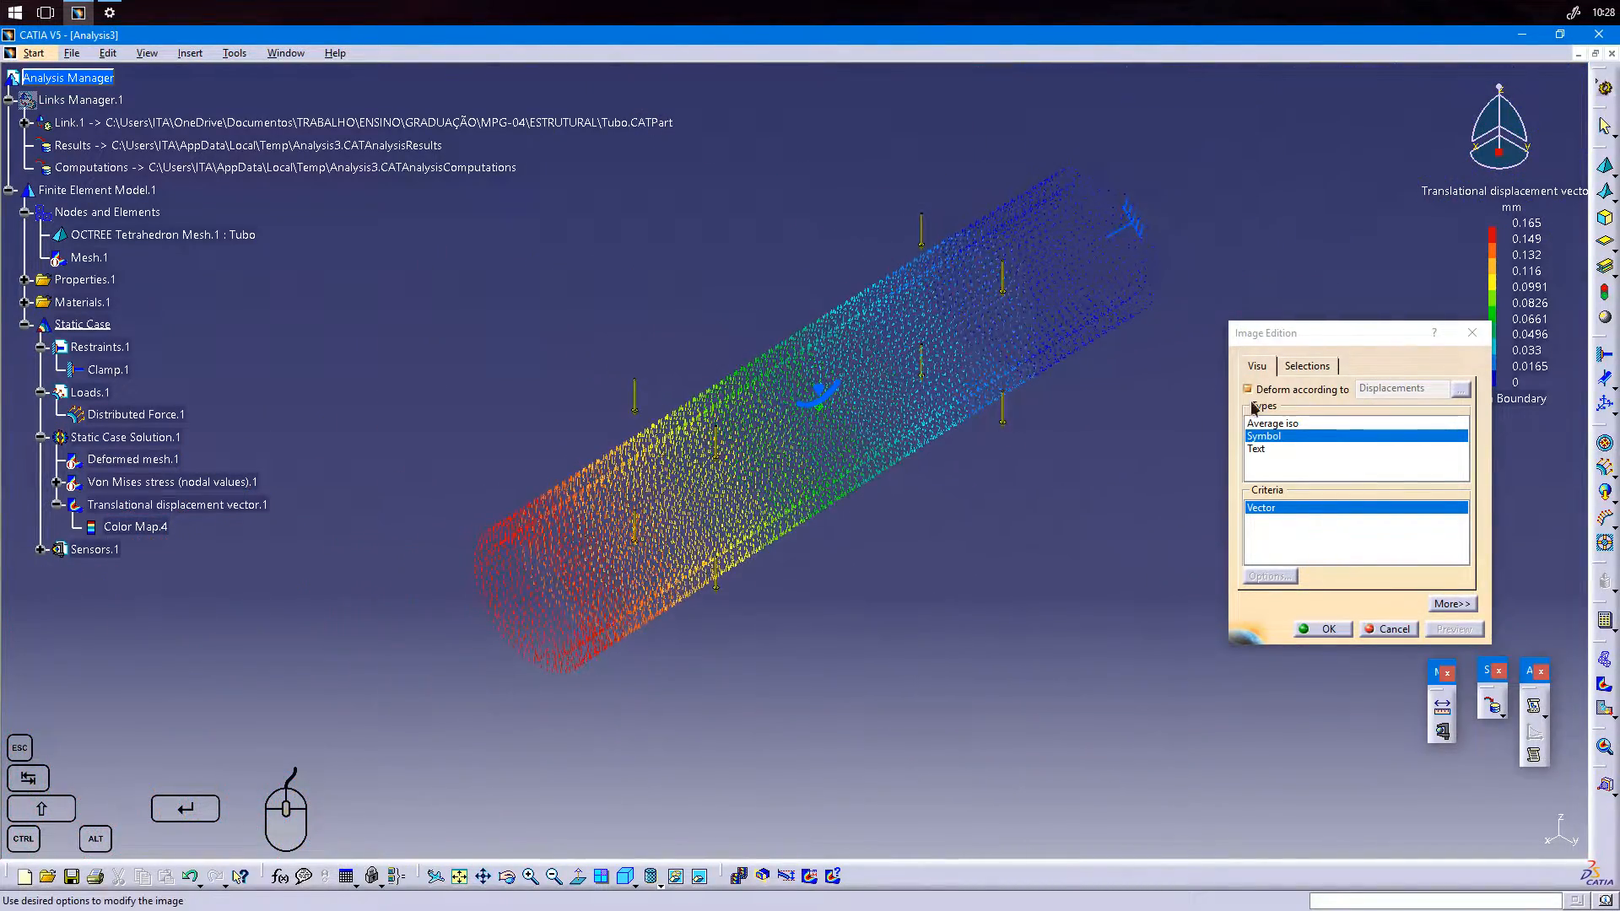
{"action": "left_click", "coordinate": [1274, 426]}
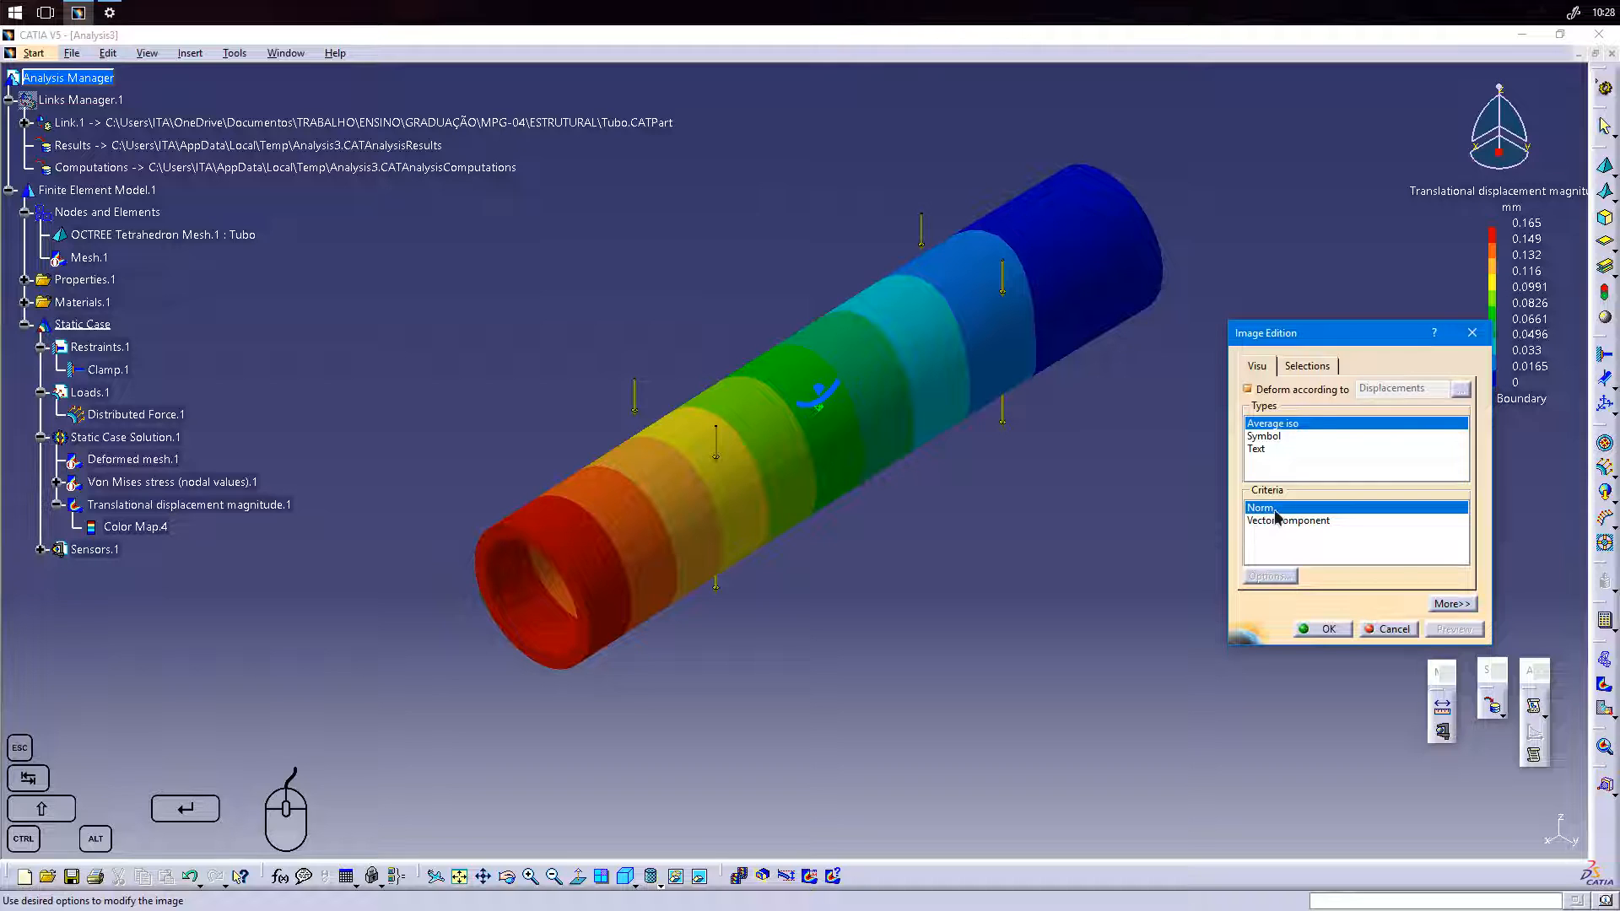
{"action": "middle_click_drag", "start_coordinate": [970, 548], "coordinate": [792, 618]}
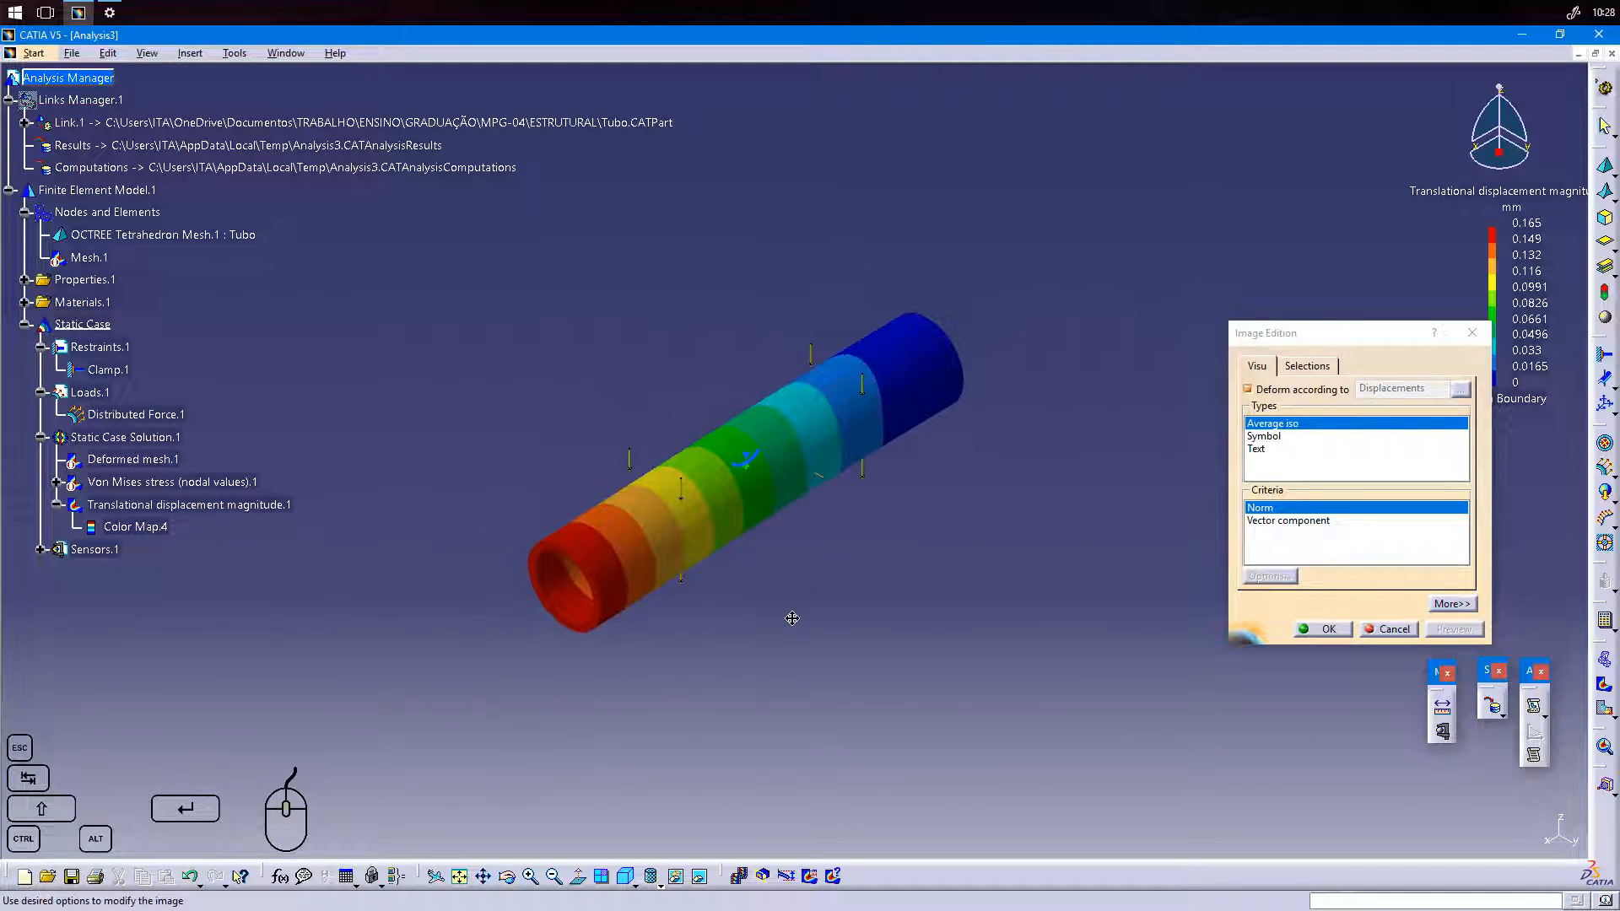
Compare the displacement's vector components C1, C2 and C3, restore the Norm criterion and accept the image.
{"action": "left_click_drag", "start_coordinate": [1308, 335], "coordinate": [1106, 224]}
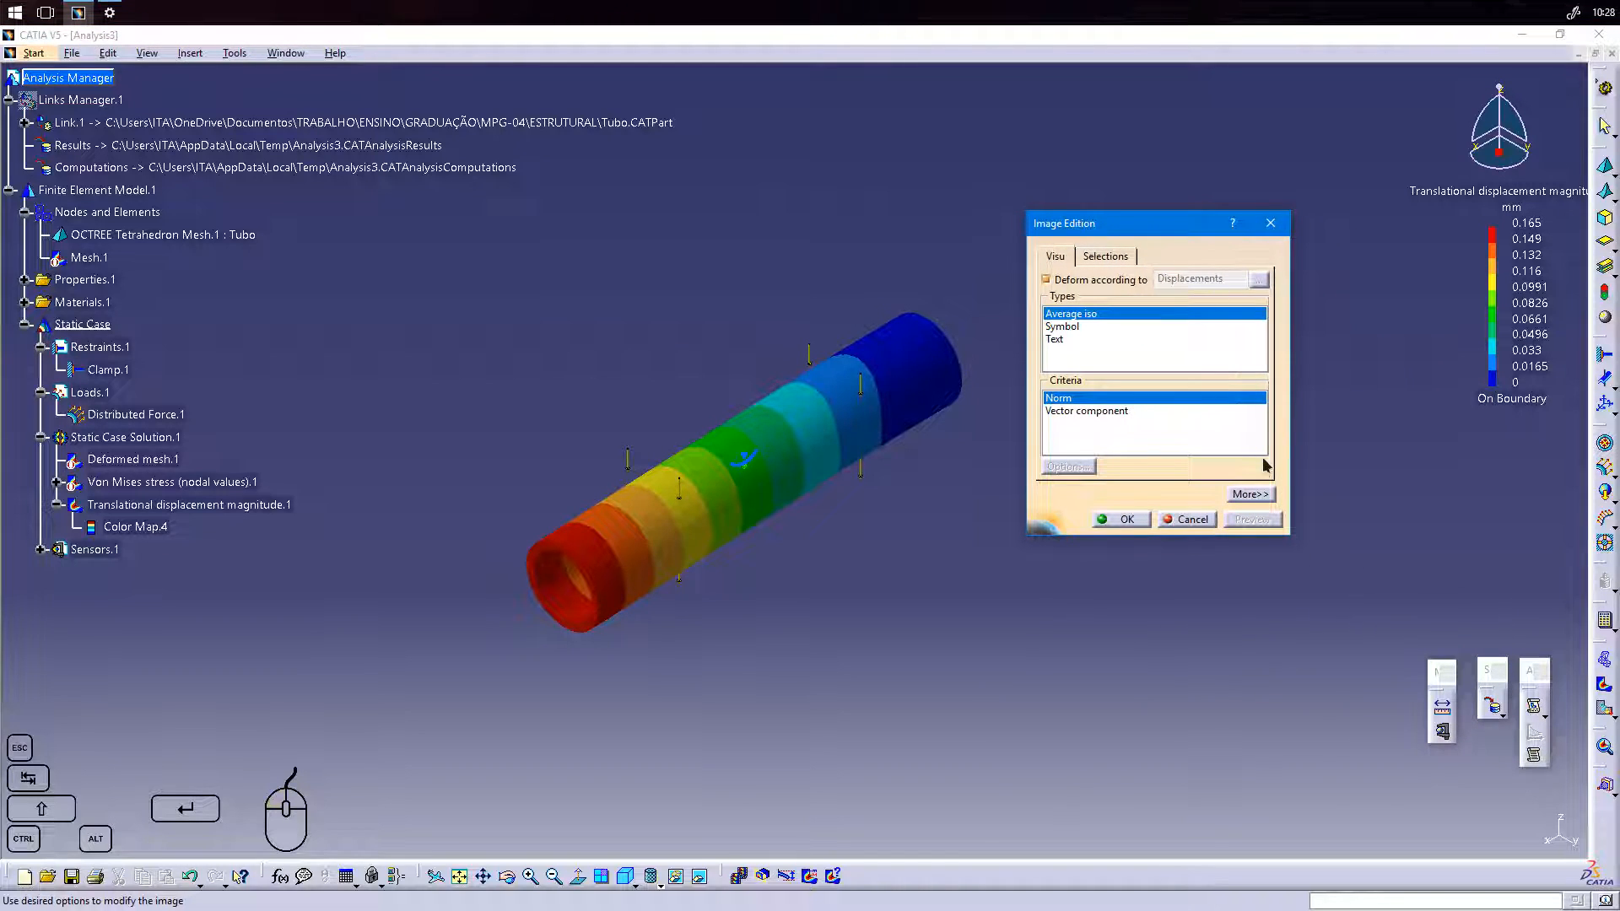
{"action": "left_click", "coordinate": [1249, 495]}
{"action": "left_click", "coordinate": [1093, 431]}
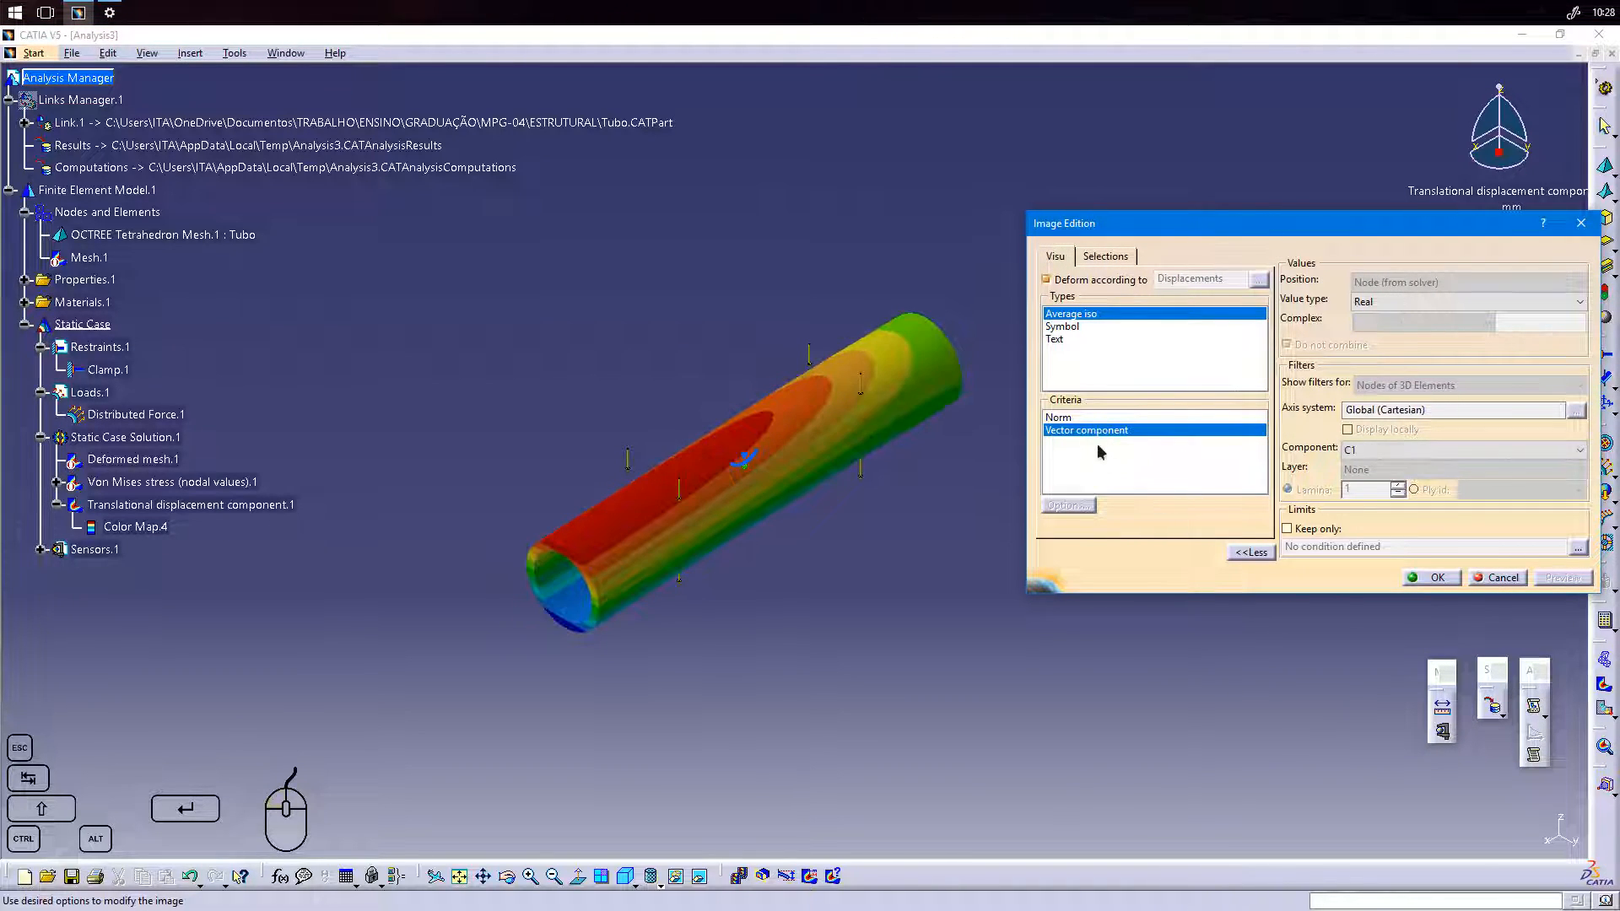
{"action": "left_click", "coordinate": [1376, 452]}
{"action": "left_click", "coordinate": [1385, 480]}
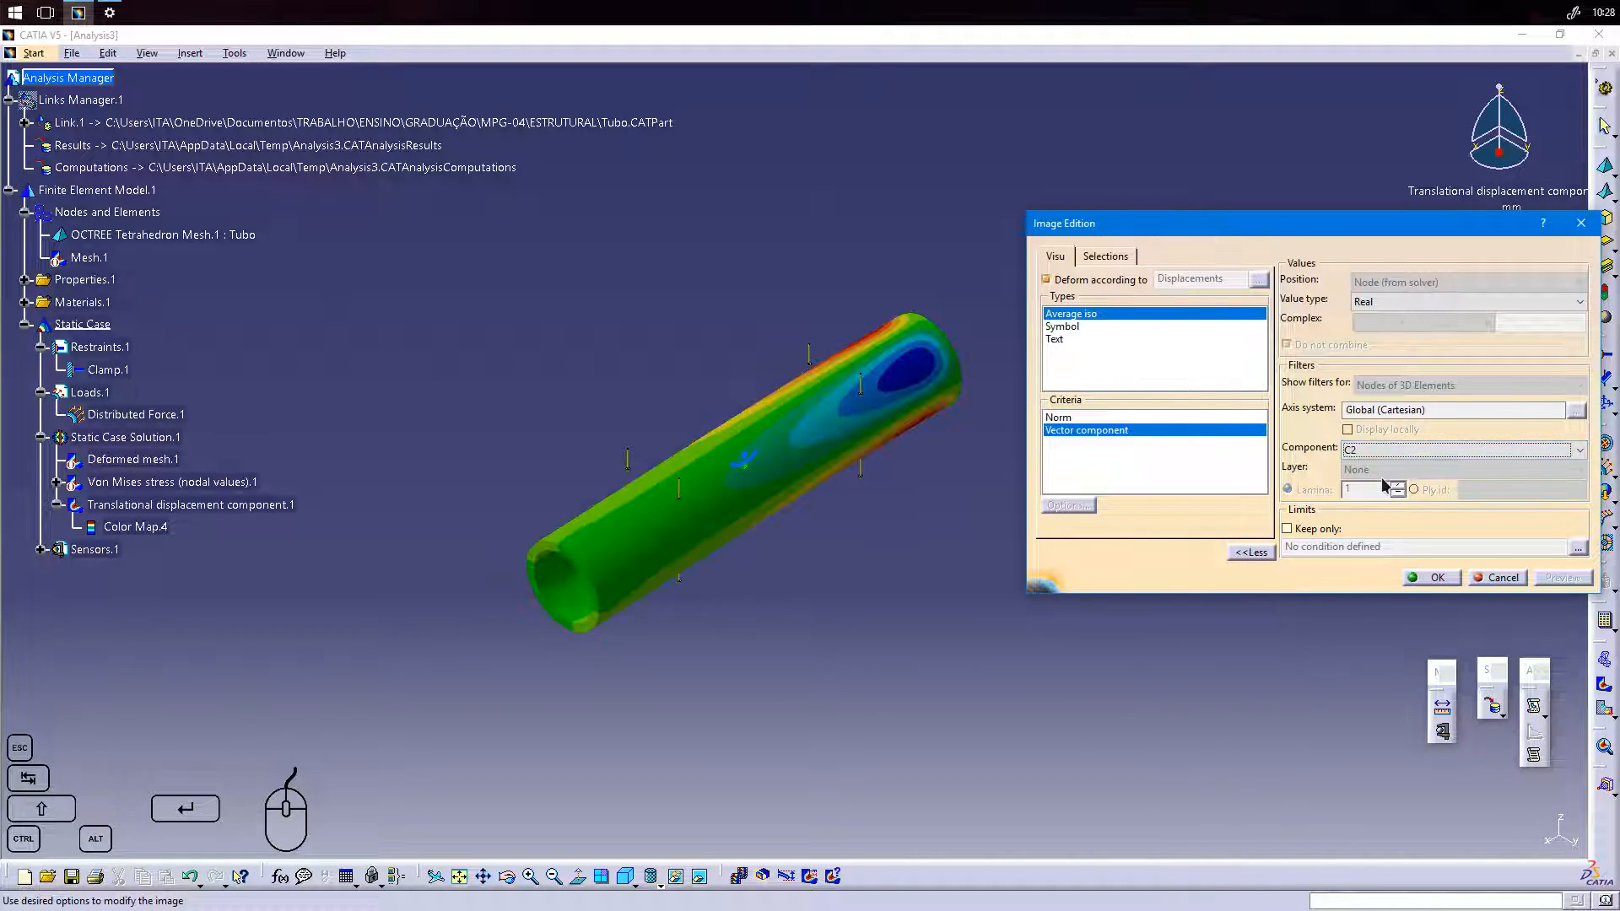
{"action": "left_click", "coordinate": [1392, 451]}
{"action": "left_click", "coordinate": [1379, 492]}
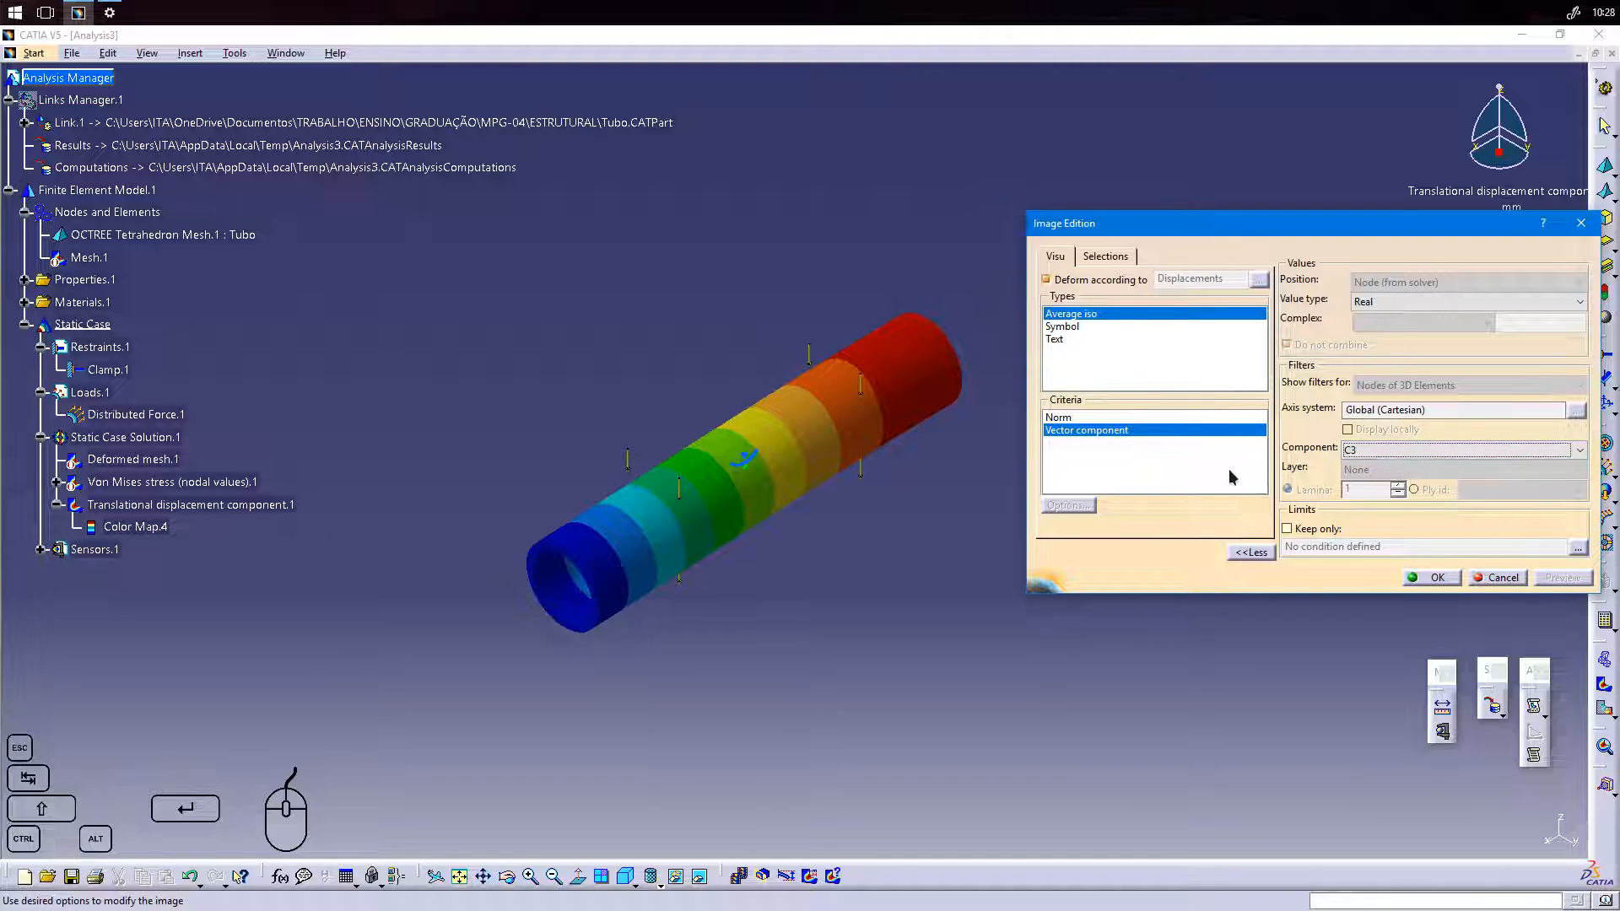
{"action": "left_click", "coordinate": [1076, 420]}
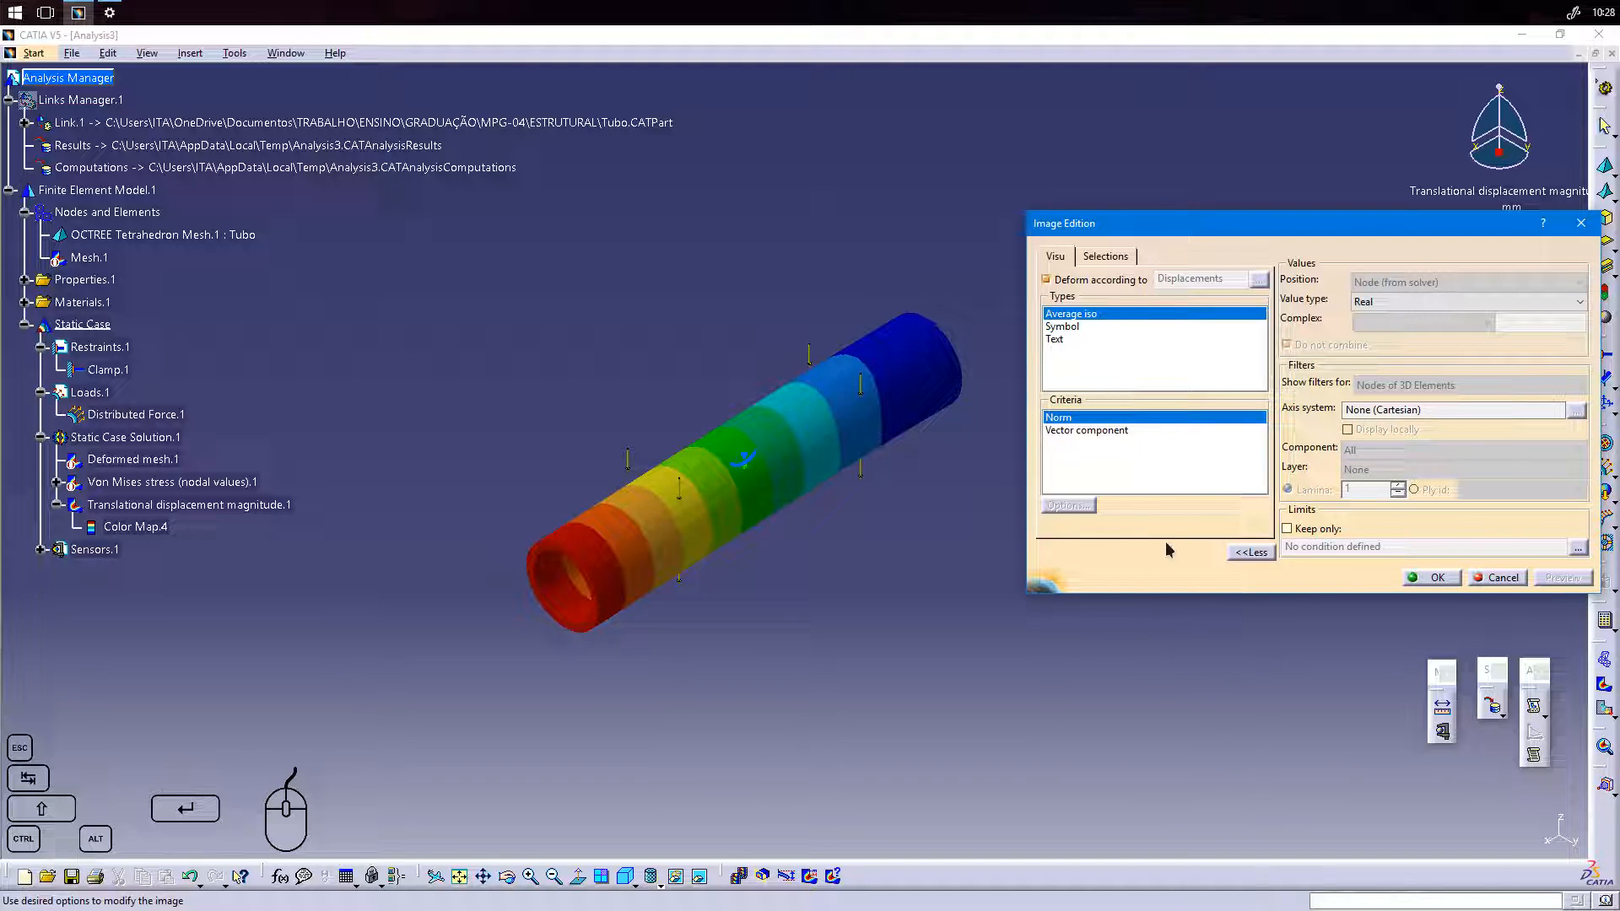
{"action": "left_click", "coordinate": [1433, 581]}
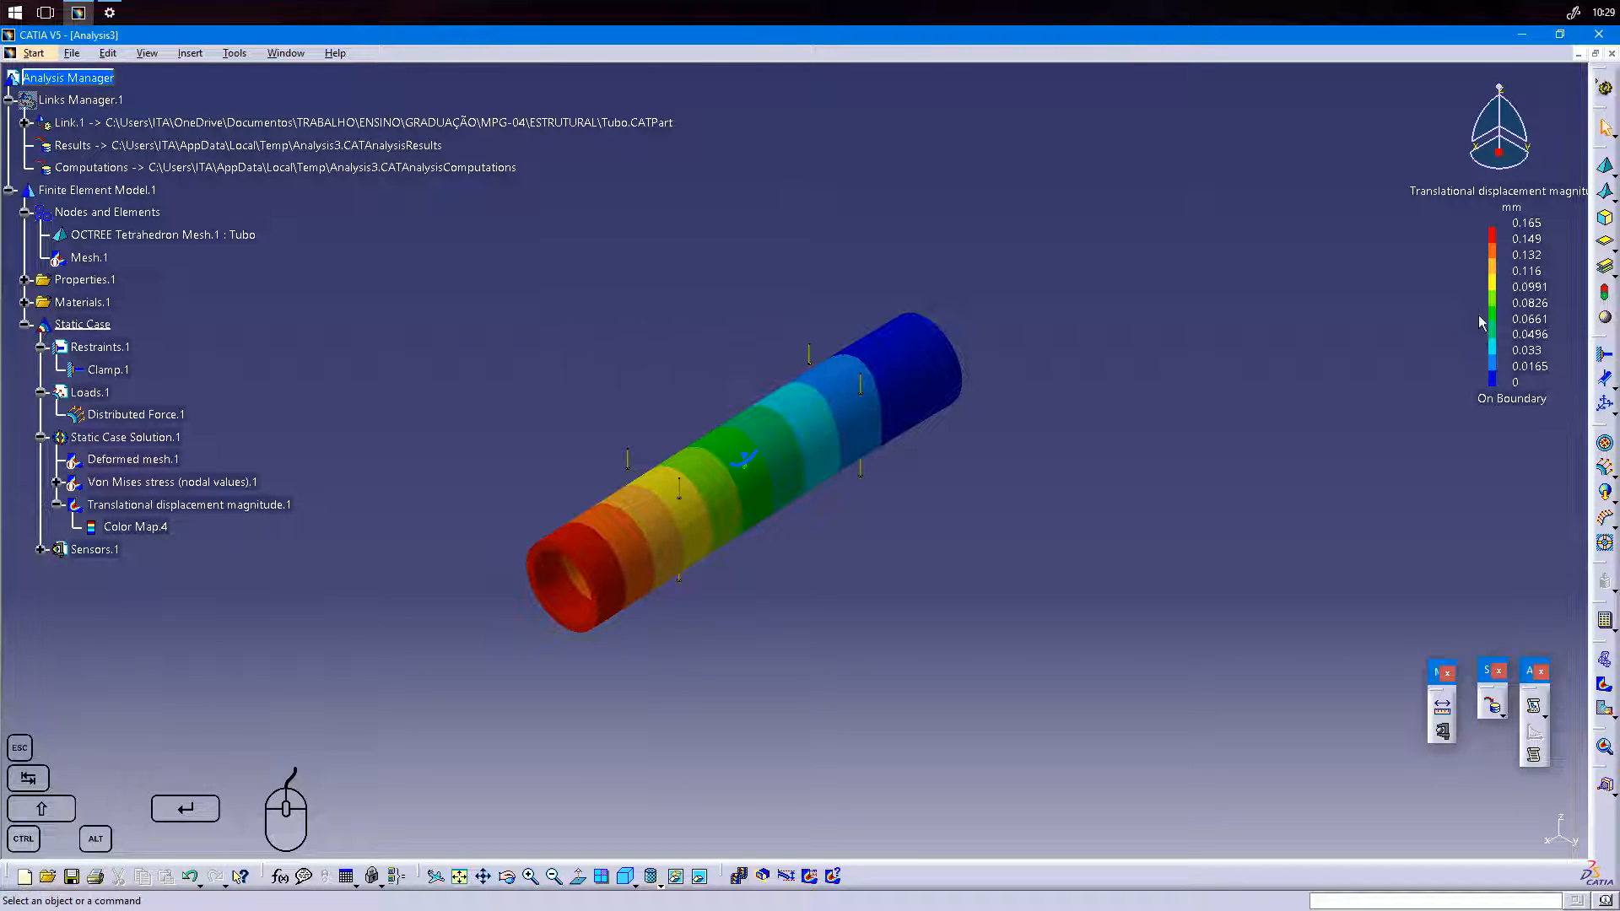
Try 30 colors in the translational displacement magnitude's color map and set the number of colors back to 10.
{"action": "double_click", "coordinate": [138, 528]}
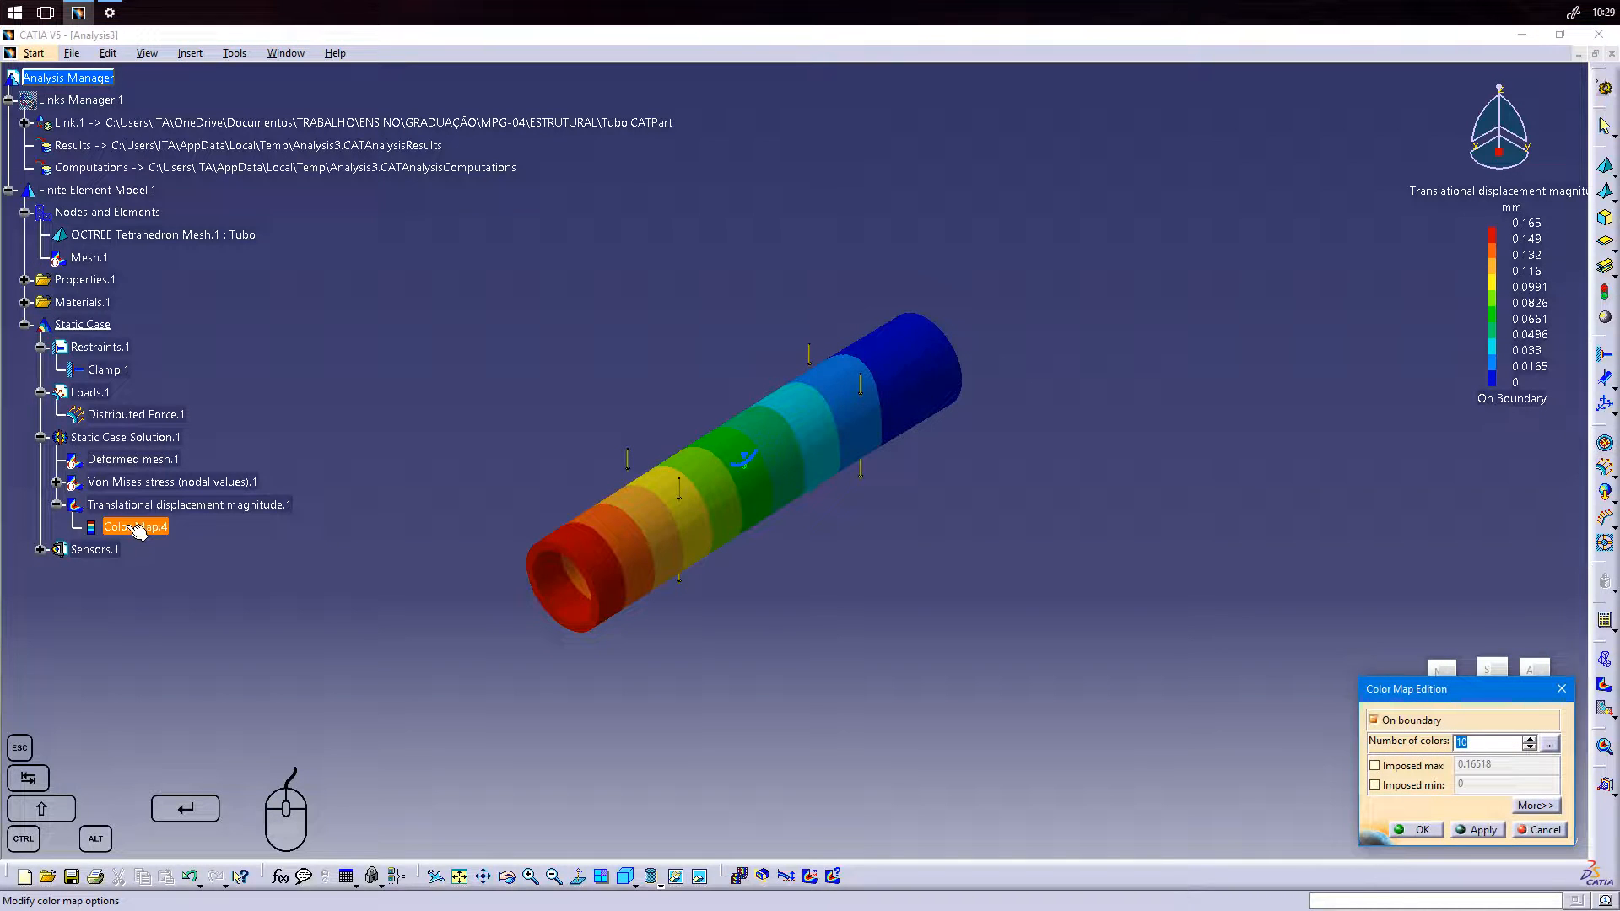
{"action": "left_click_drag", "start_coordinate": [1418, 690], "coordinate": [1228, 488]}
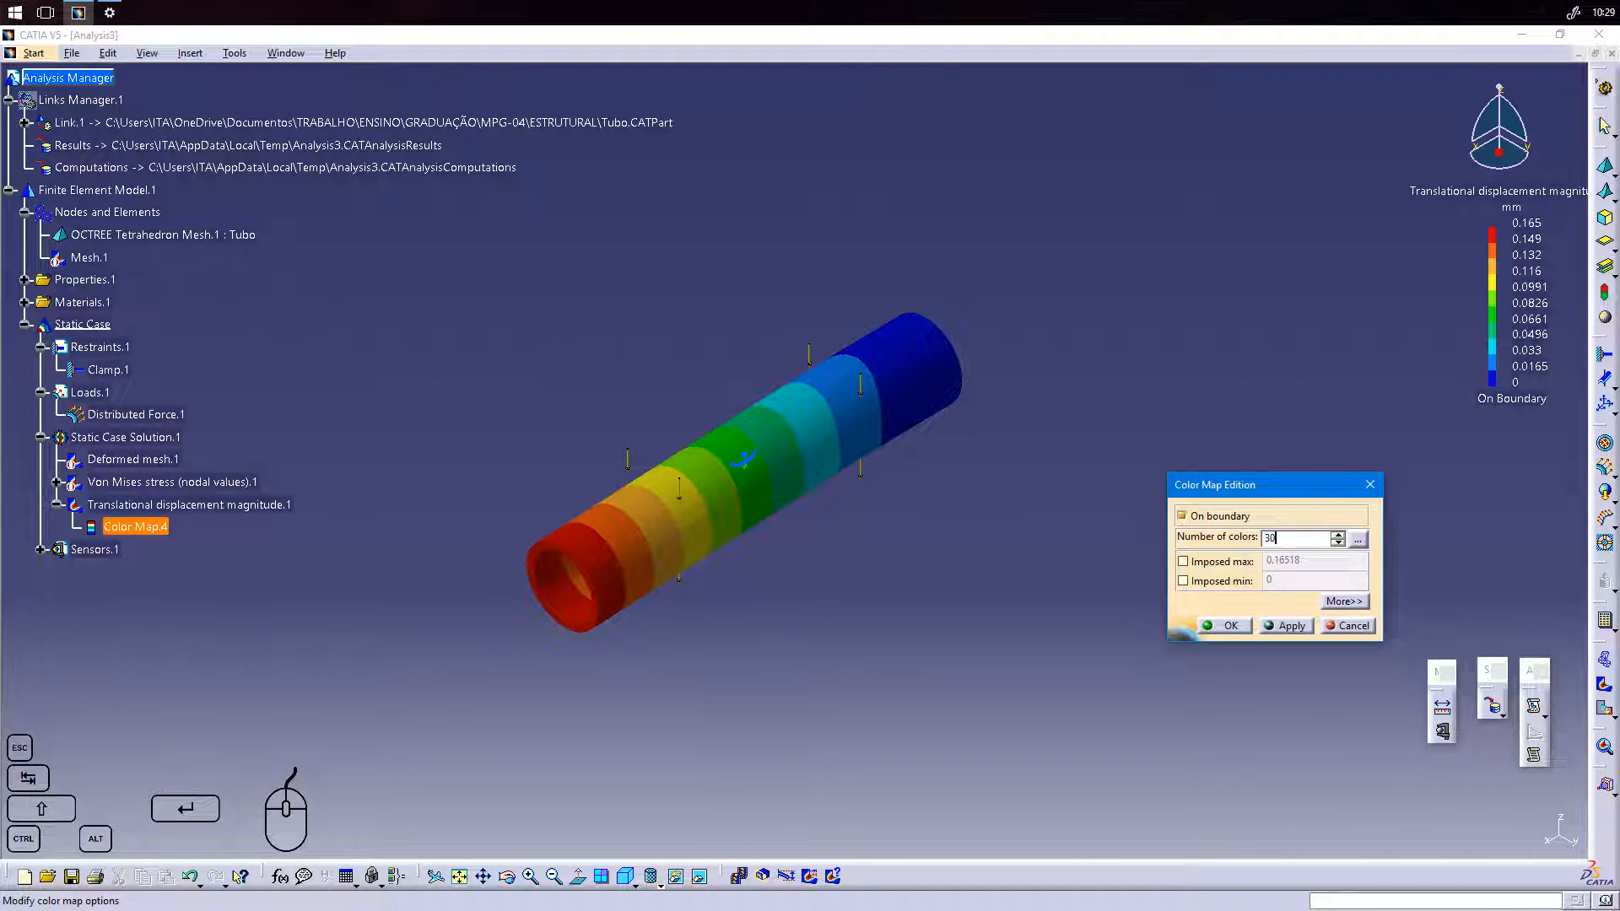
{"action": "left_click", "coordinate": [1296, 629]}
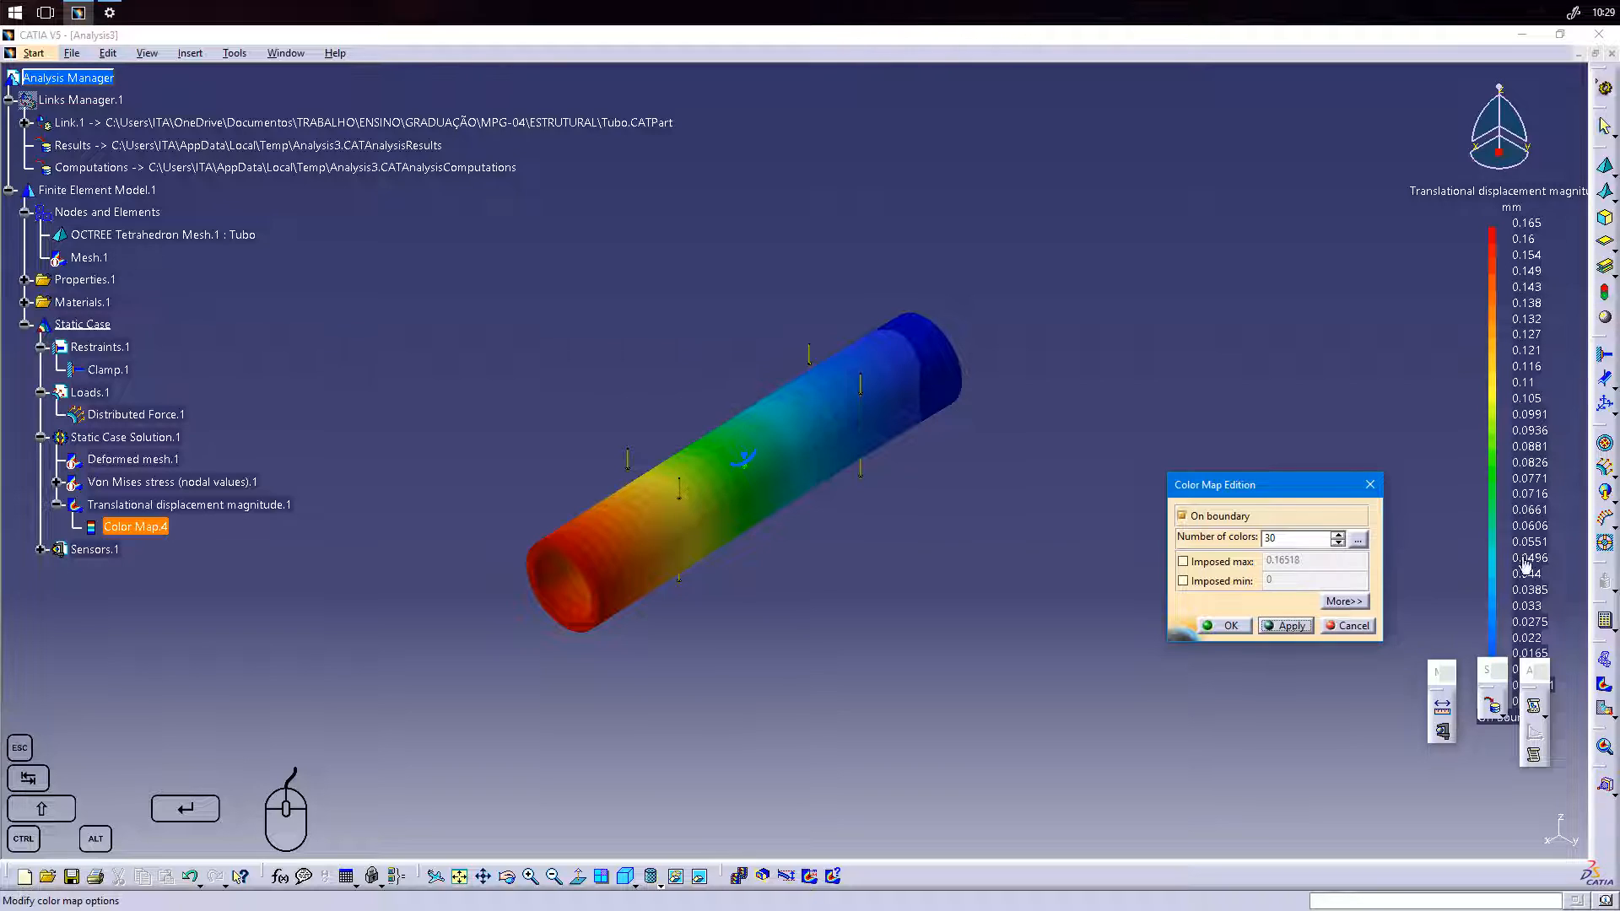
{"action": "left_click_drag", "start_coordinate": [1307, 534], "coordinate": [1230, 538]}
{"action": "type", "text": "10"}
{"action": "left_click", "coordinate": [1293, 627]}
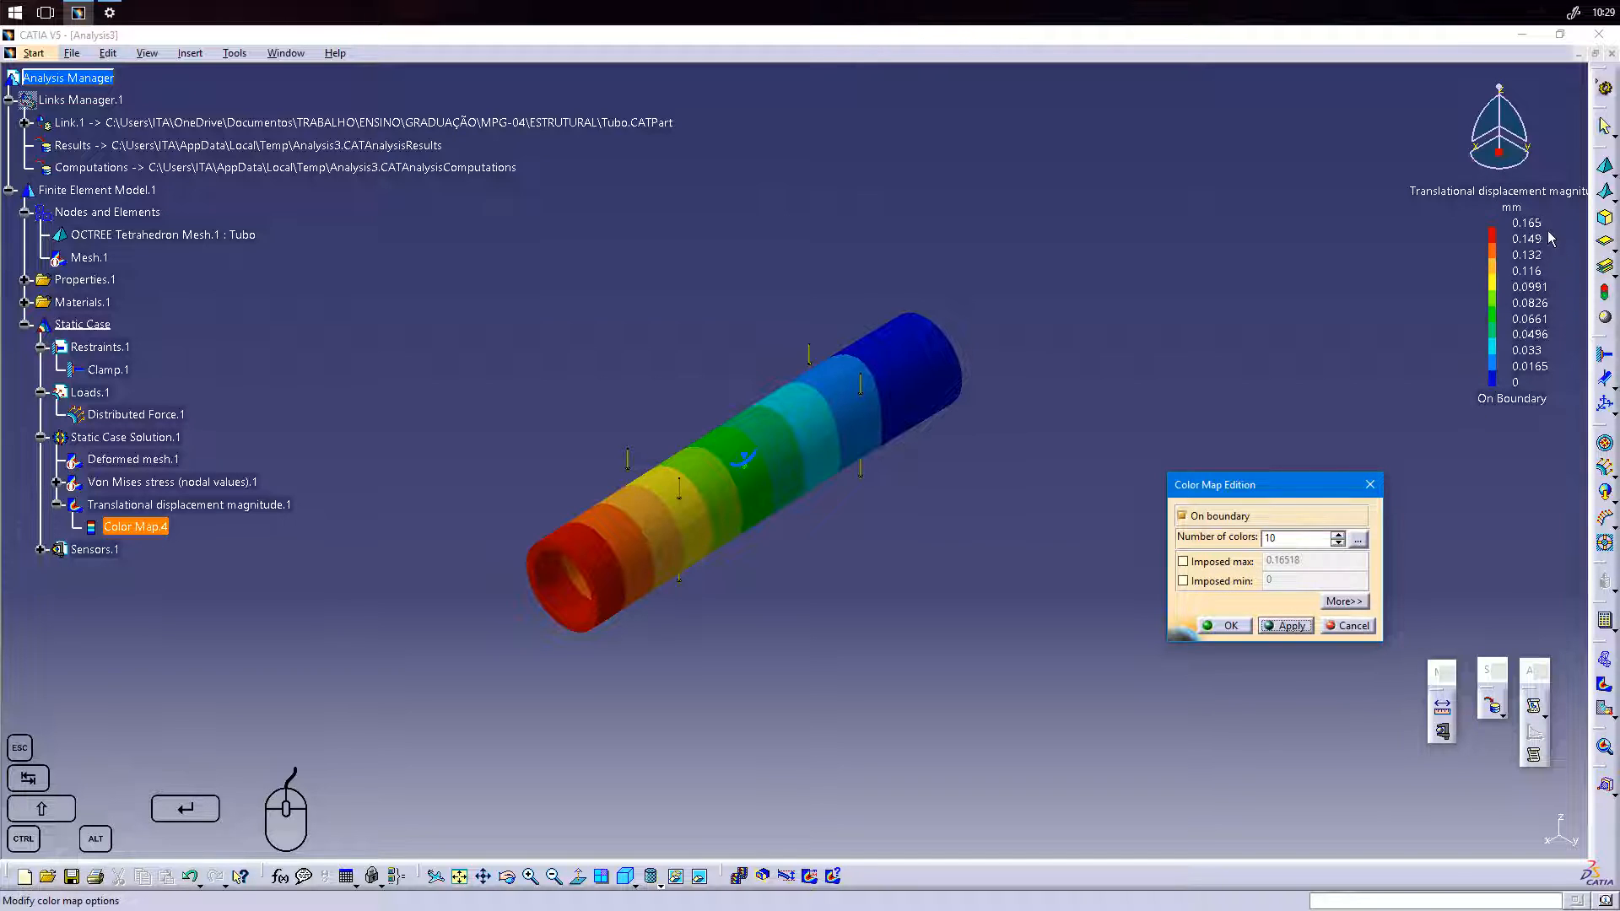
Enable the Smooth option for the displacement color map and apply it to the tube.
{"action": "left_click_drag", "start_coordinate": [1279, 497], "coordinate": [1209, 489]}
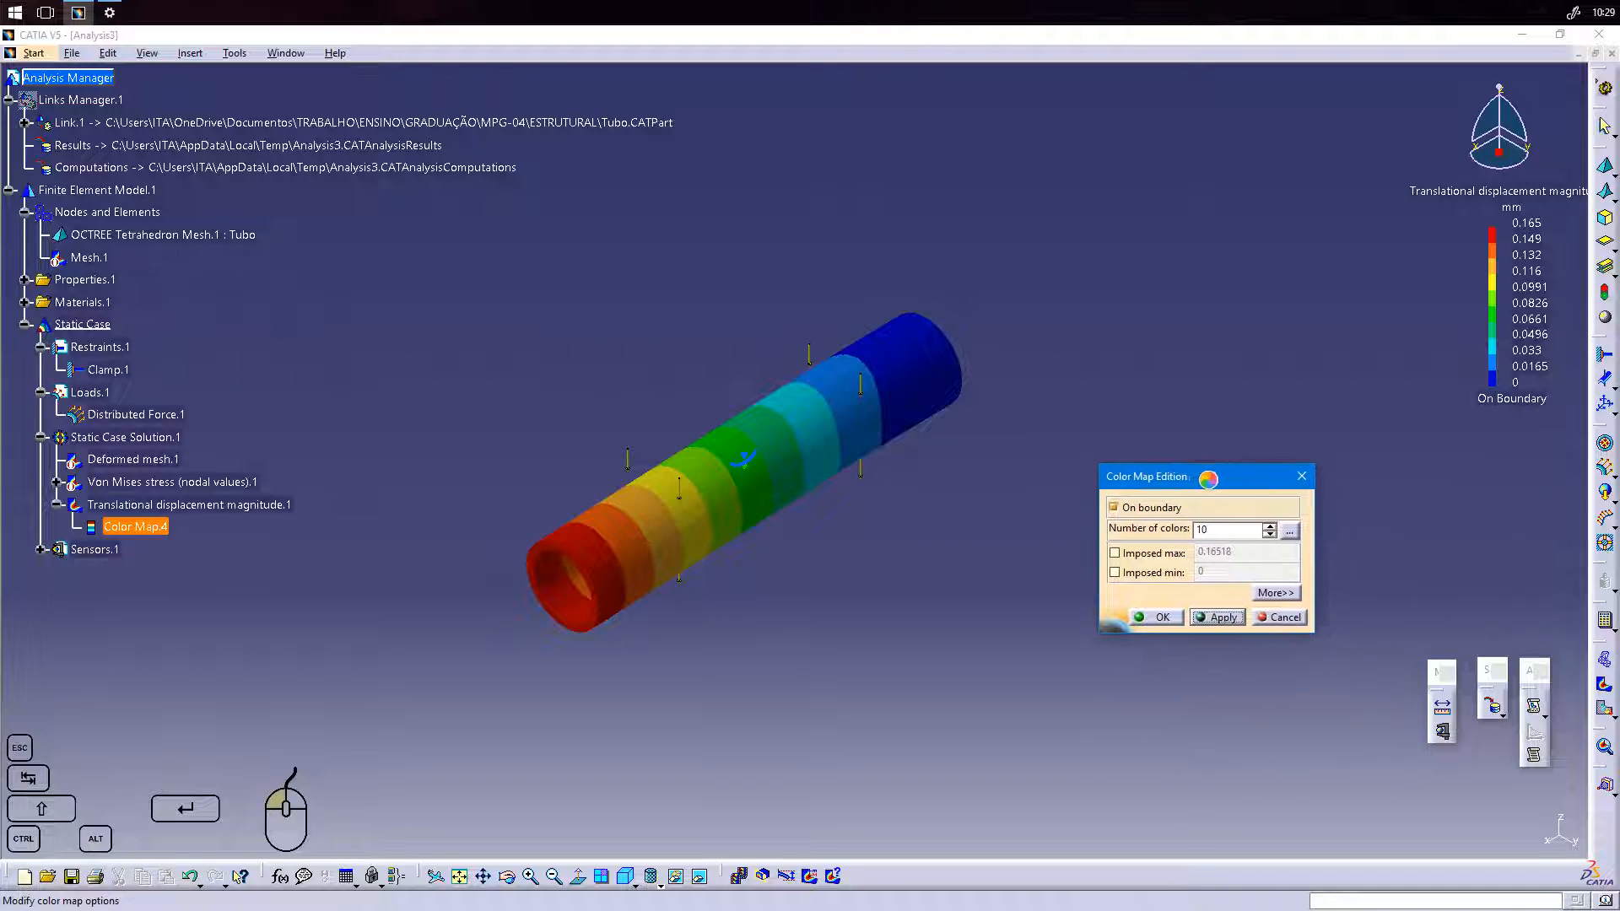
{"action": "left_click", "coordinate": [1288, 534]}
{"action": "left_click_drag", "start_coordinate": [1486, 740], "coordinate": [1361, 510]}
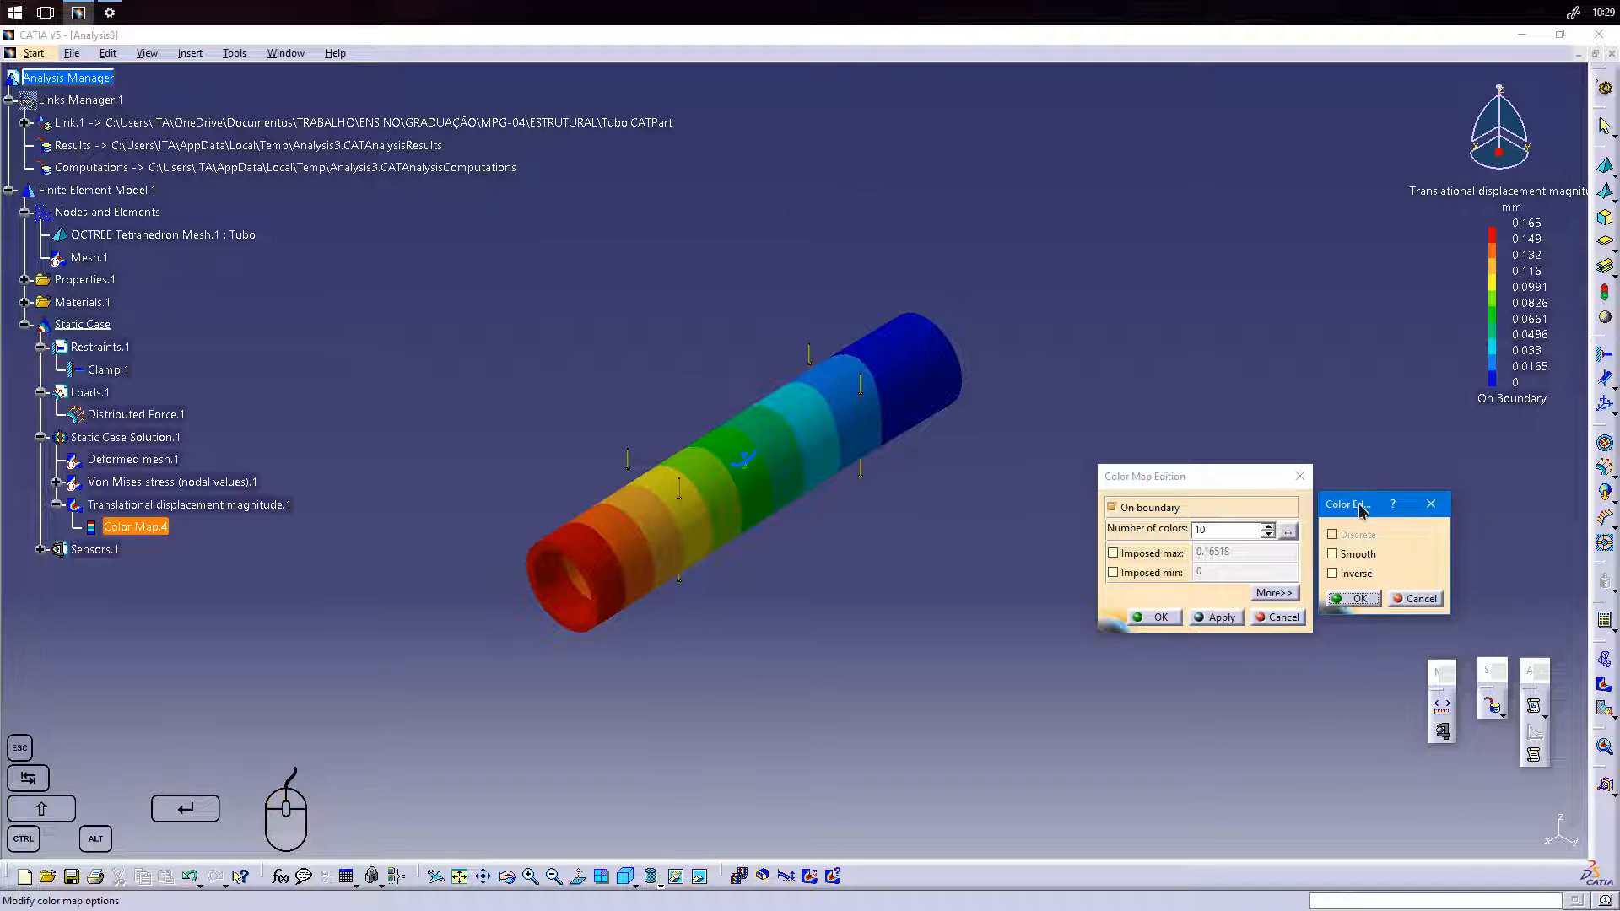
{"action": "left_click", "coordinate": [1345, 562]}
{"action": "left_click", "coordinate": [1366, 602]}
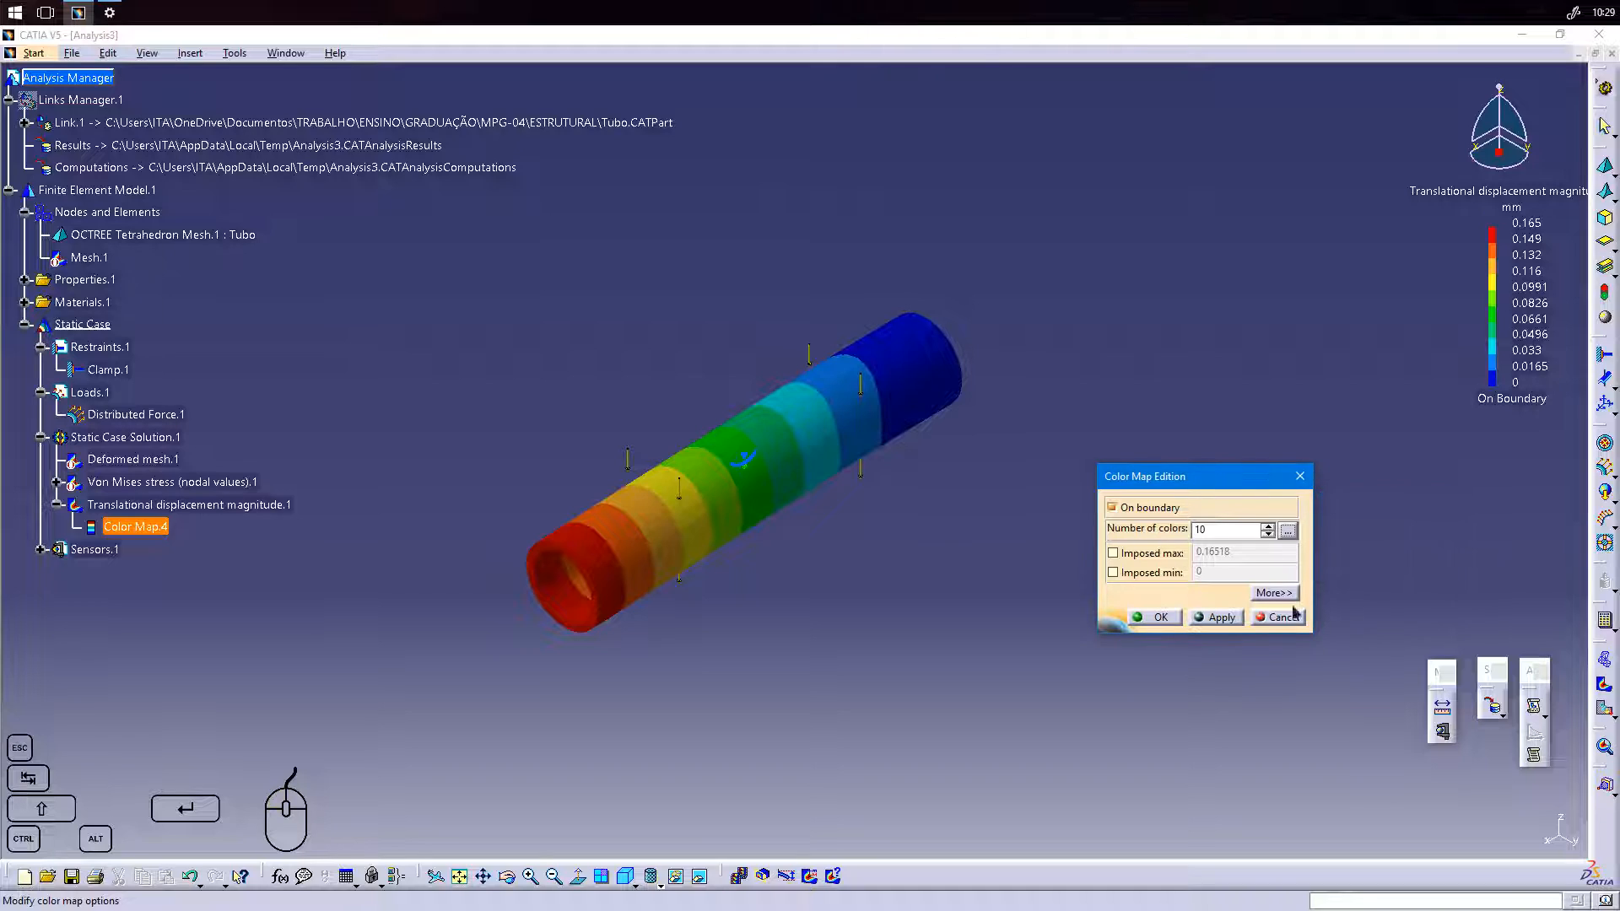
{"action": "left_click", "coordinate": [1224, 617]}
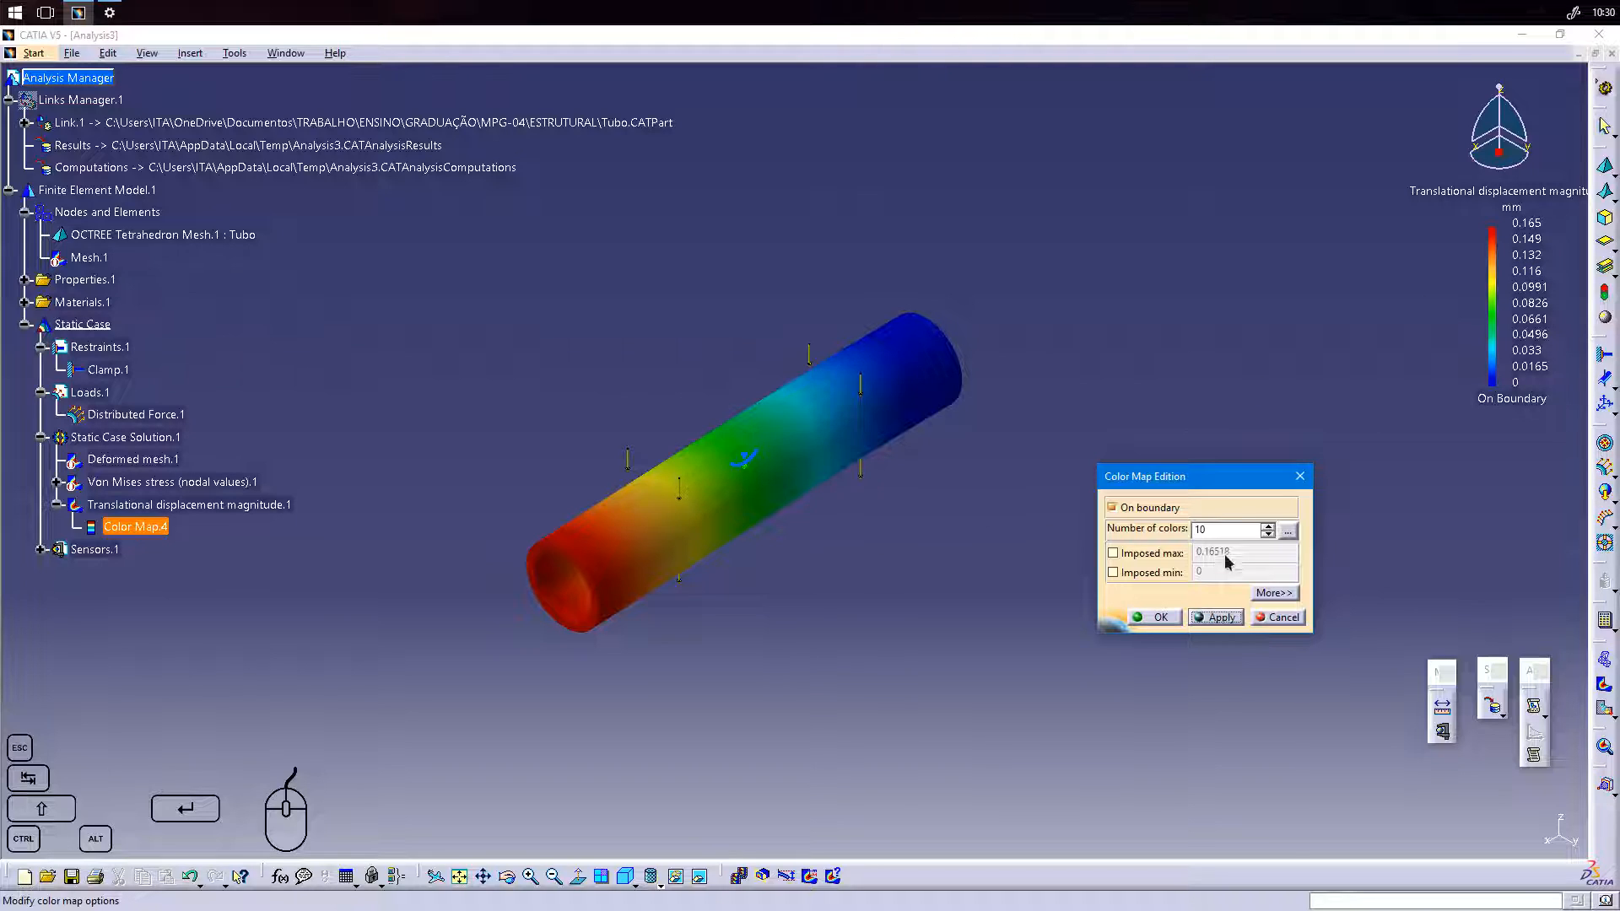
Turn off Smooth for the displacement color map, apply the banded colors and accept the color map.
{"action": "left_click", "coordinate": [1288, 531]}
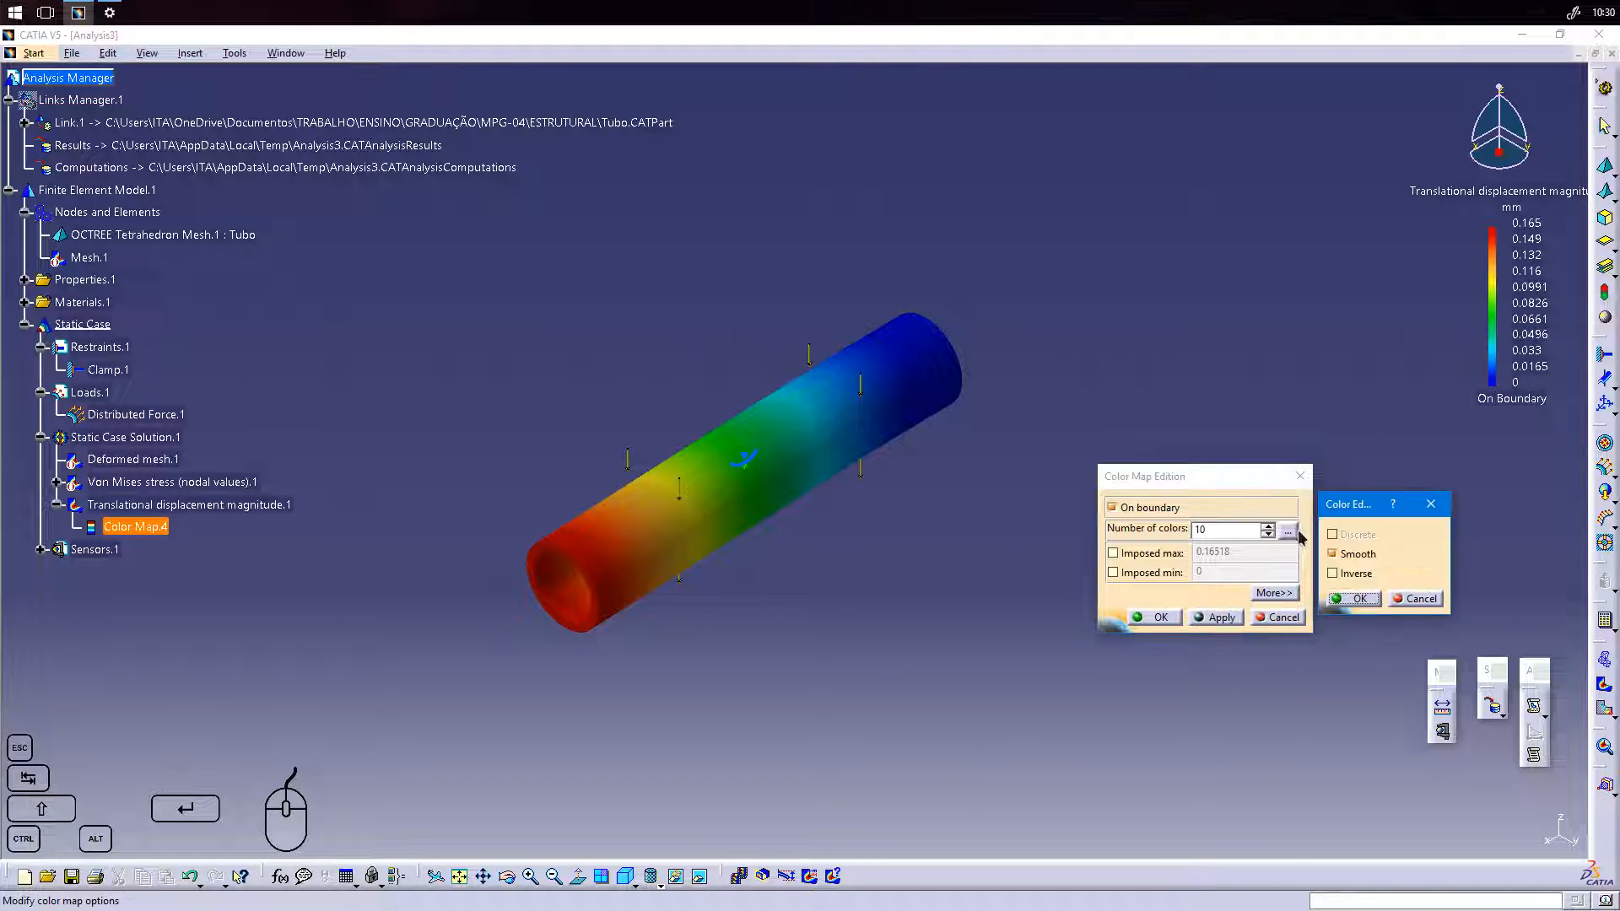
{"action": "left_click", "coordinate": [1356, 599]}
{"action": "left_click", "coordinate": [1223, 618]}
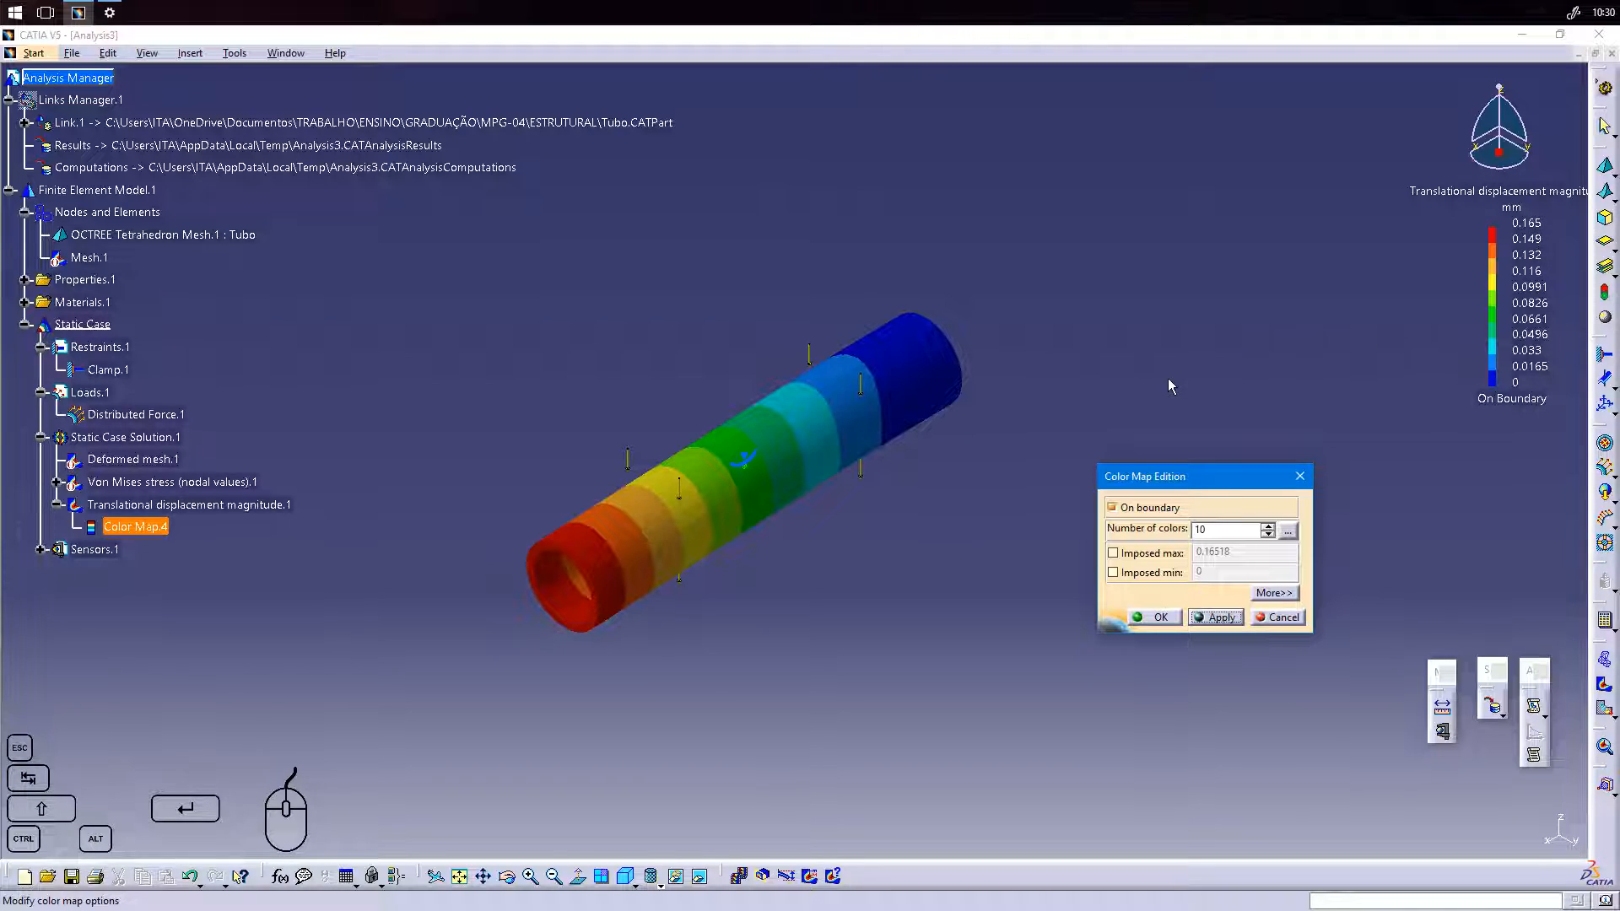
{"action": "left_click", "coordinate": [1160, 618]}
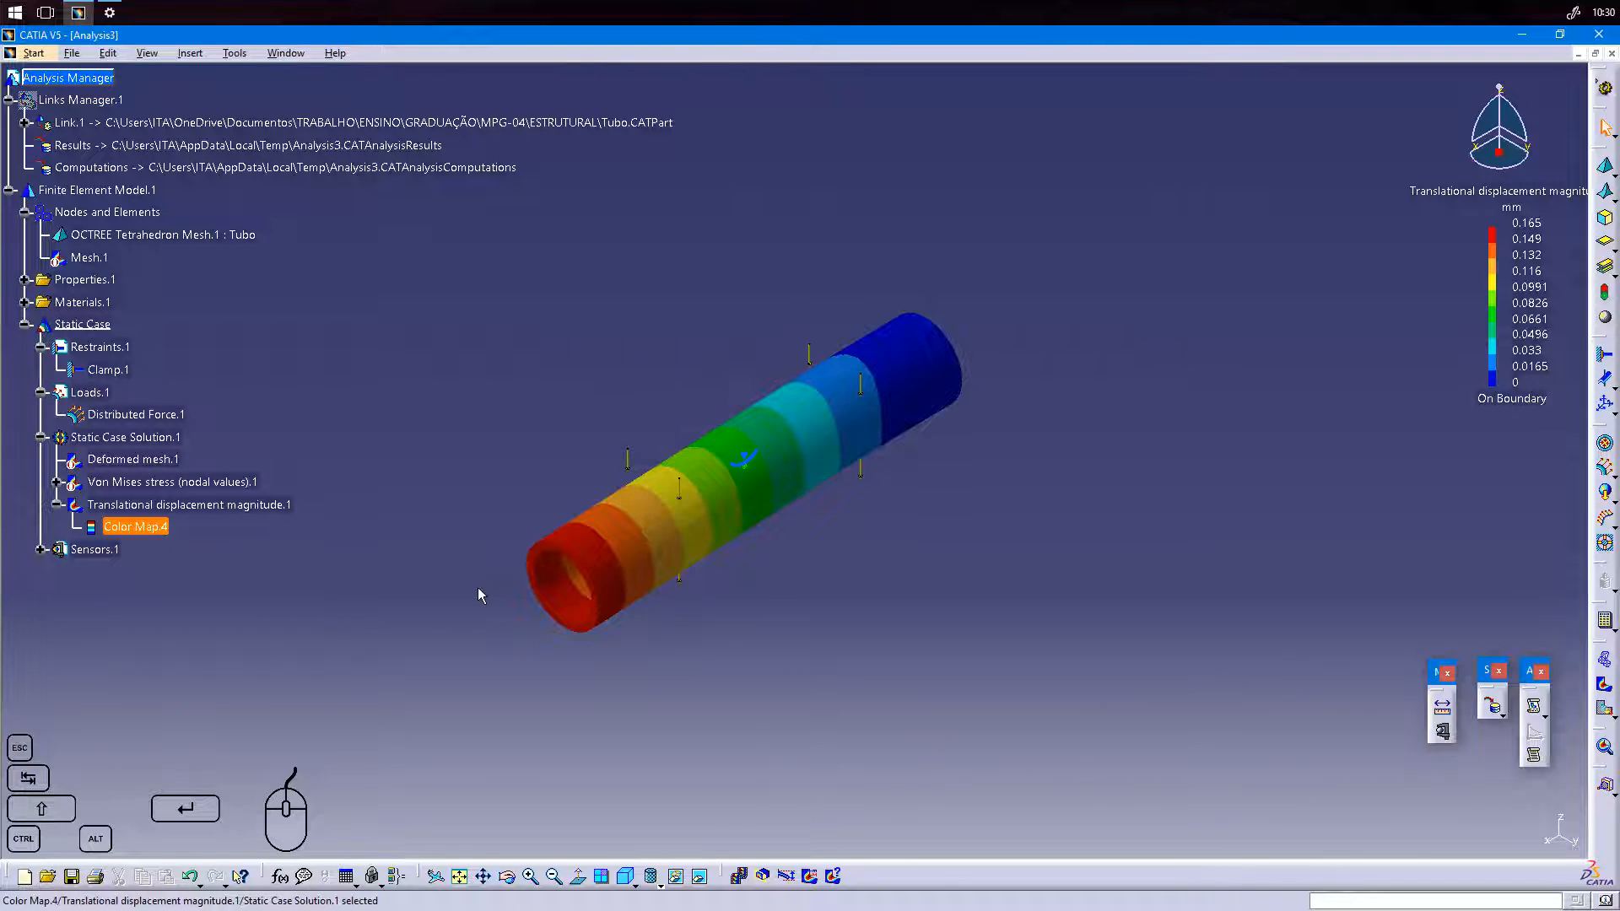
Animate the displacement image with 50 steps, try a slower speed and a 1 s duration, and end the animation.
{"action": "left_click", "coordinate": [741, 877]}
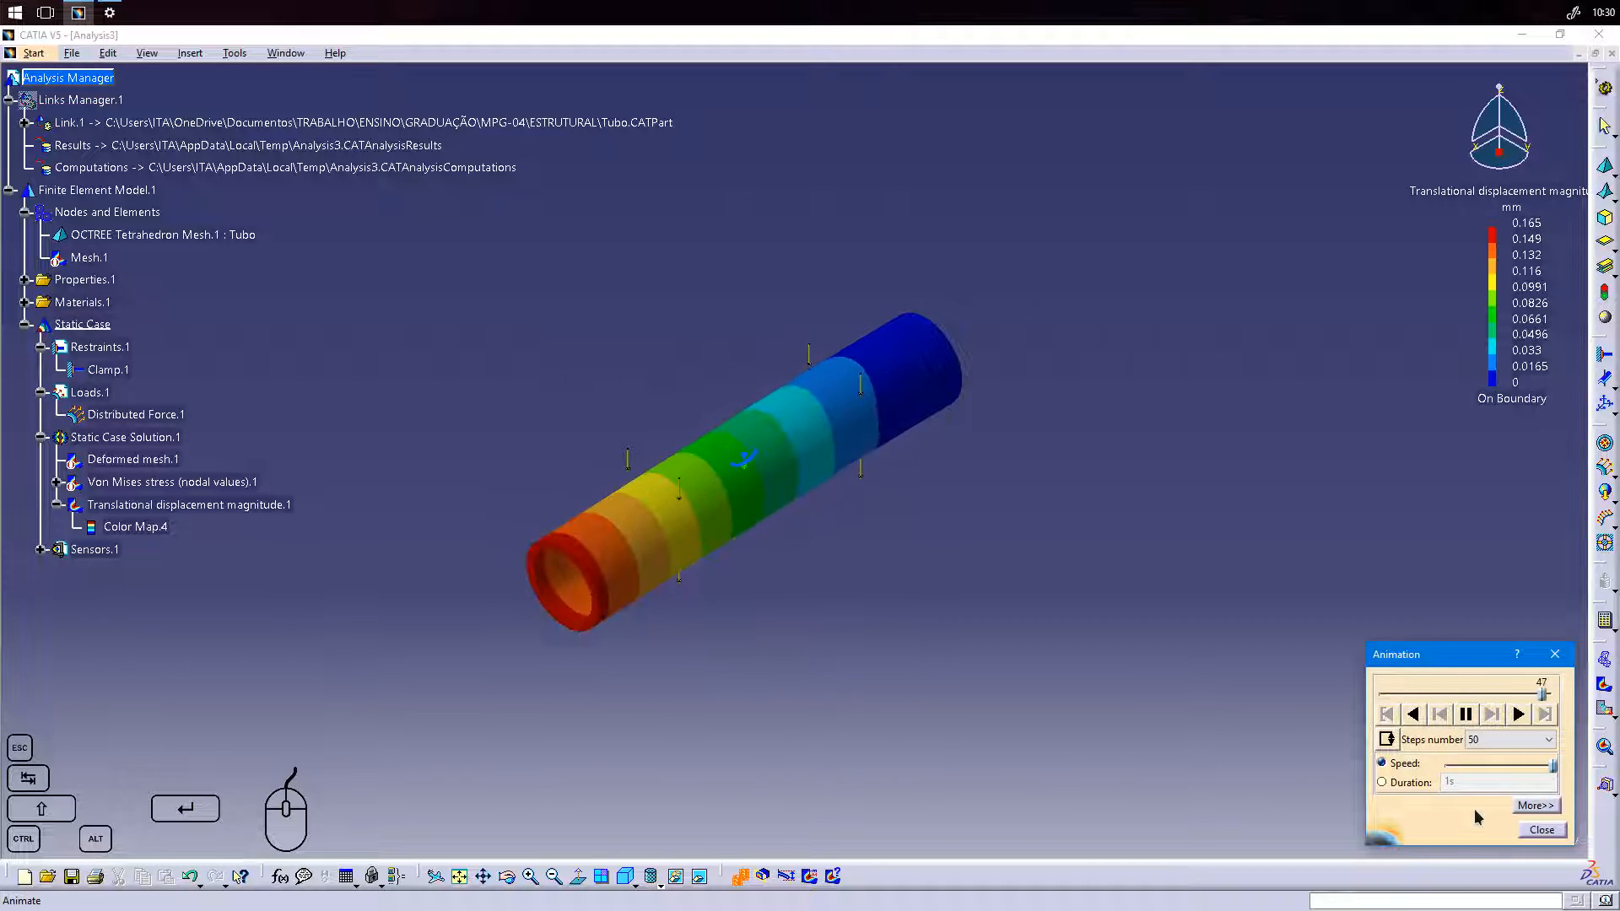
{"action": "left_click", "coordinate": [1481, 741]}
{"action": "left_click", "coordinate": [1495, 741]}
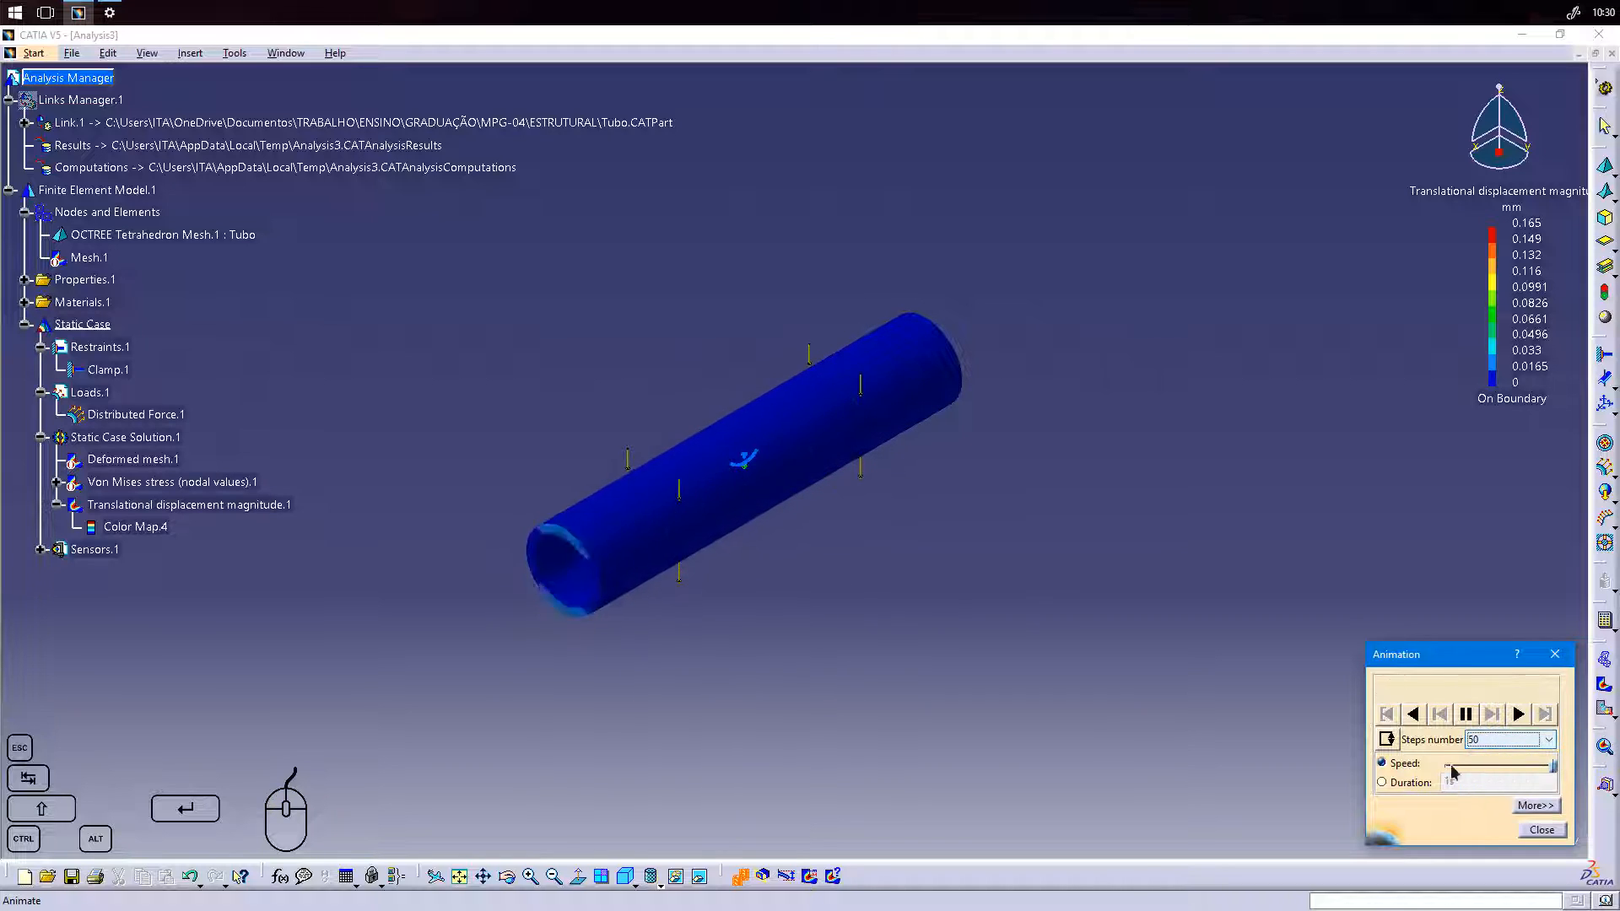
{"action": "left_click_drag", "start_coordinate": [1556, 769], "coordinate": [1522, 767]}
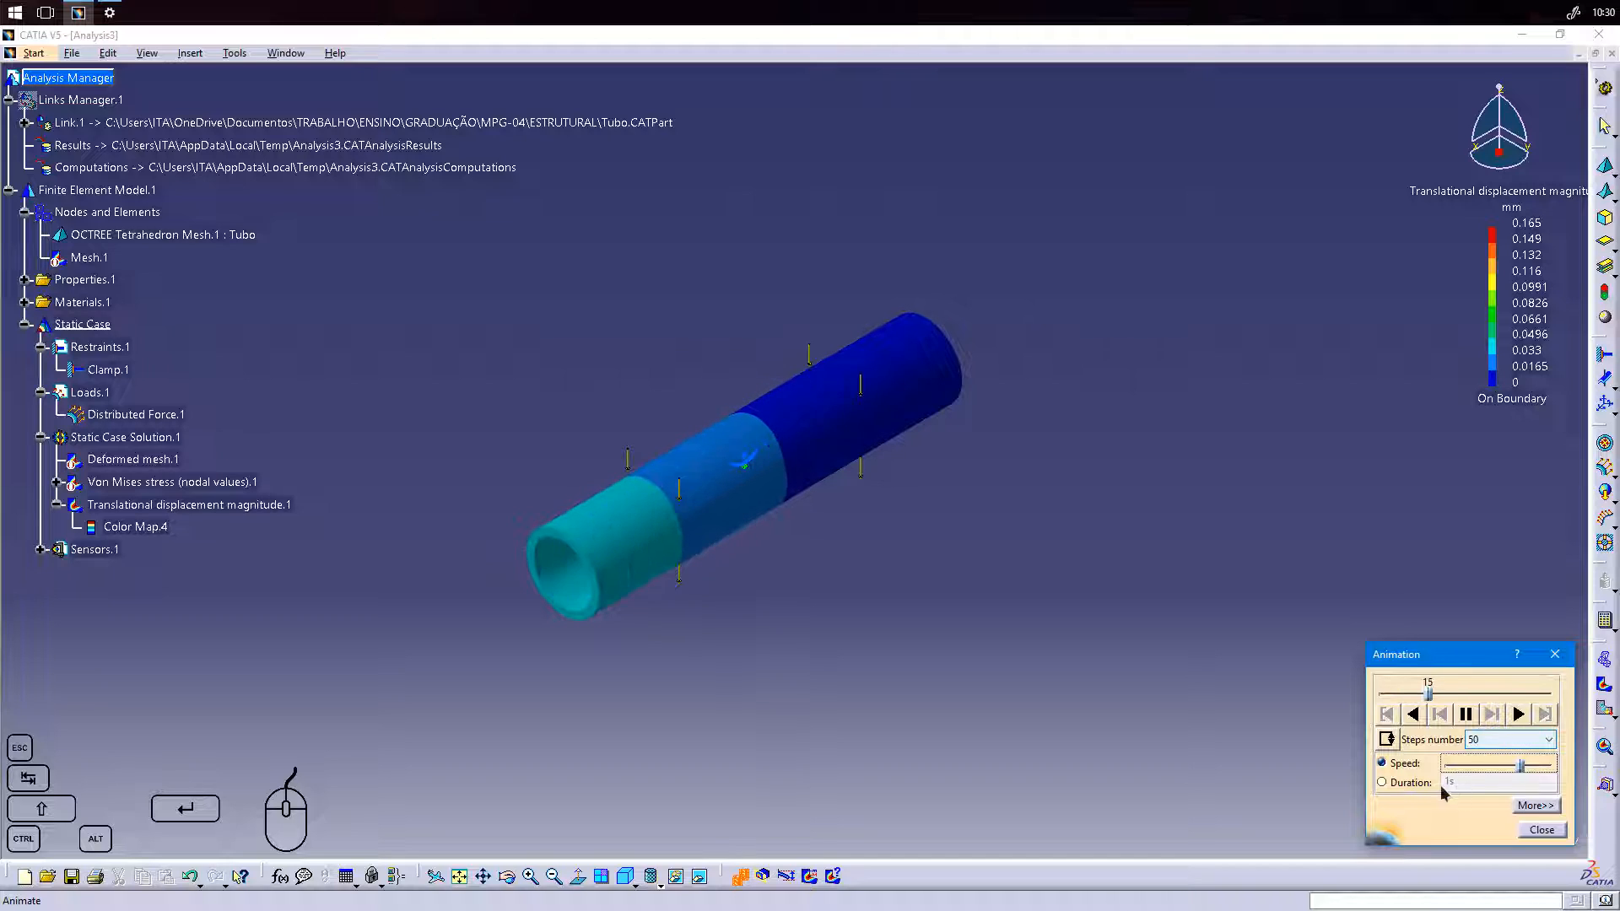
{"action": "left_click", "coordinate": [1389, 782]}
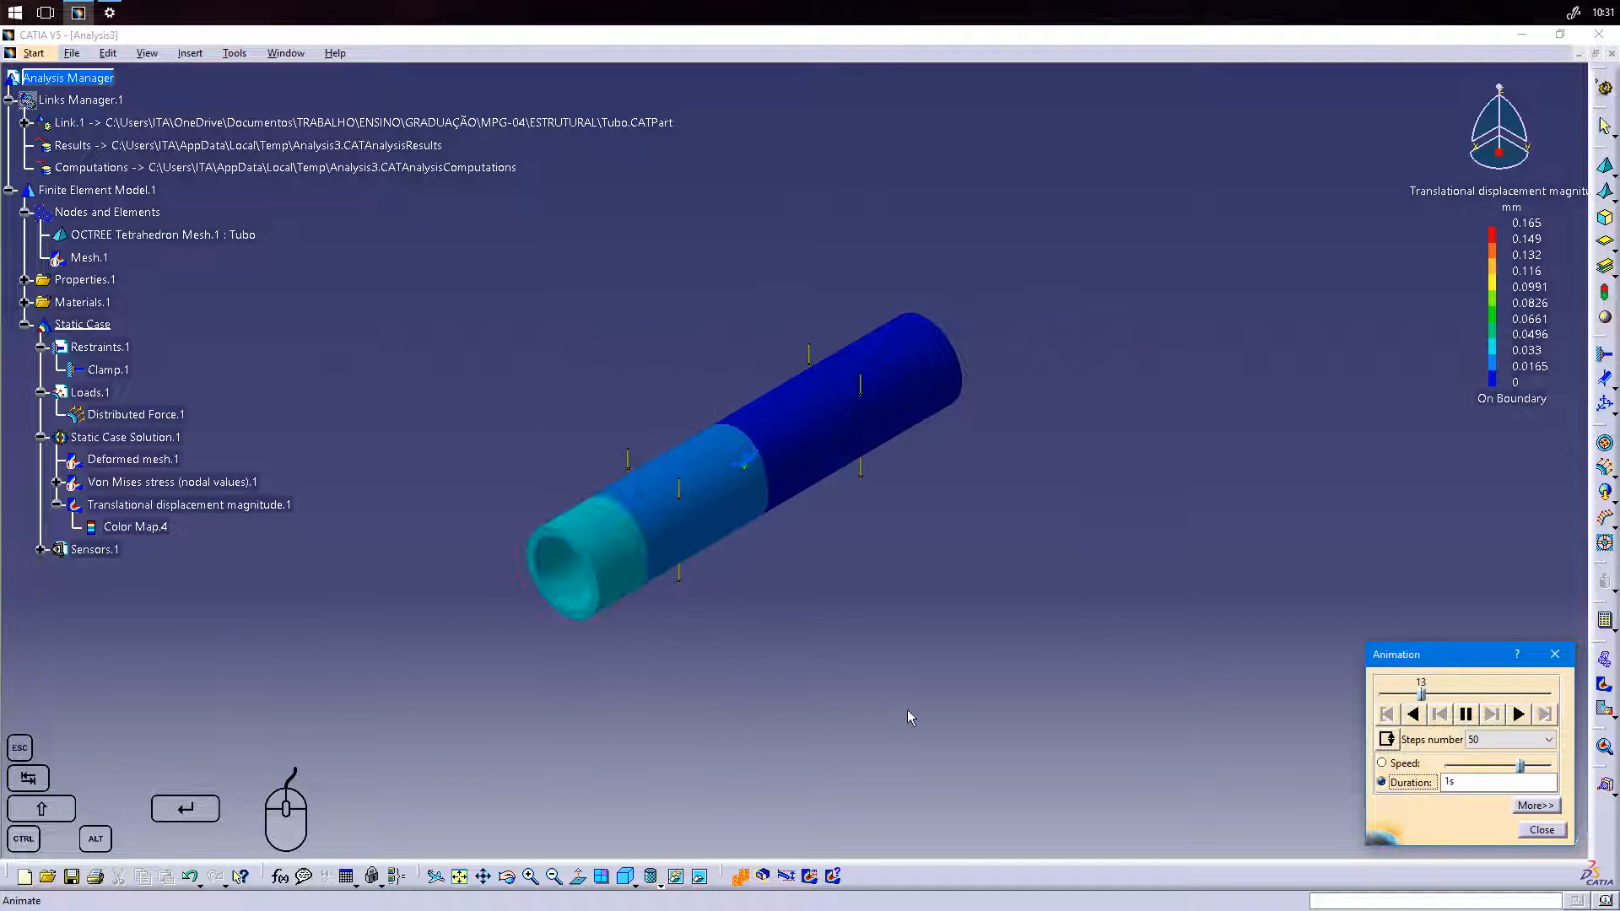
{"action": "left_click", "coordinate": [1541, 831]}
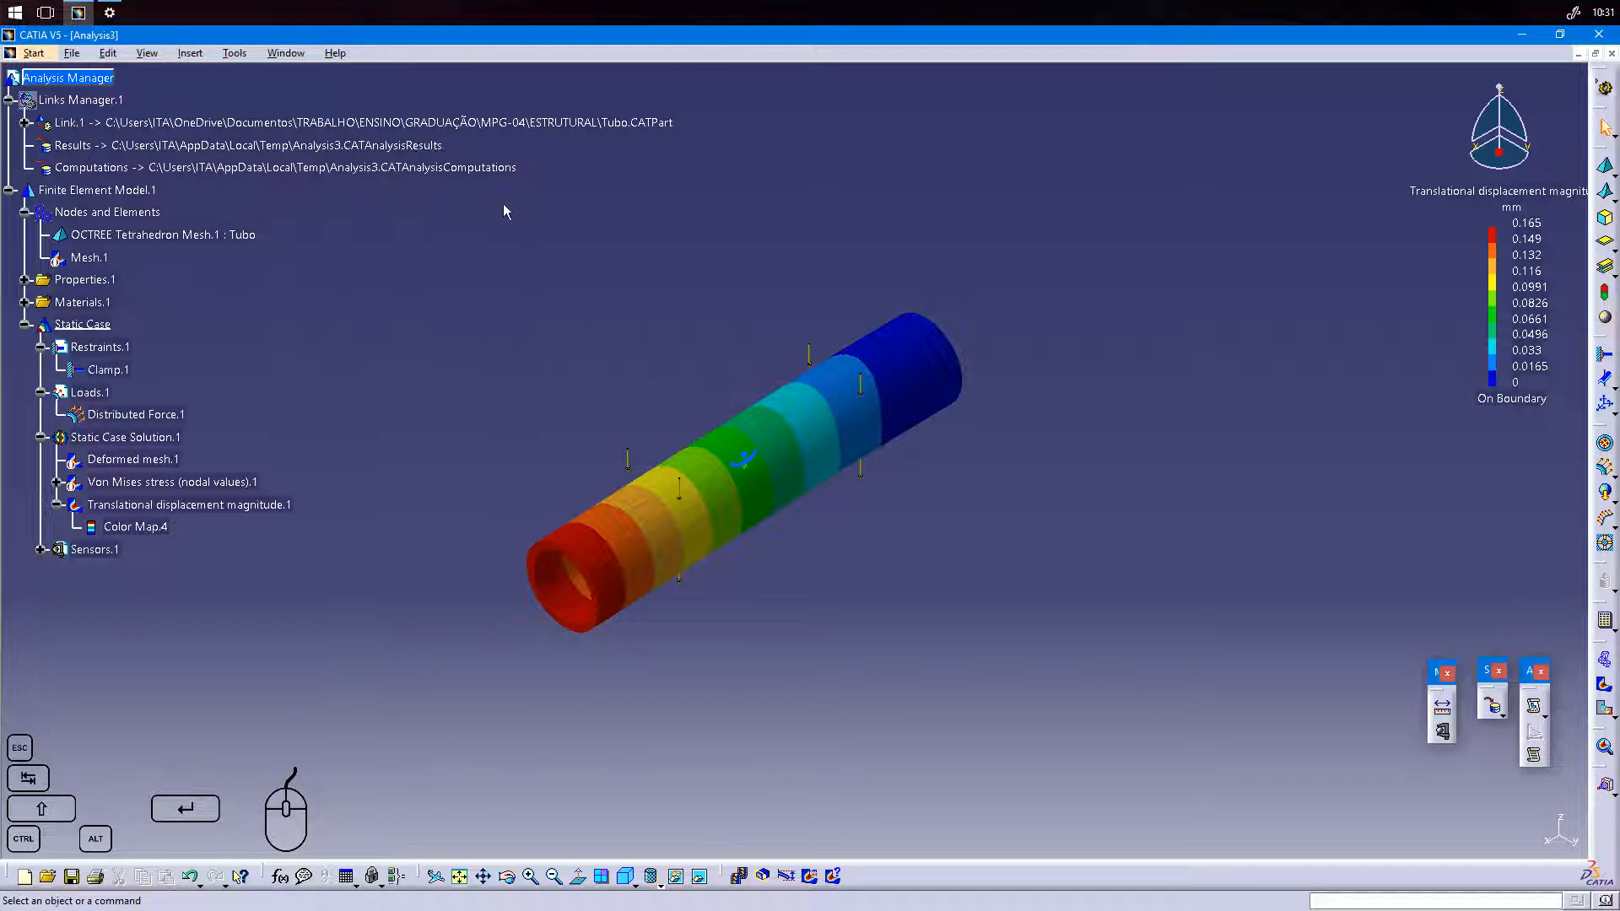
Review the external storage paths of the analysis results and computations files and accept them.
{"action": "left_click", "coordinate": [1492, 709]}
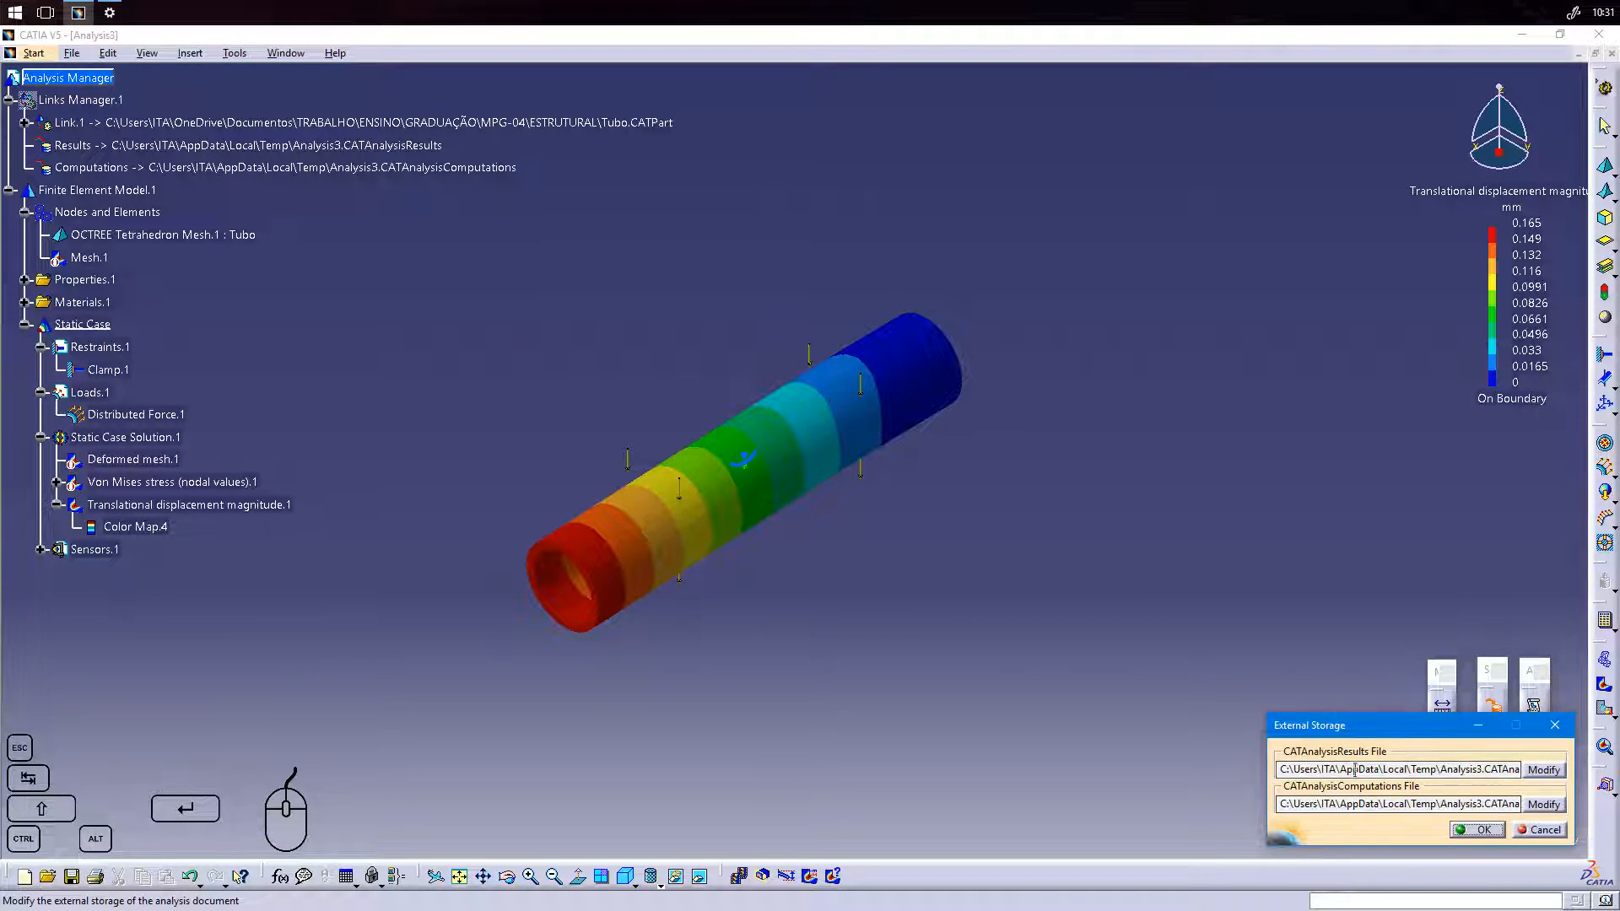
{"action": "left_click", "coordinate": [1477, 829]}
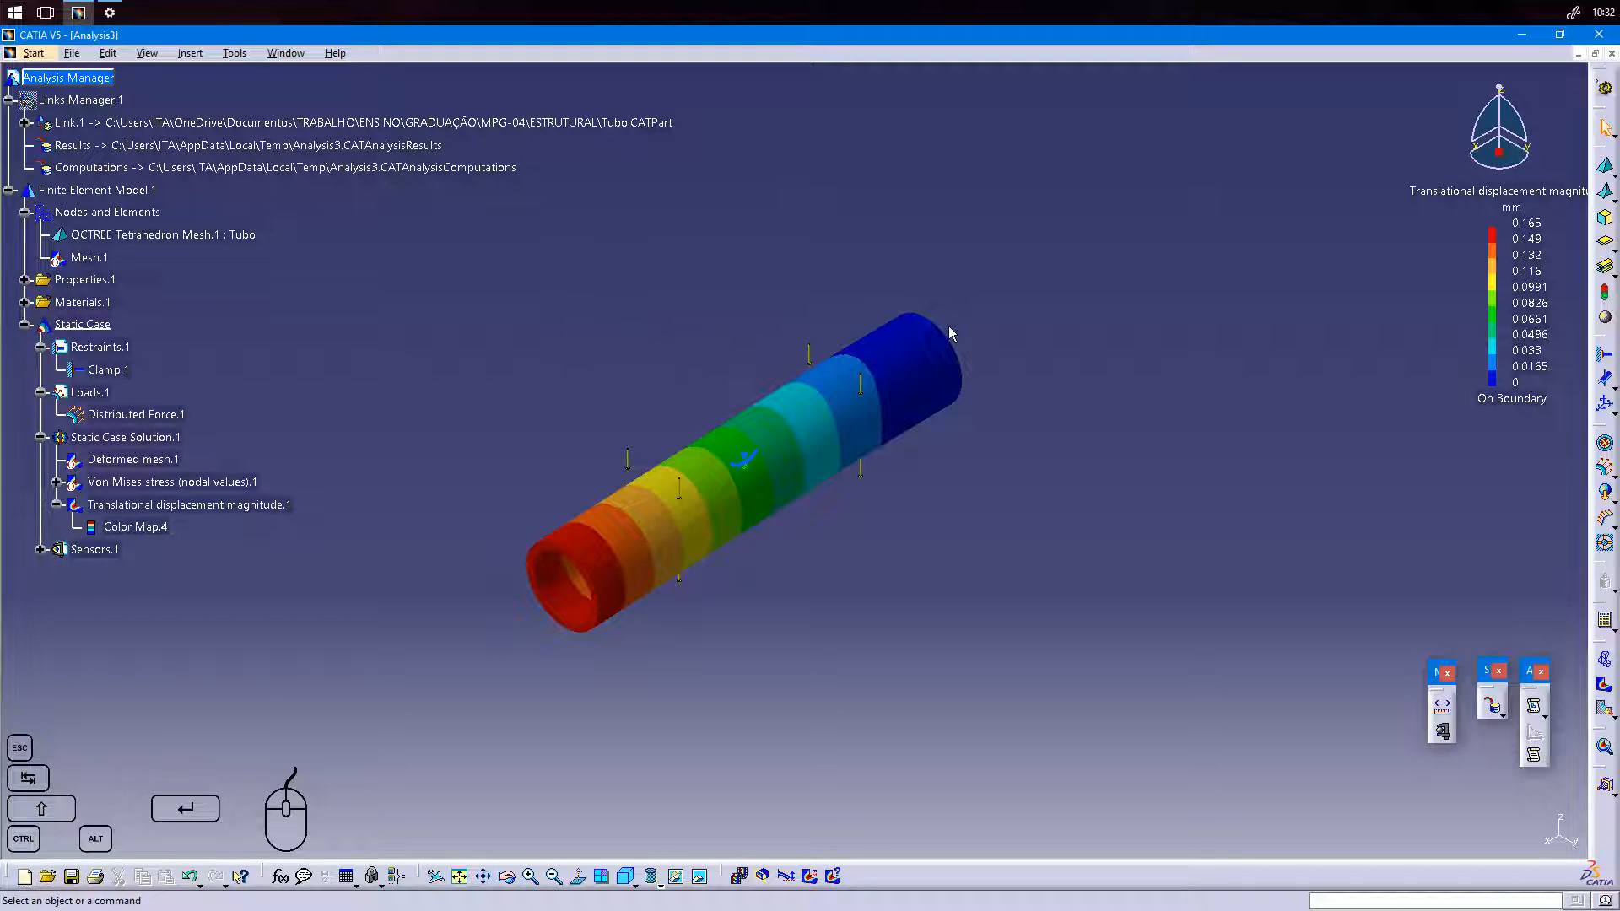
{"action": "middle_click_drag", "start_coordinate": [462, 576], "coordinate": [560, 564]}
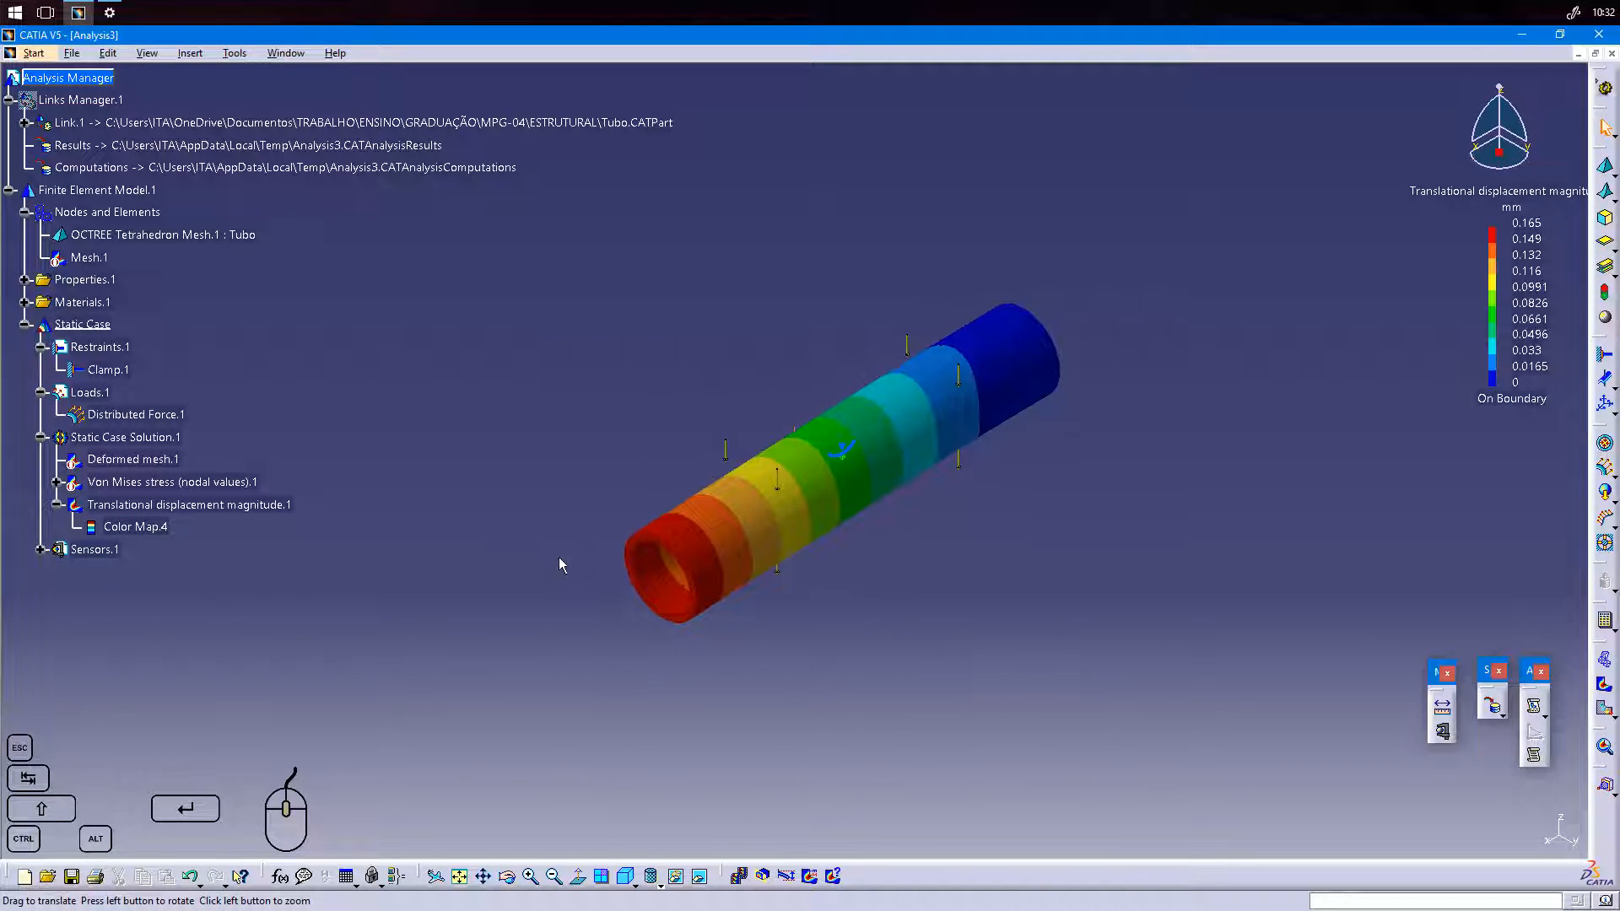